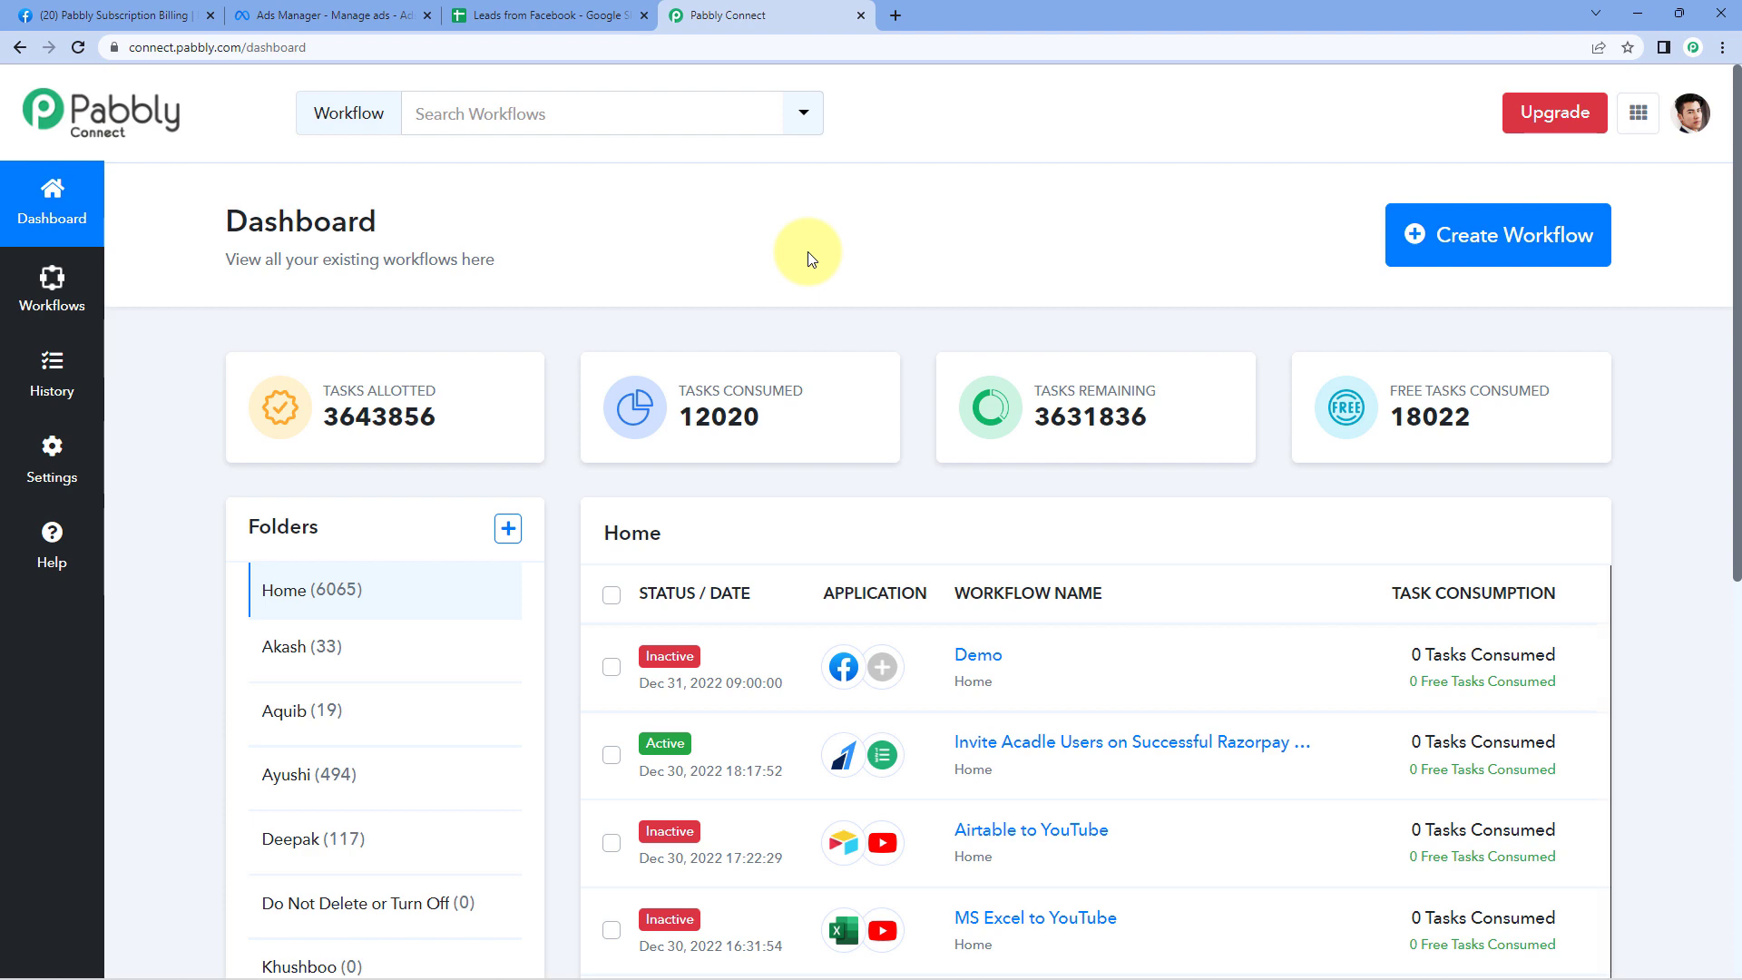
- Create a new workflow named "Facebook Lead Ads to Google Sheets"
click(1450, 234)
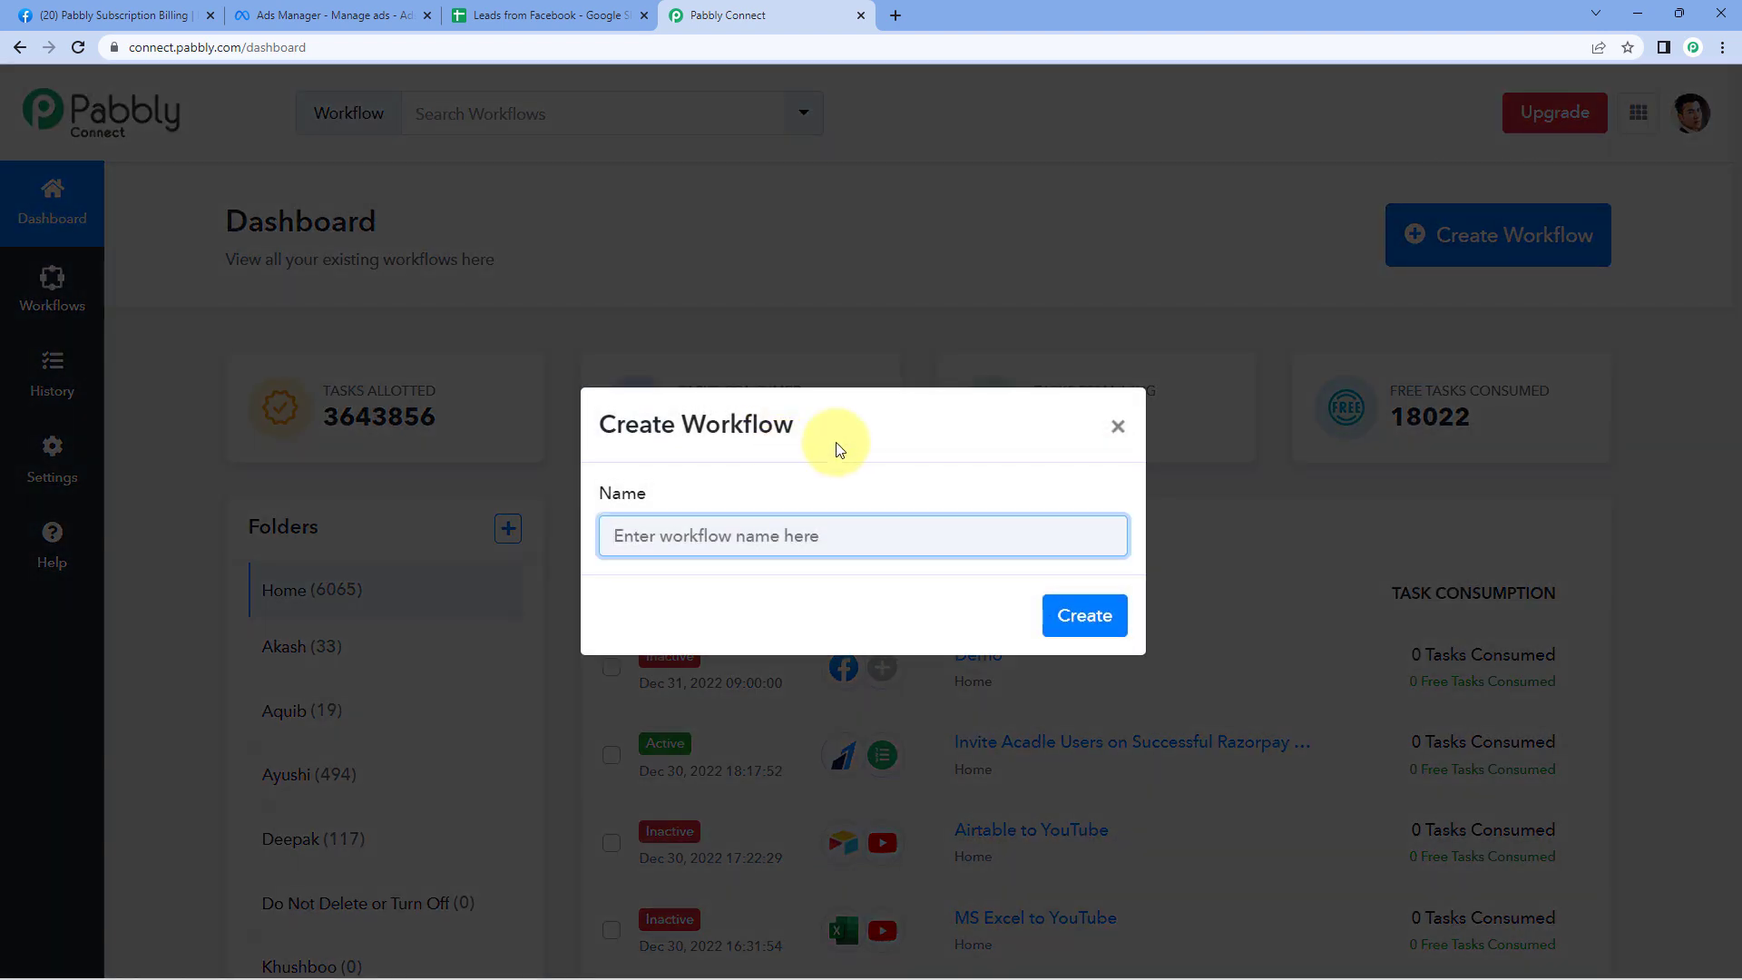
text(Facebook lead Ads to Google Sheets)
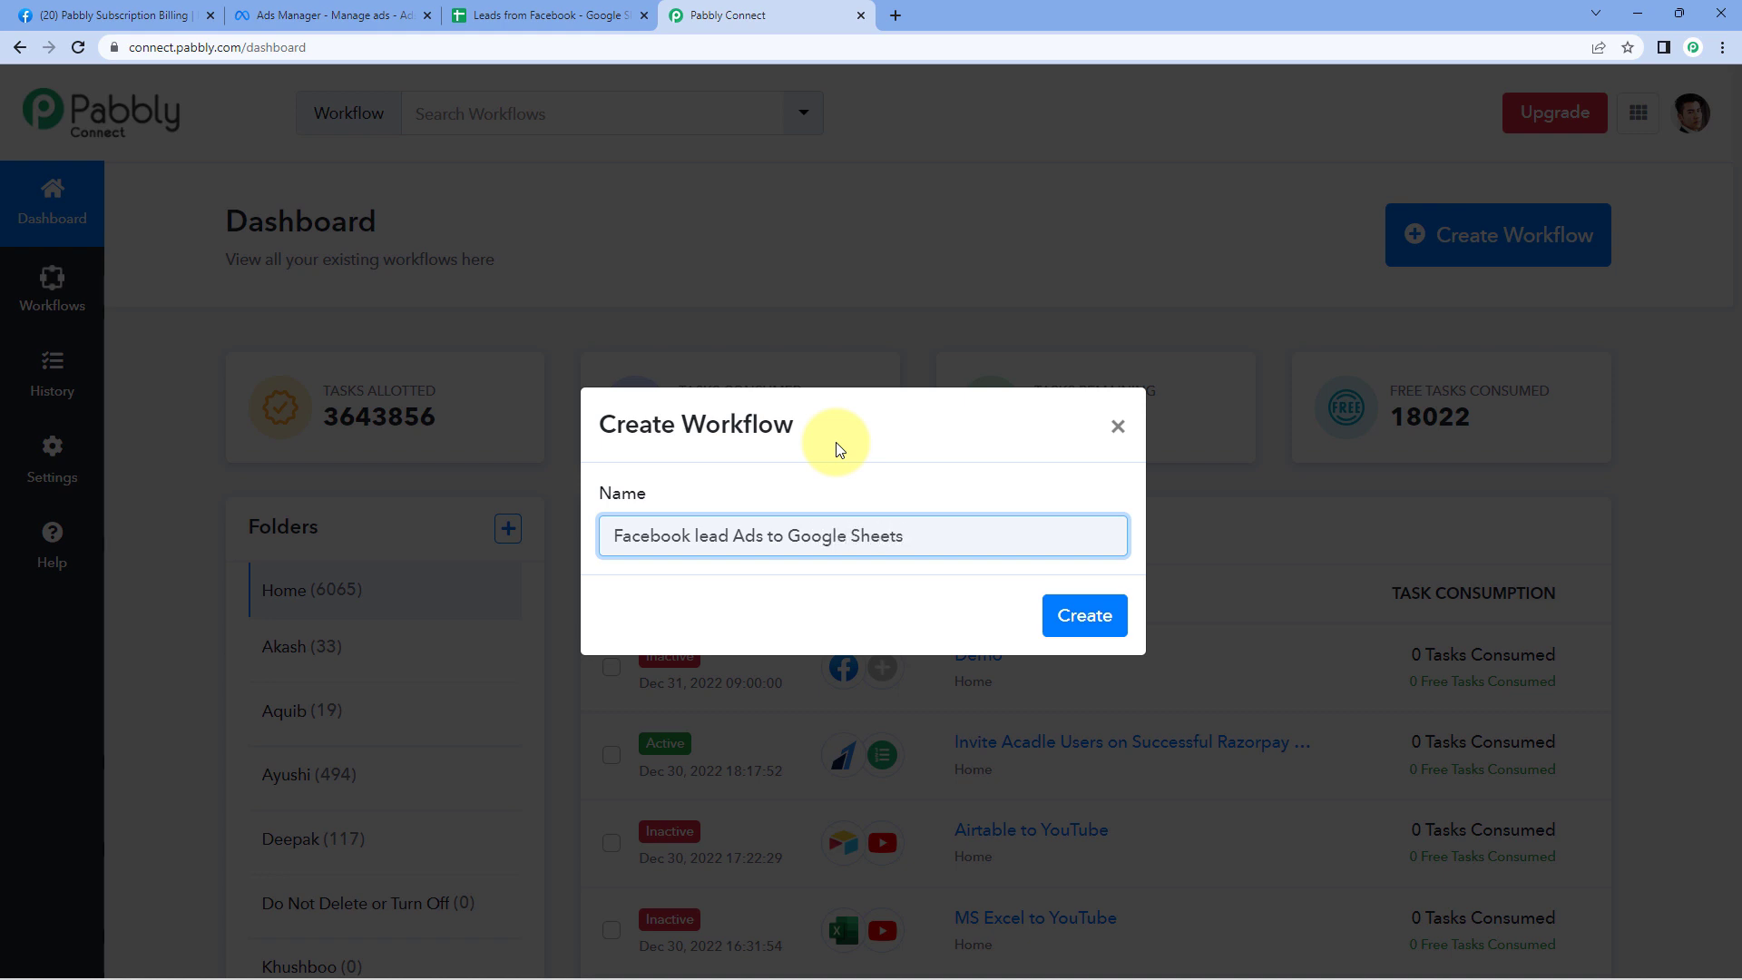
key(BackSpace)
text(L)
click(1084, 615)
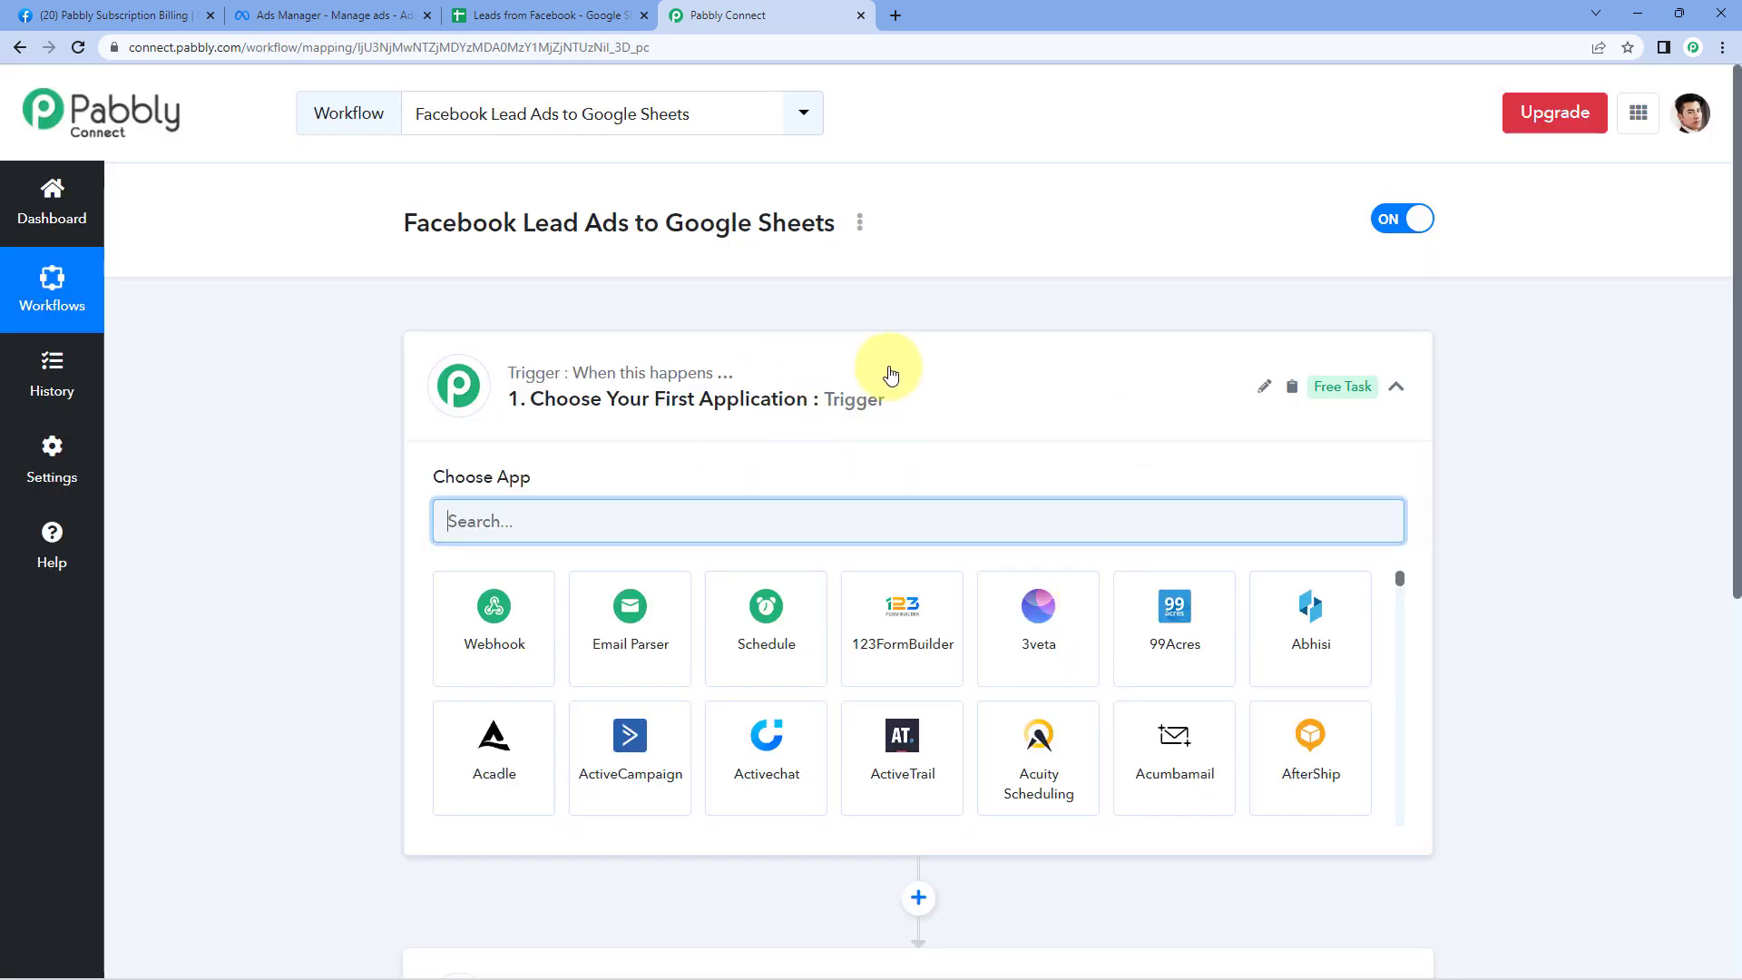
- Set the workflow's trigger app to Facebook Lead Ads with the New Lead (Instant) event
click(890, 375)
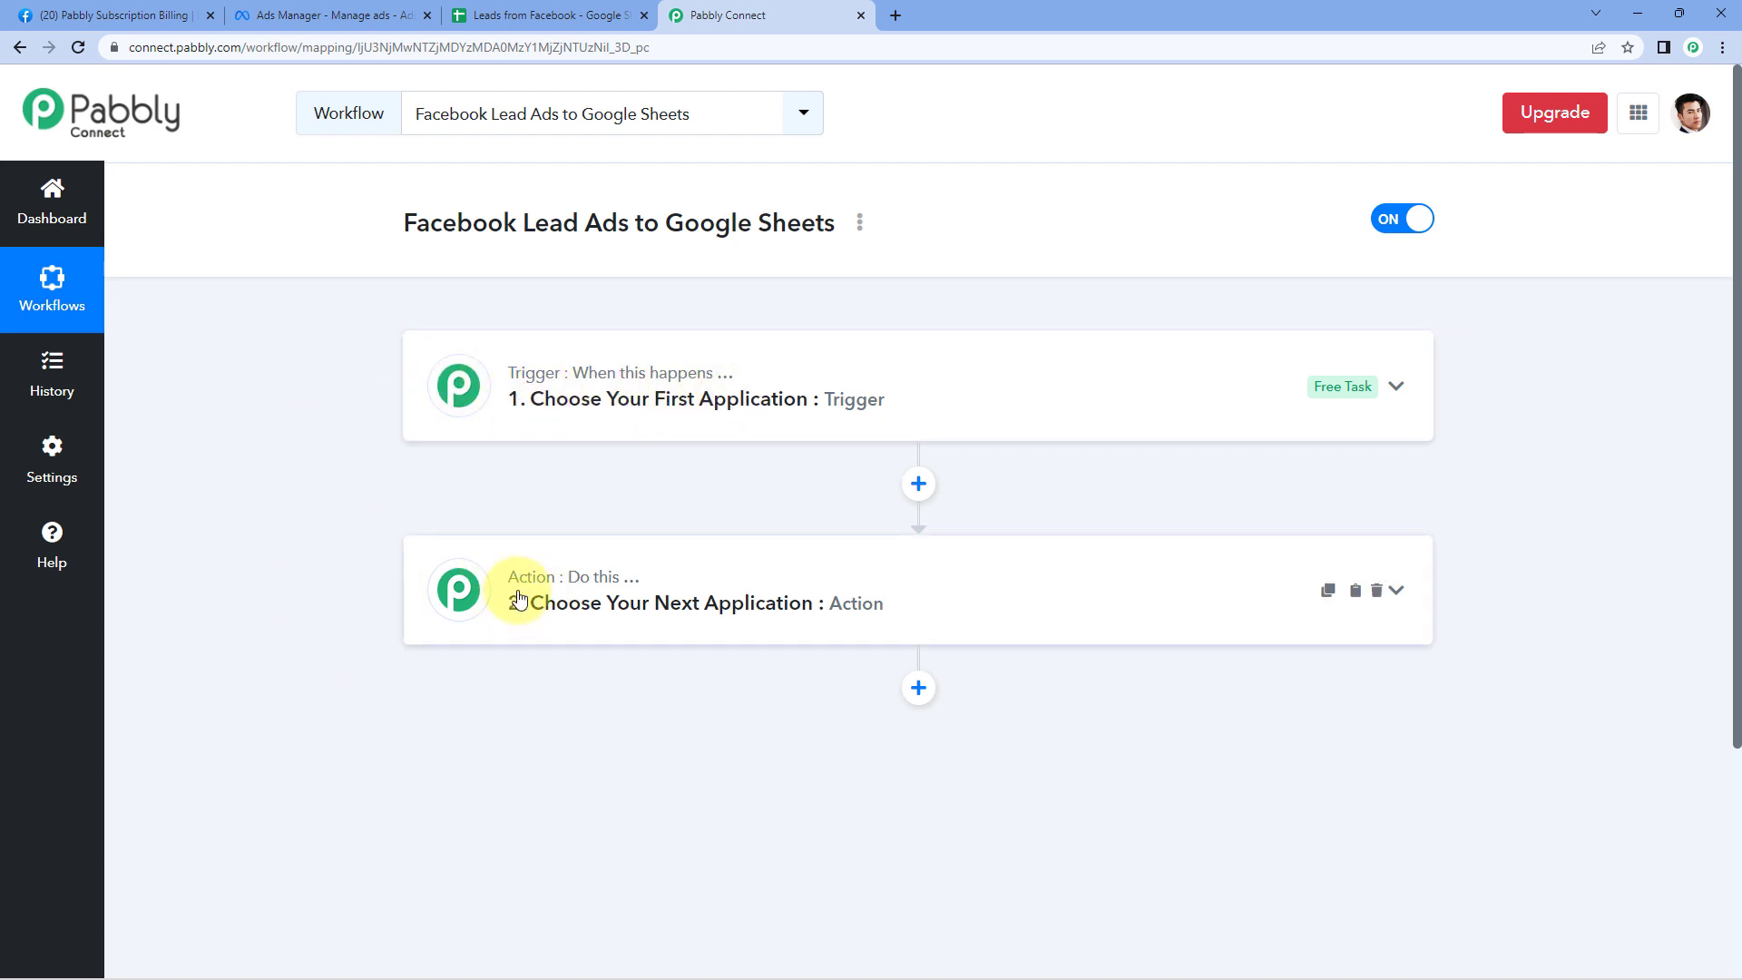
click(760, 396)
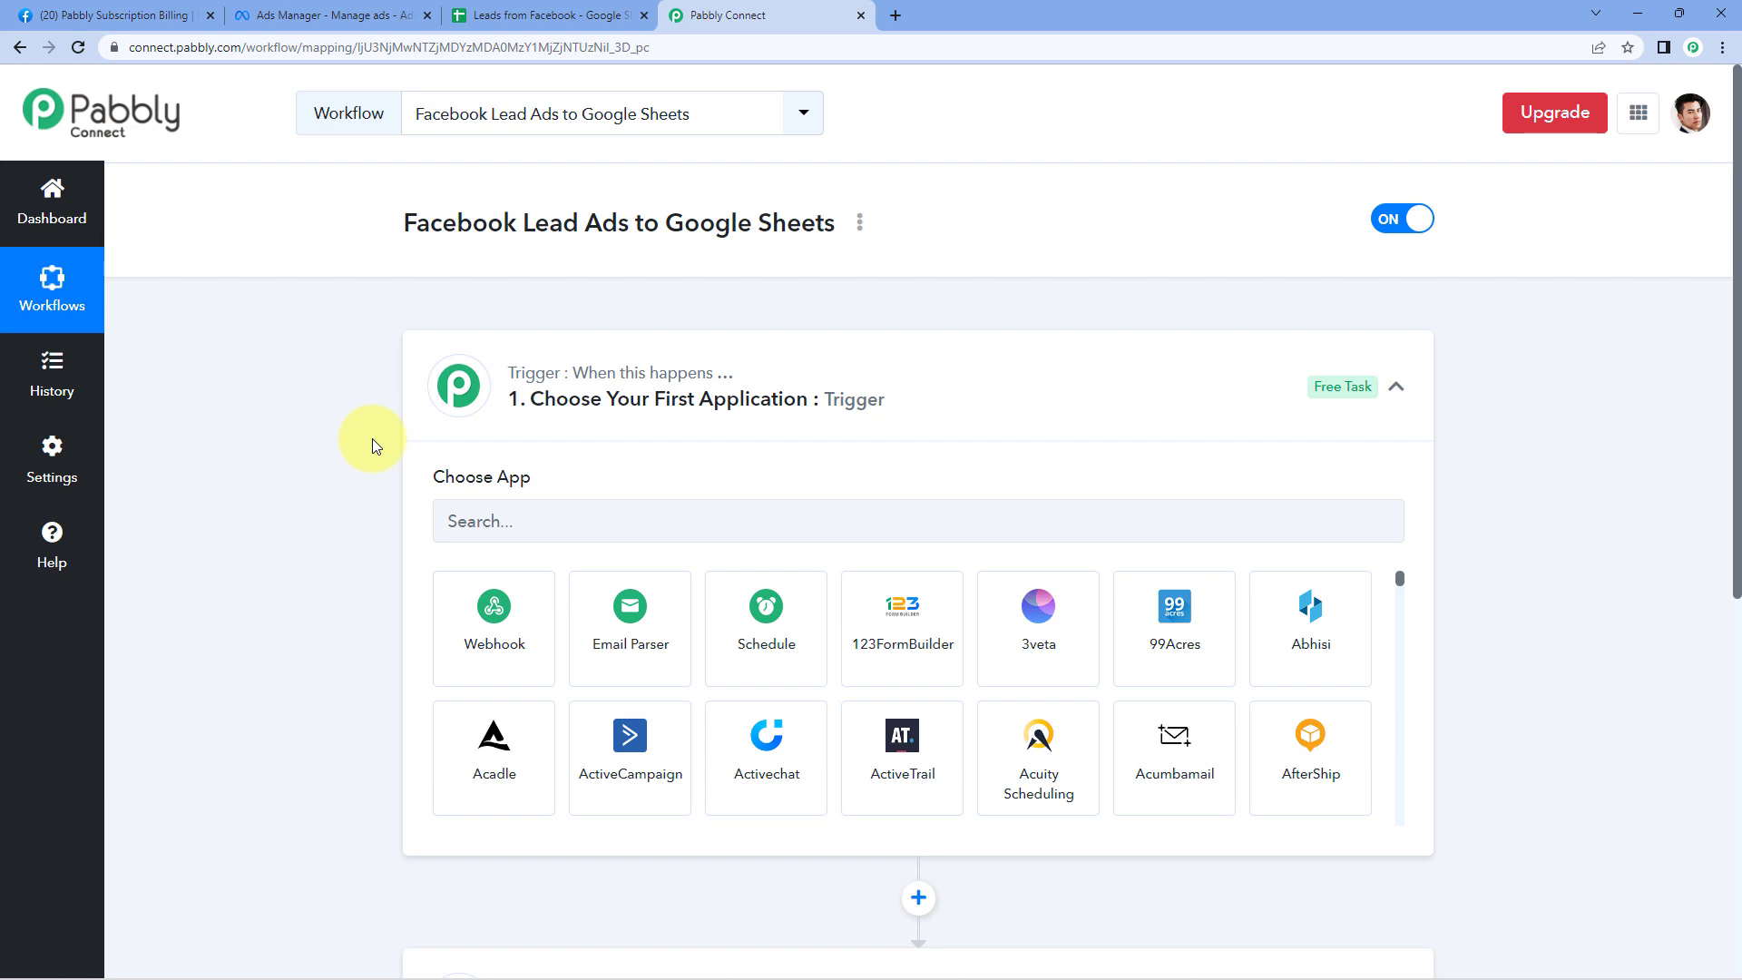
scroll(372, 438, down, 2)
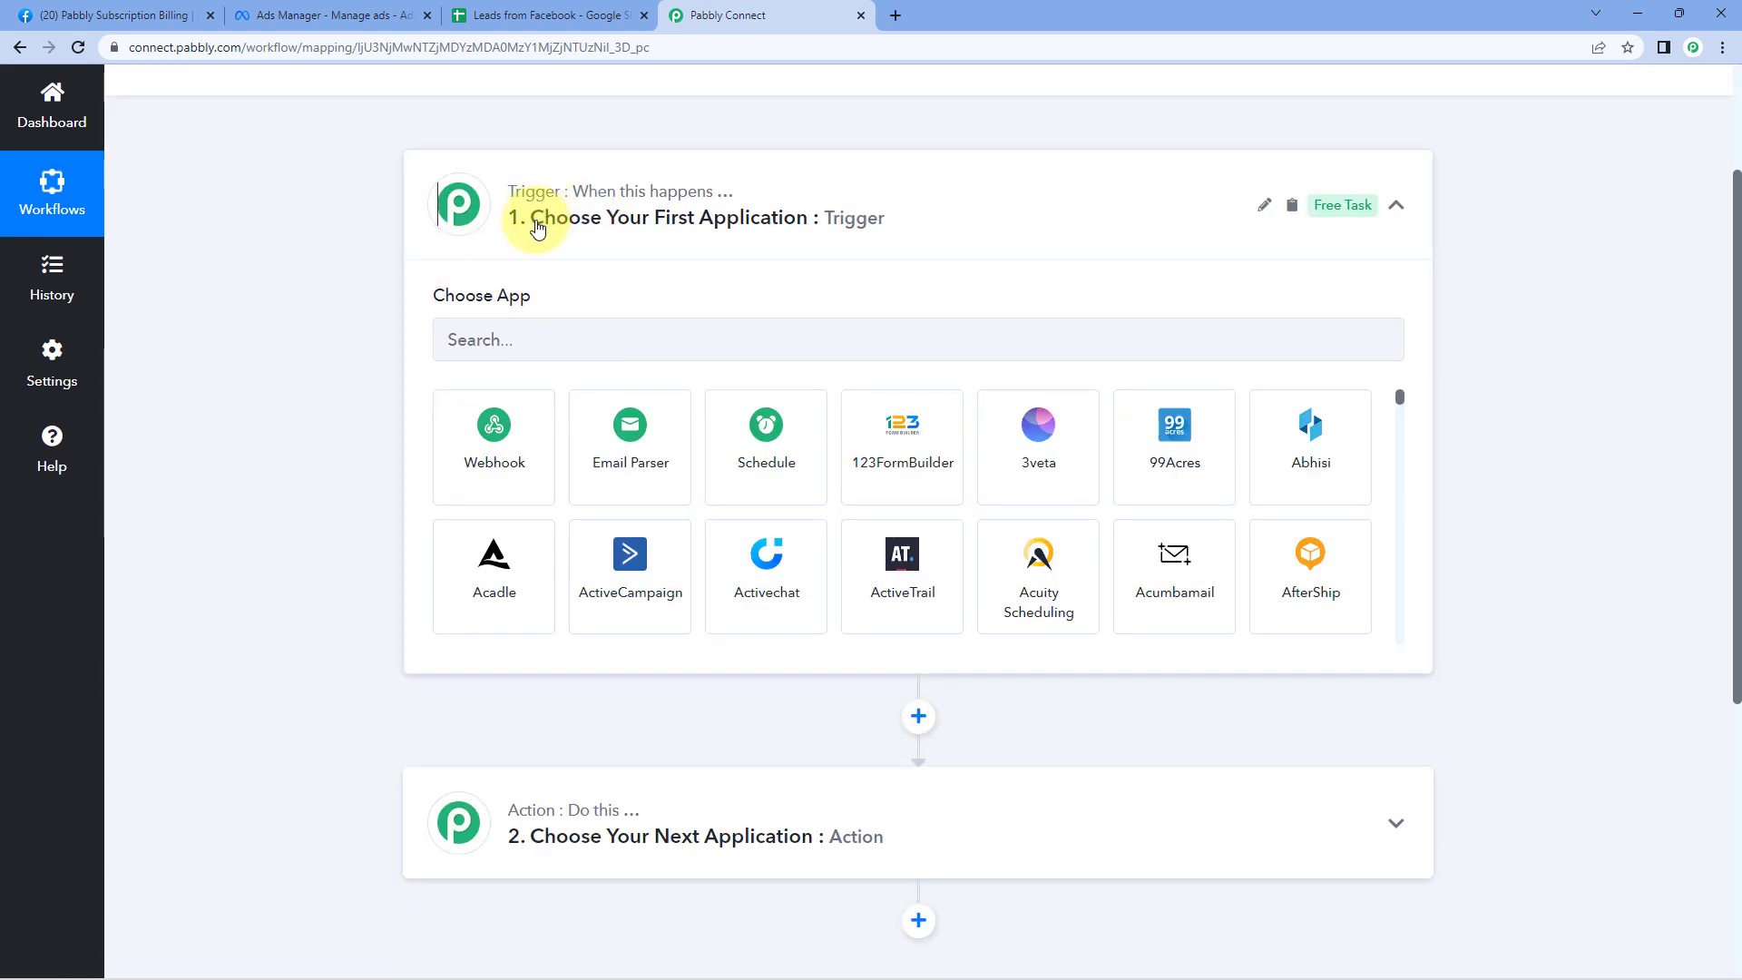
click(494, 343)
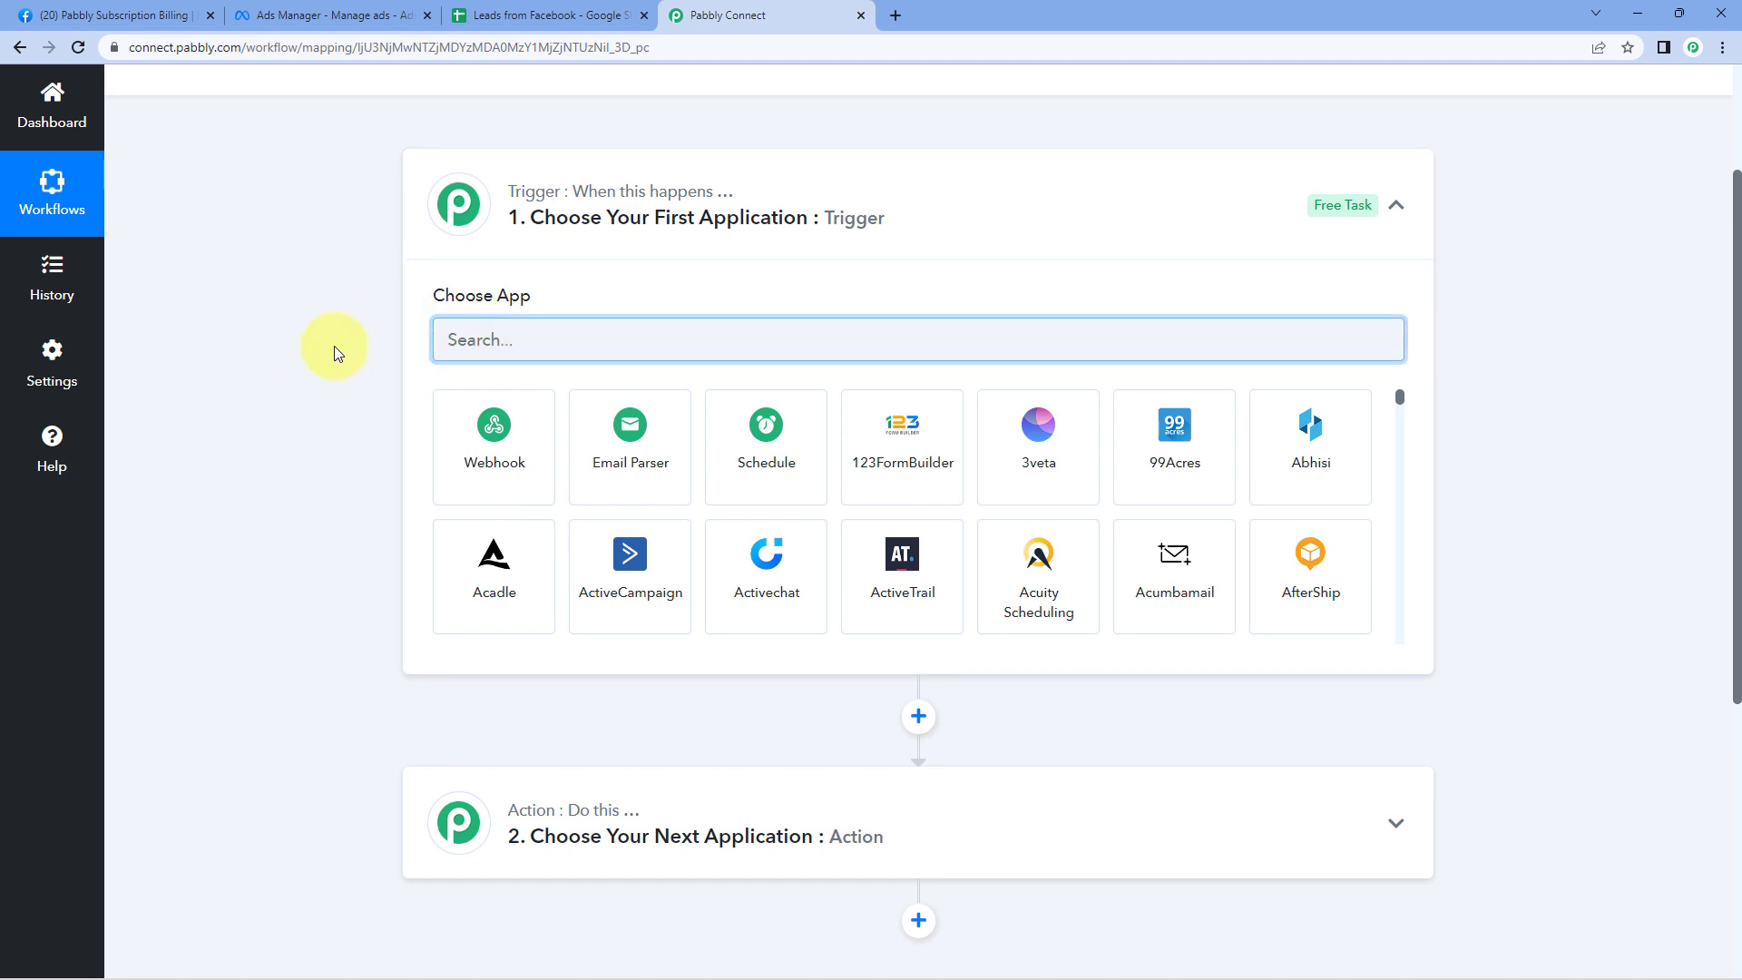
text(Facebook)
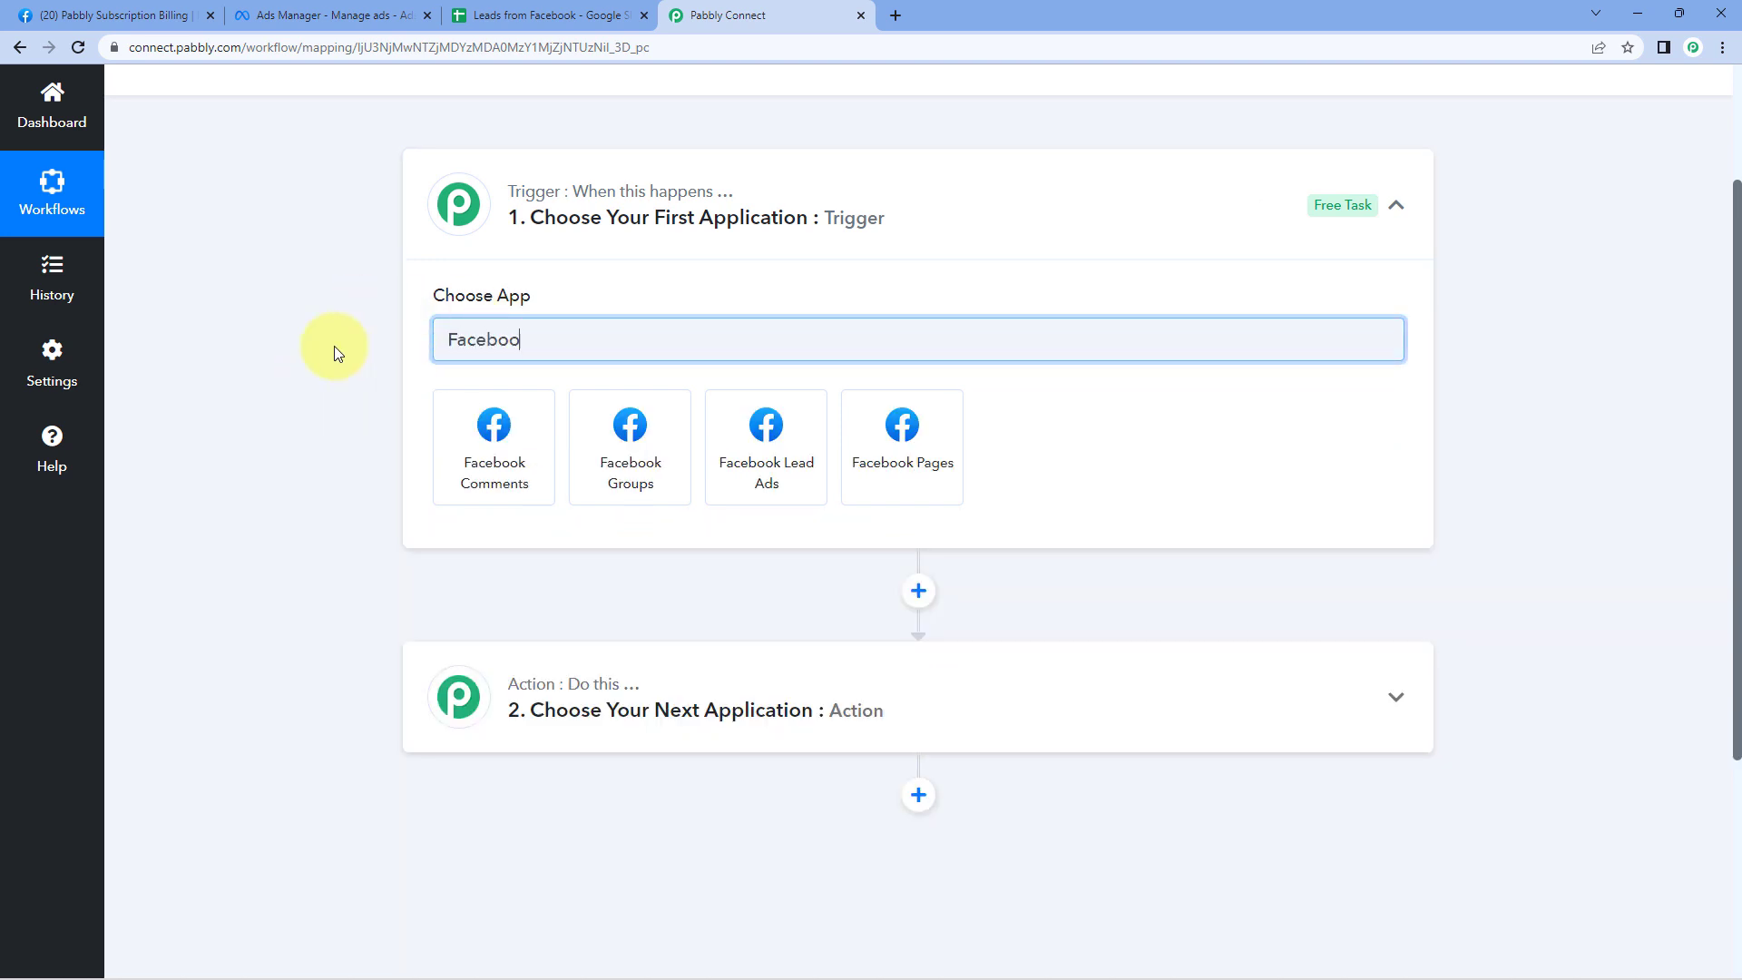
click(779, 413)
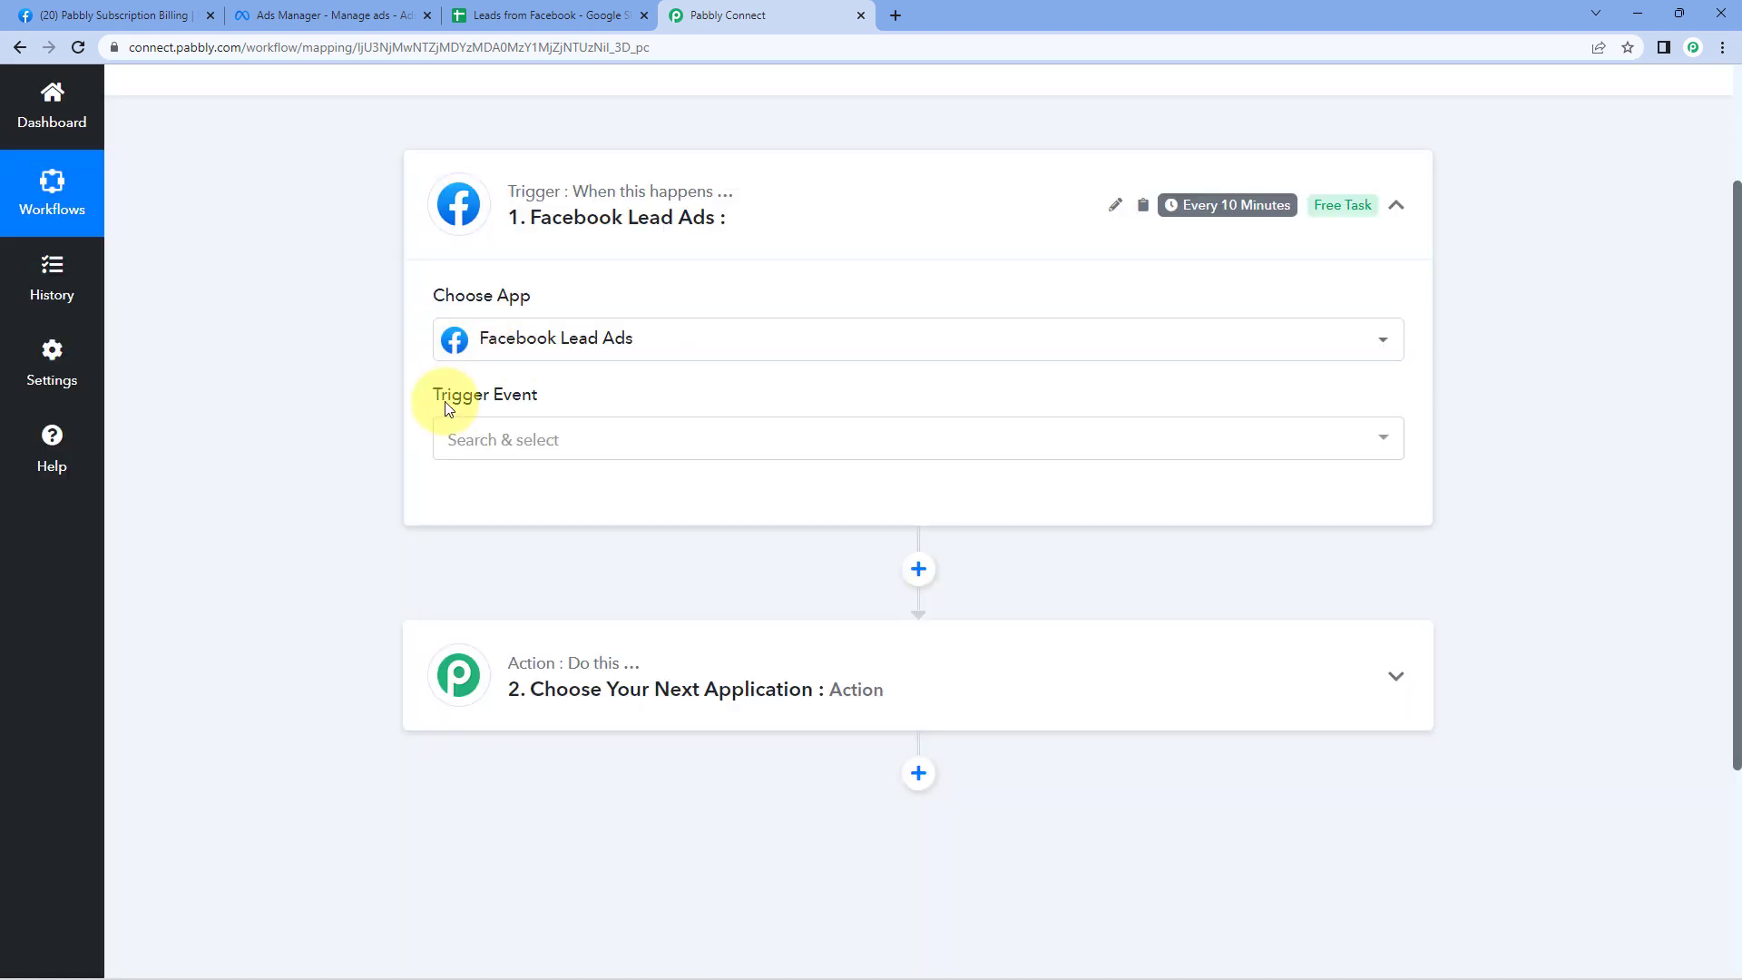
click(614, 439)
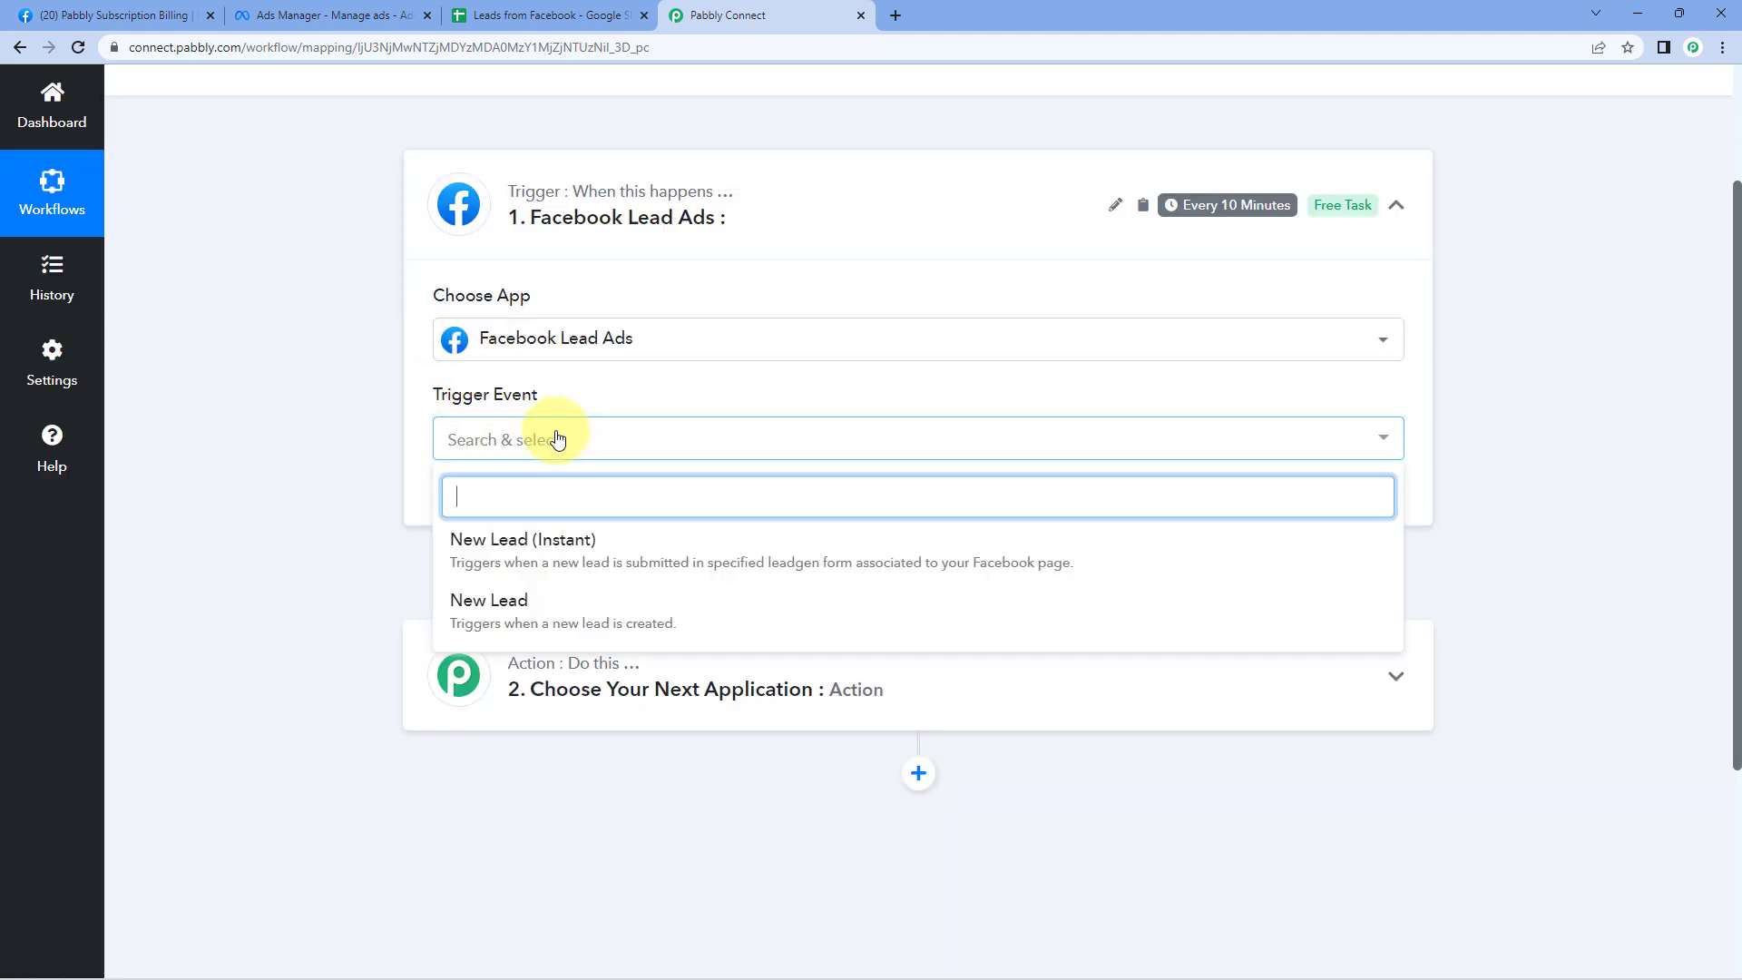
click(635, 545)
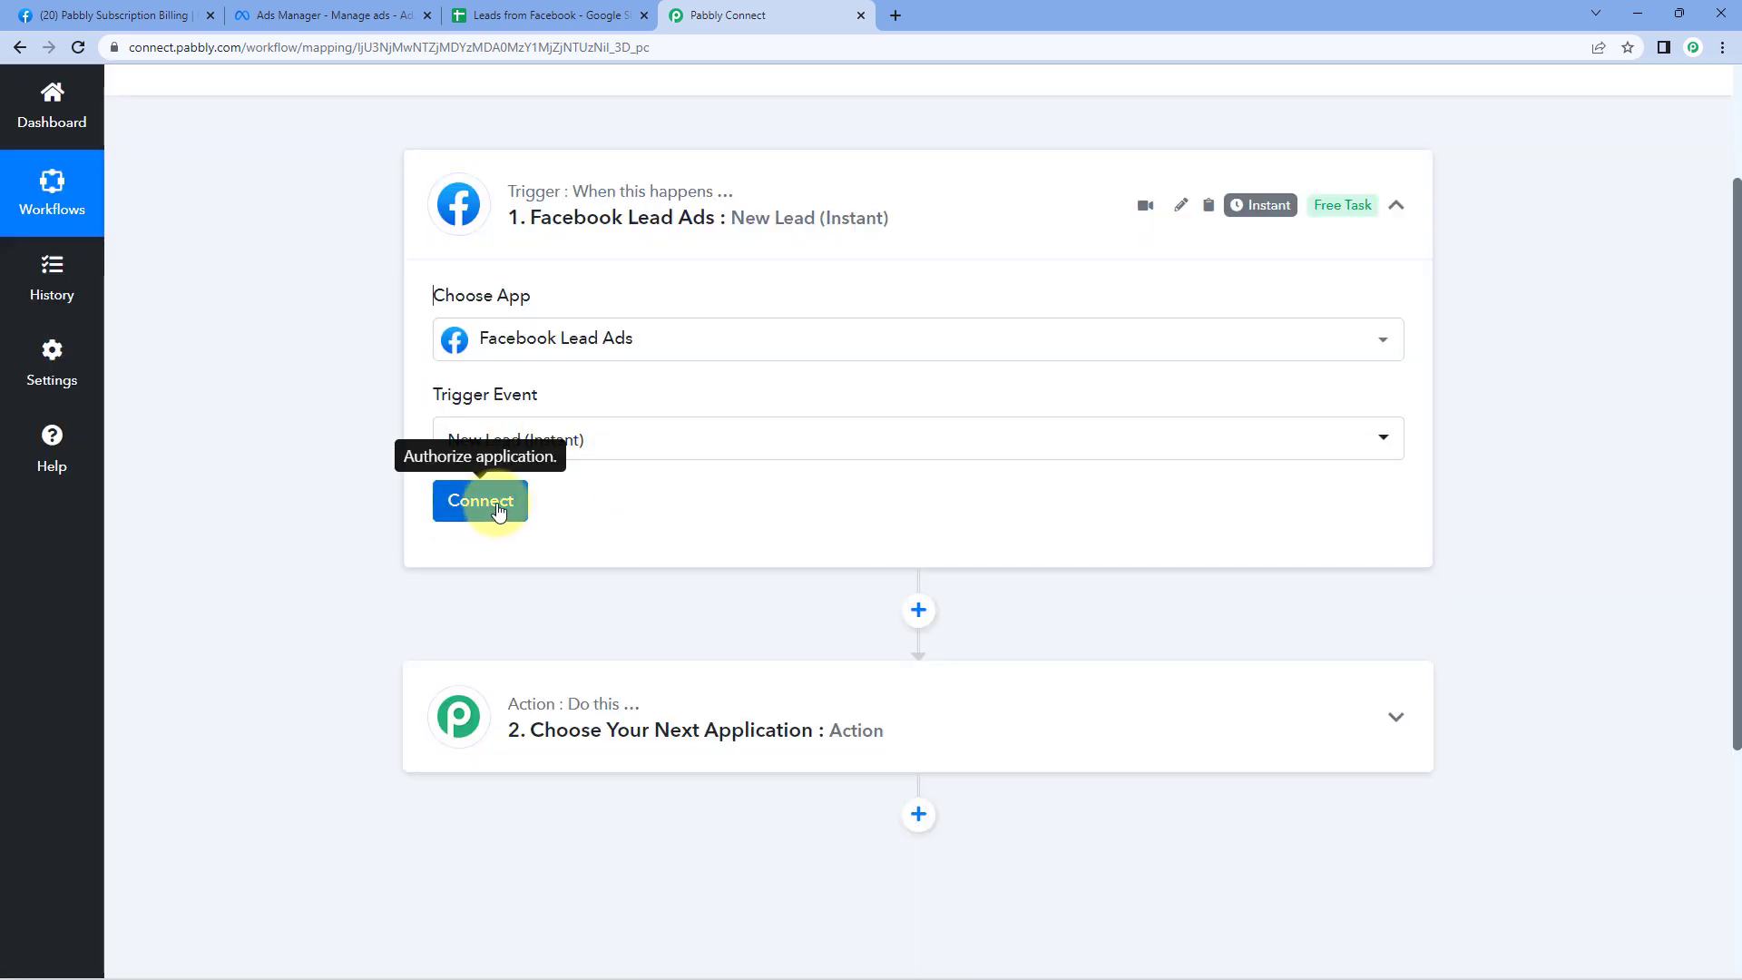
- Connect the trigger to the Facebook account by adding a new Facebook Lead Ads connection
click(498, 510)
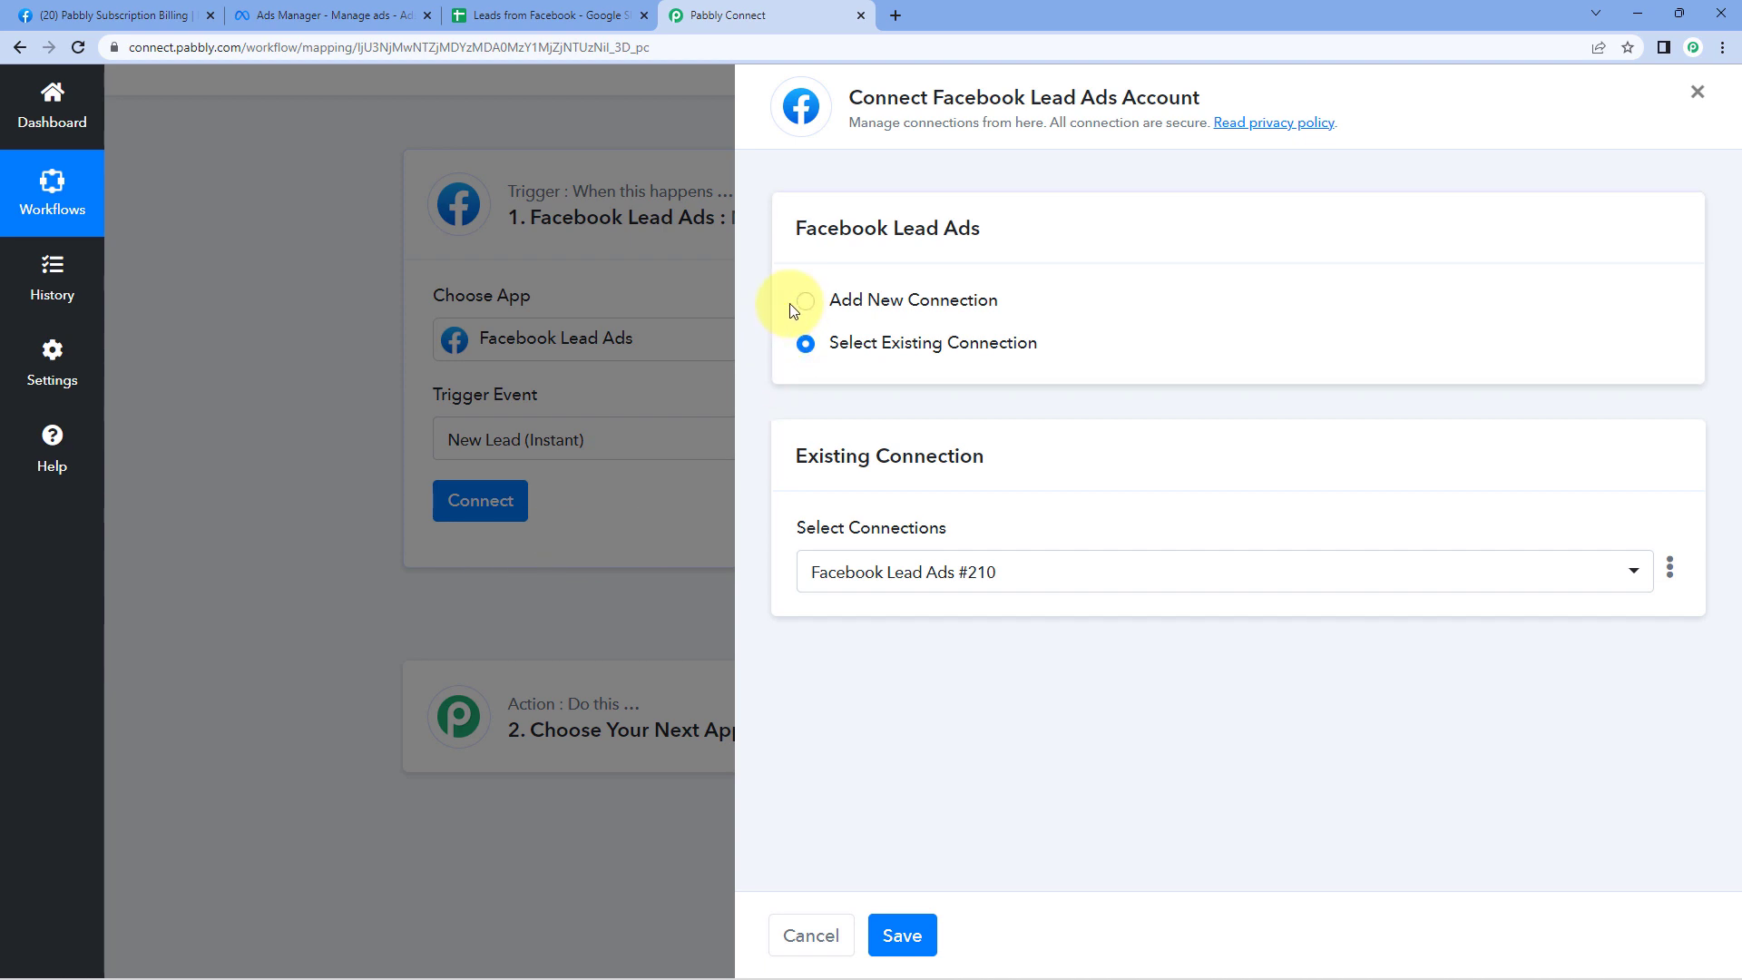
click(801, 302)
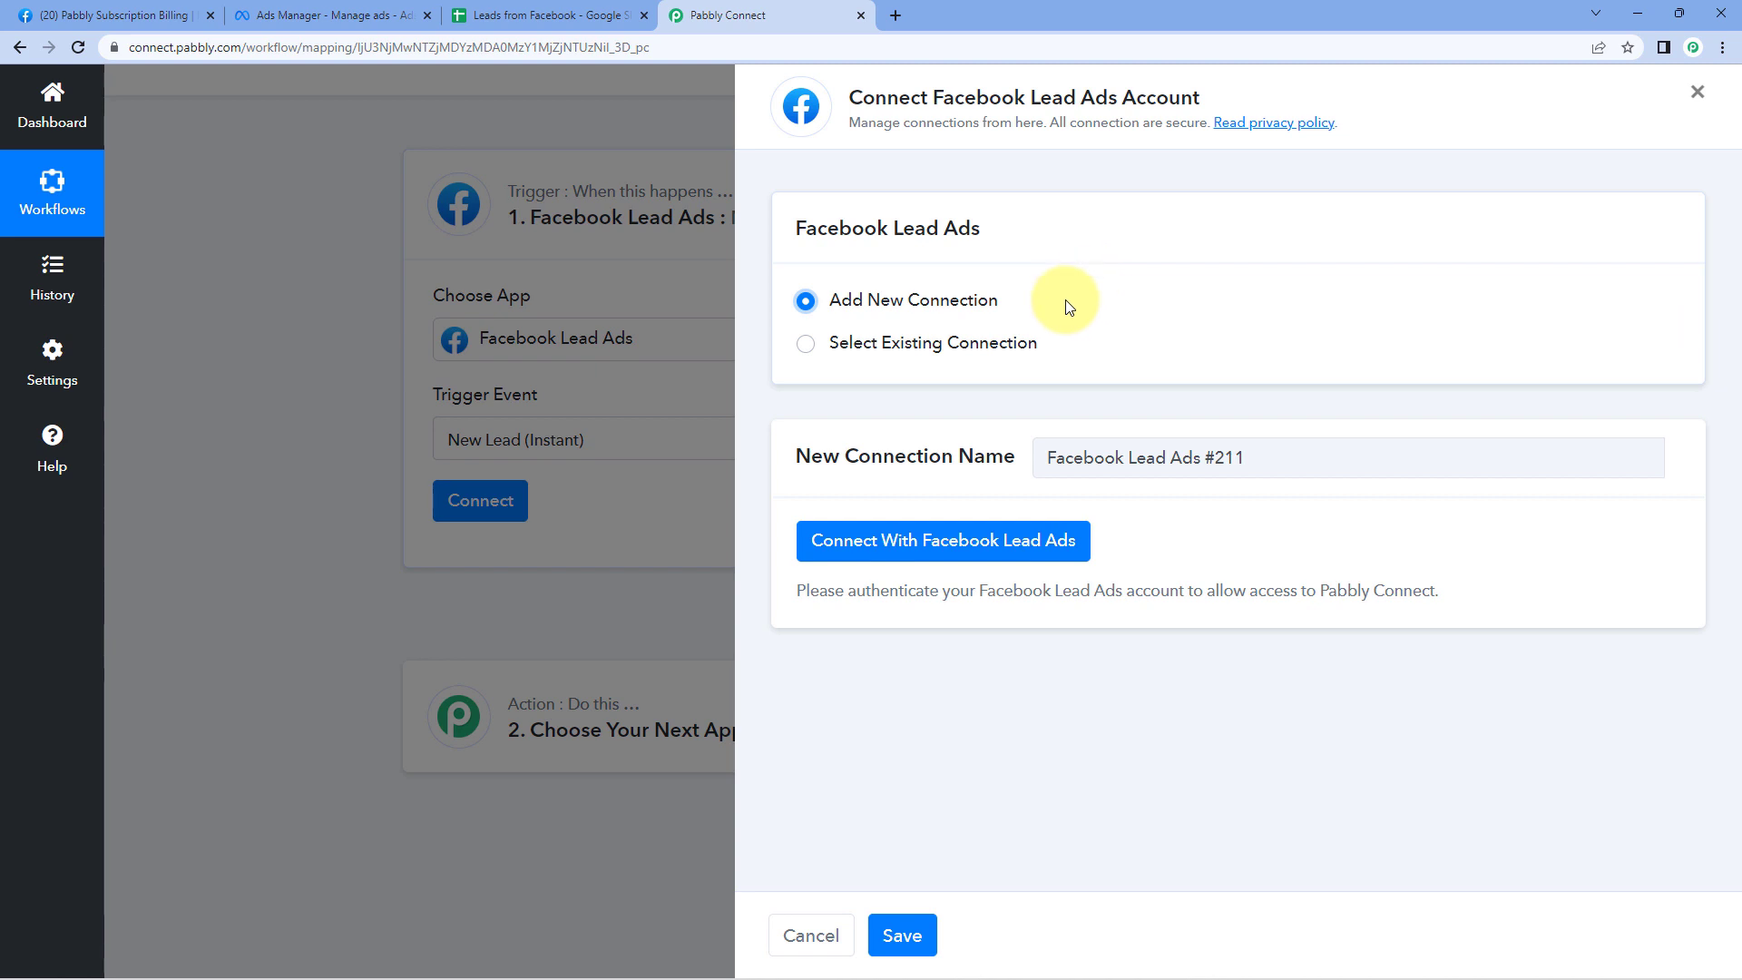
click(949, 556)
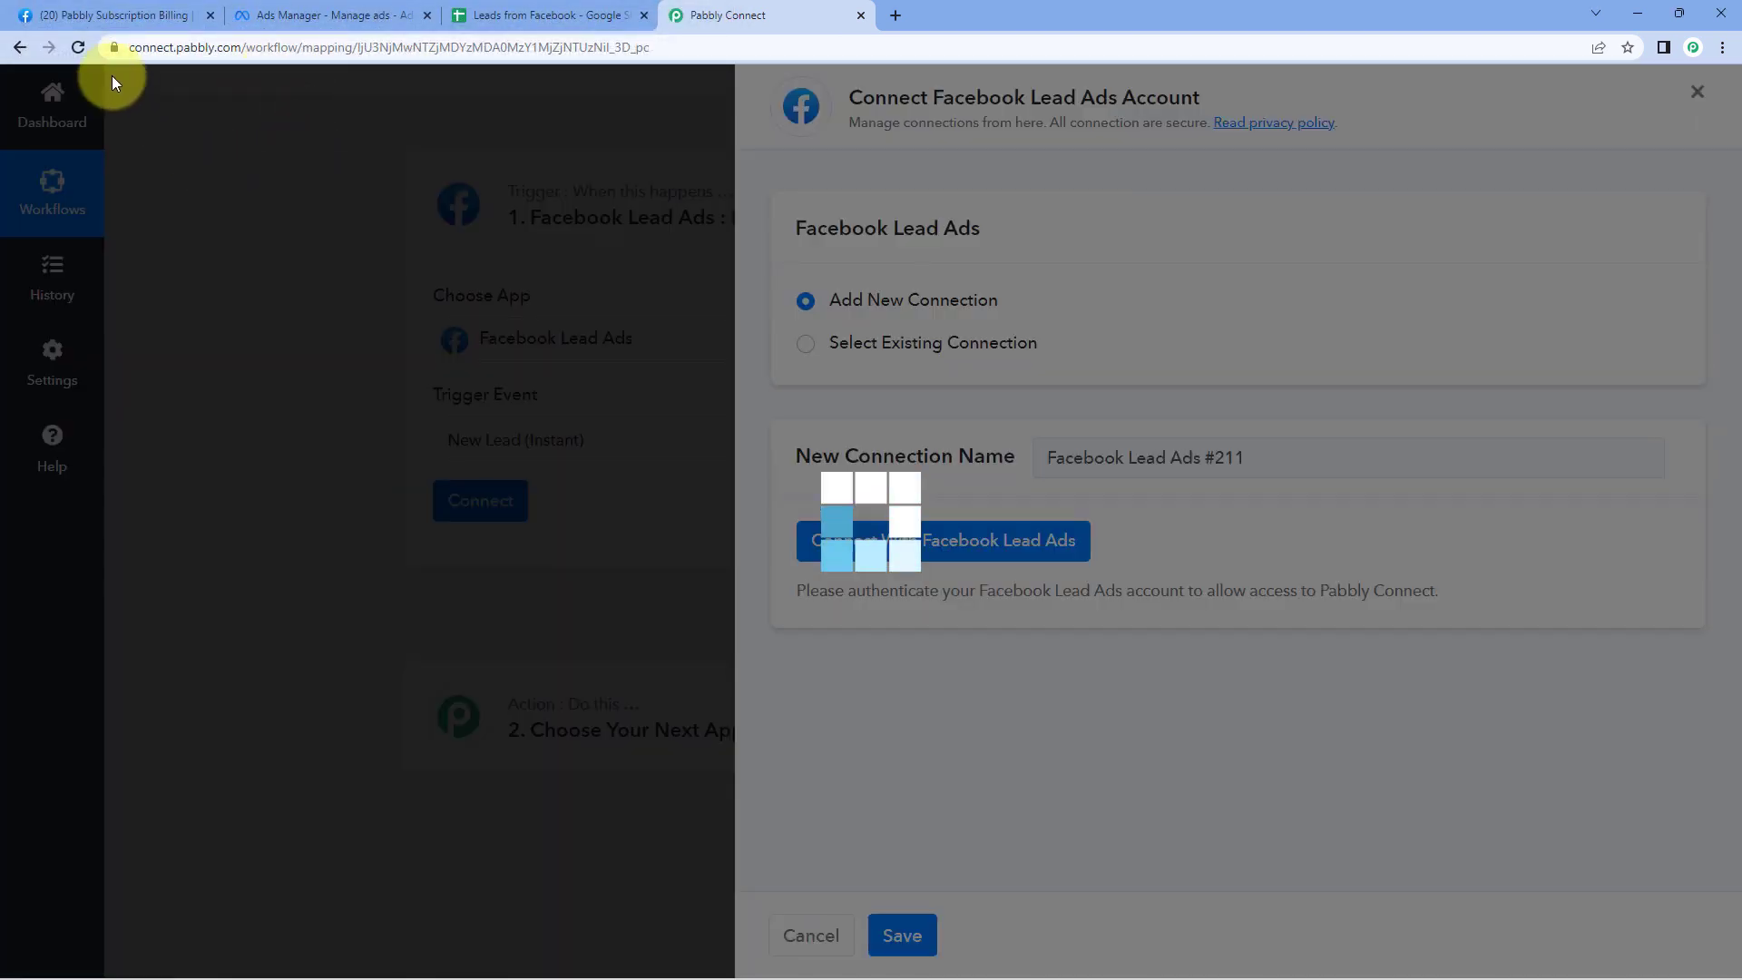
click(128, 15)
click(760, 11)
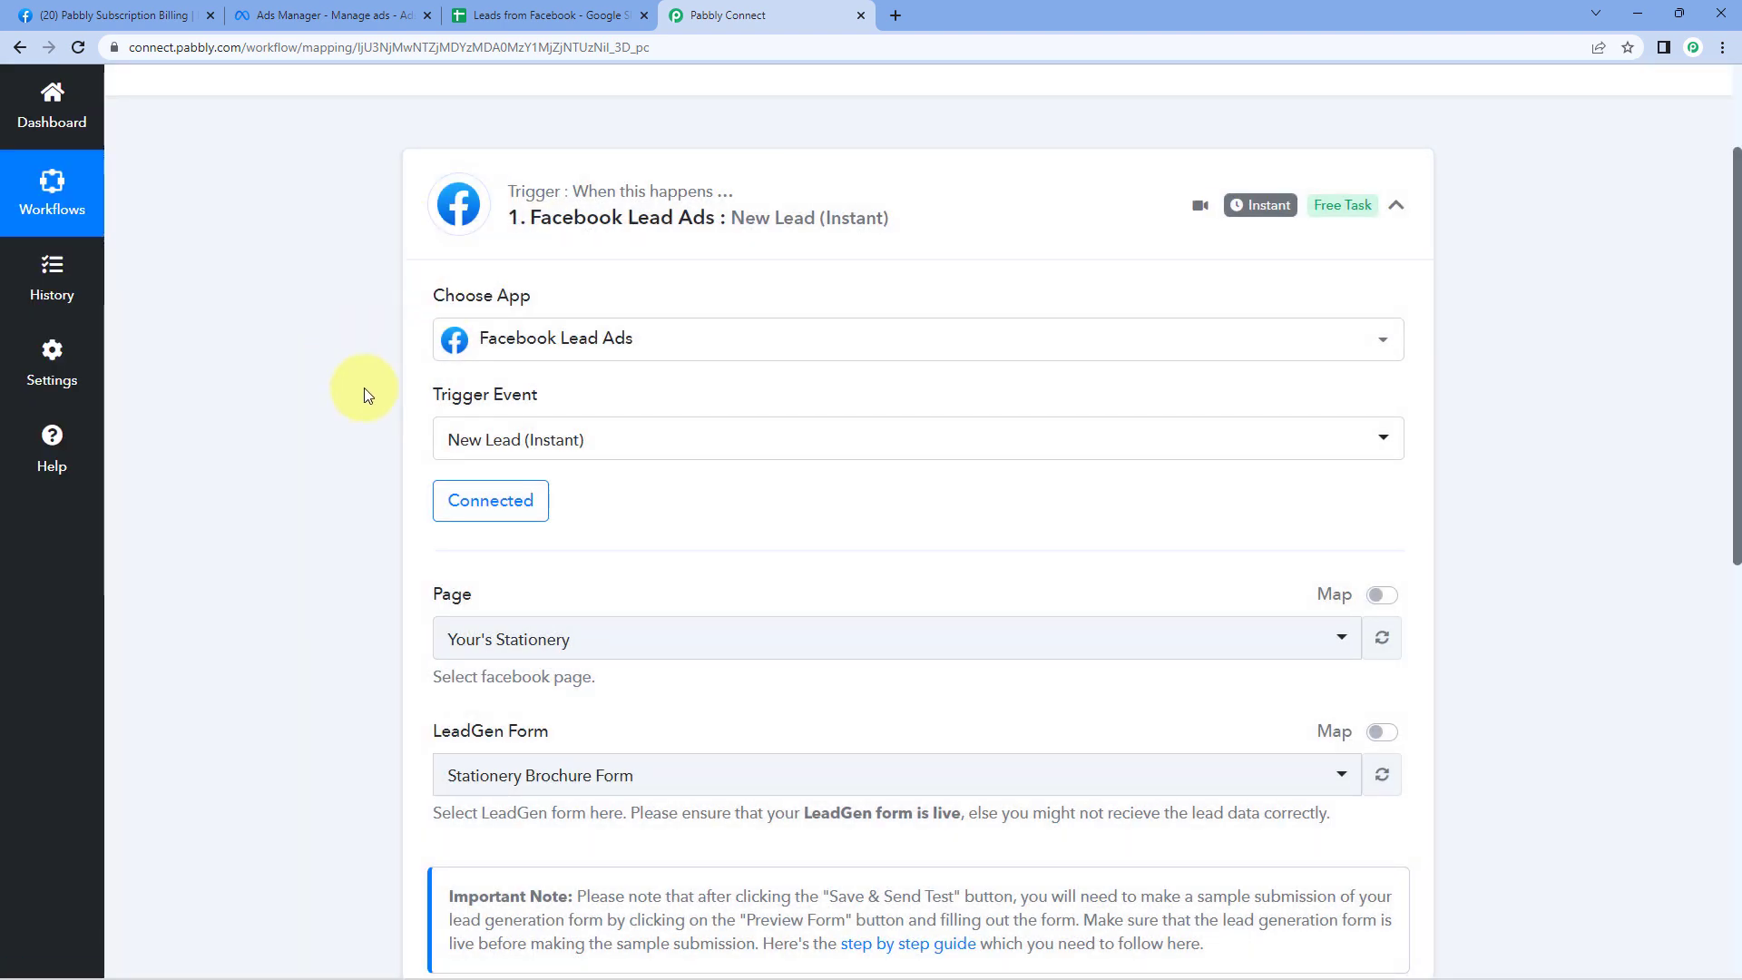
- Set the trigger's Facebook page to Pabbly Subscription Billing, checking the page's name on Facebook
scroll(365, 389, down, 3)
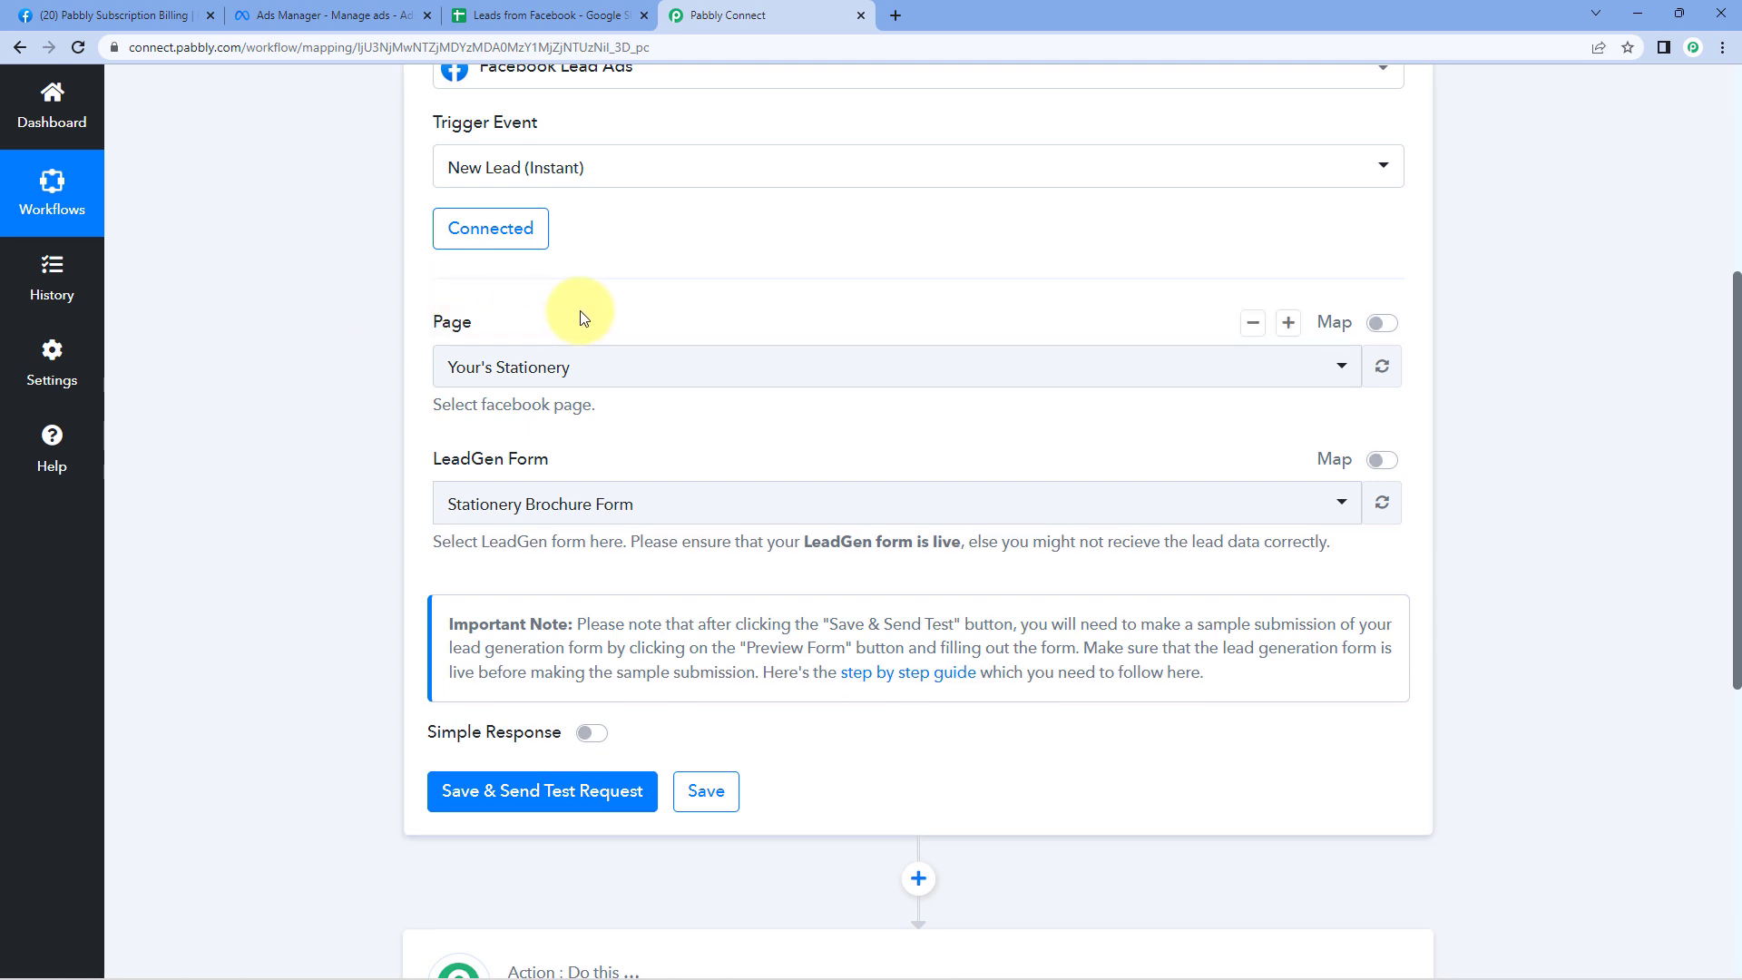
click(694, 363)
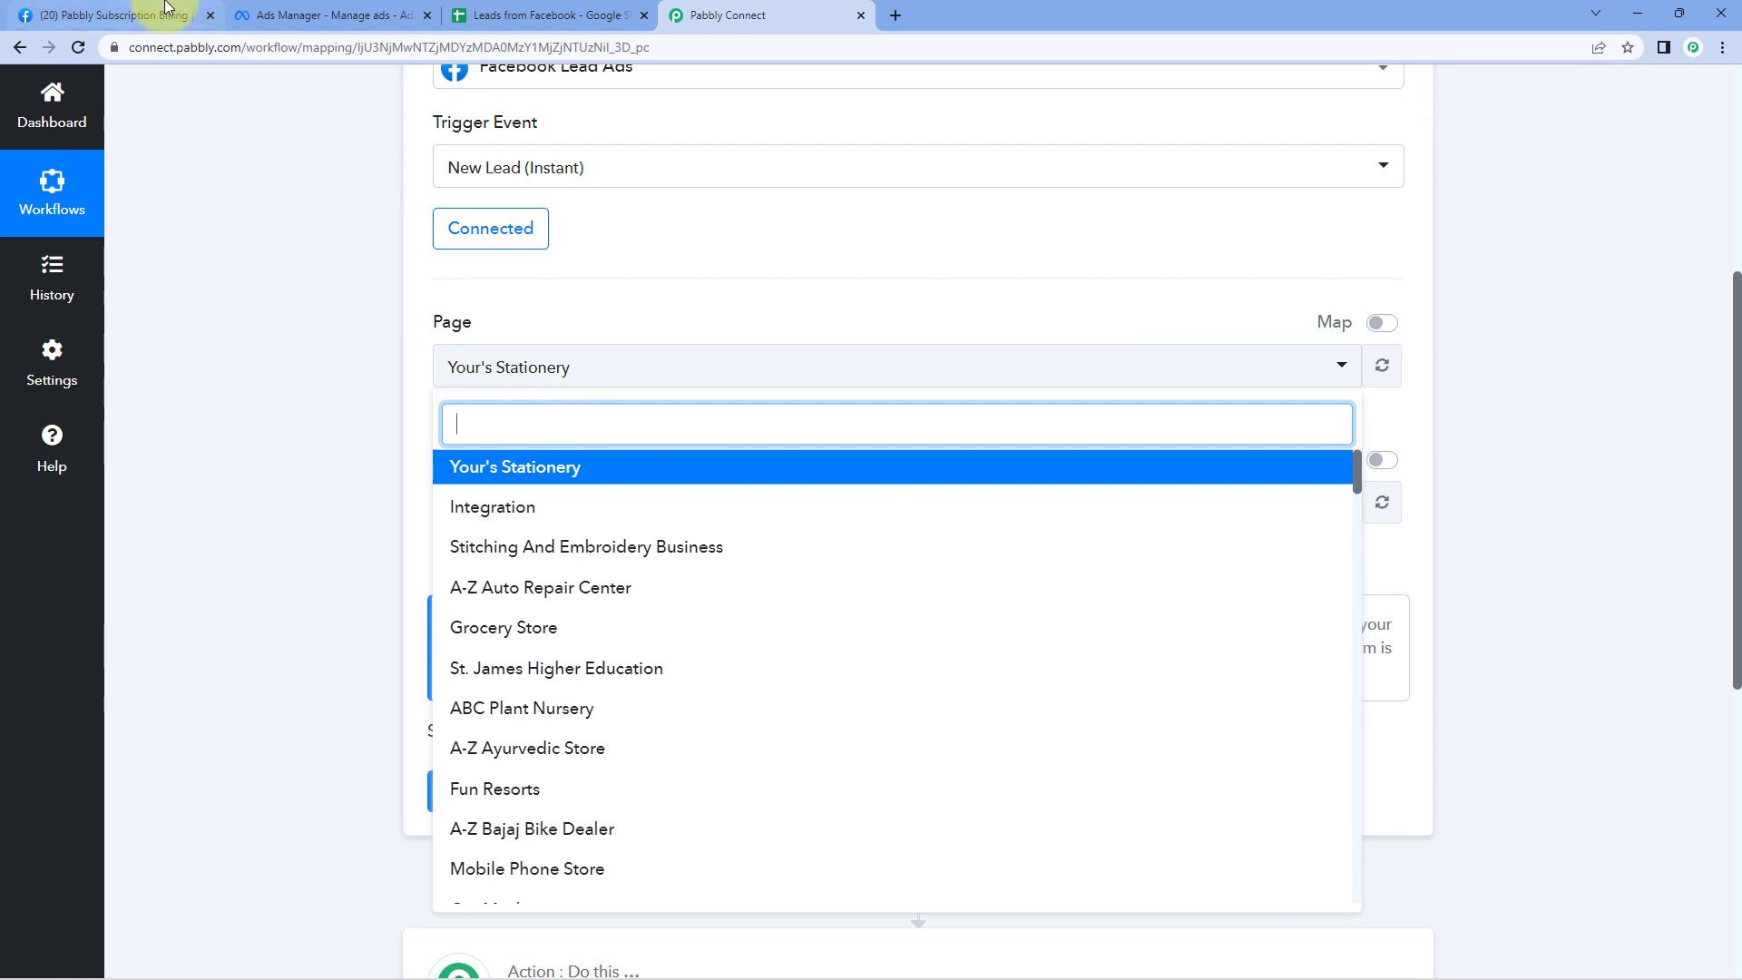
click(109, 16)
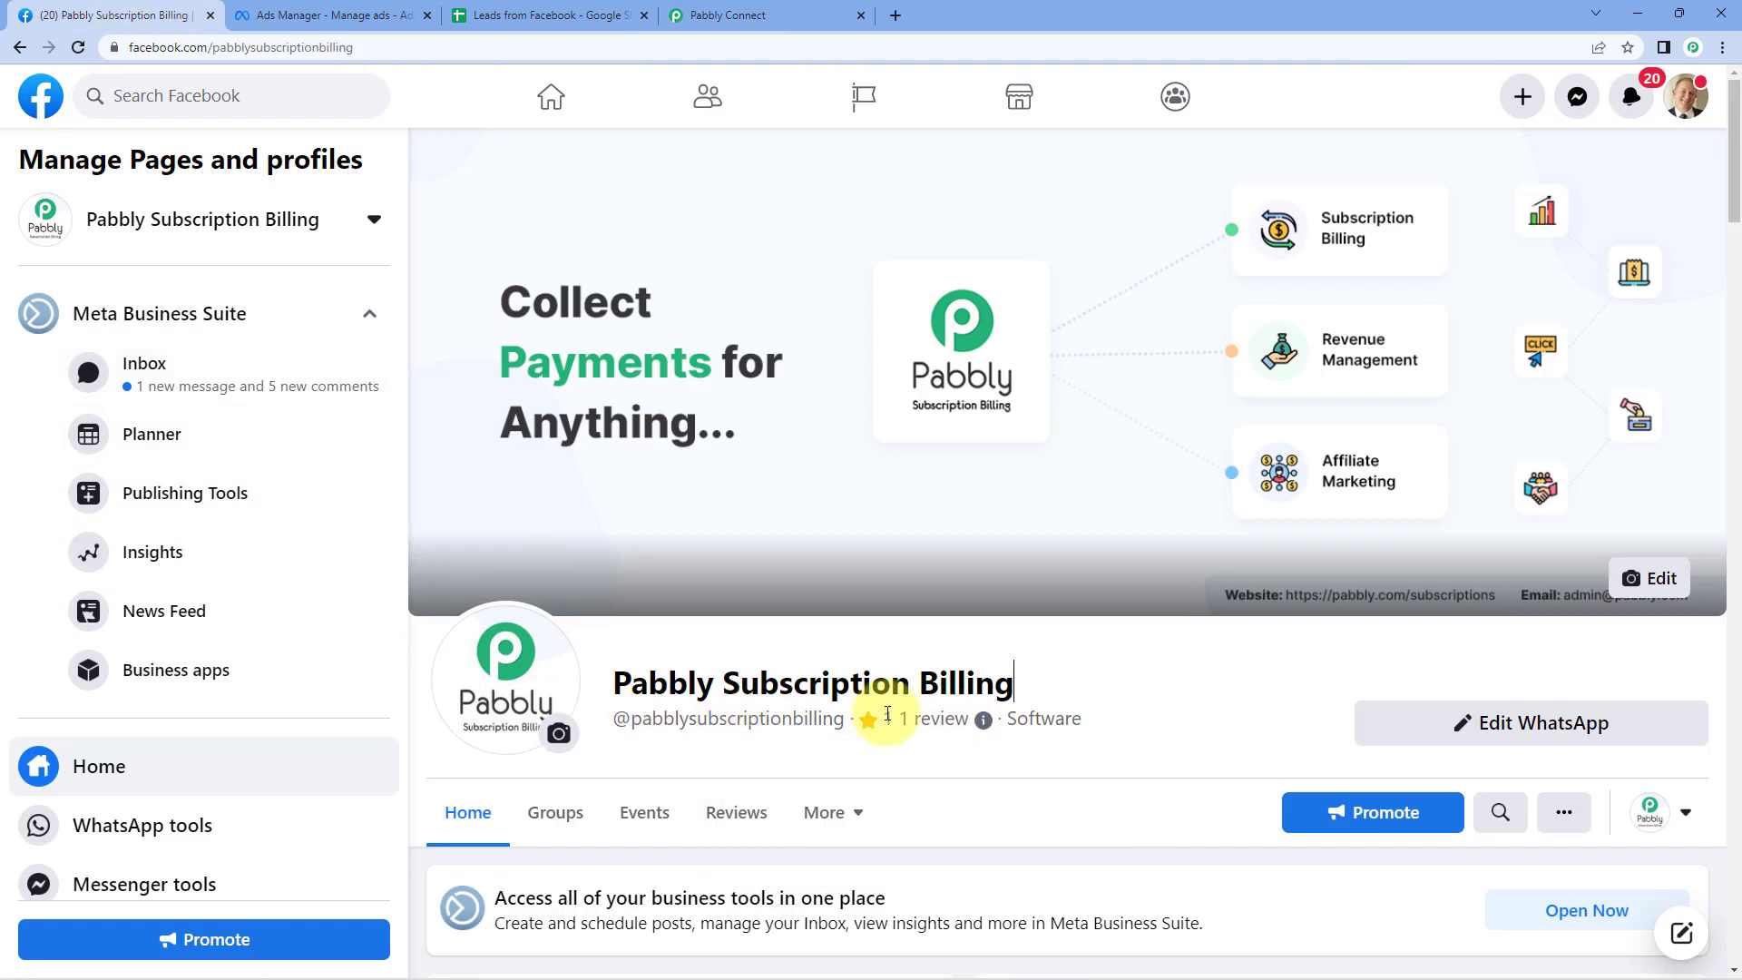
click(726, 12)
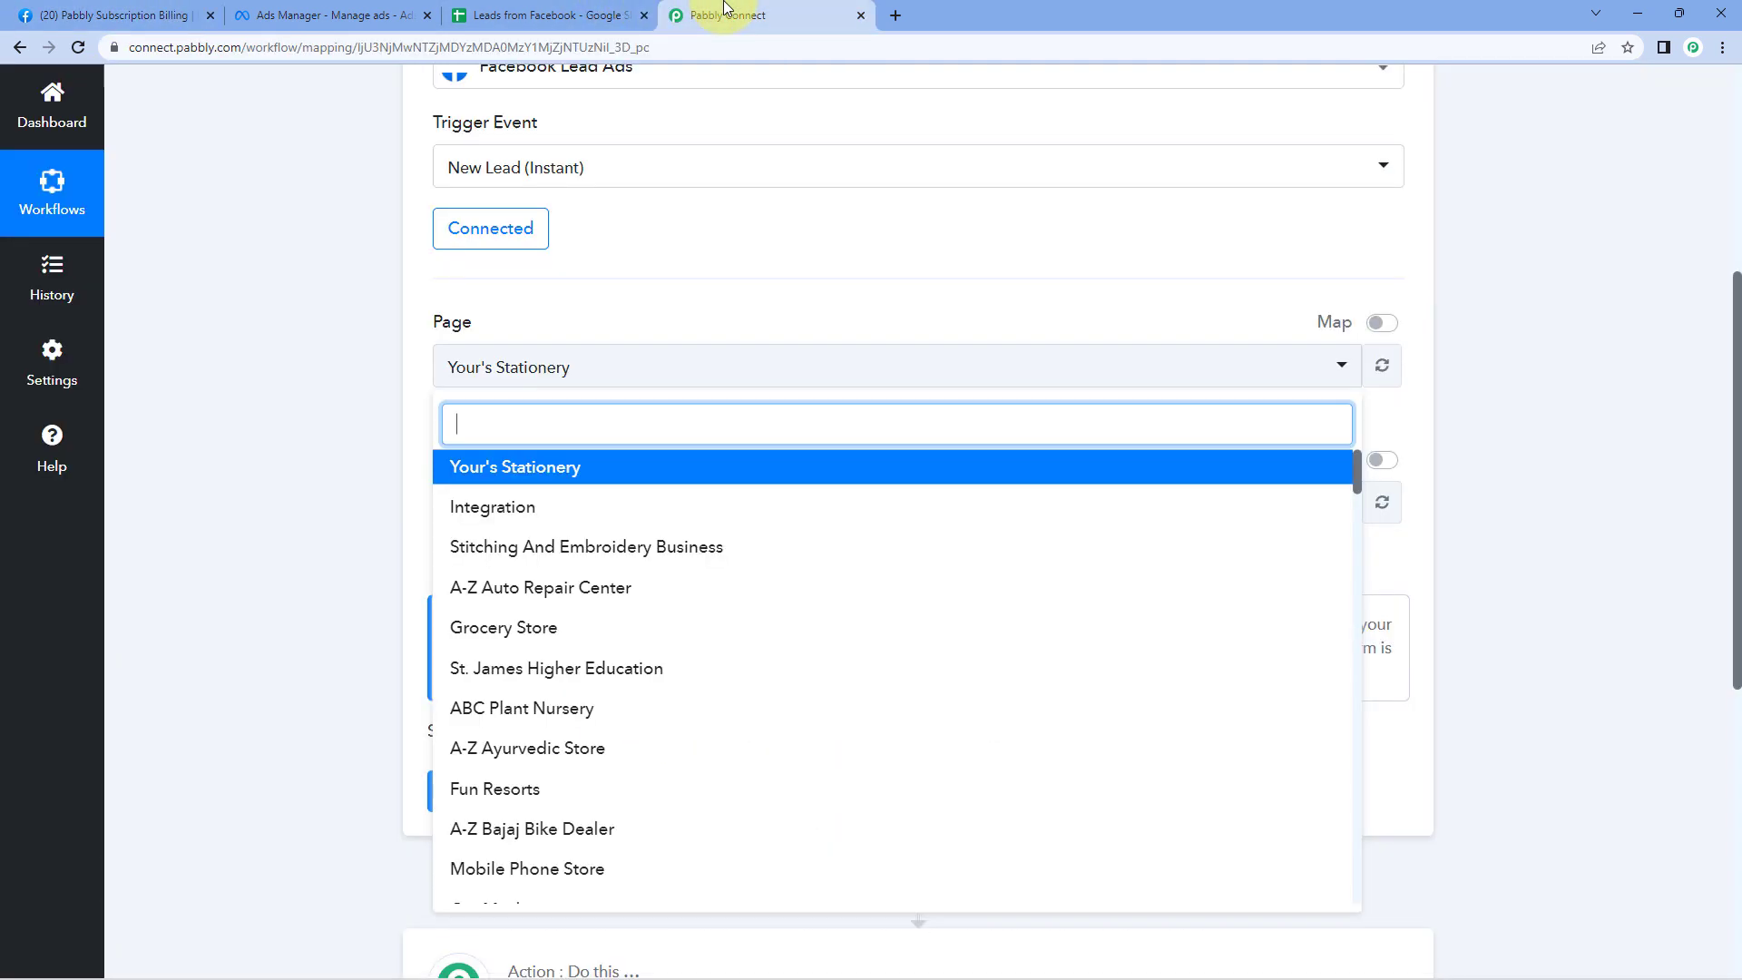
text(Pabbly)
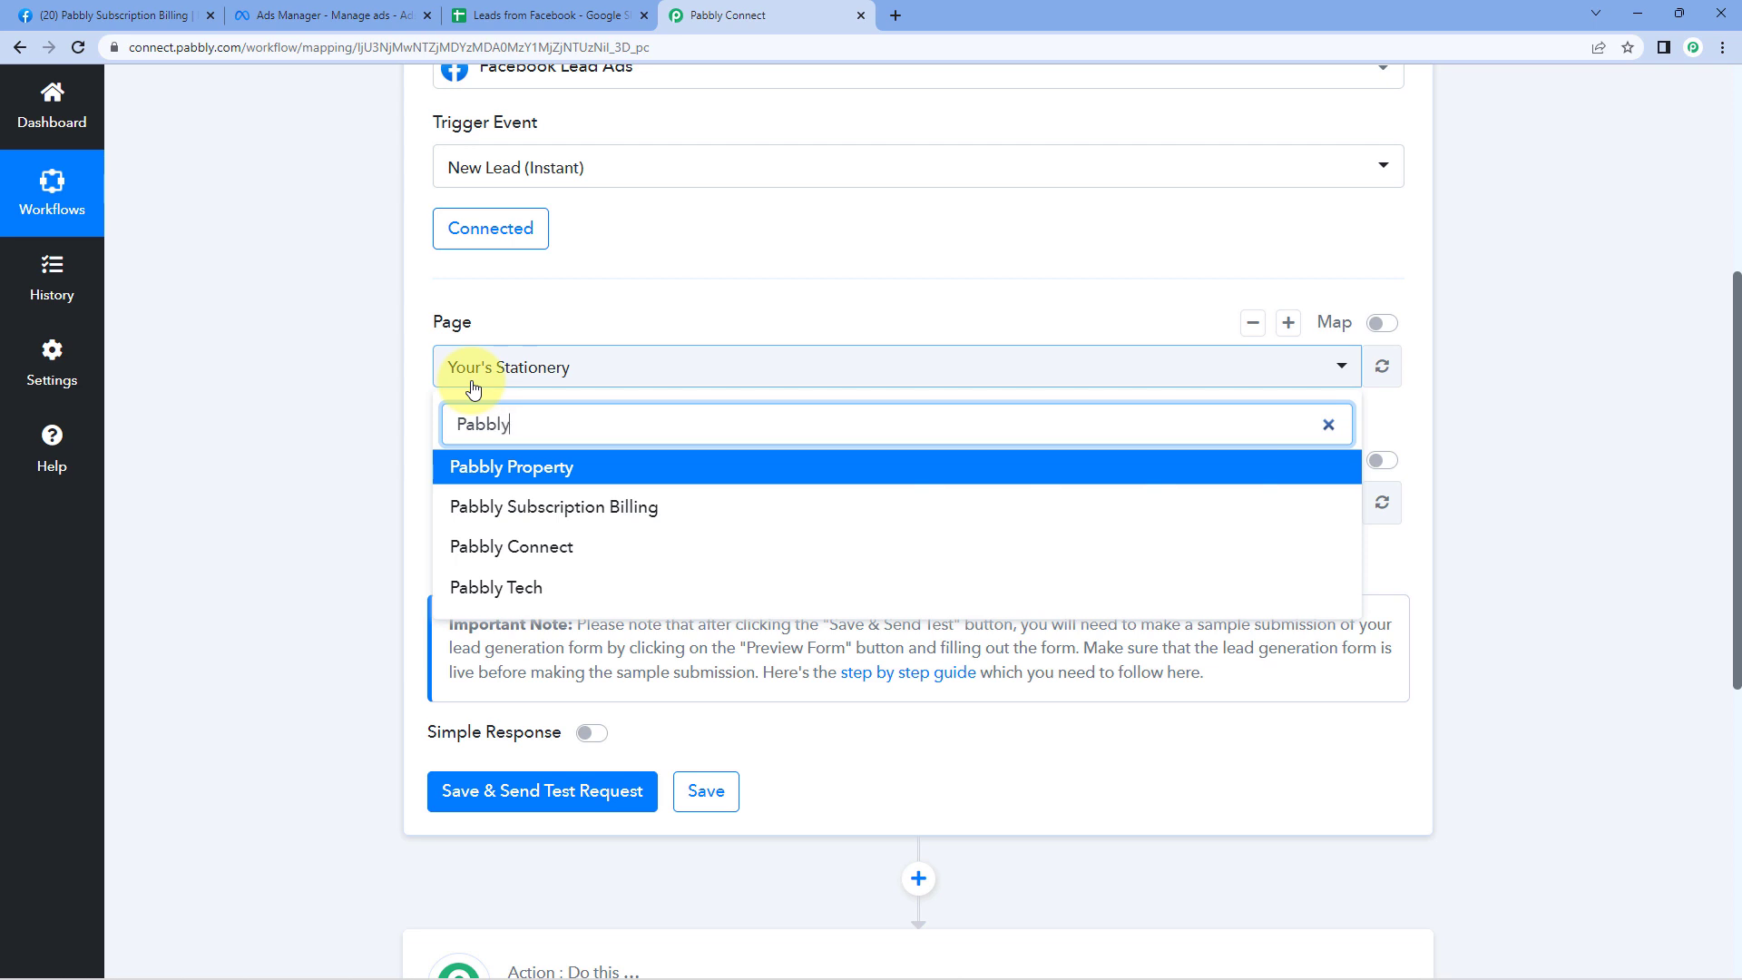
click(477, 505)
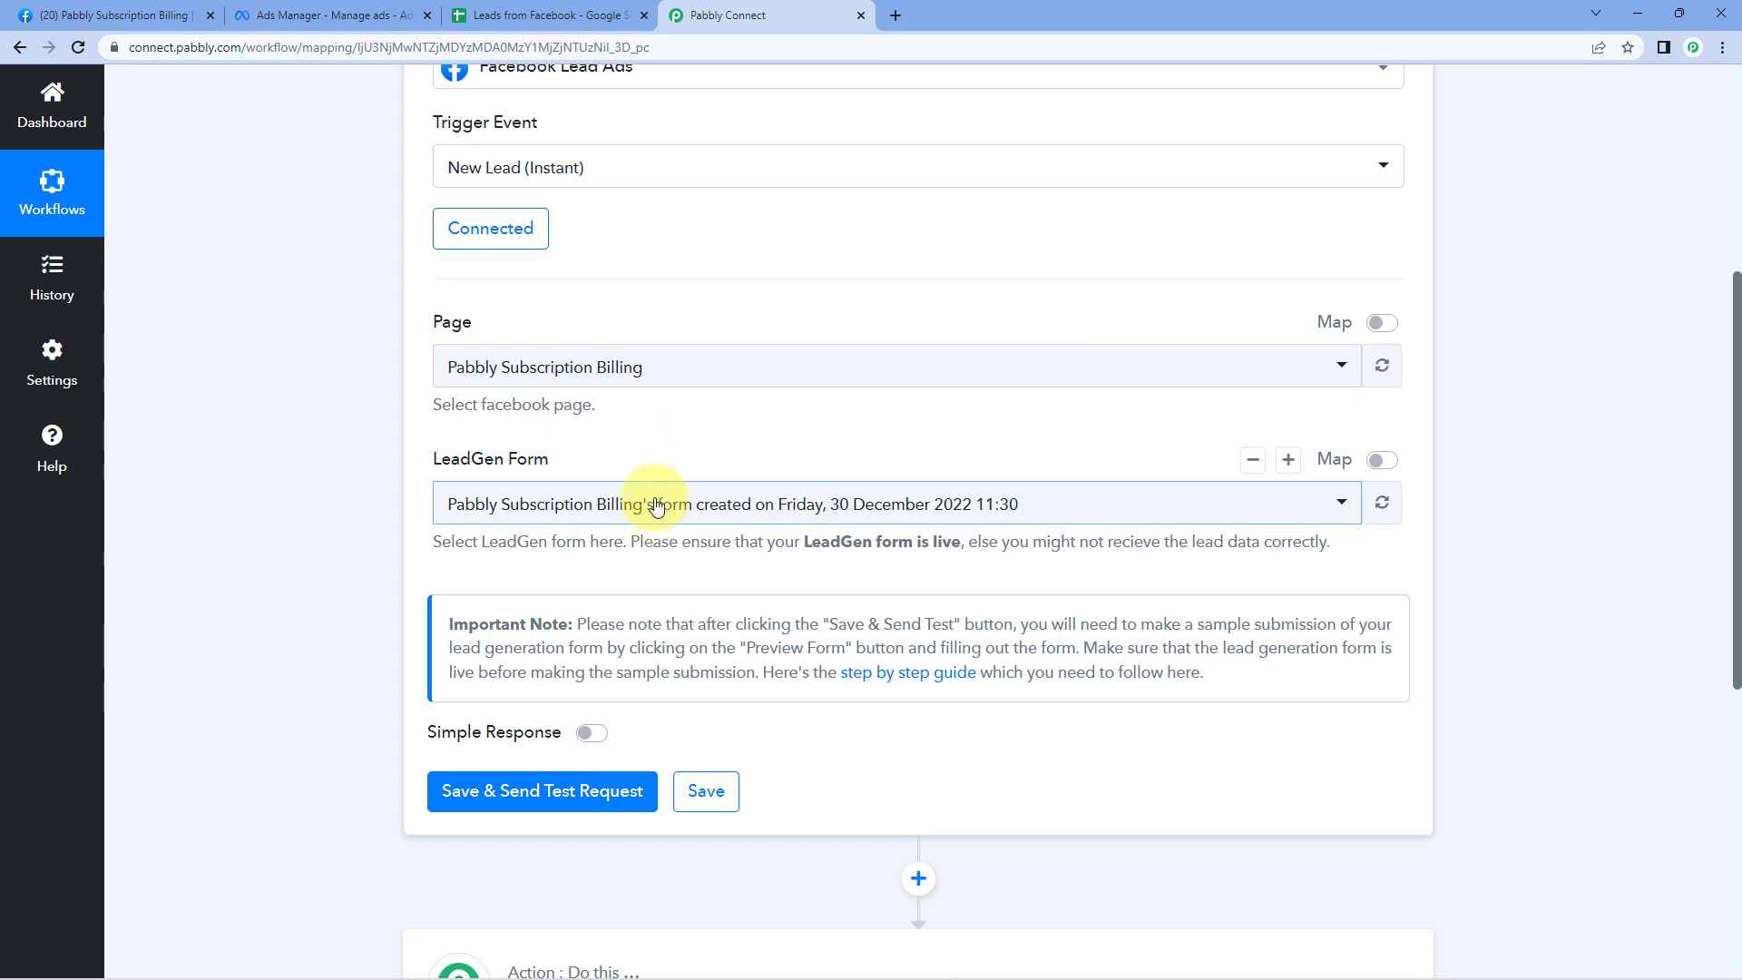
- Choose the "Register or Pabbly Subscription Billing Live Webinar!" LeadGen form, then save the trigger and send a test request
click(590, 503)
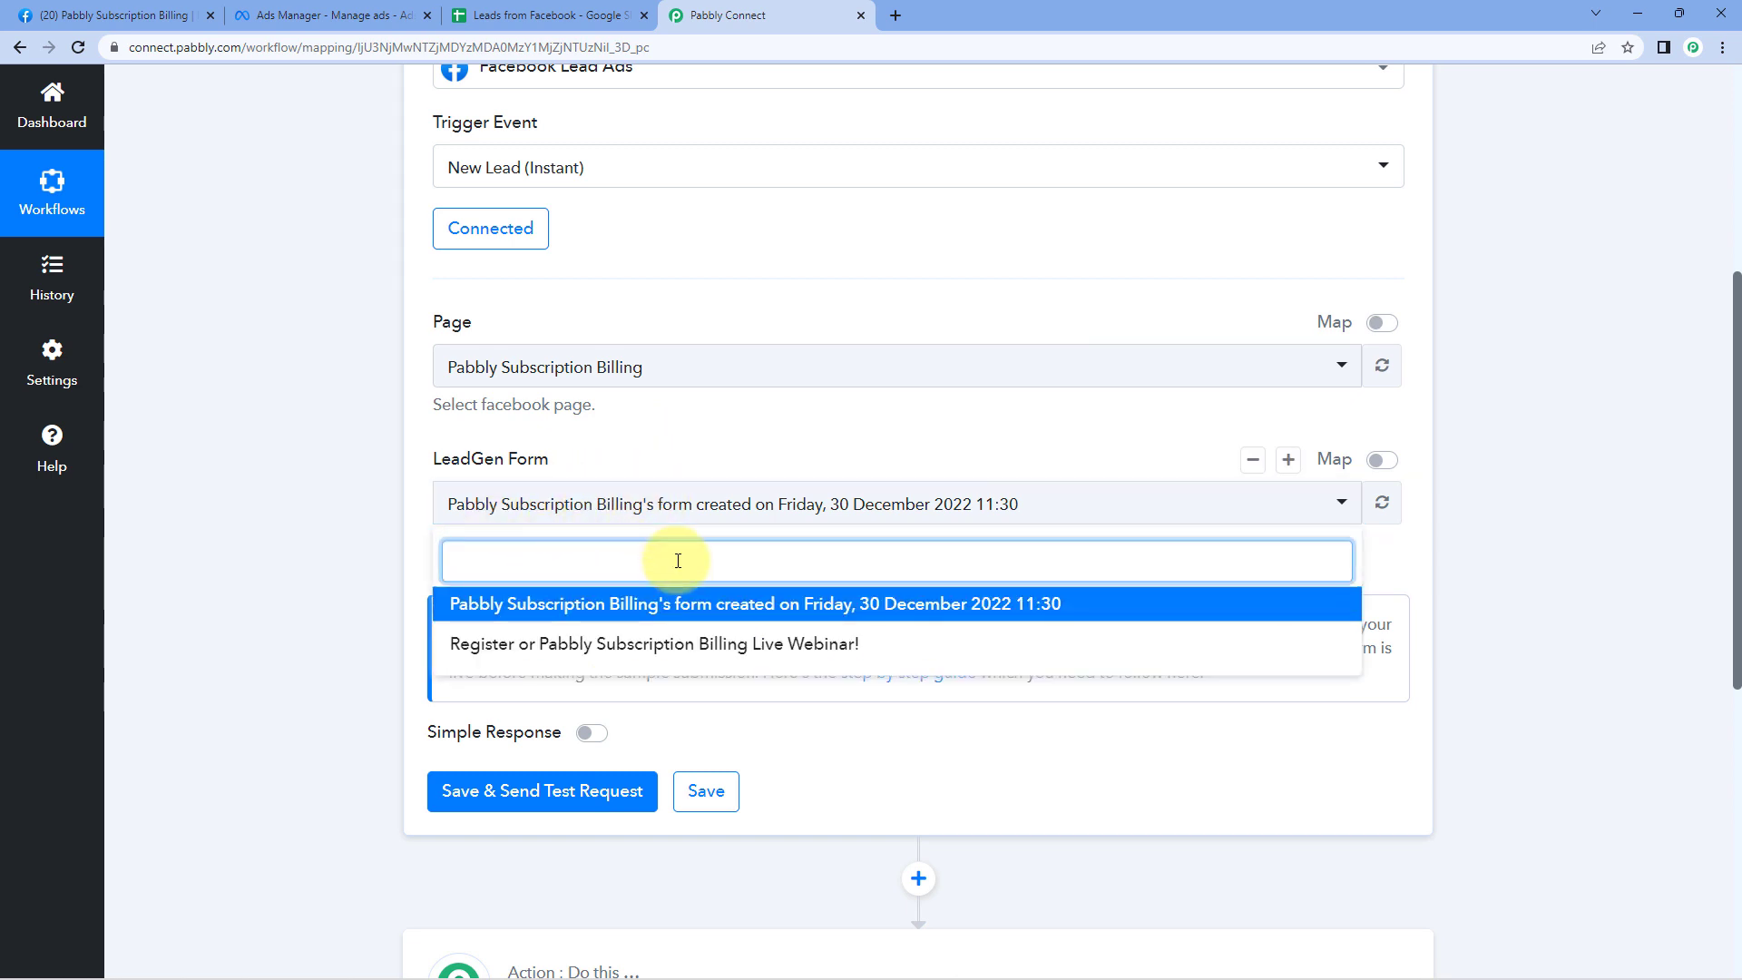
click(513, 646)
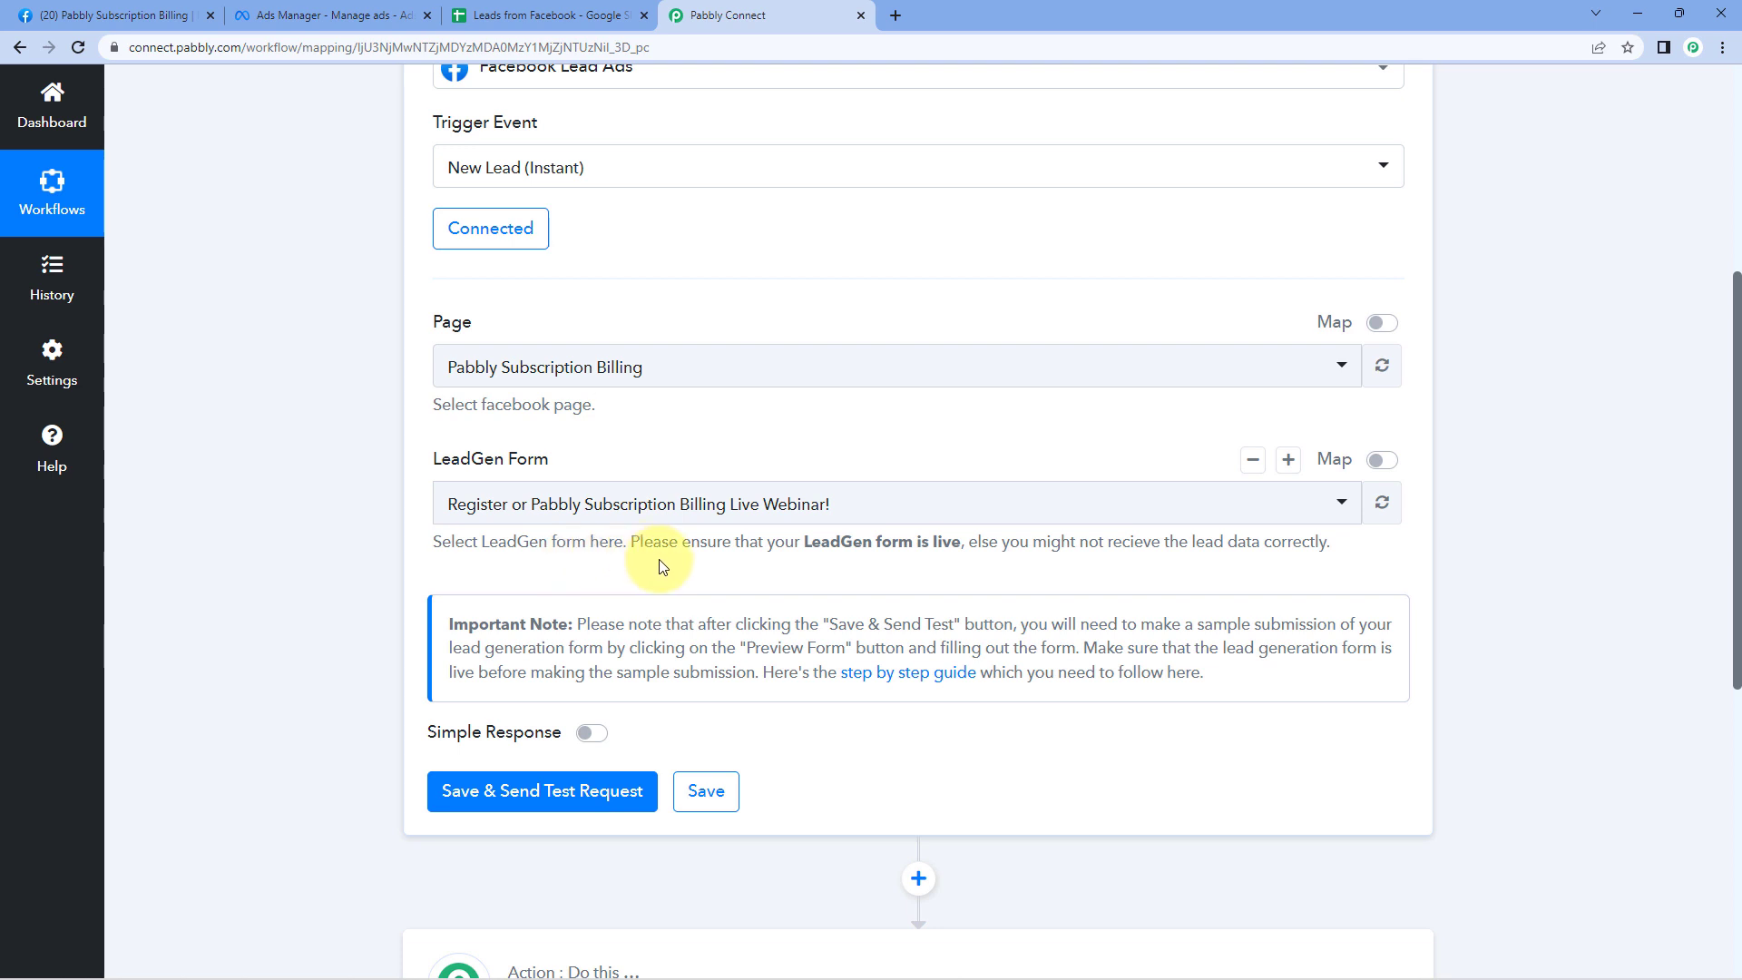
scroll(726, 562, down, 2)
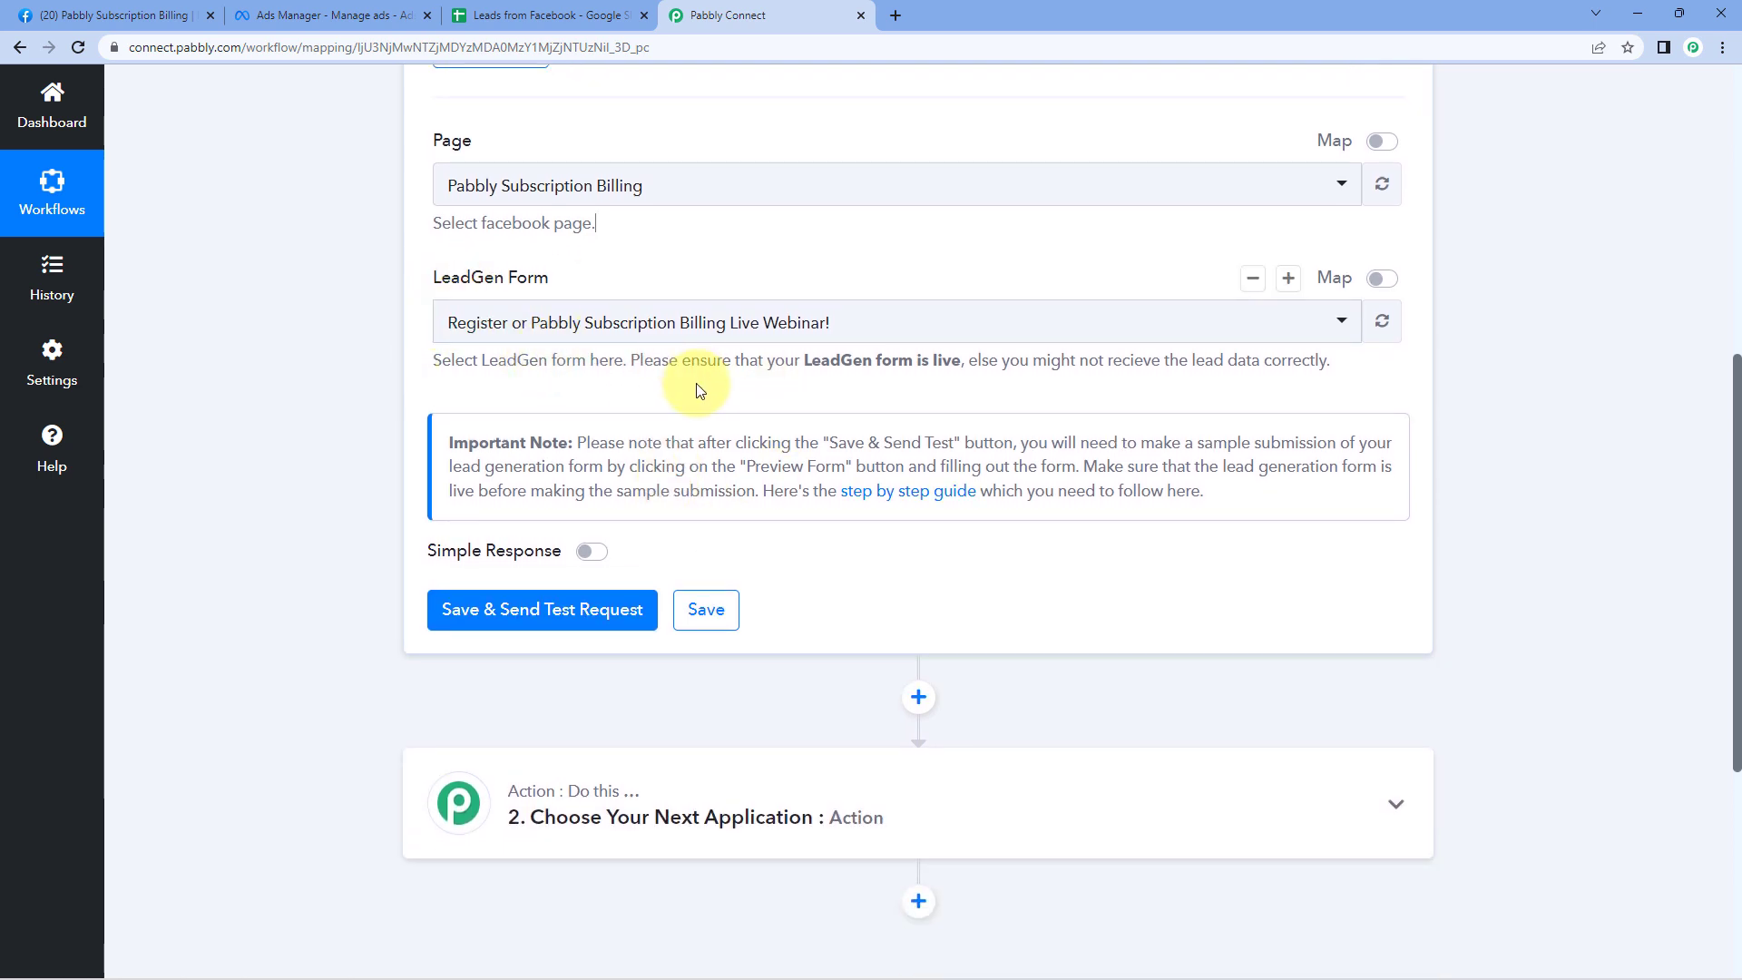
scroll(698, 390, down, 1)
click(580, 504)
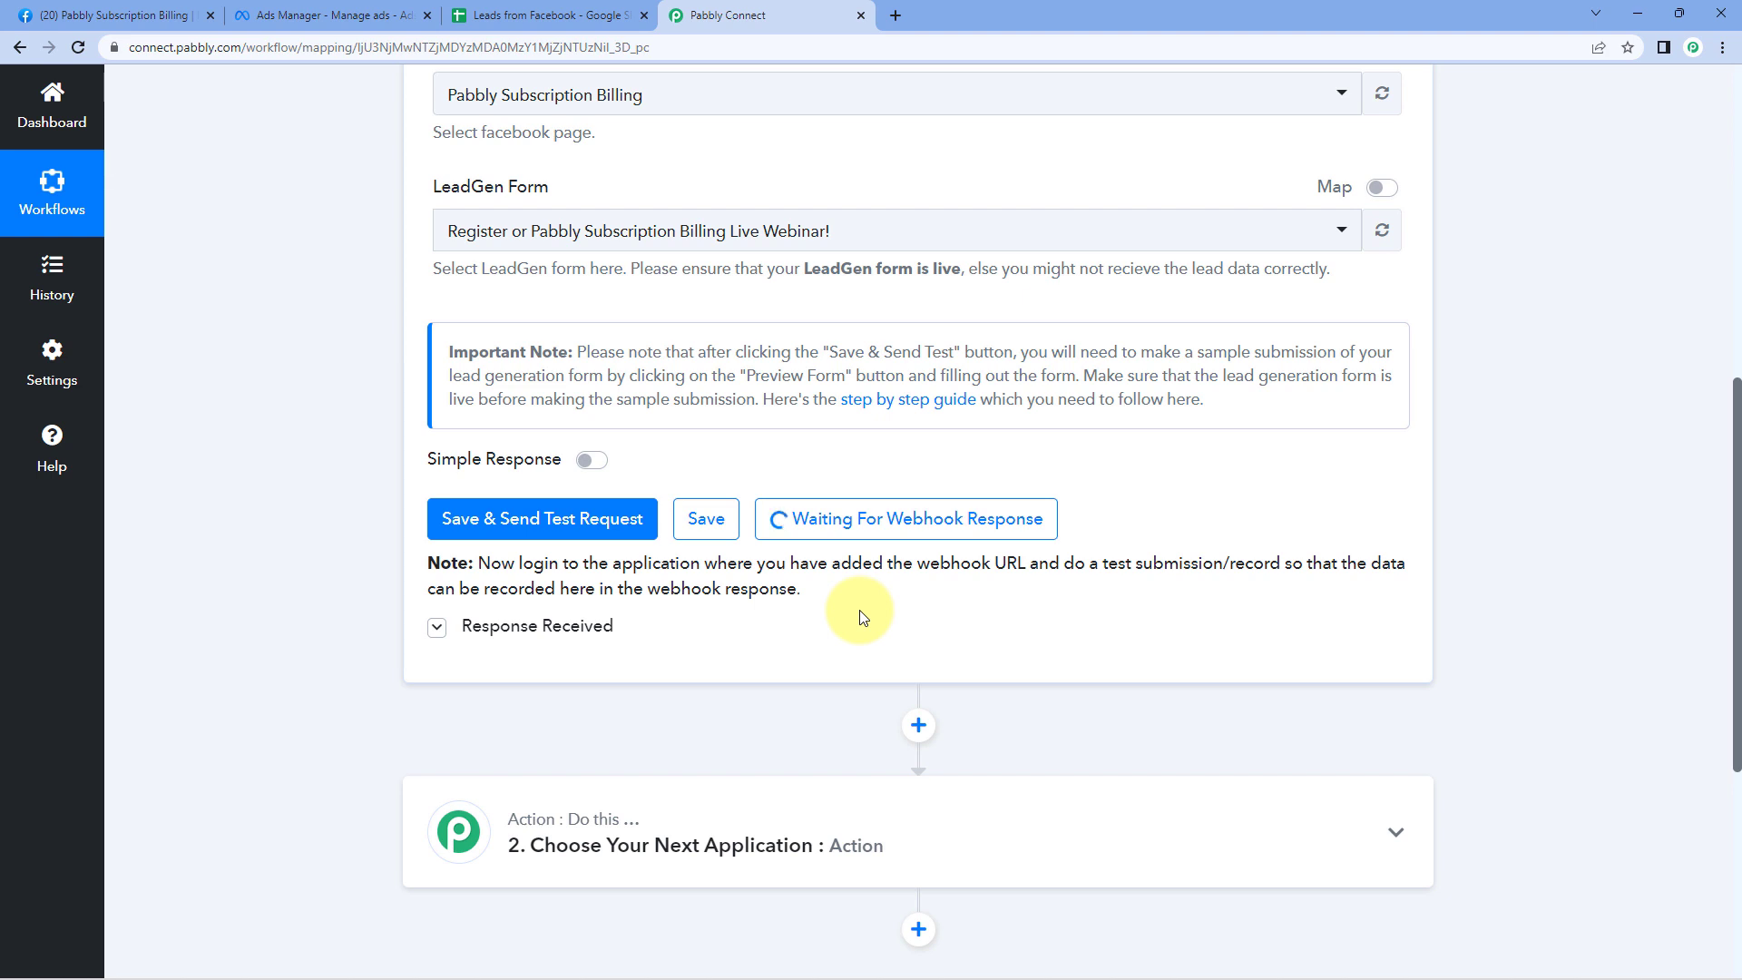
scroll(862, 617, down, 1)
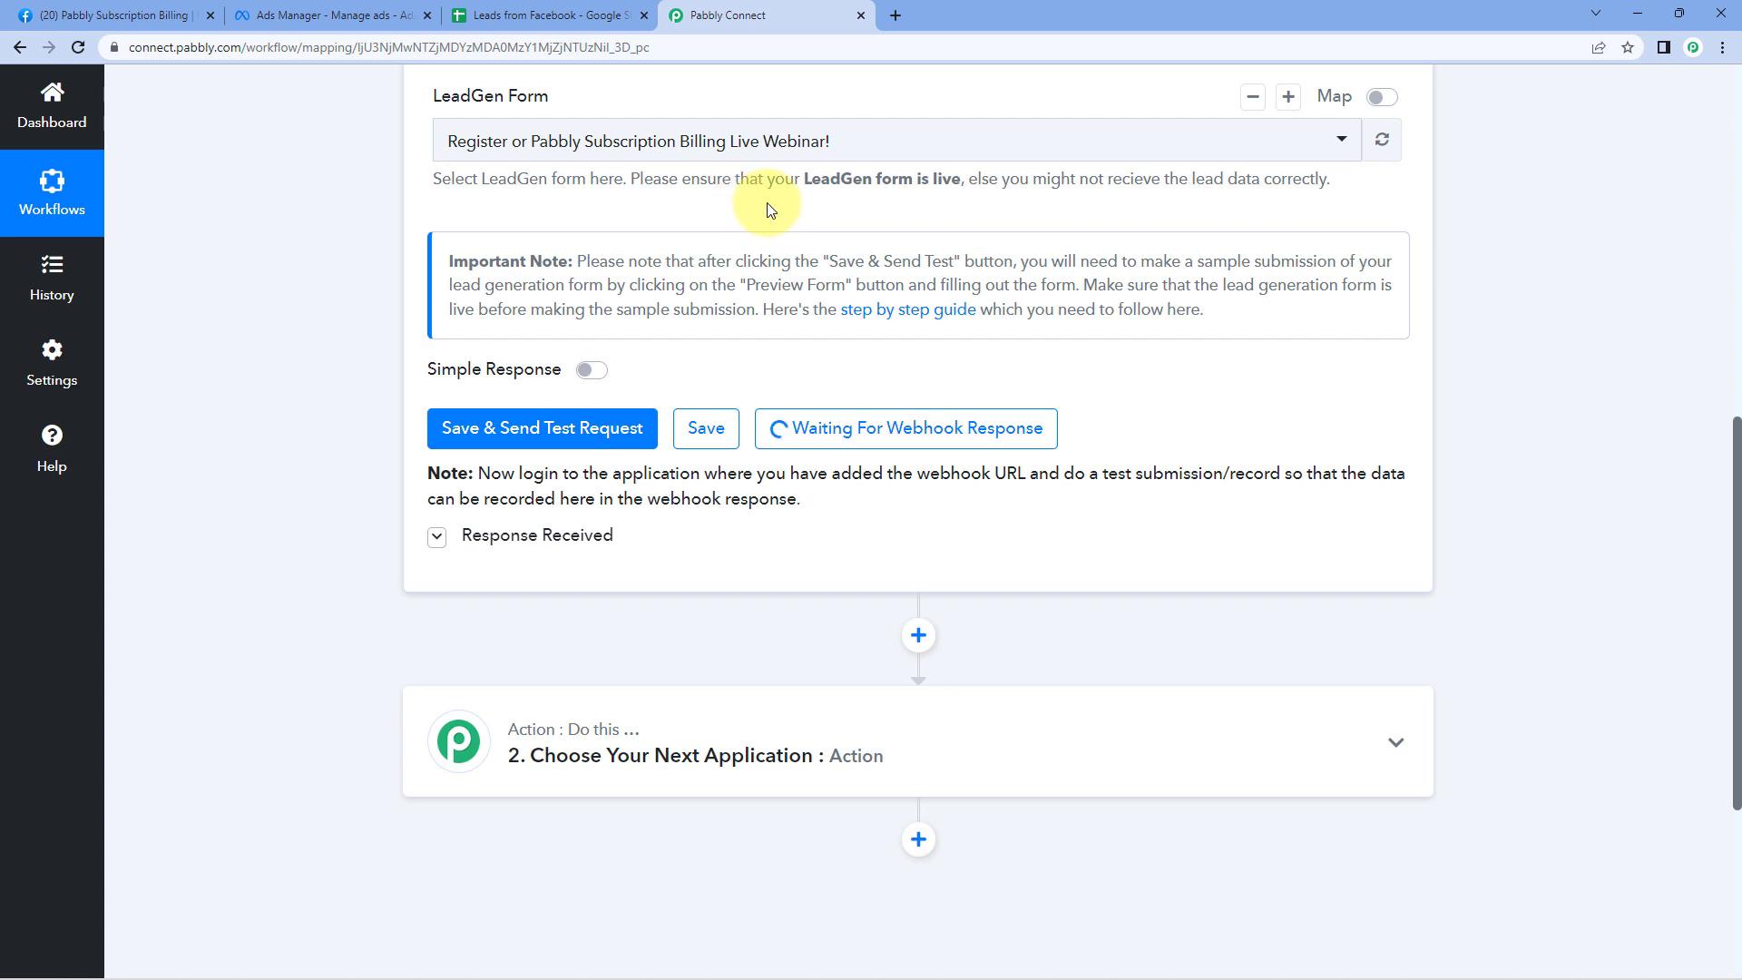
- Compare the lead generation ad's name in Meta Ads Manager with the LeadGen form selected in the Pabbly Connect trigger
click(345, 16)
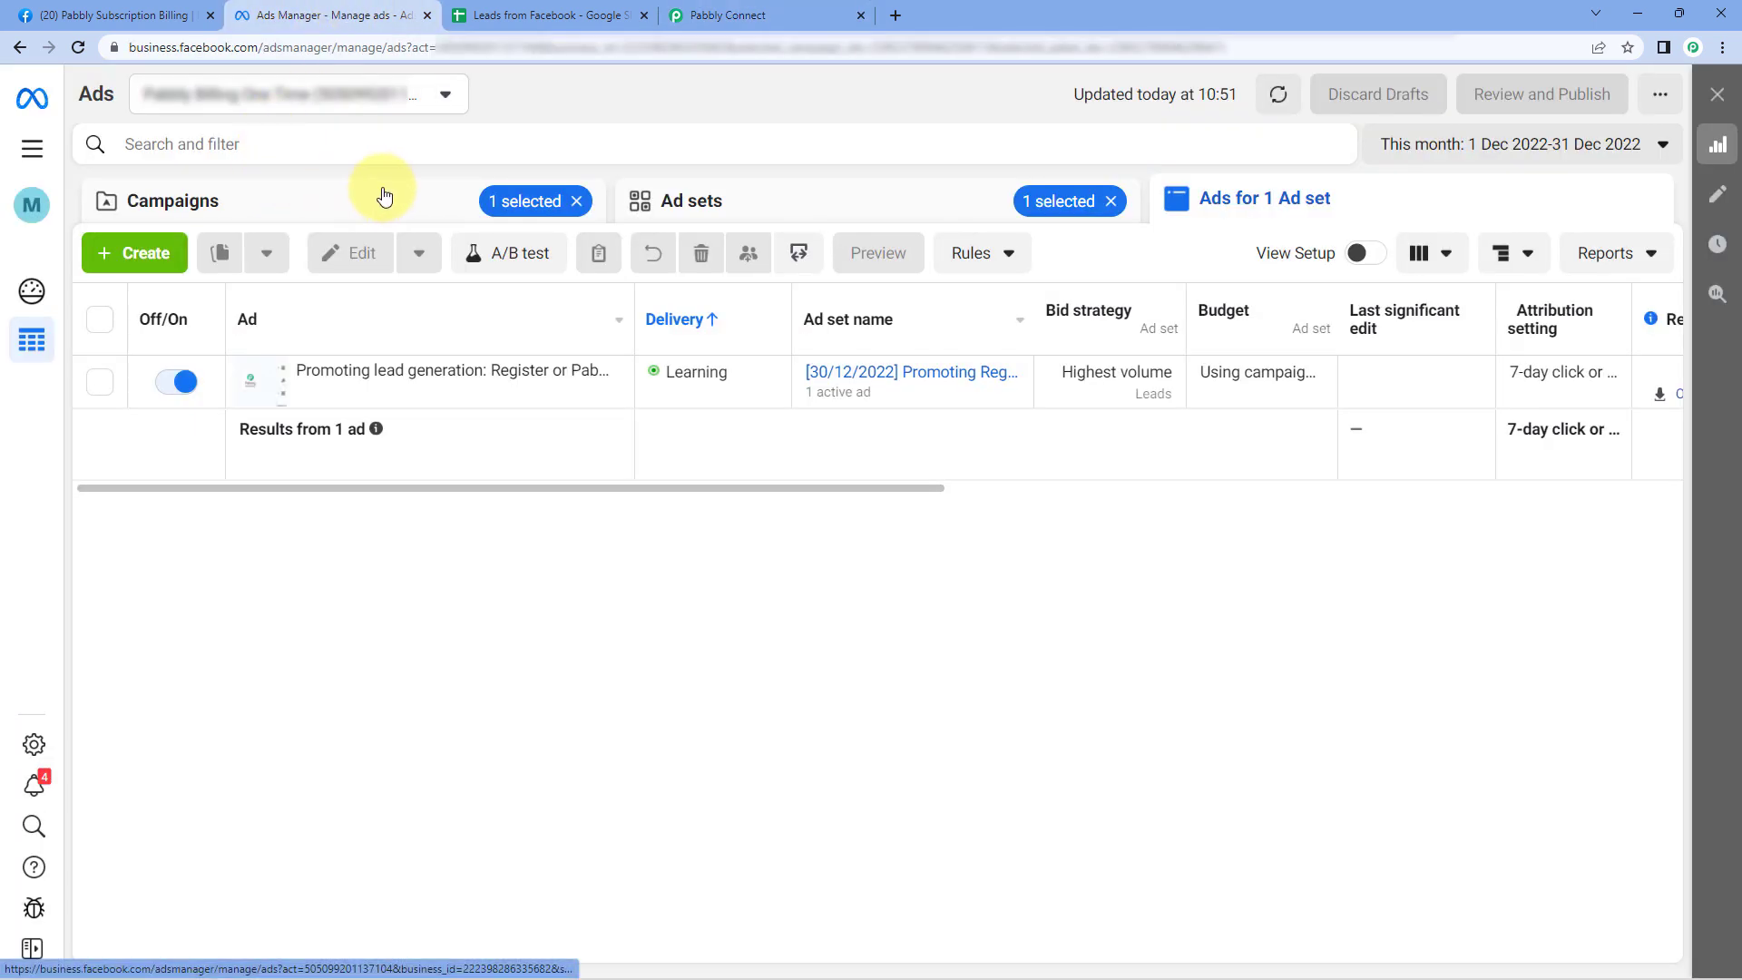
mouse_move(475, 390)
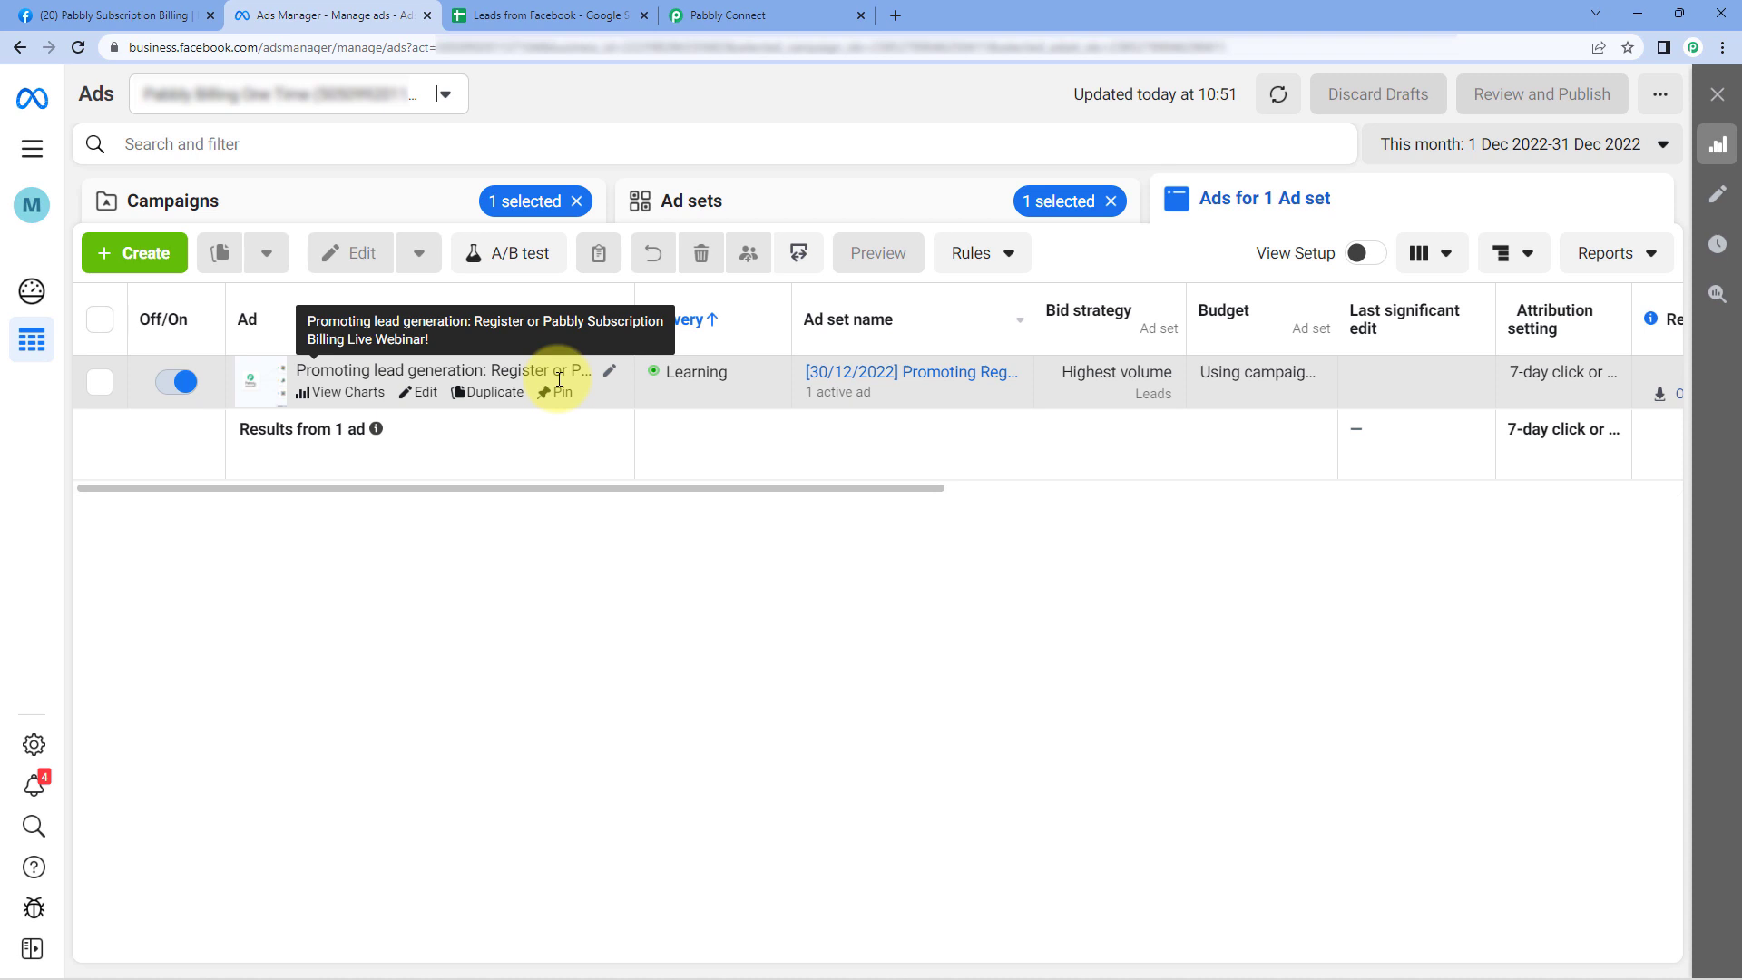
click(731, 15)
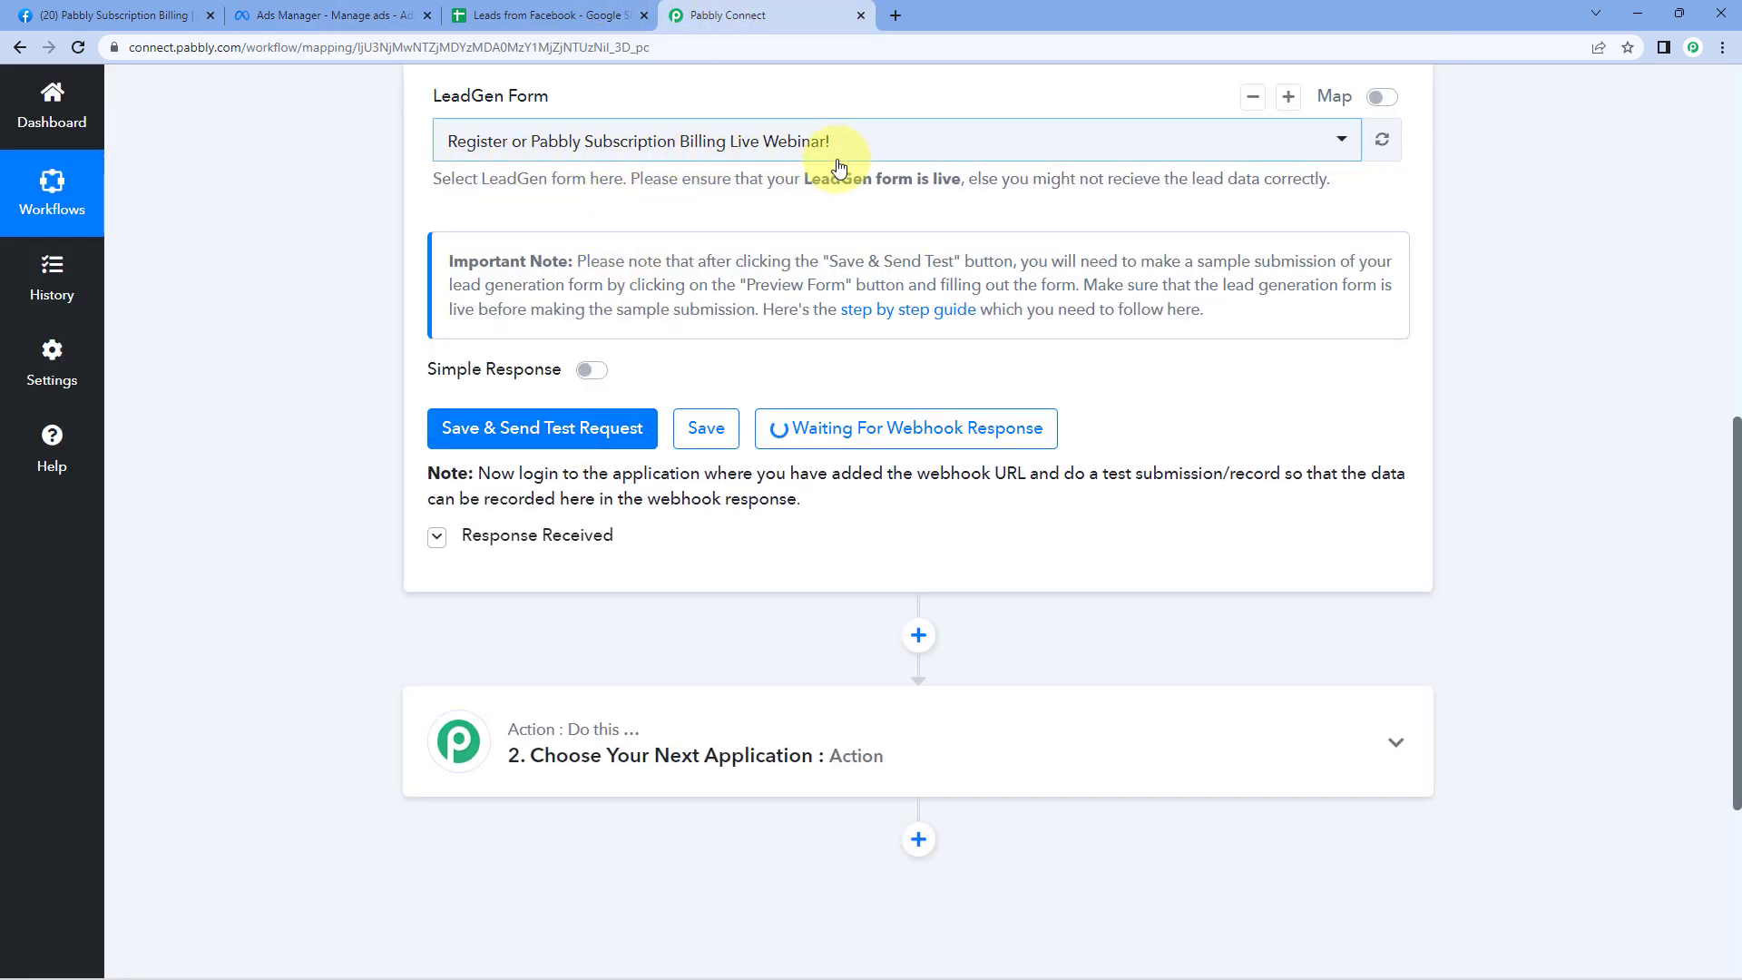
click(354, 8)
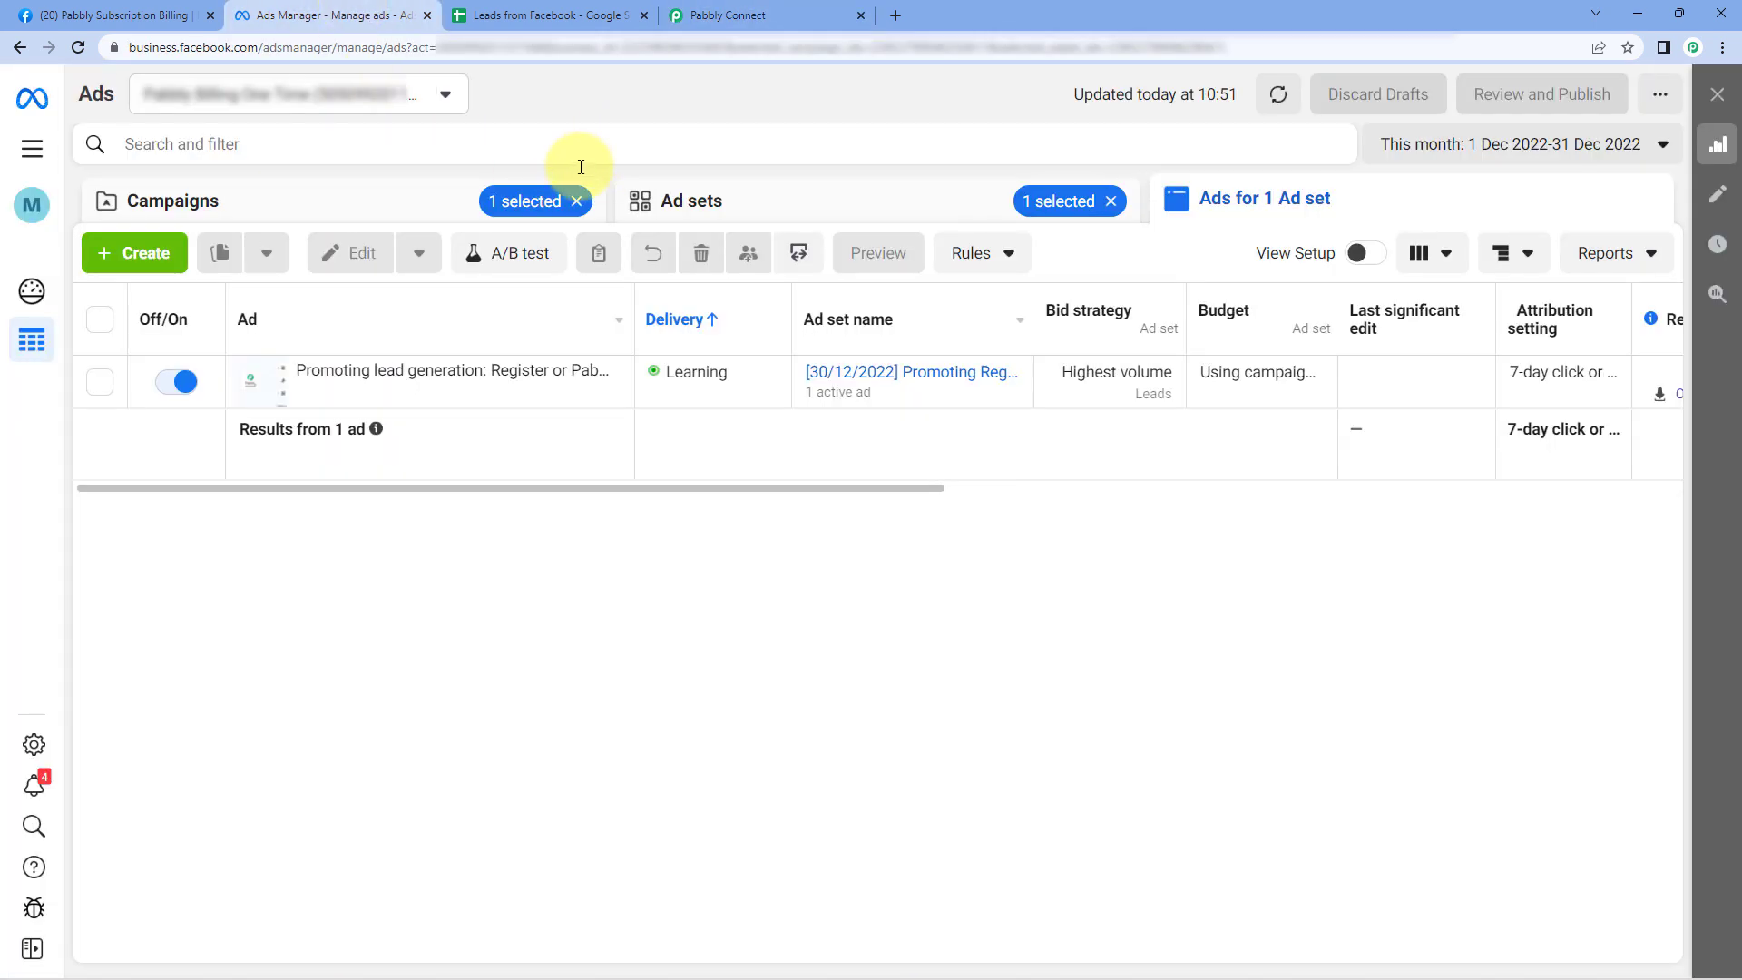
click(777, 12)
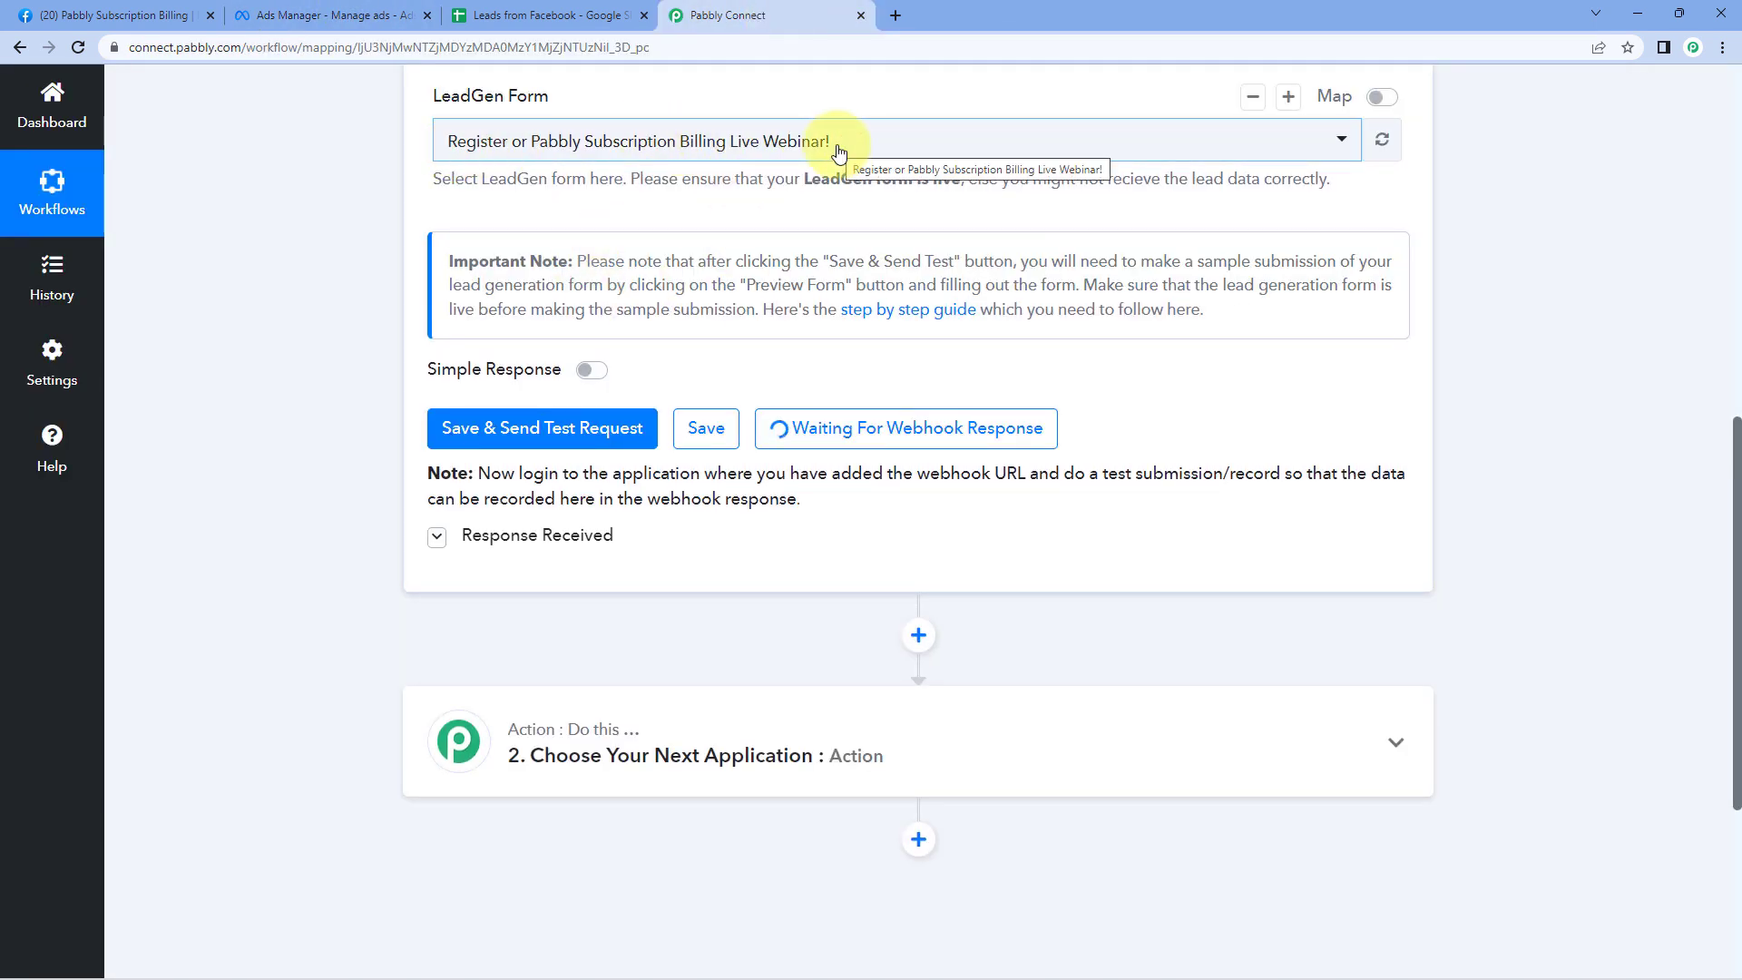
click(341, 14)
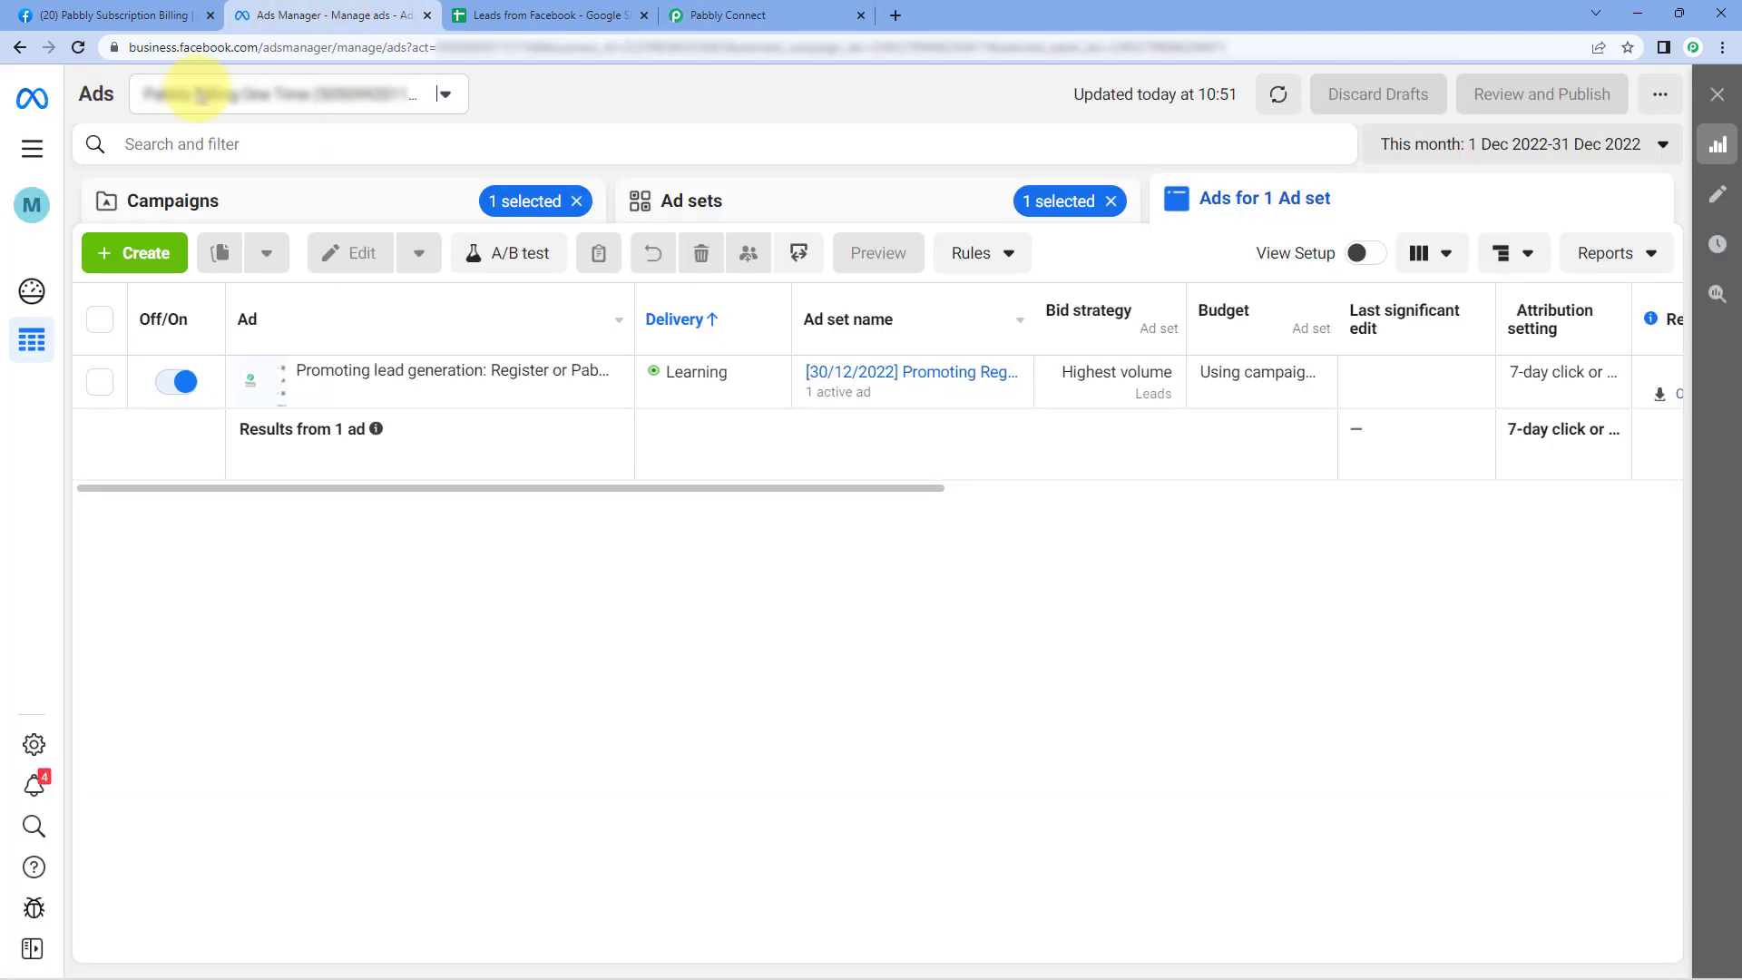
click(101, 385)
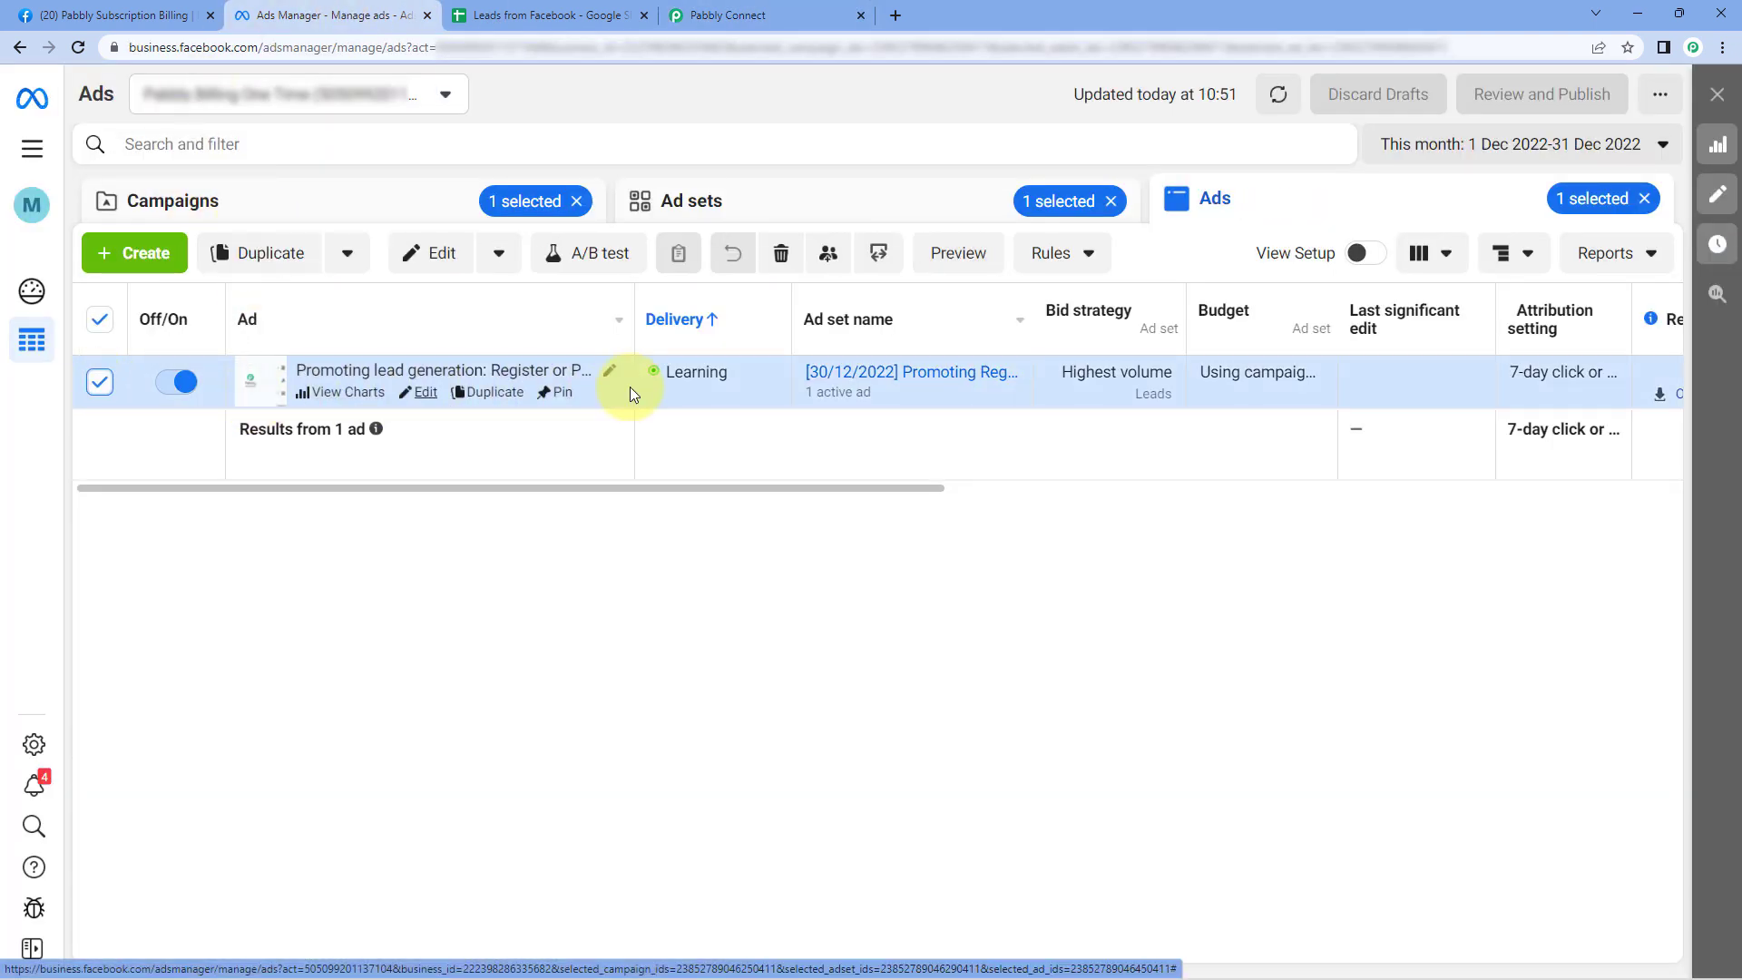
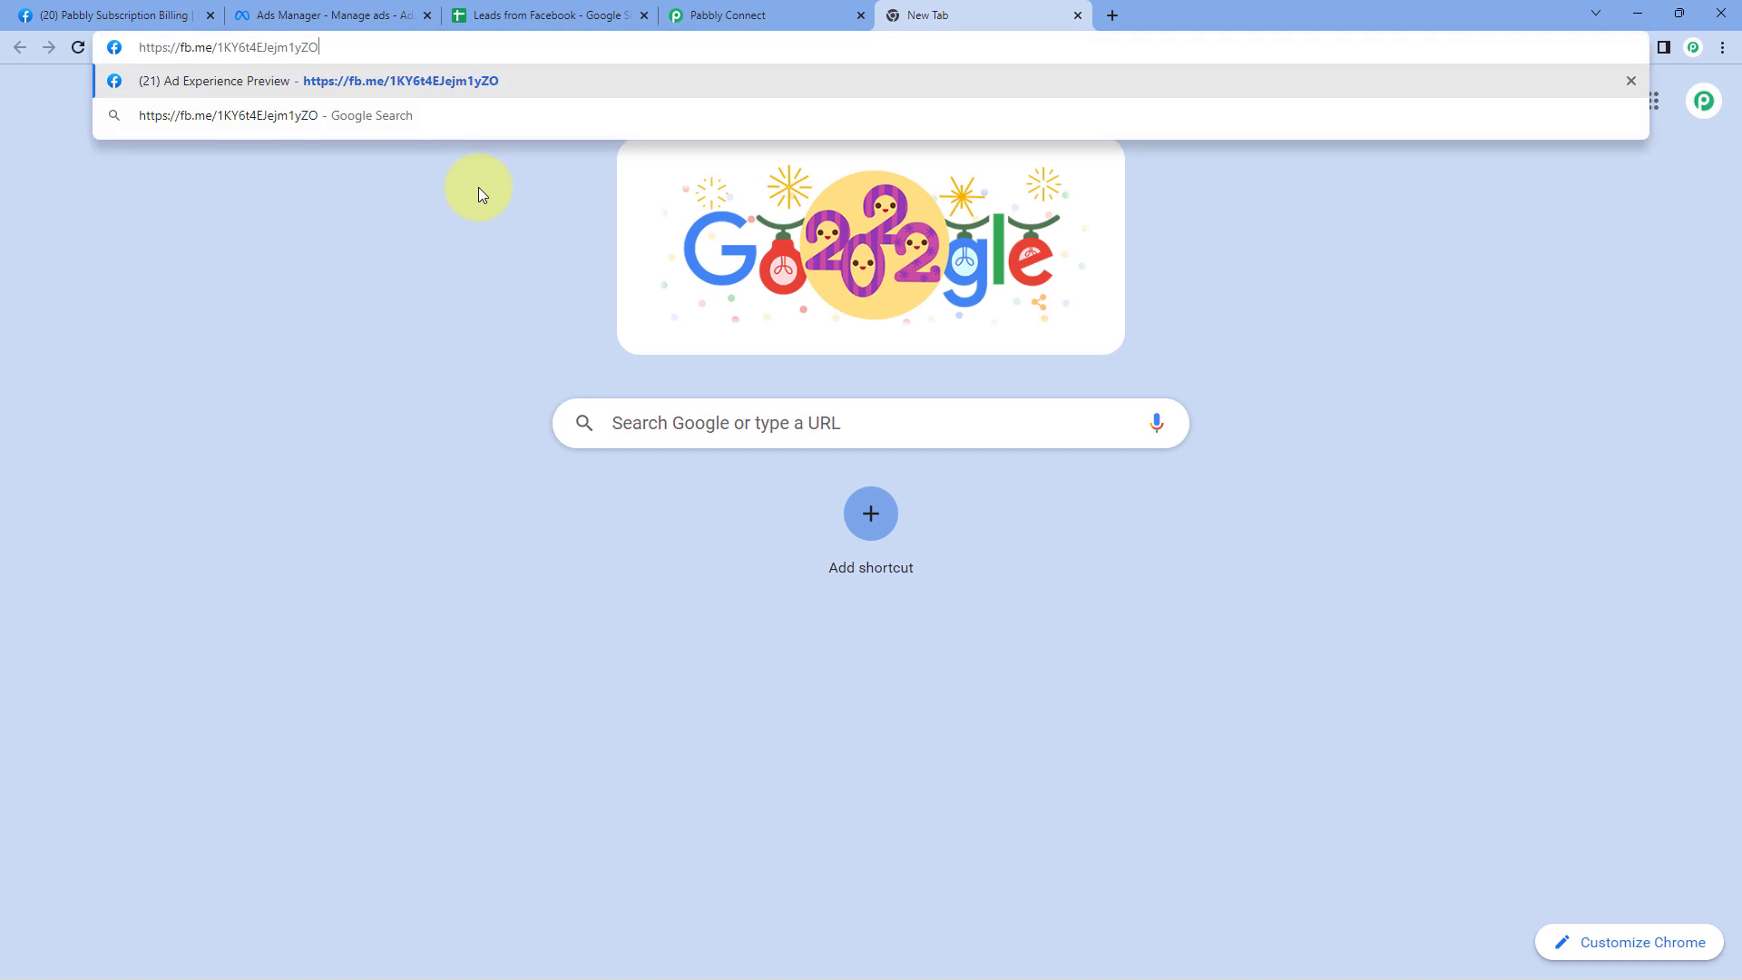
key(Return)
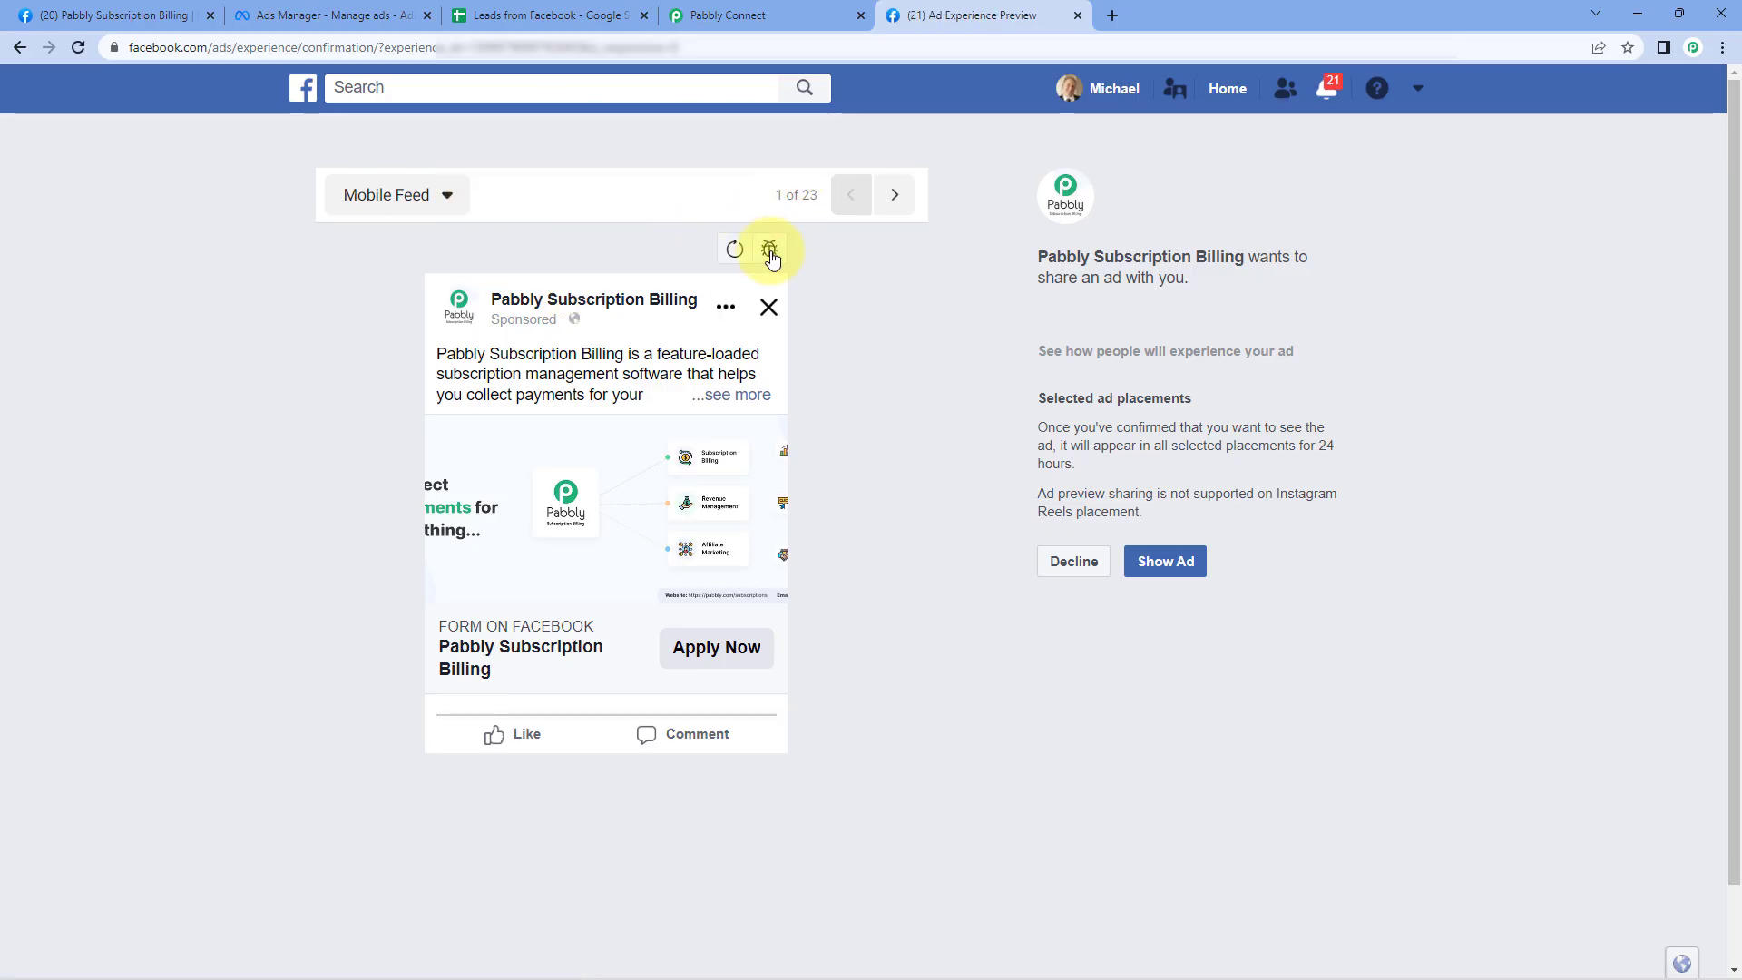
- Show the shared Pabbly Subscription Billing ad in the Facebook feed, locate it and compare it with the Ads Manager preview
click(1176, 564)
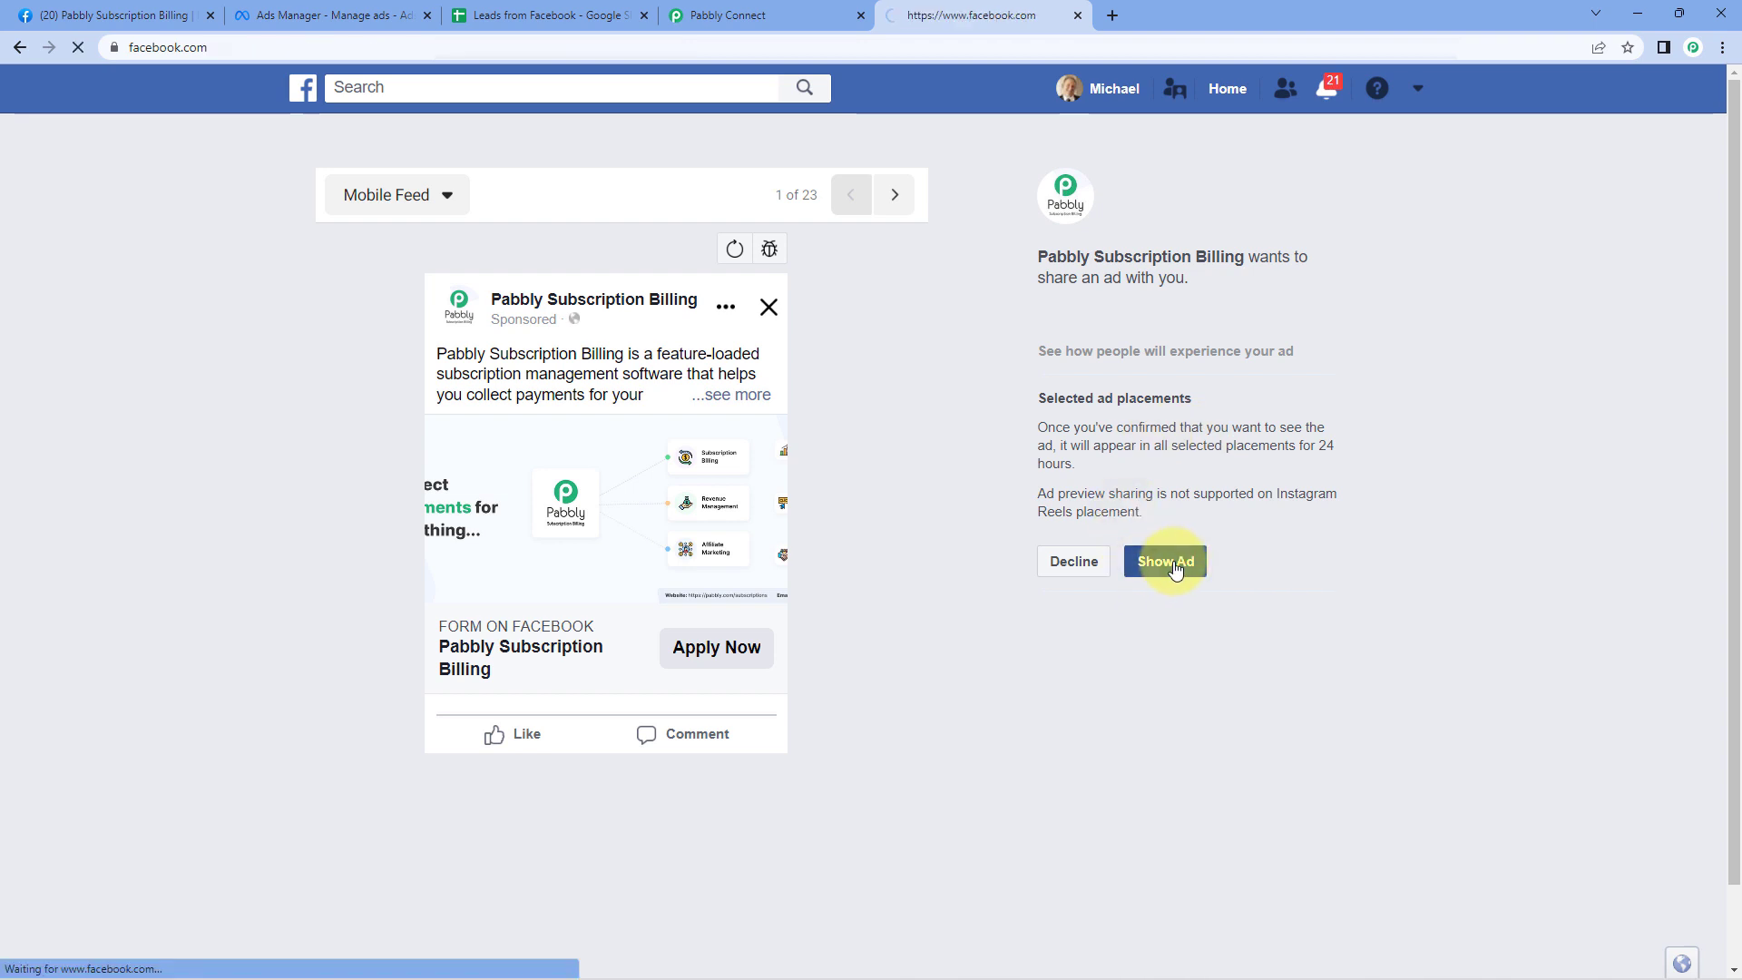
click(296, 13)
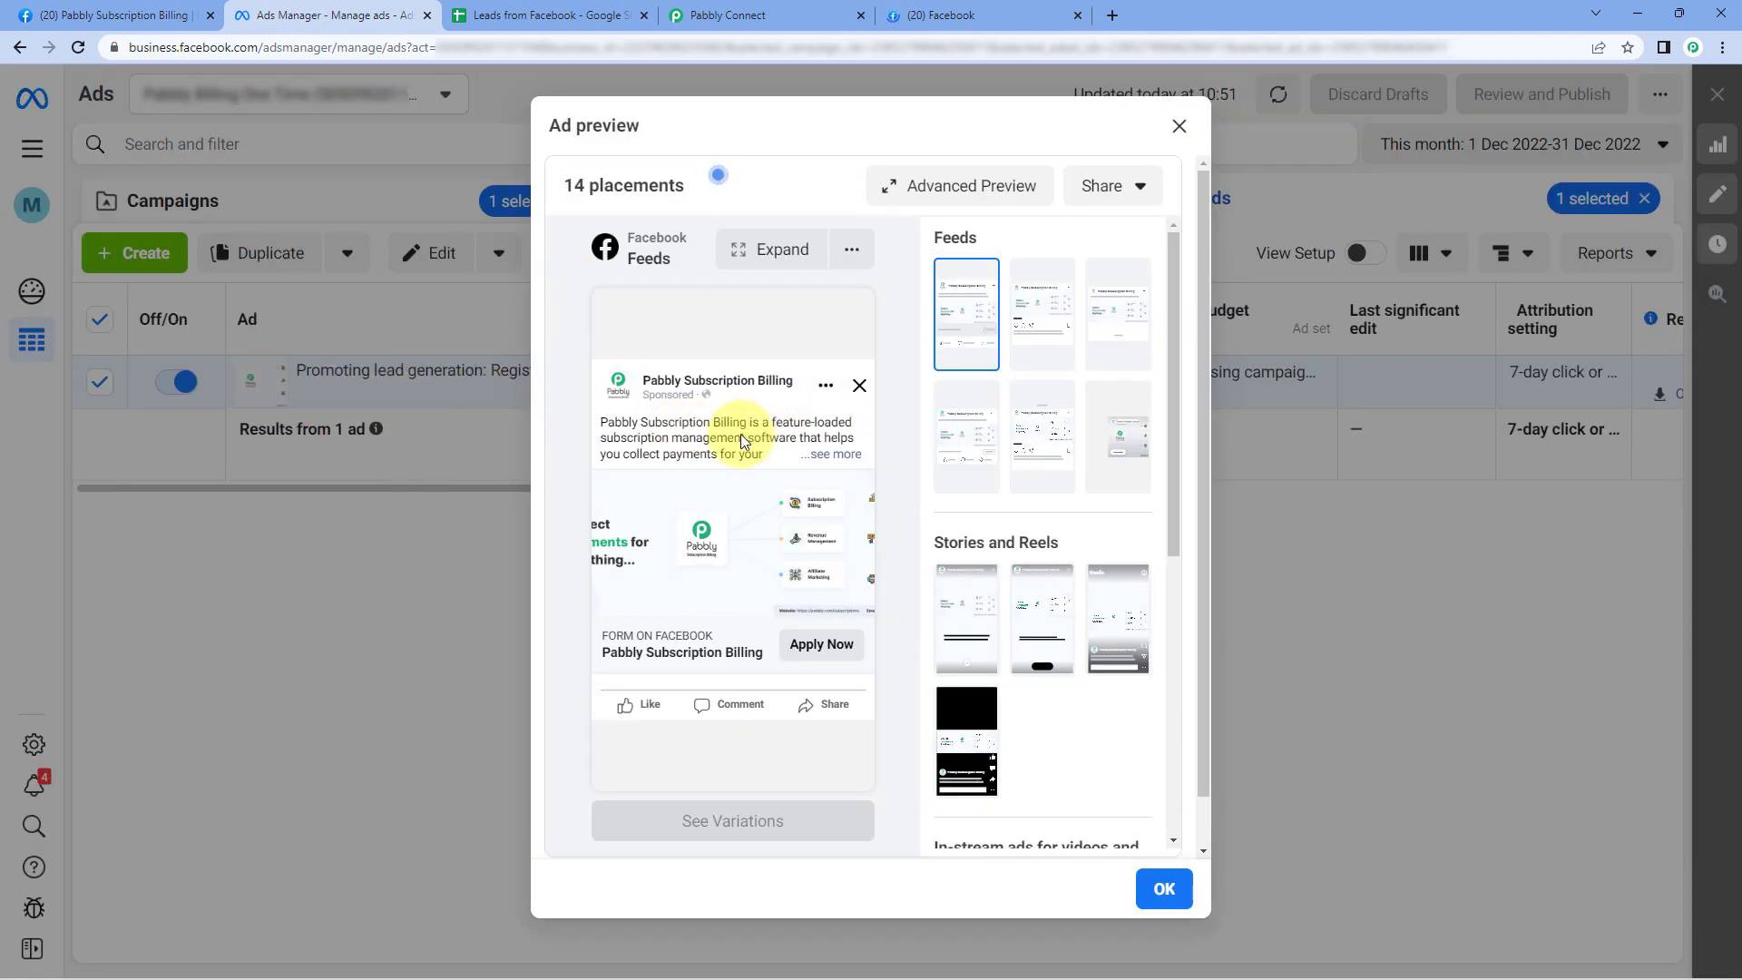
click(941, 13)
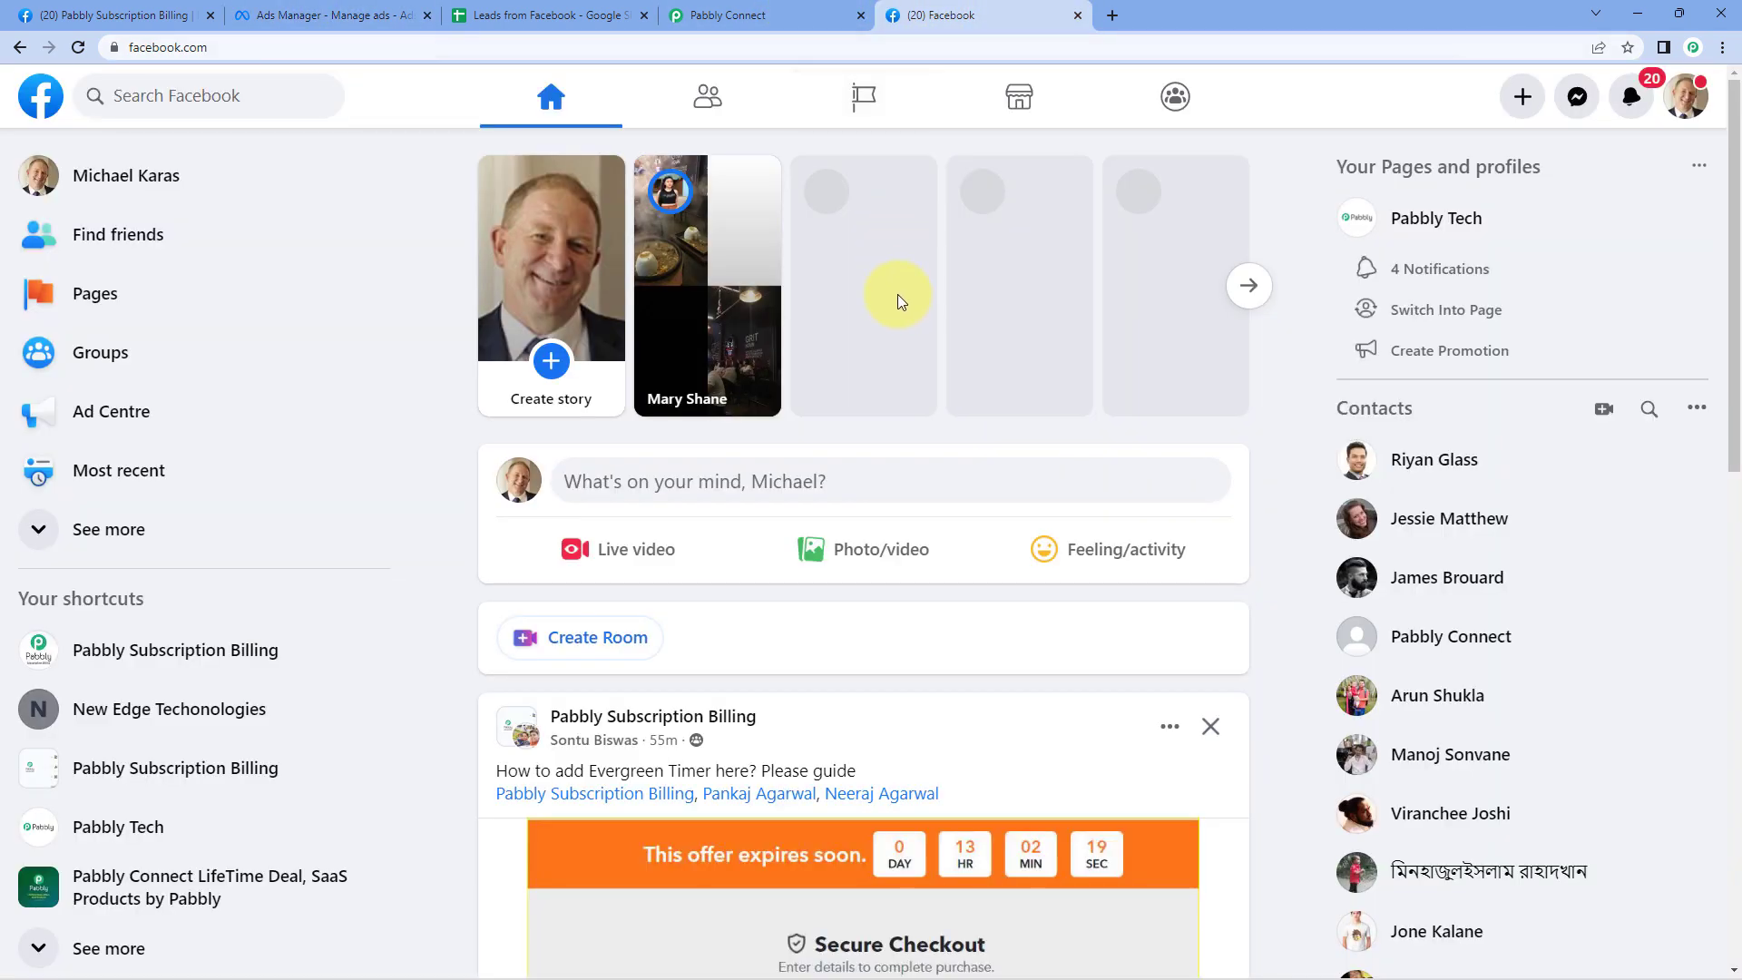
scroll(896, 294, down, 3)
scroll(460, 276, down, 12)
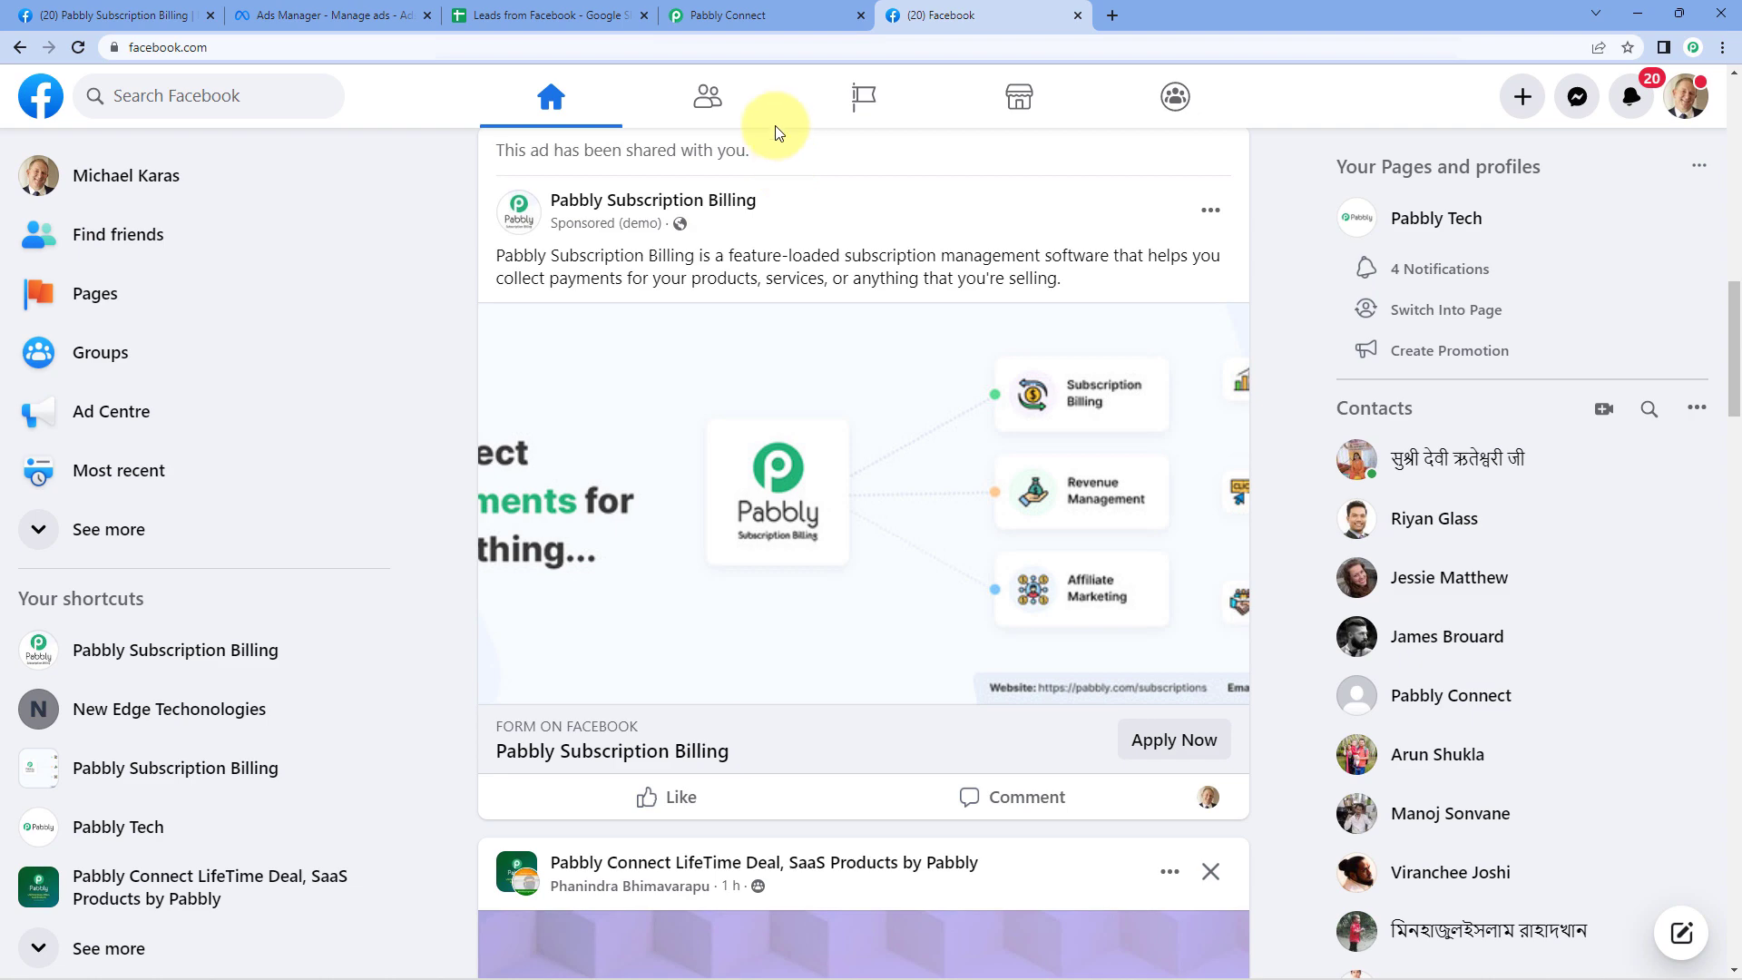
click(348, 11)
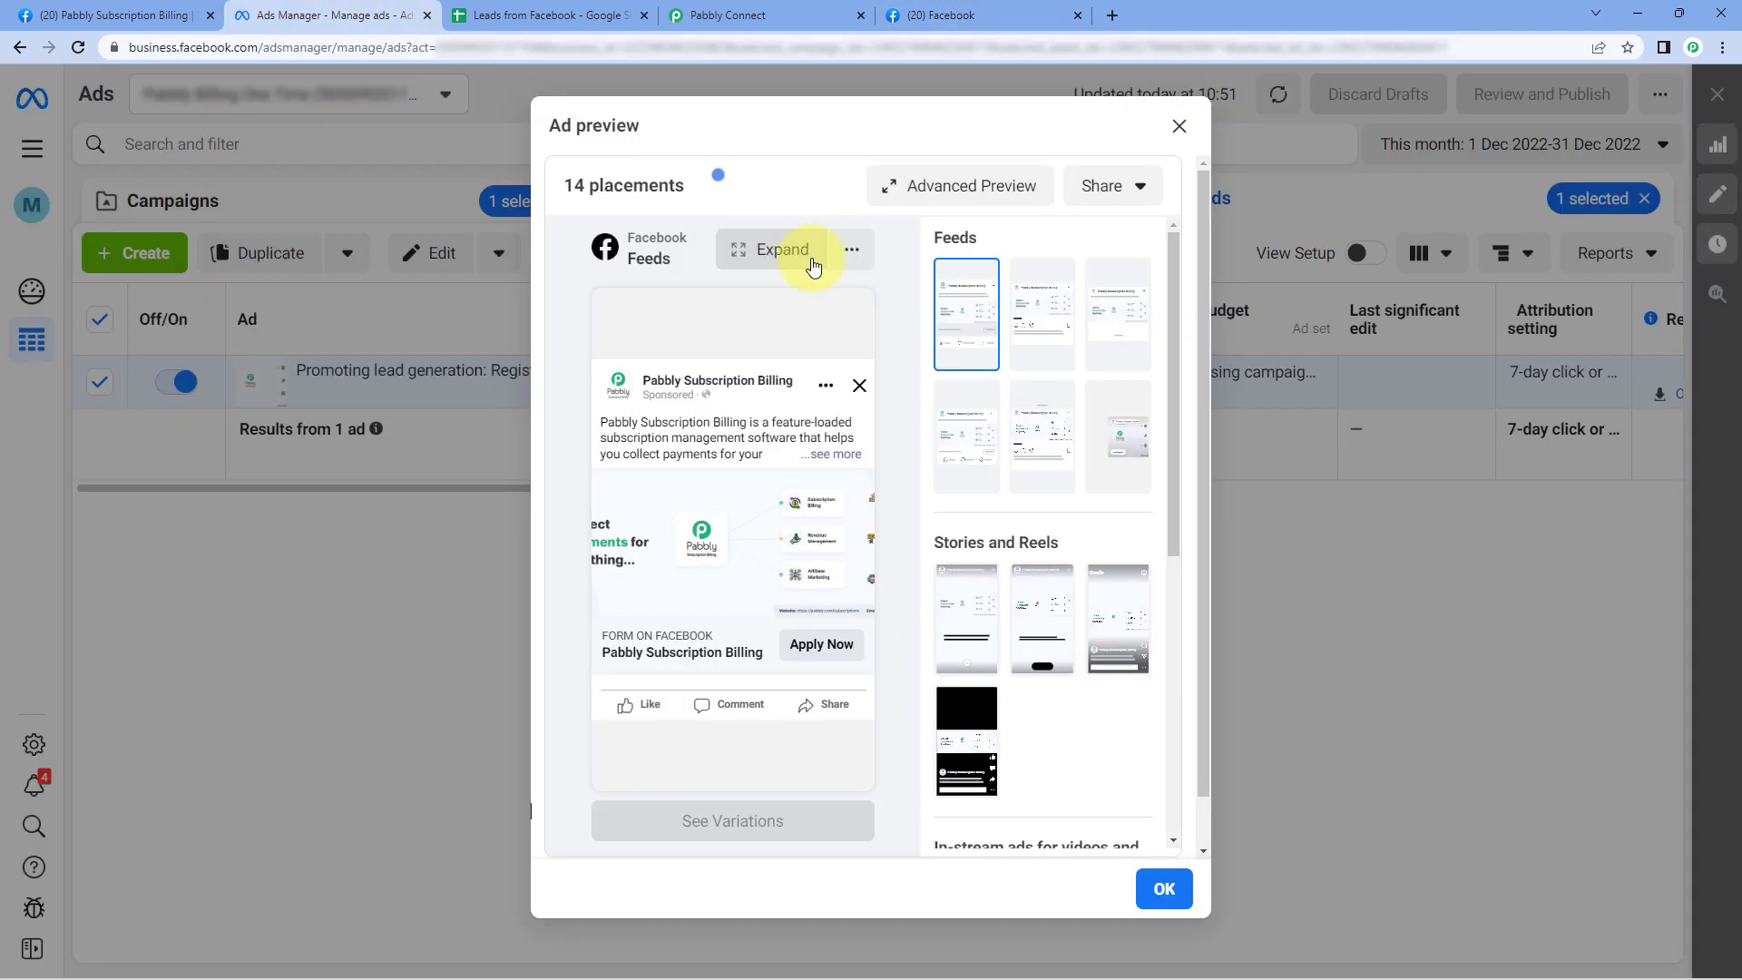
click(998, 12)
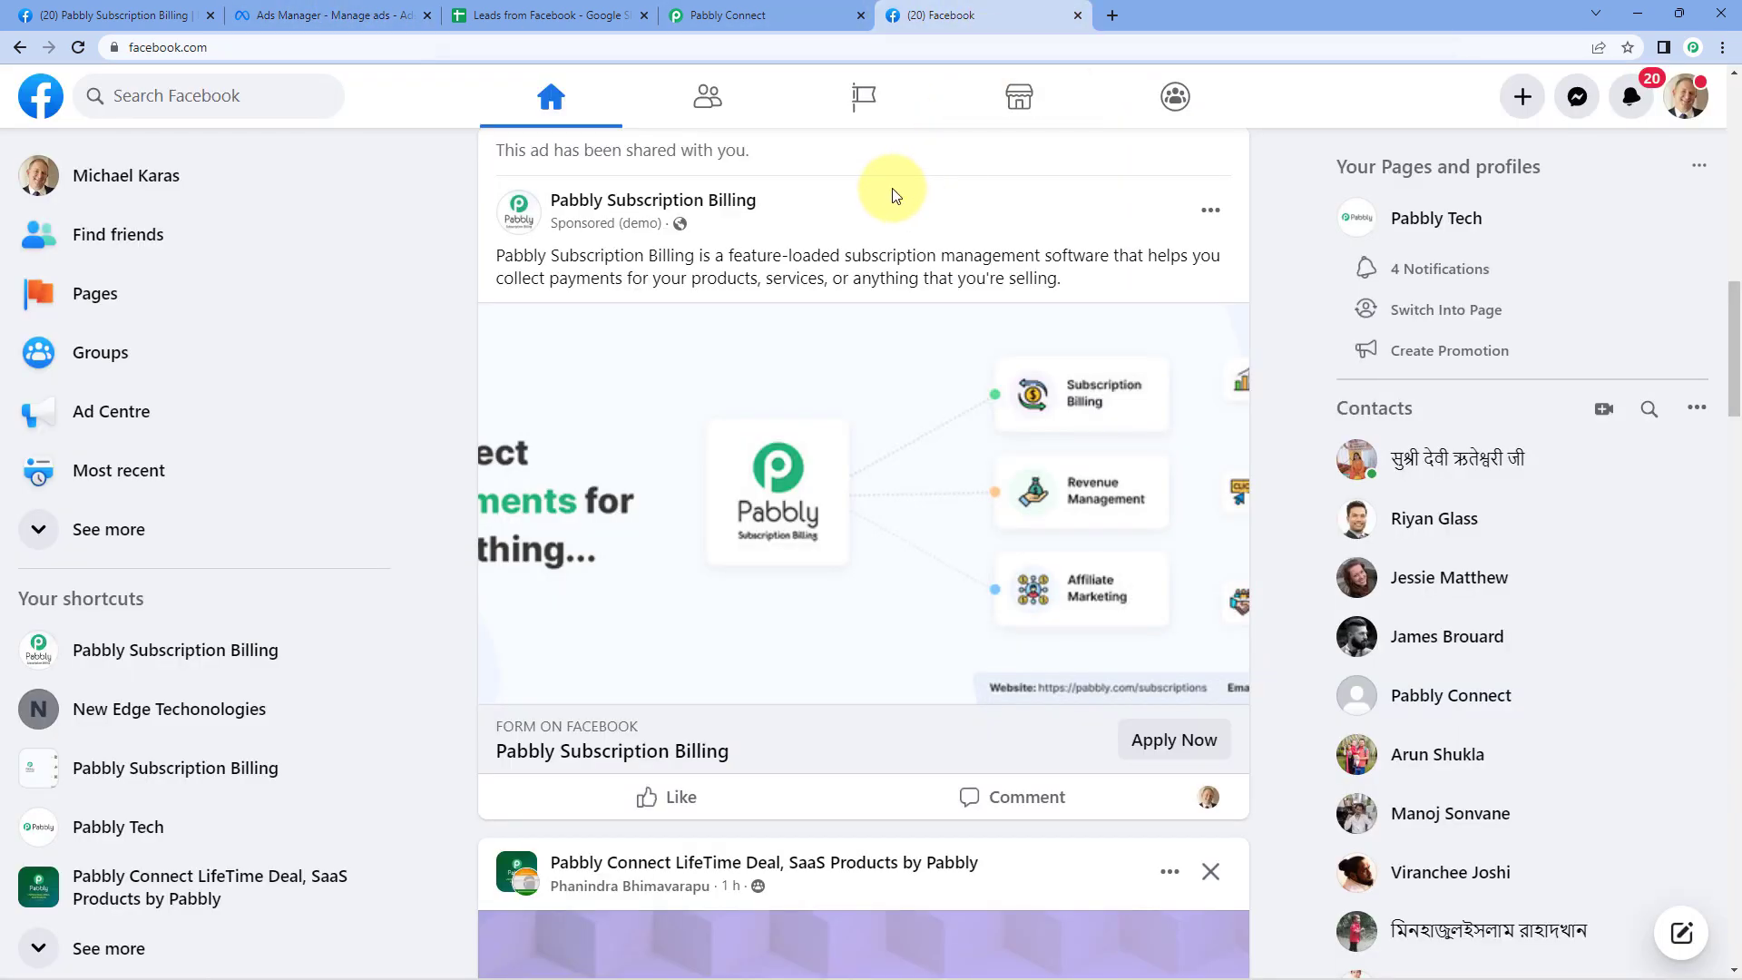
- Open the ad's application form and proceed to its contact information, checking the LeadGen form selected in Pabbly Connect
click(1173, 742)
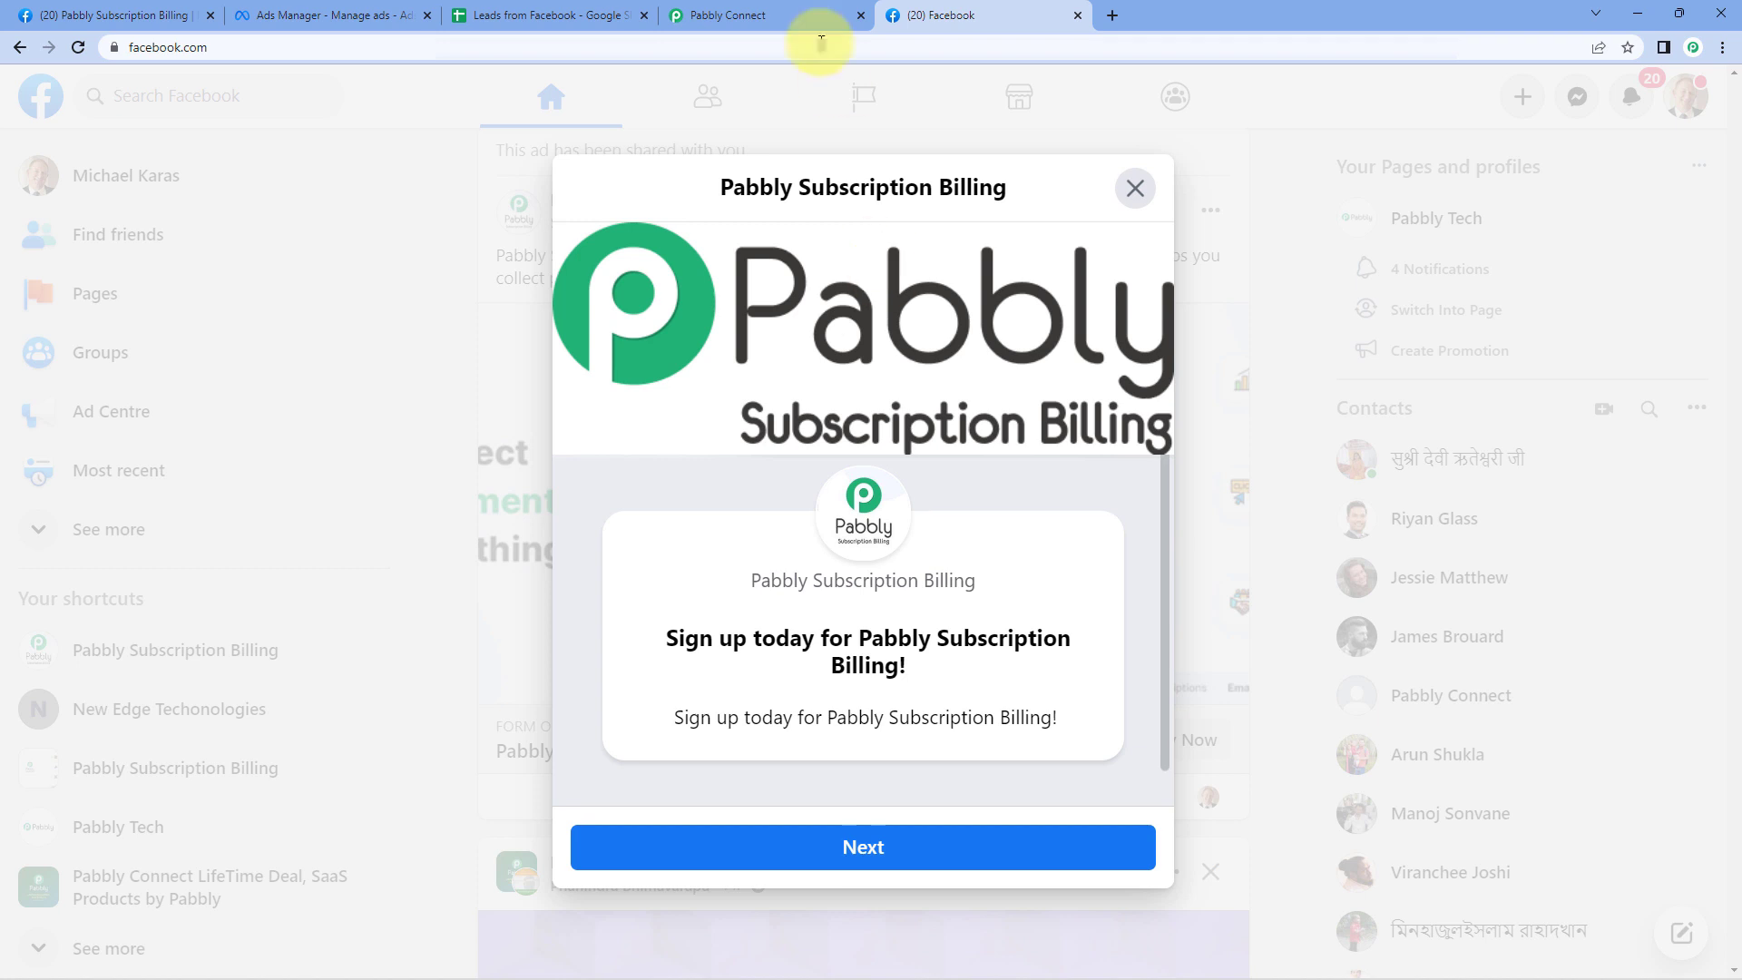
click(777, 16)
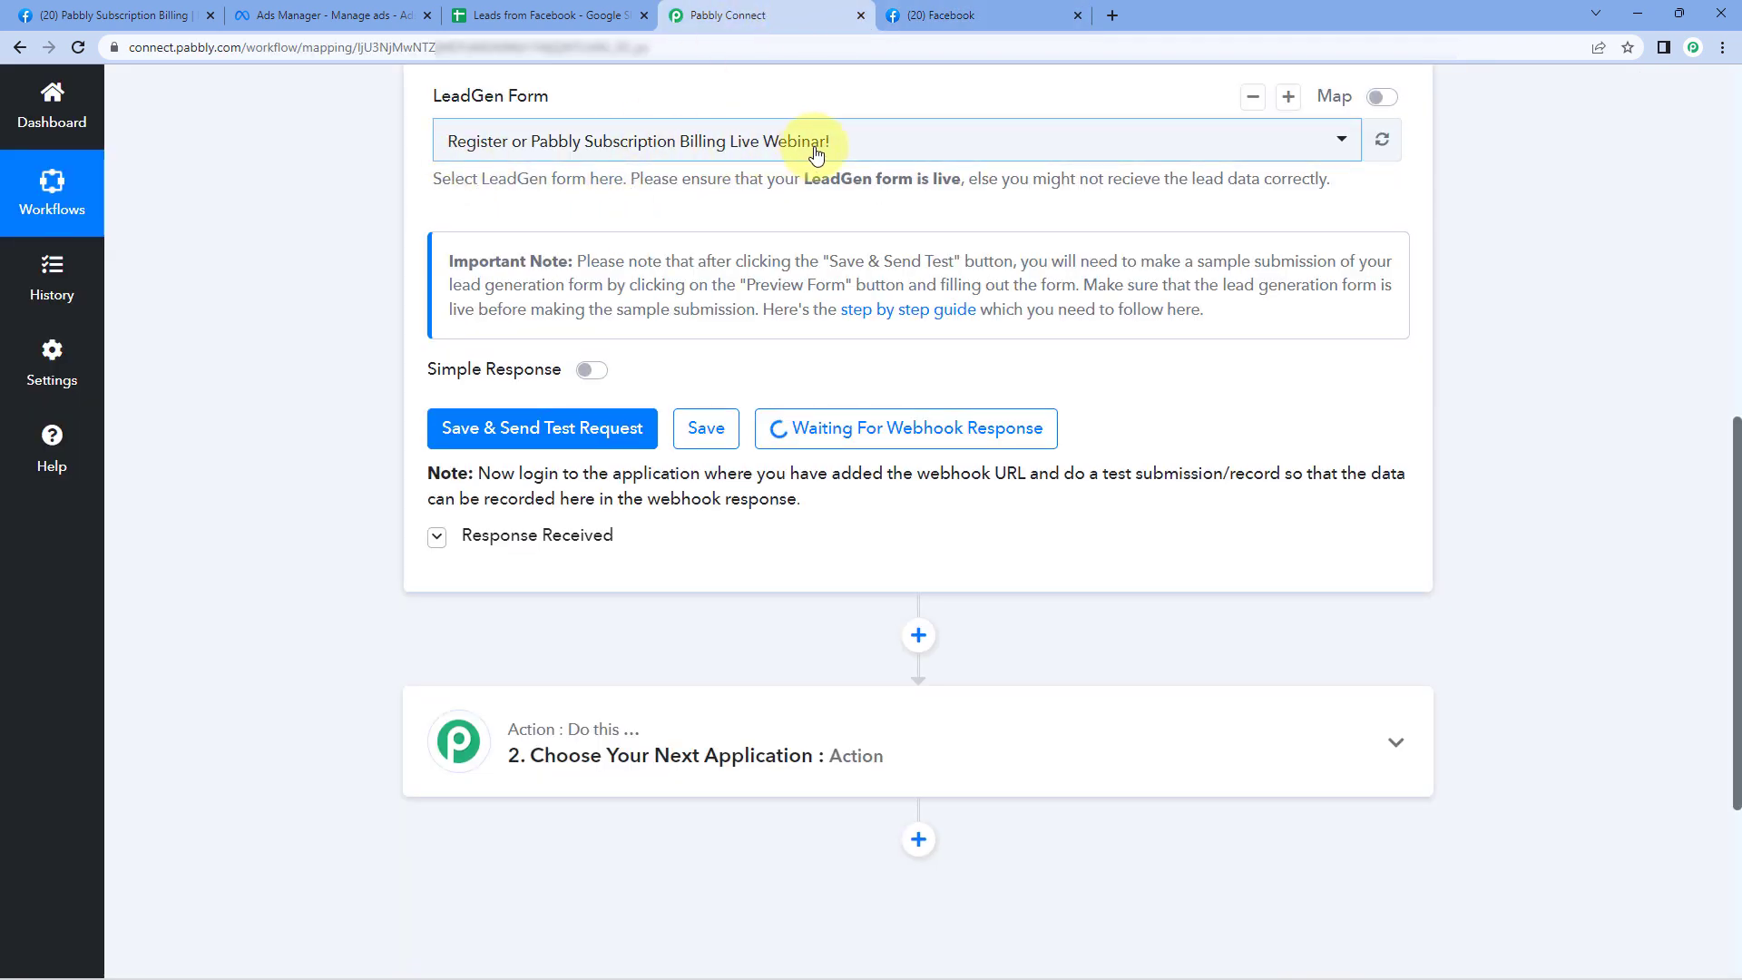
click(908, 16)
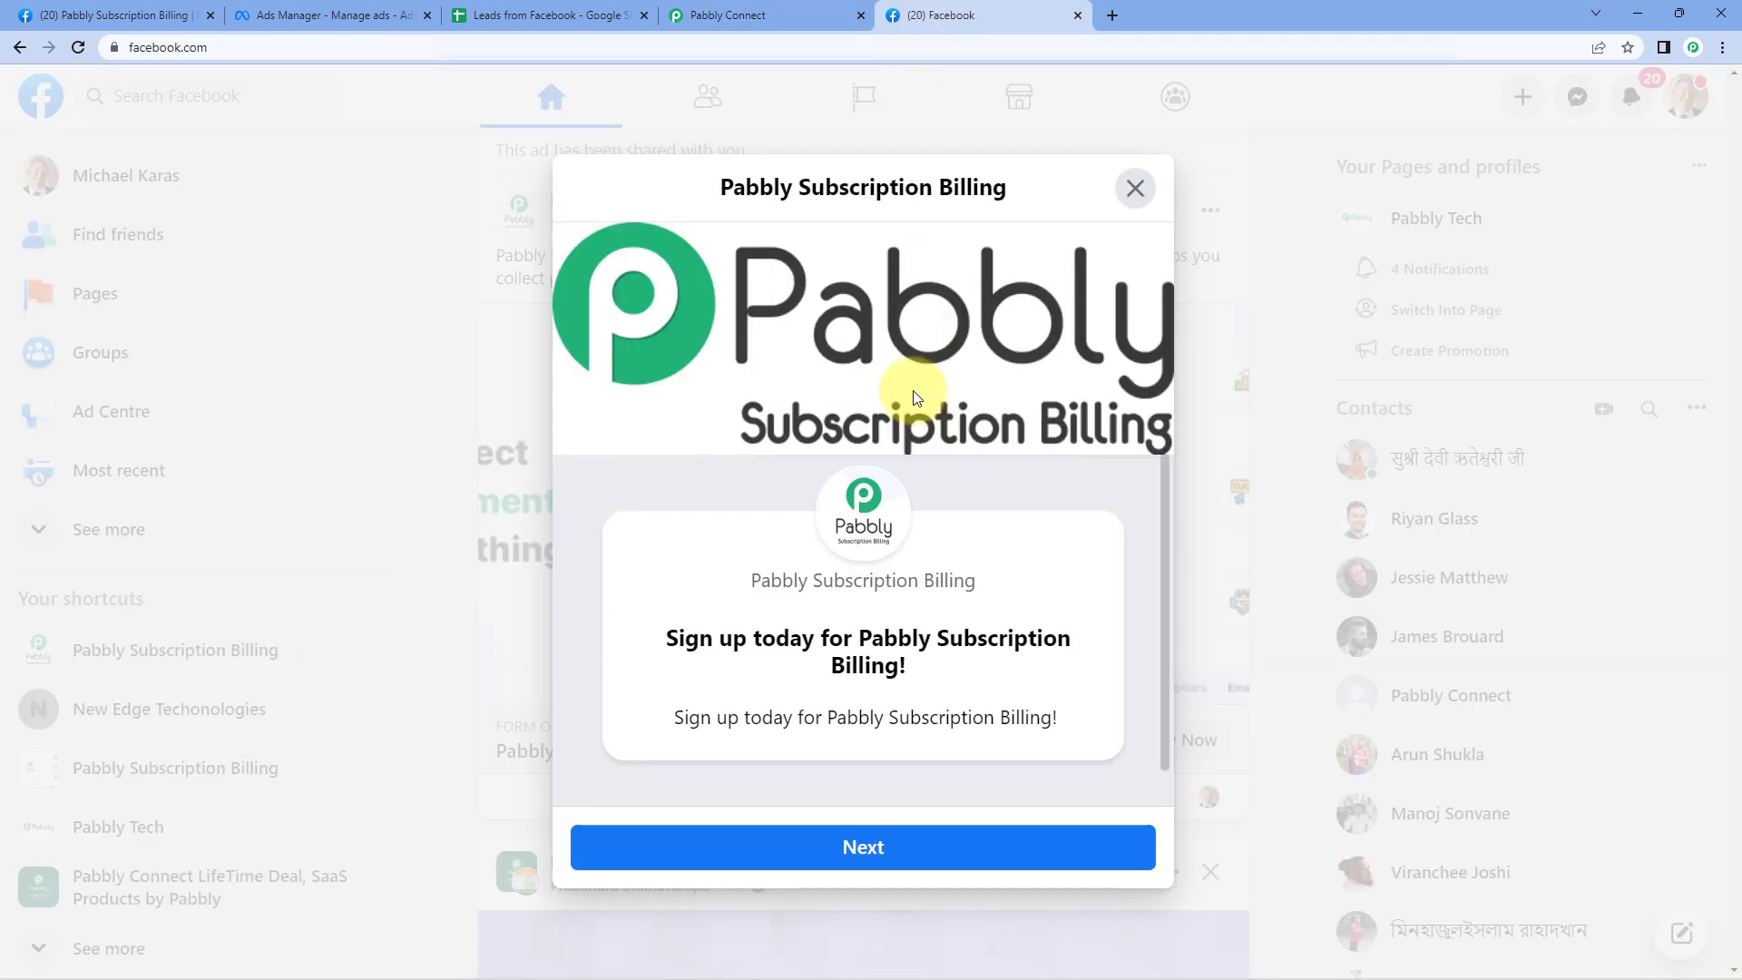
click(920, 845)
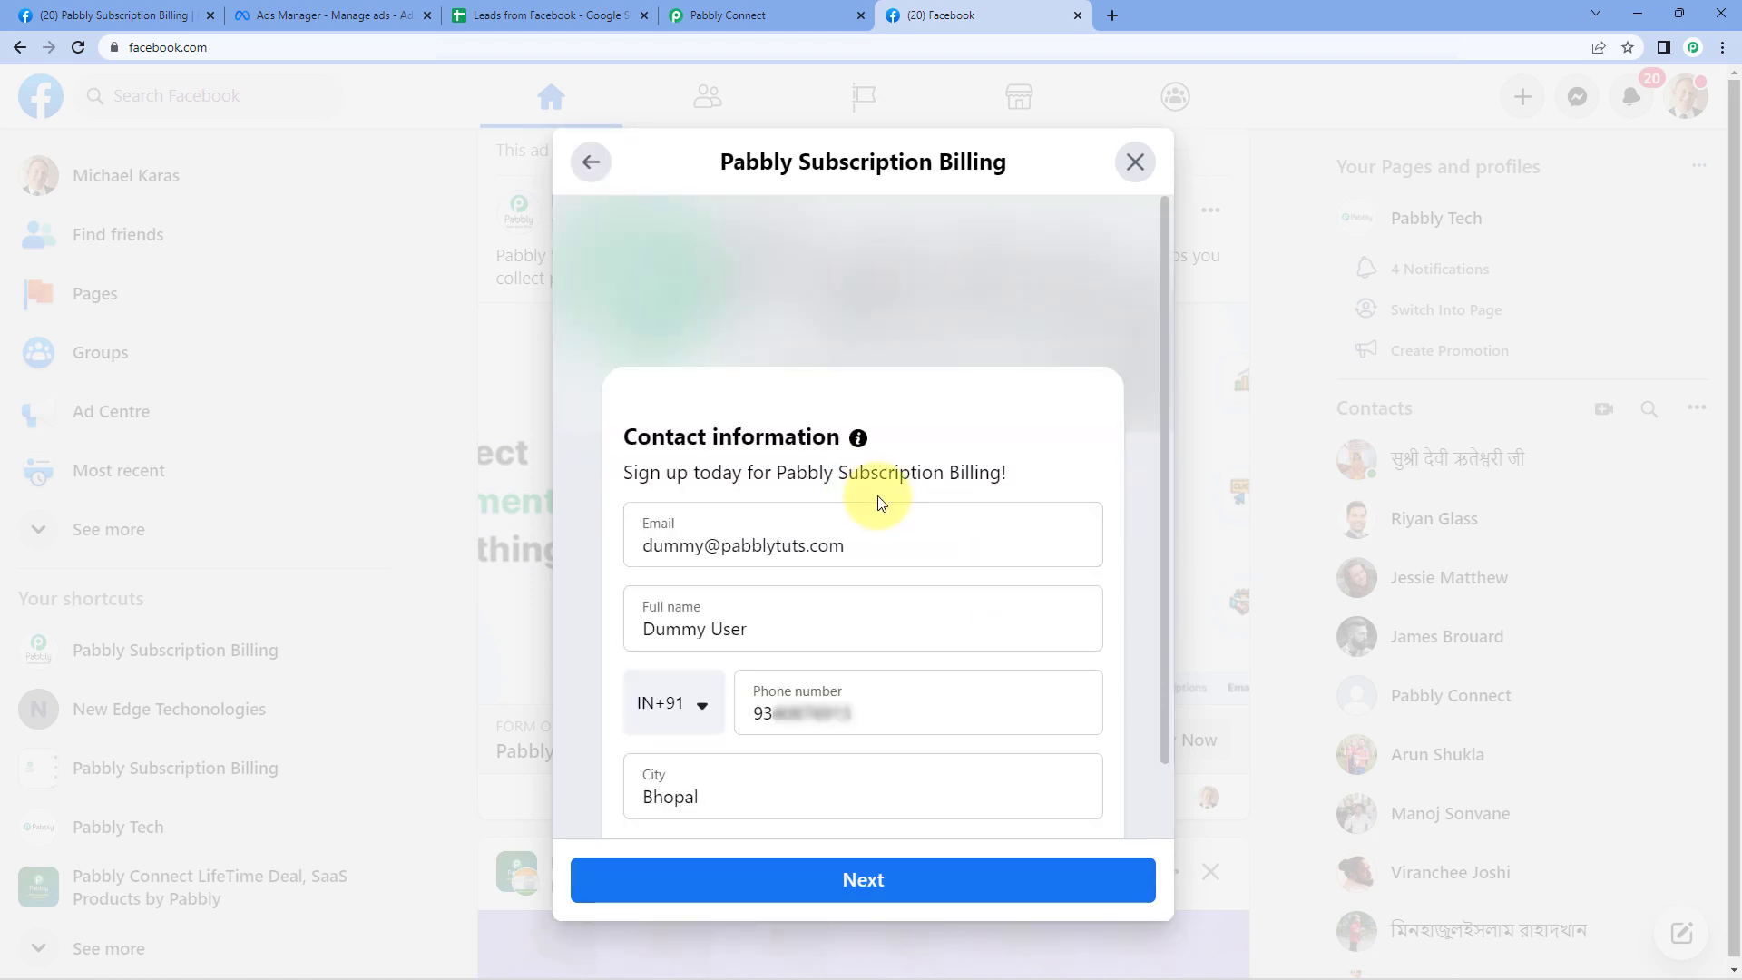
scroll(902, 526, down, 1)
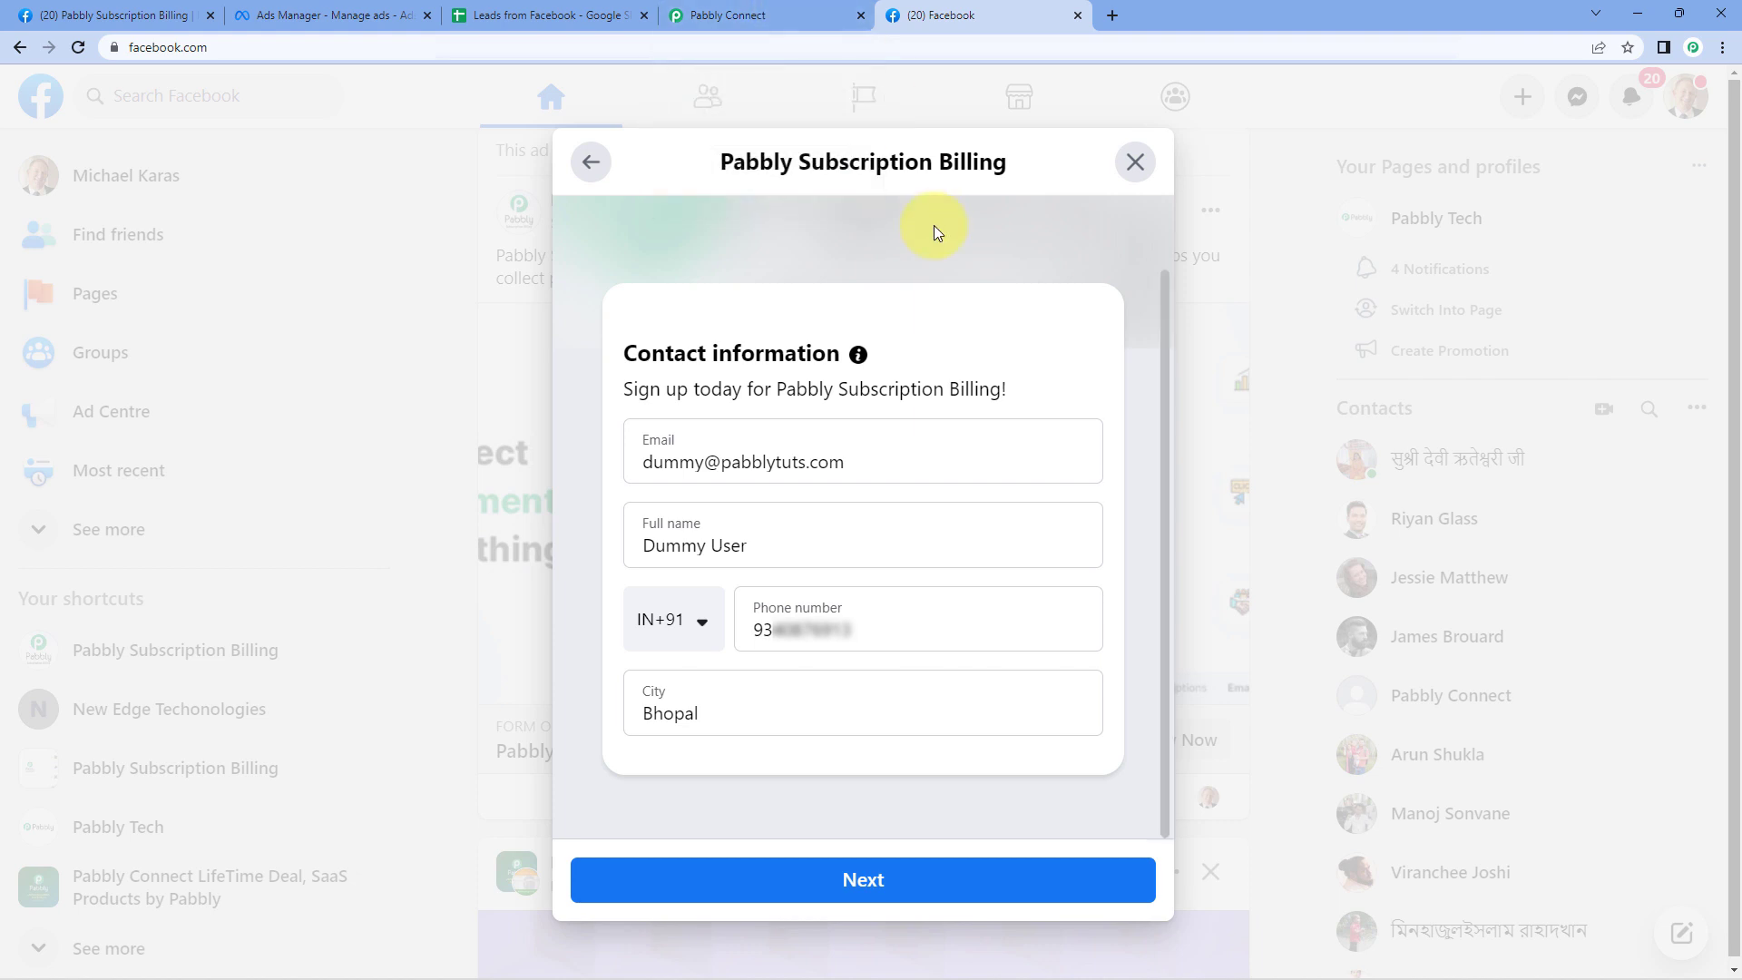
- Review the ad preview in Ads Manager and the trigger's webhook status in Pabbly Connect, then return to the Facebook lead form
click(332, 15)
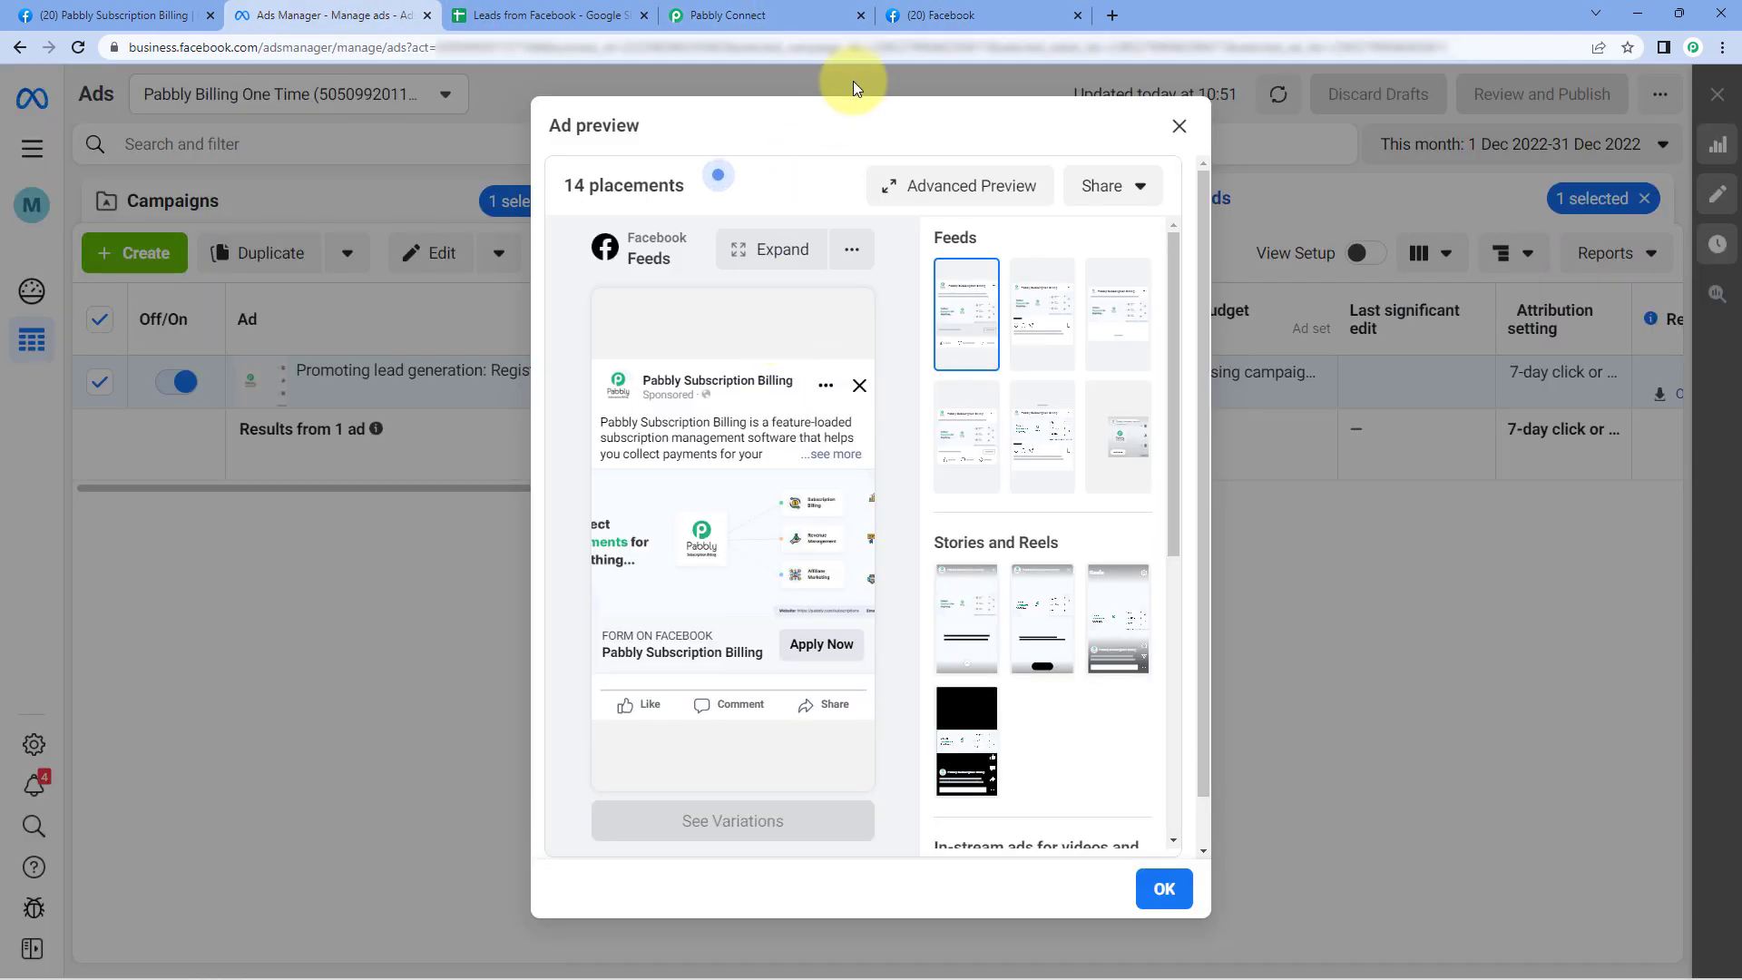
click(827, 15)
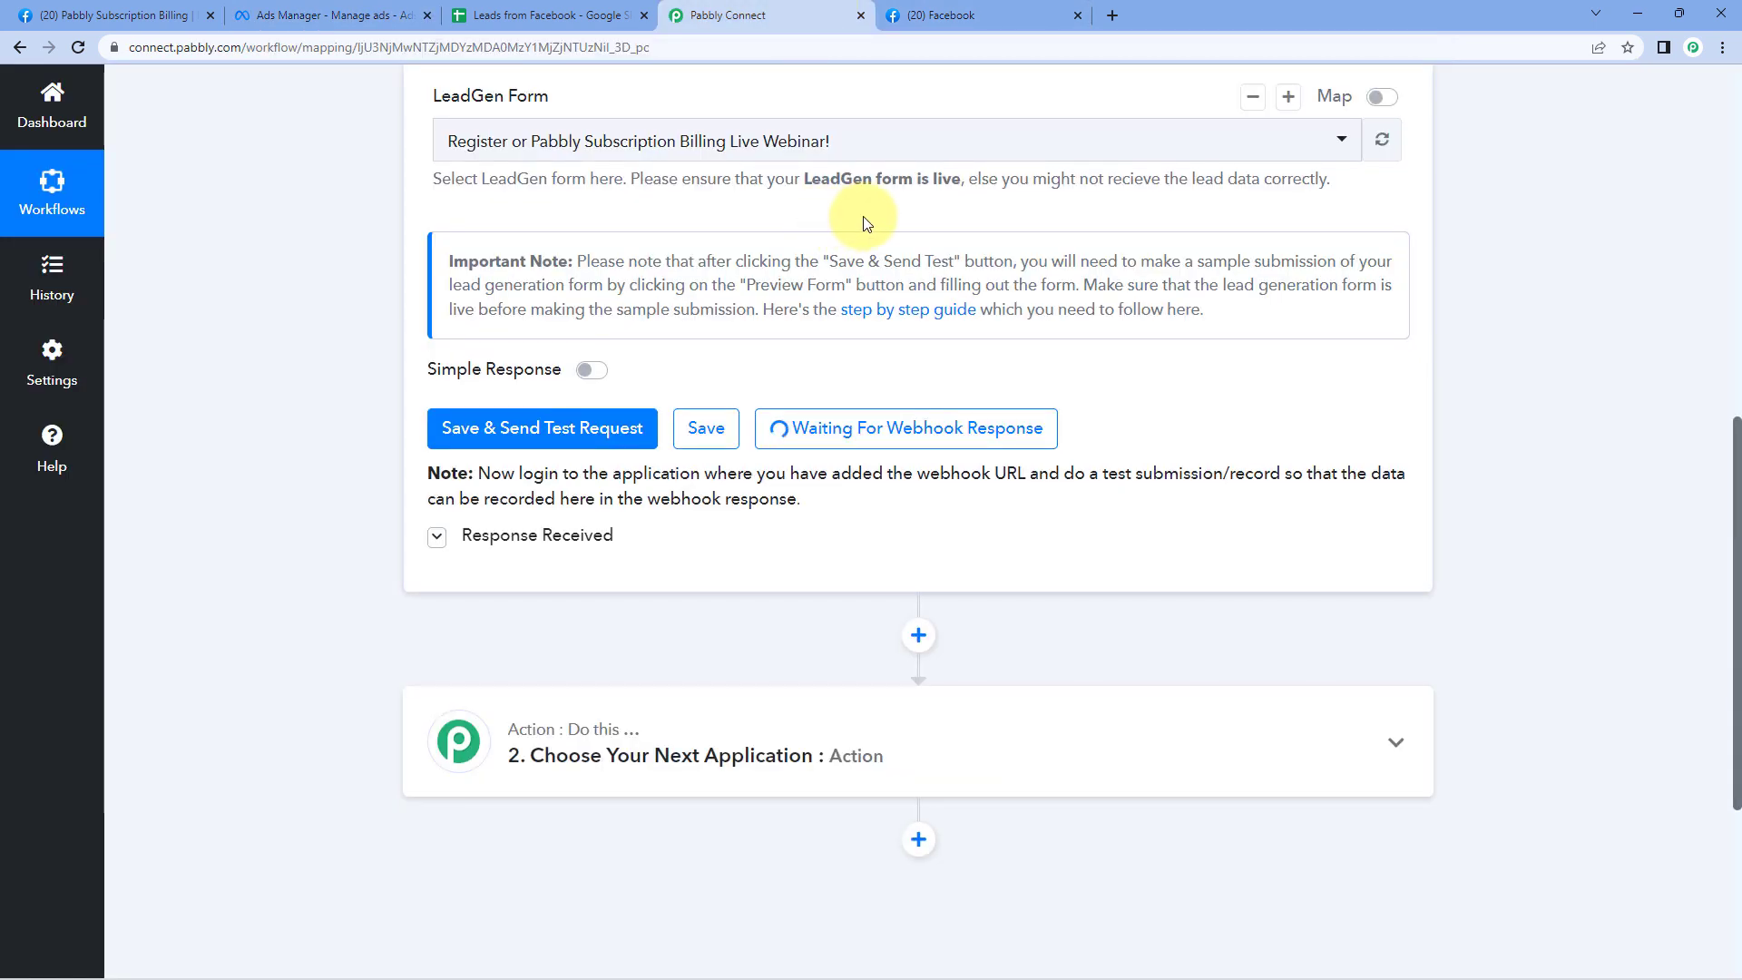
click(951, 24)
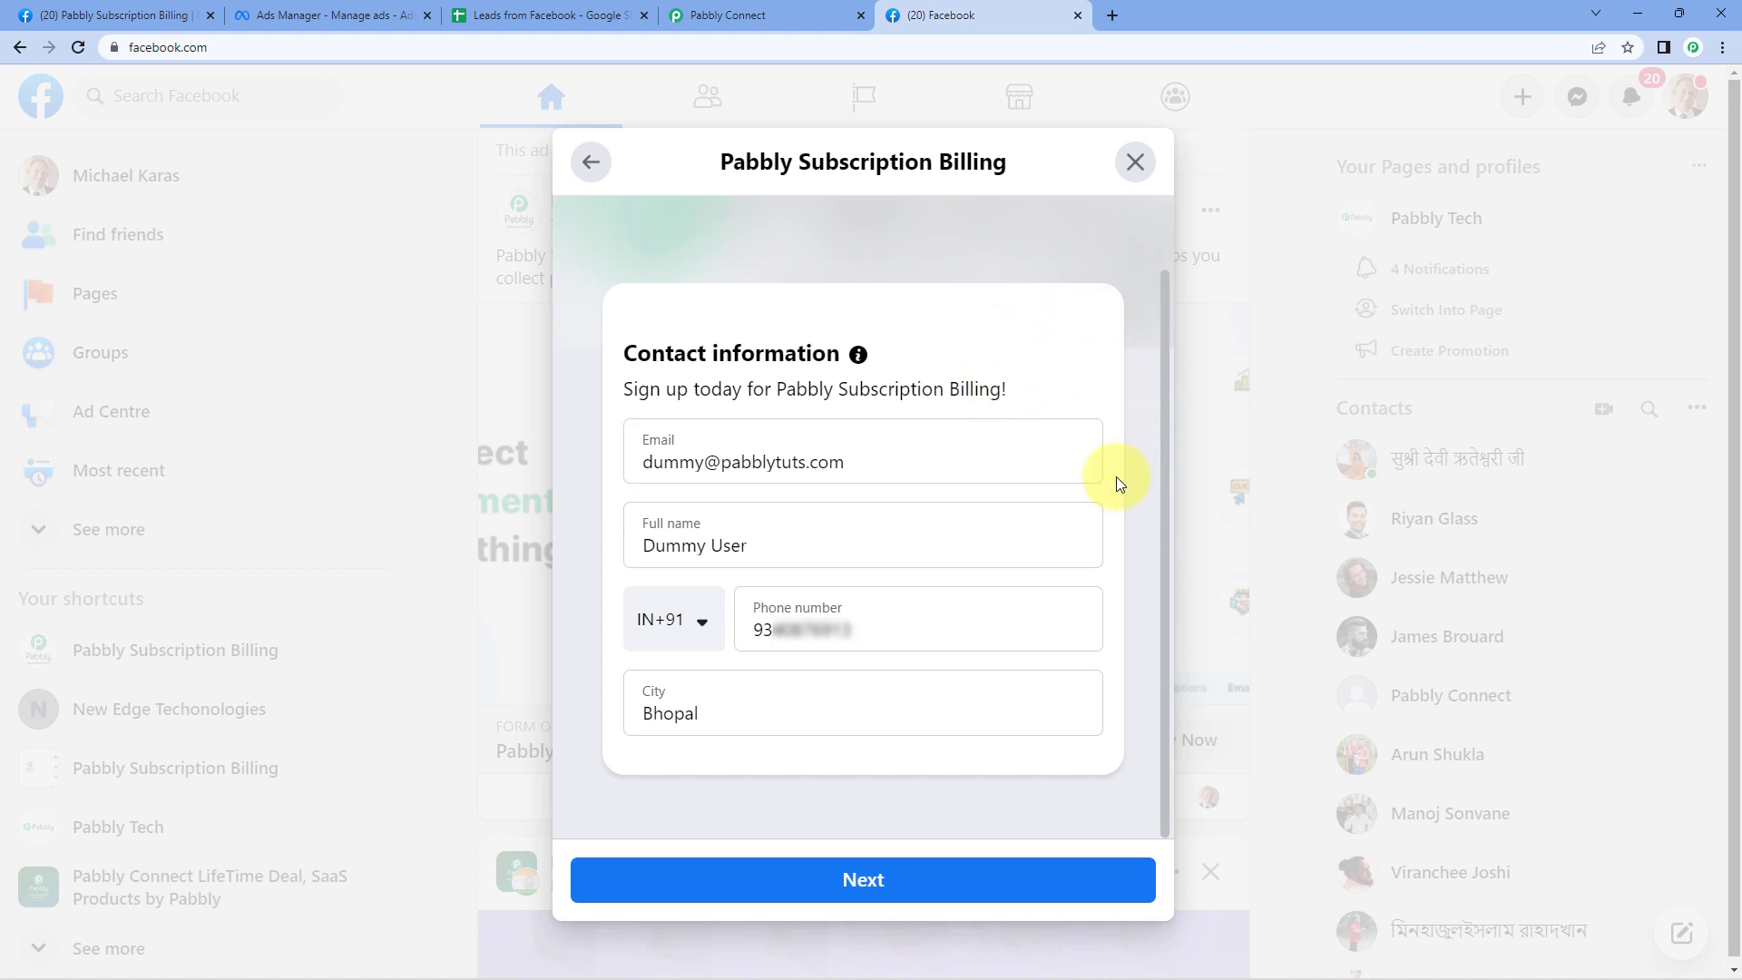
click(786, 13)
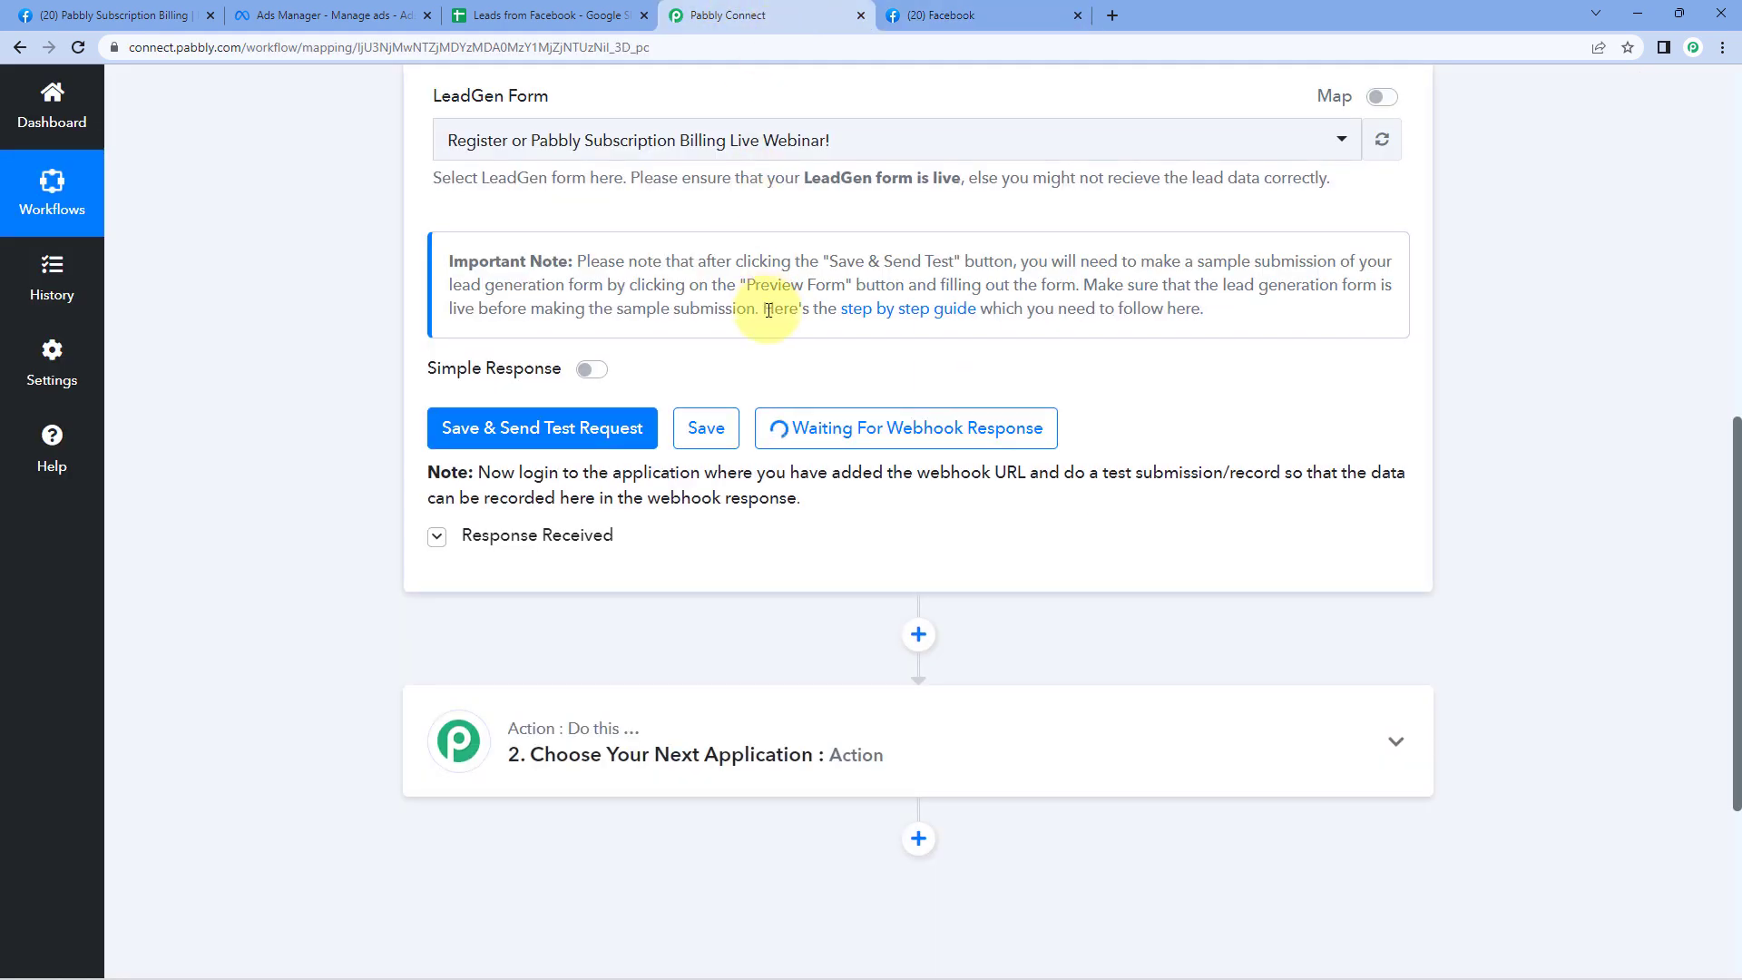
click(951, 11)
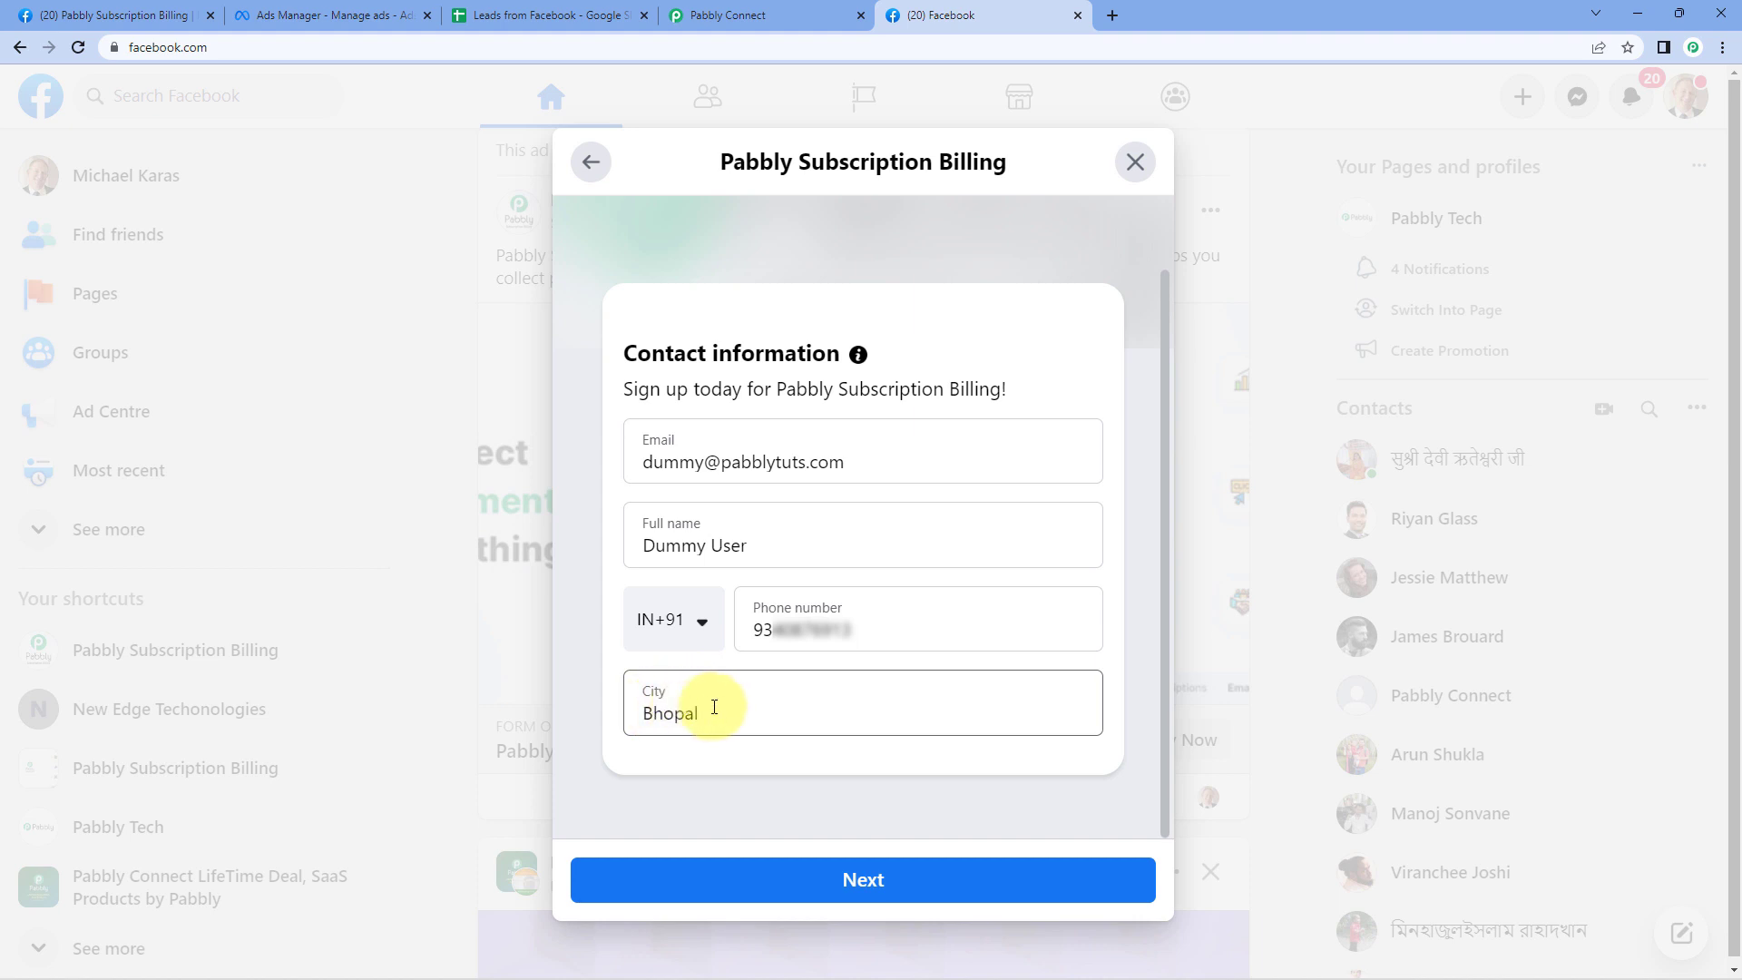
- Submit the lead form with the prefilled contact details, accepting the privacy policy, and close the form
click(945, 885)
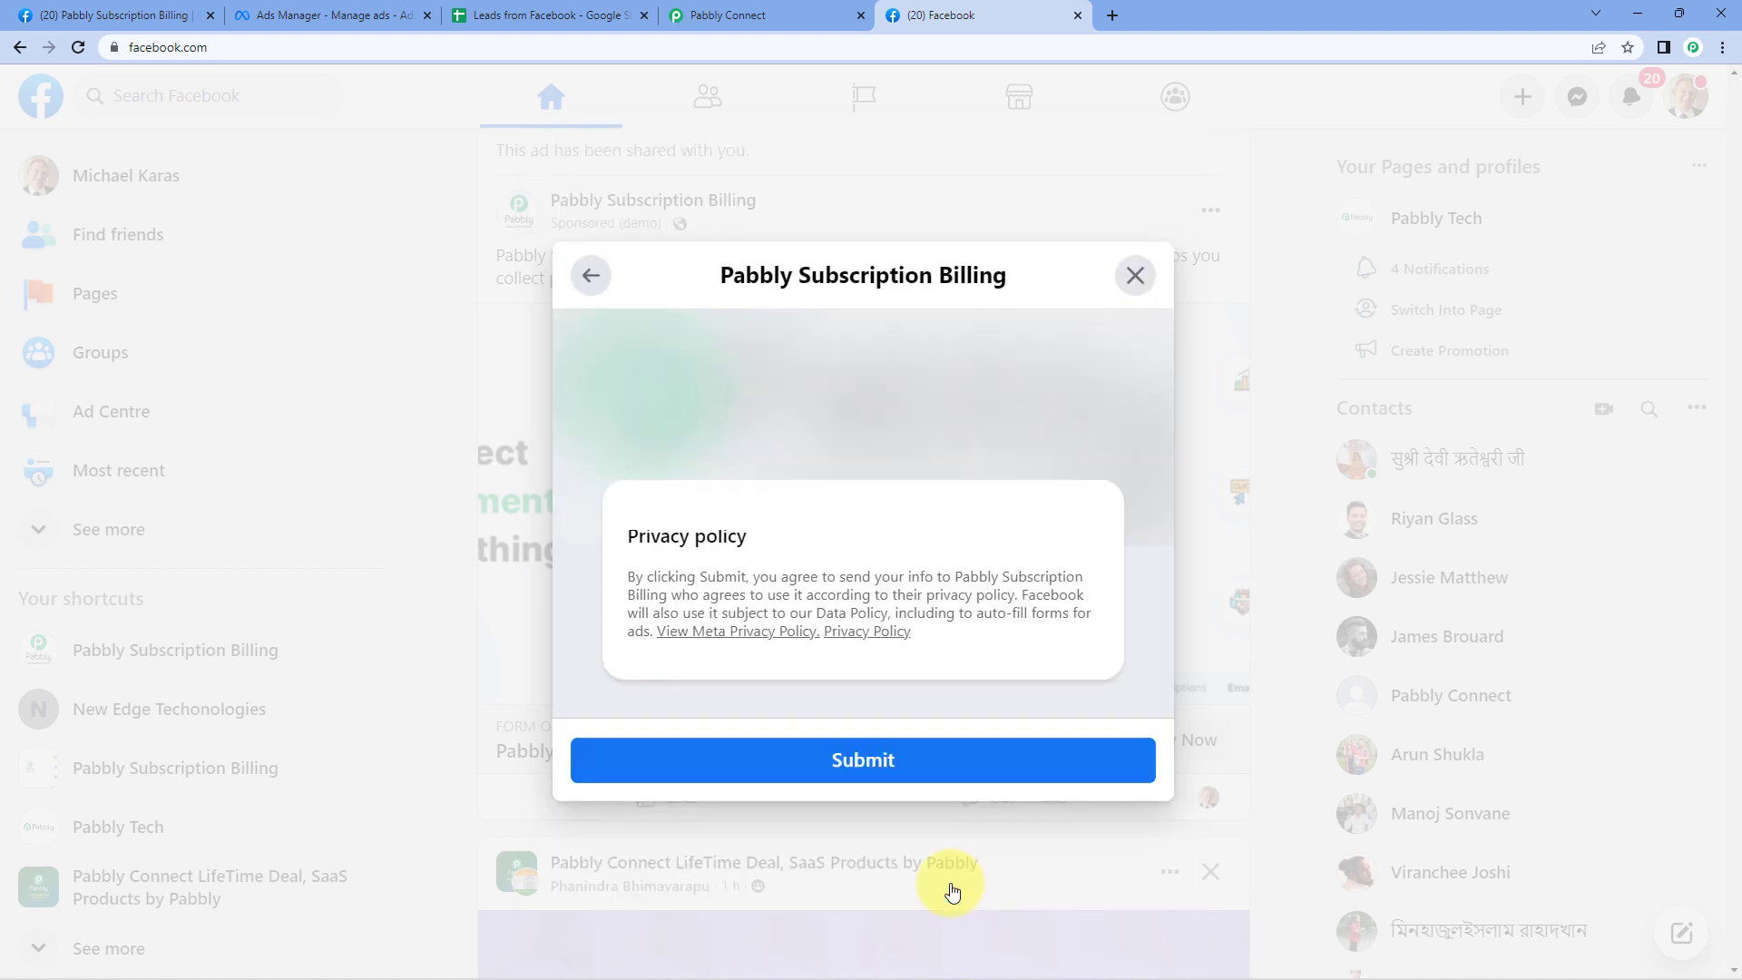
click(962, 762)
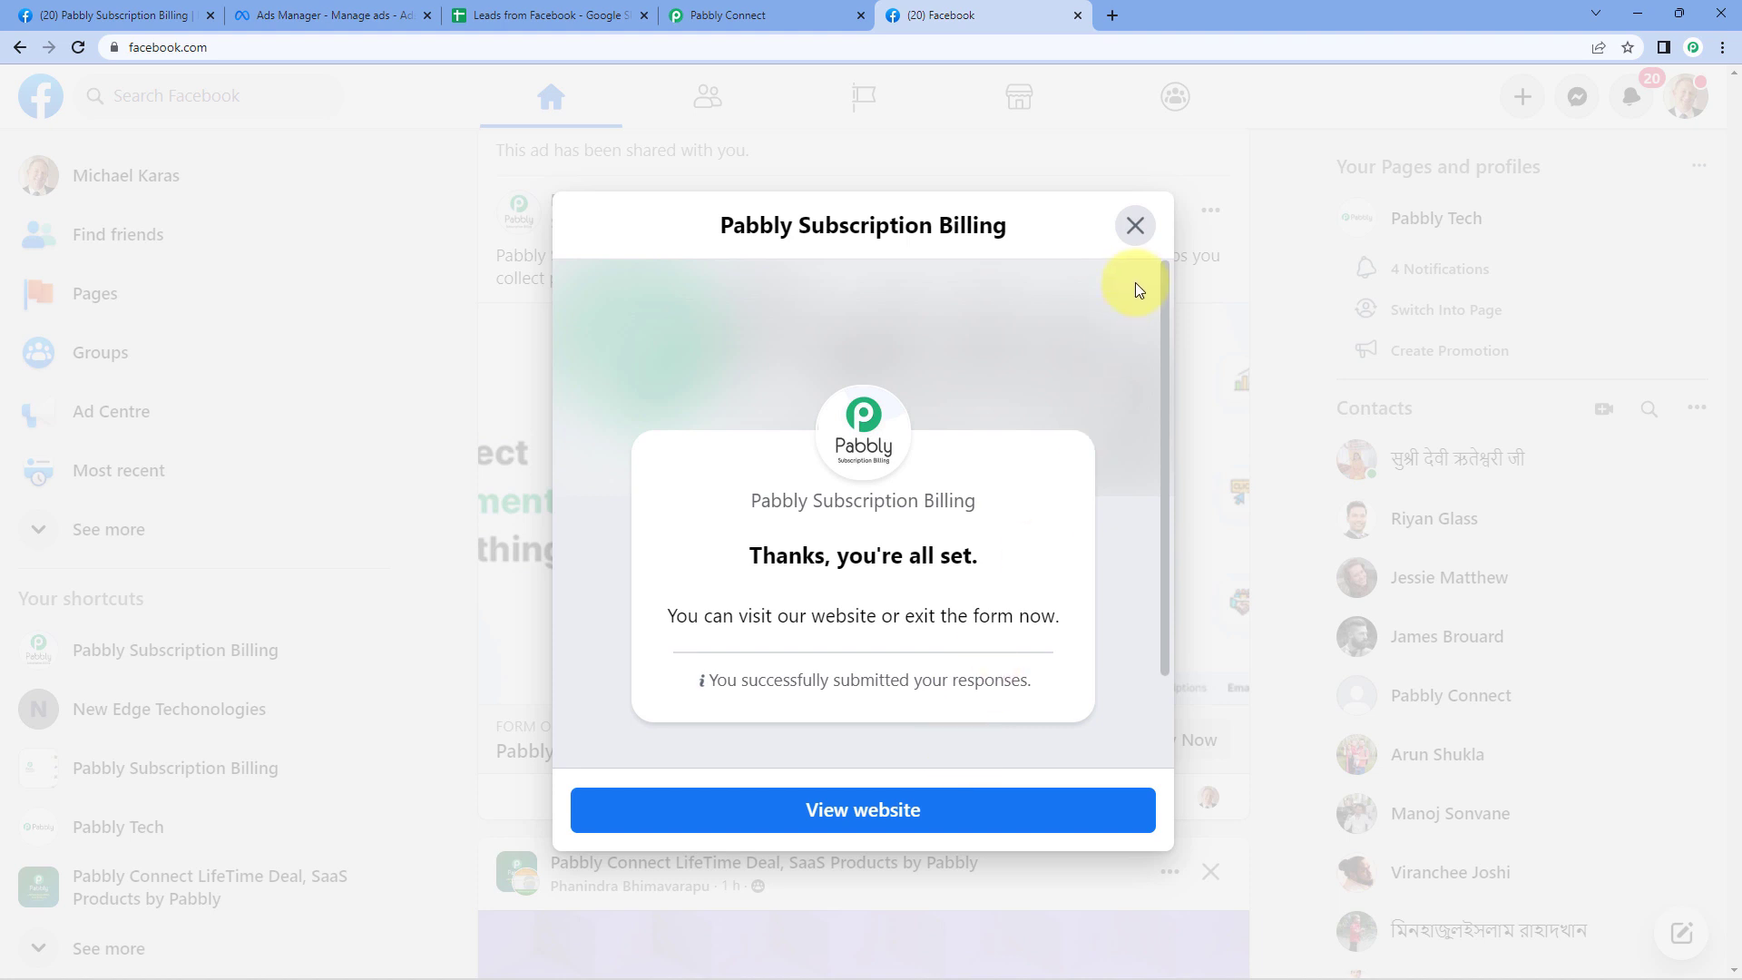
click(1132, 227)
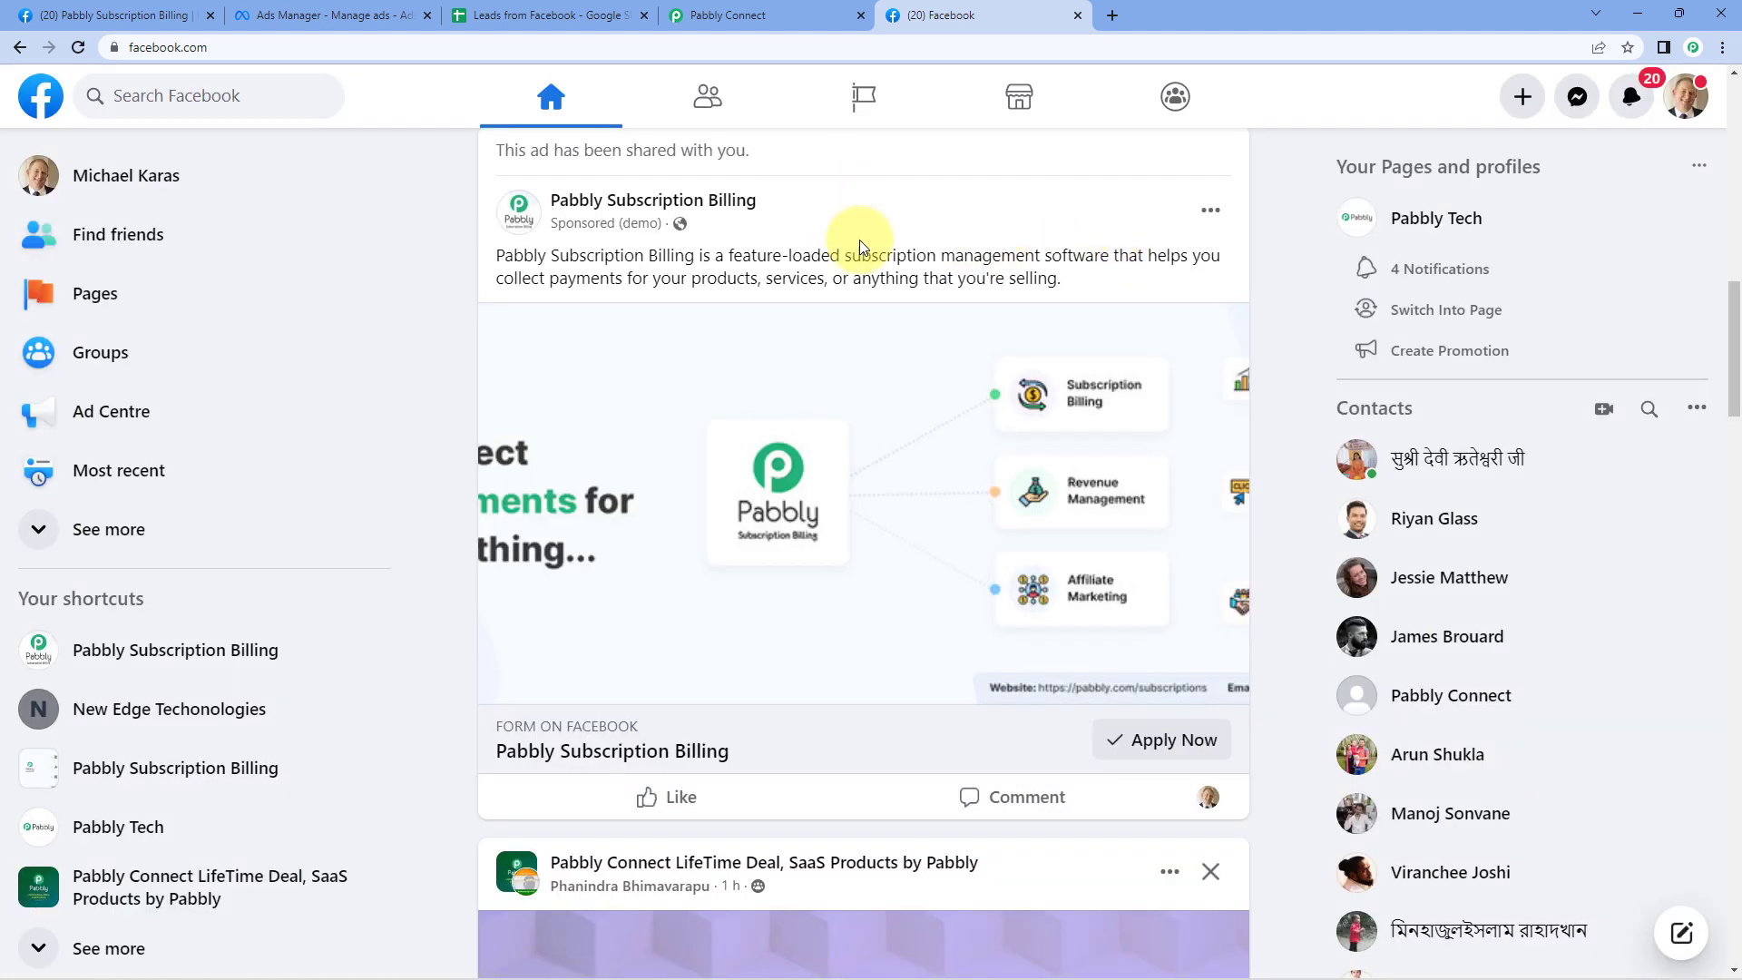
- Switch to Pabbly Connect and check the email, full name, phone number and city in the received trigger response
click(762, 9)
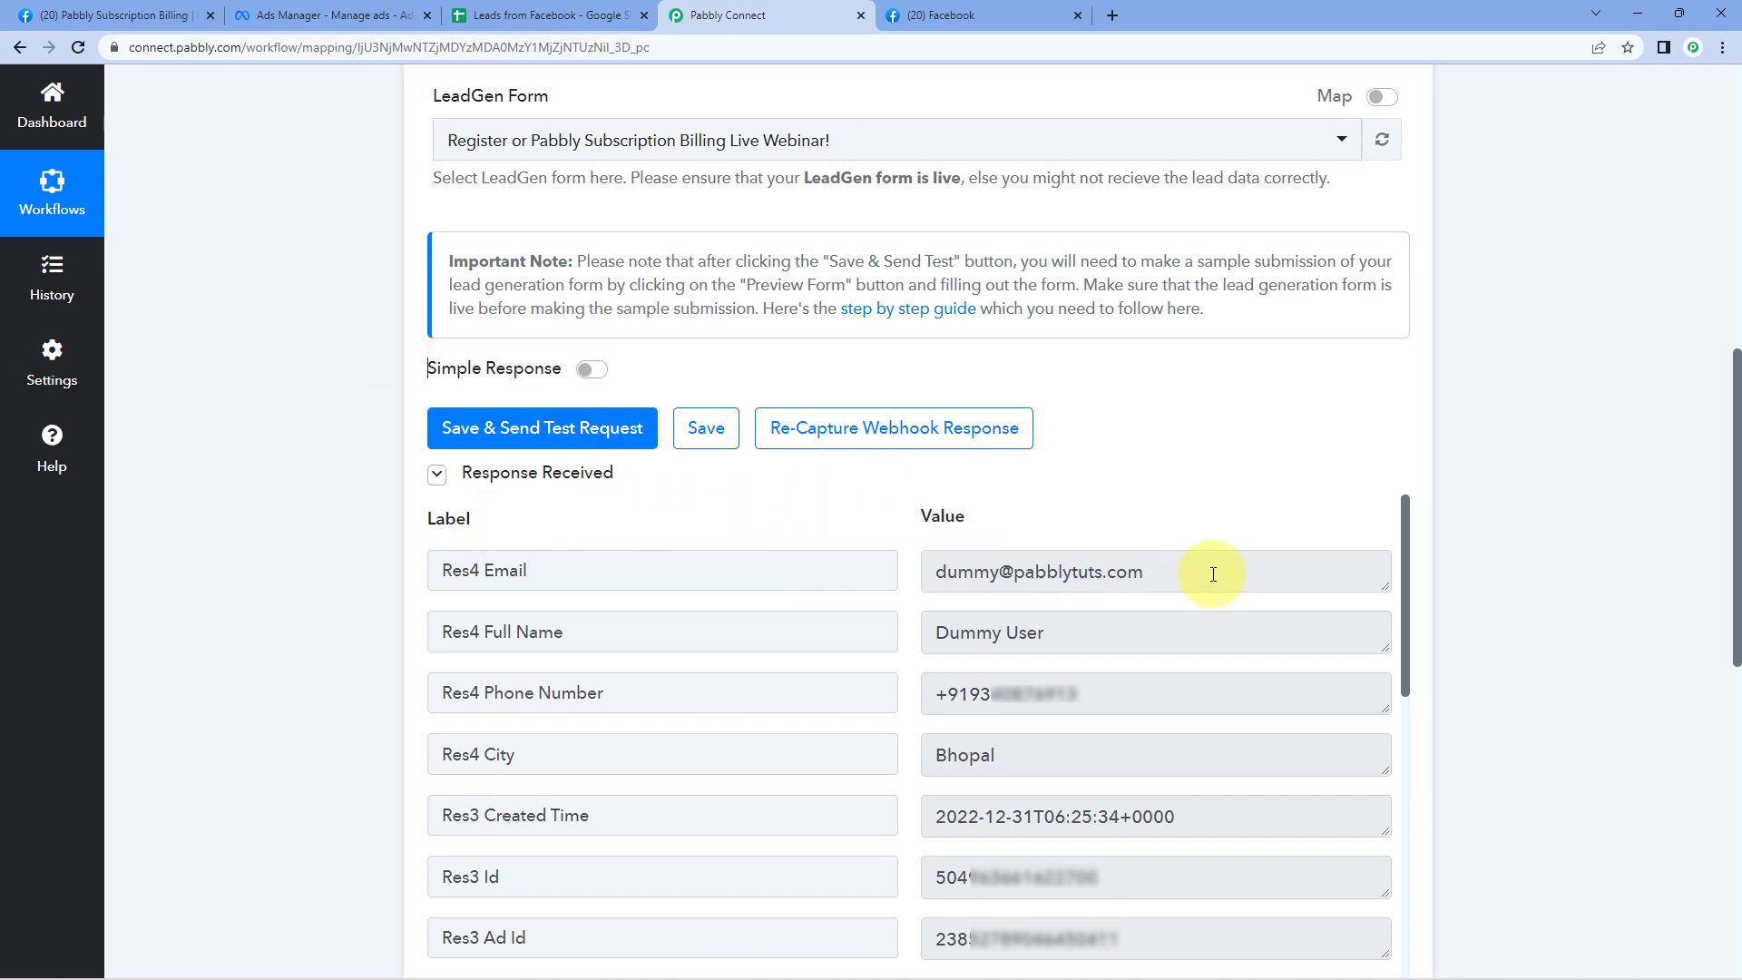
drag(1212, 572, 961, 572)
drag(1082, 643, 921, 635)
drag(1120, 700, 934, 692)
drag(1030, 744, 930, 701)
click(914, 673)
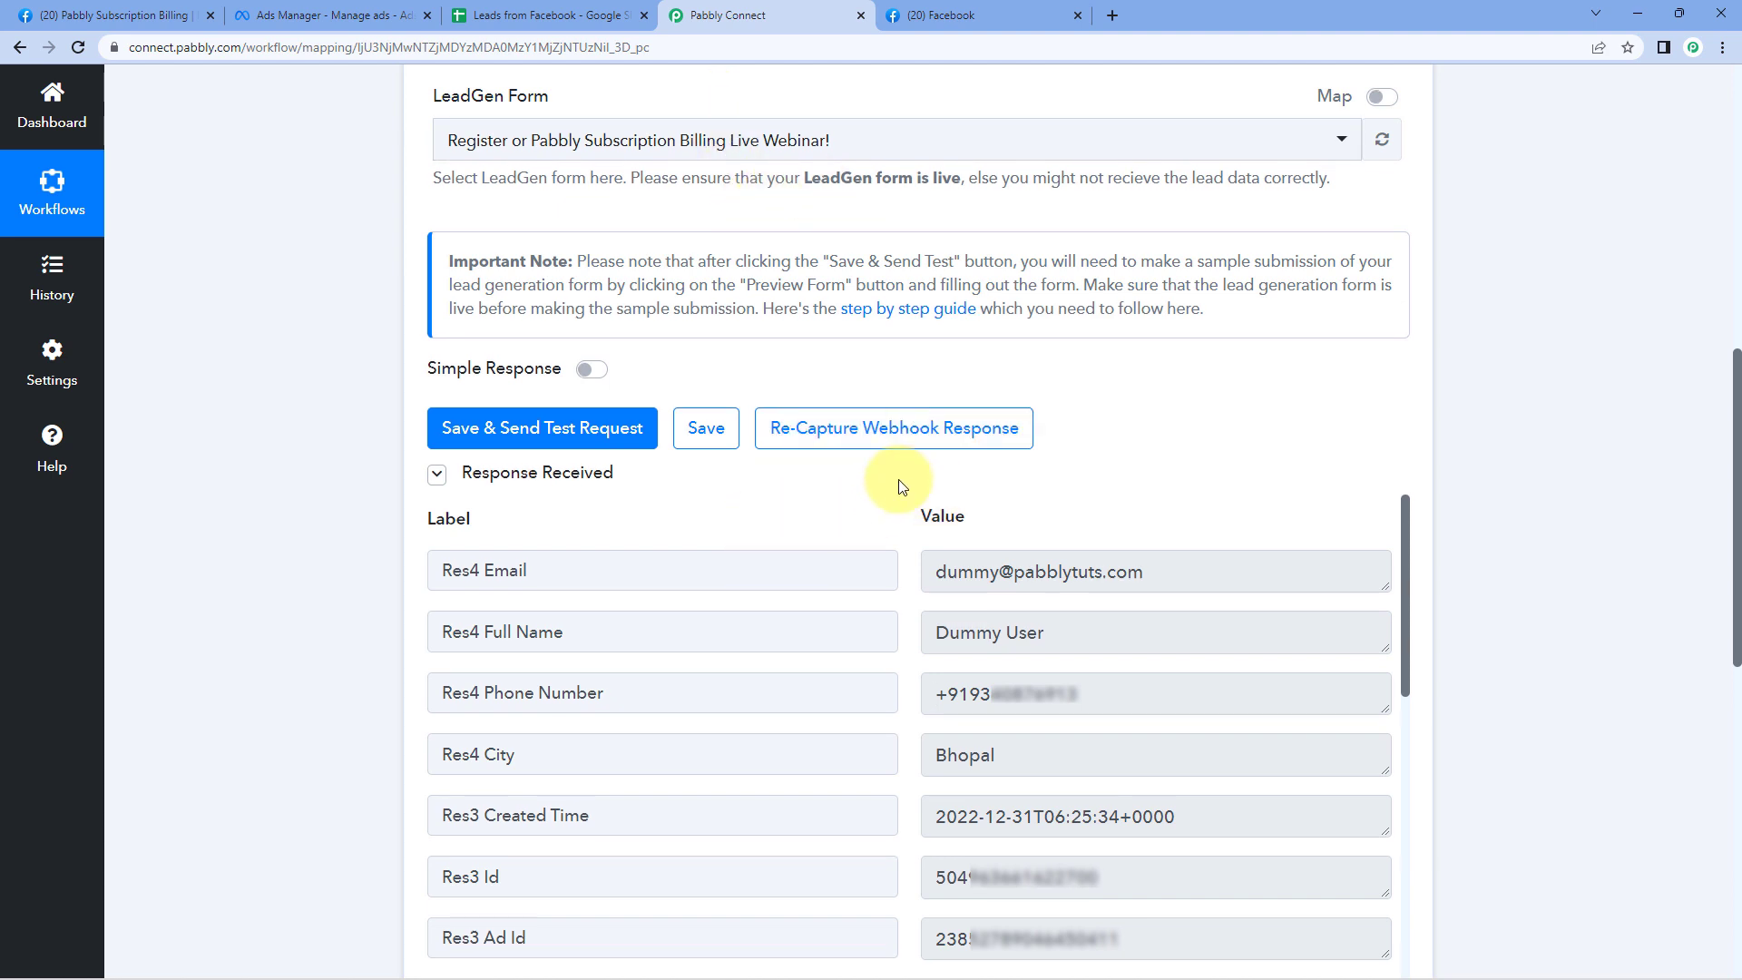
click(916, 432)
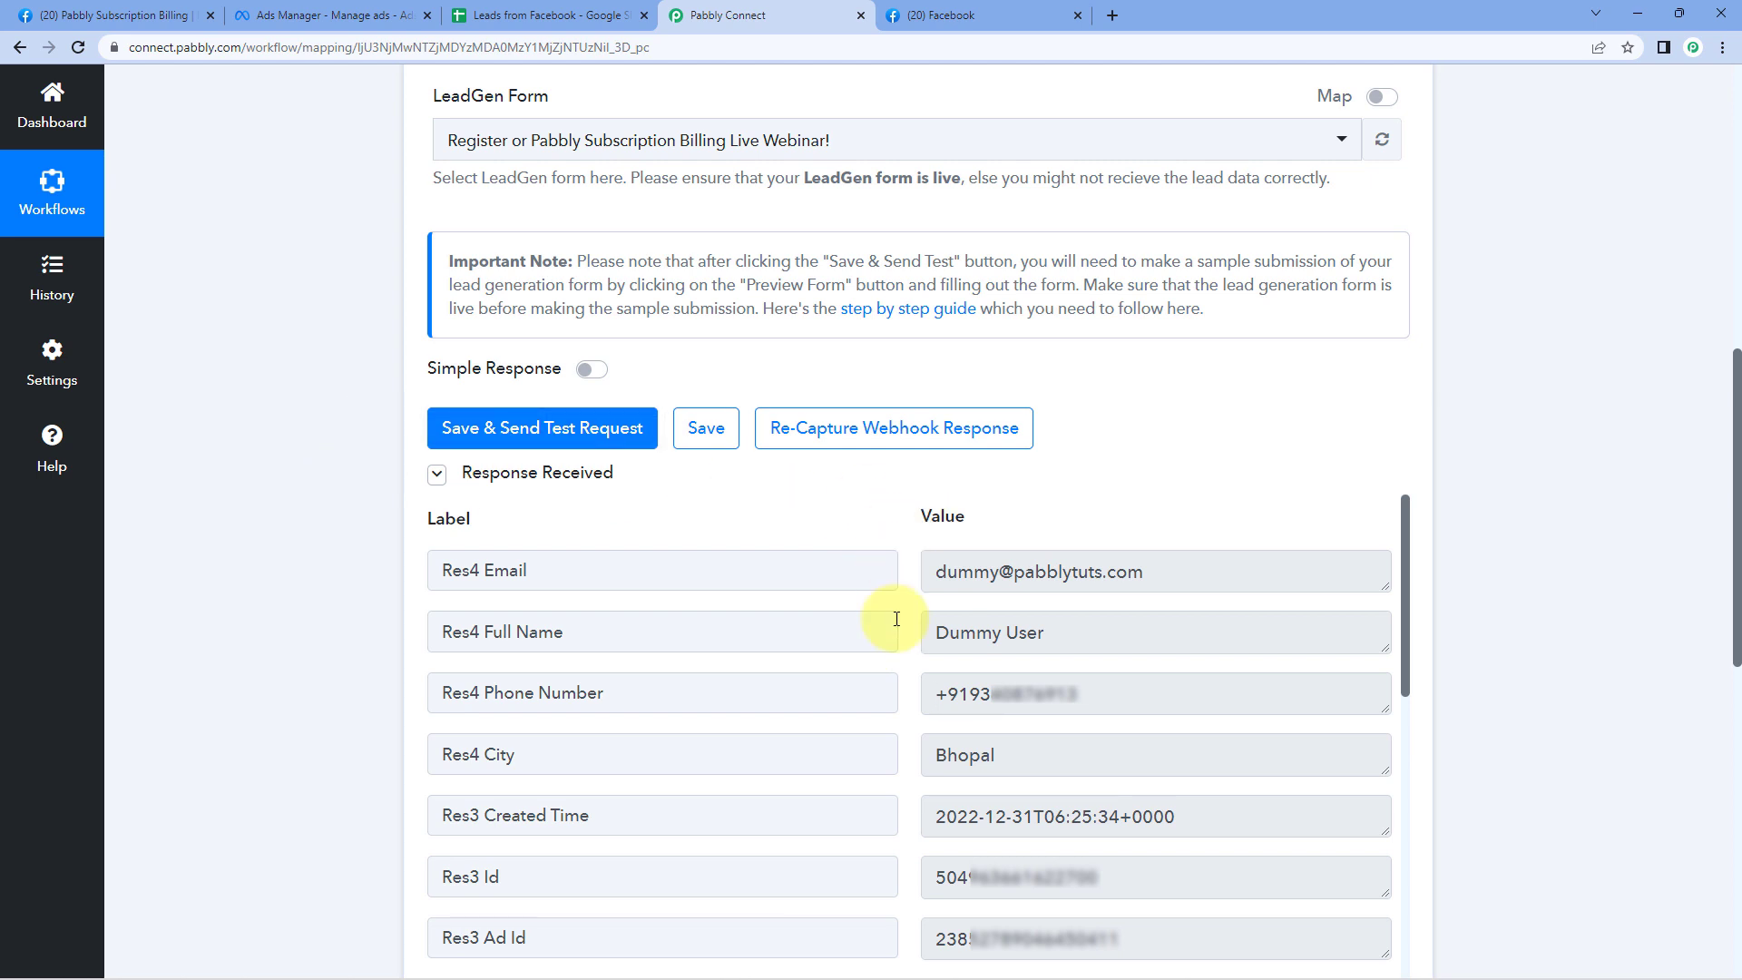
- Examine the response's form ID, ad name, ad set name, campaign ID and campaign name, enlarging the ad and campaign name values
scroll(890, 626, down, 5)
scroll(323, 493, down, 2)
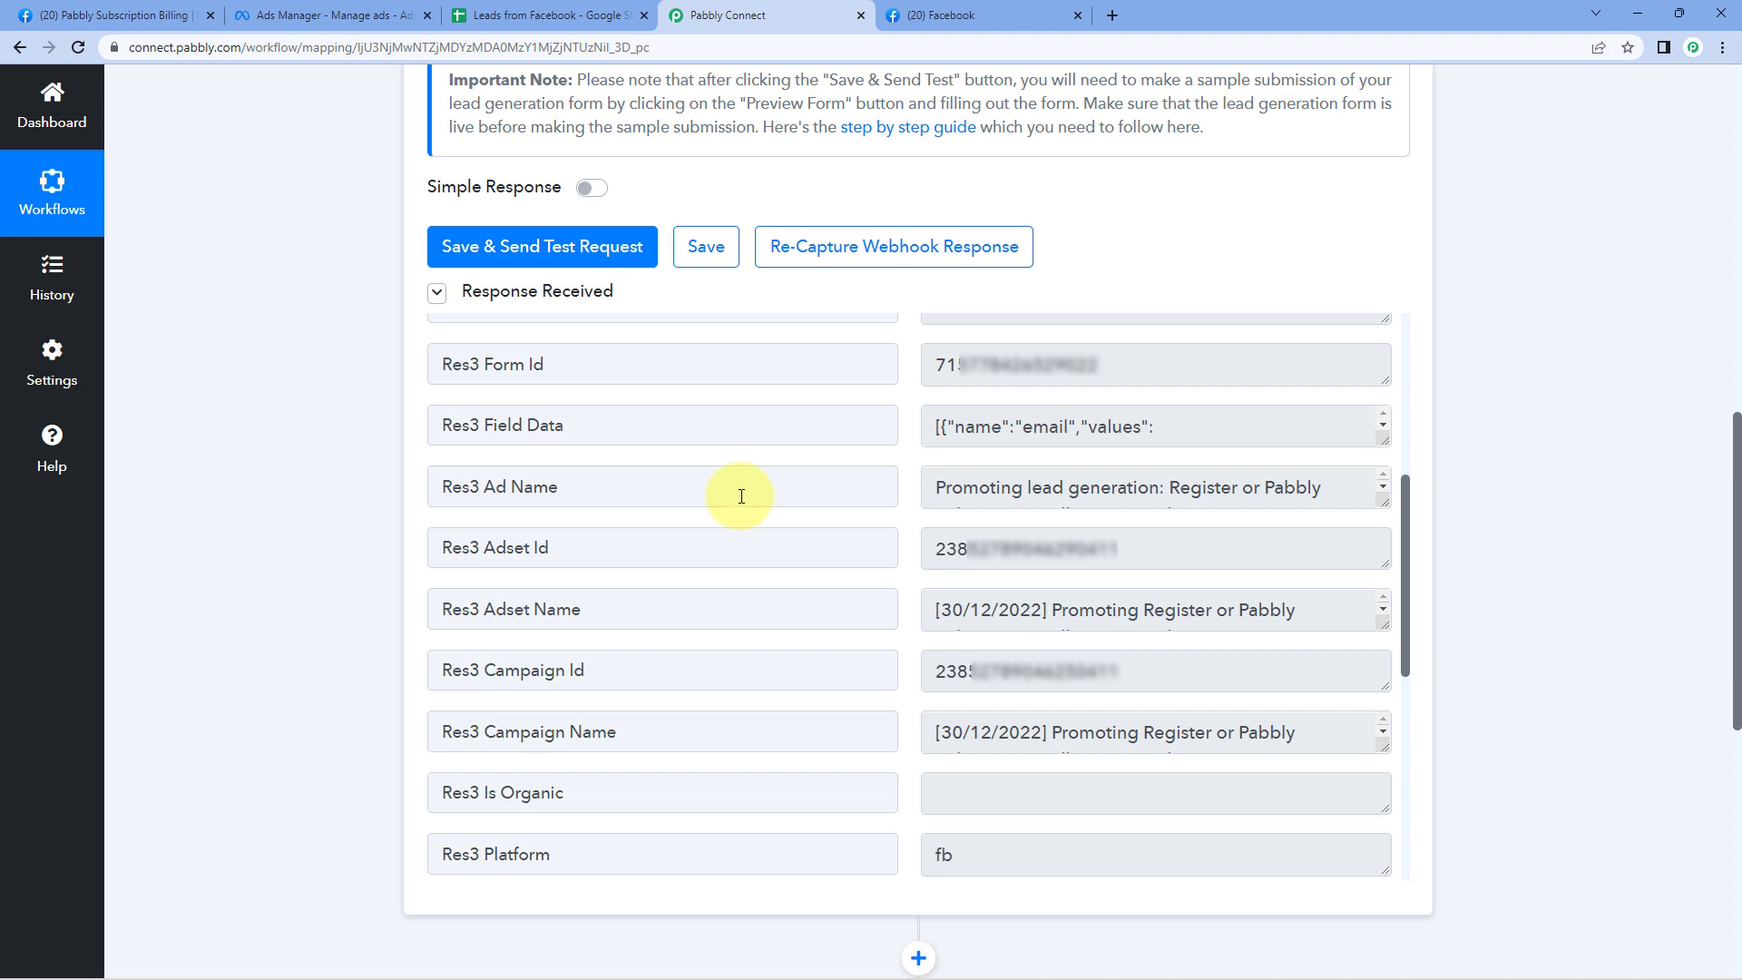
drag(1139, 367, 934, 366)
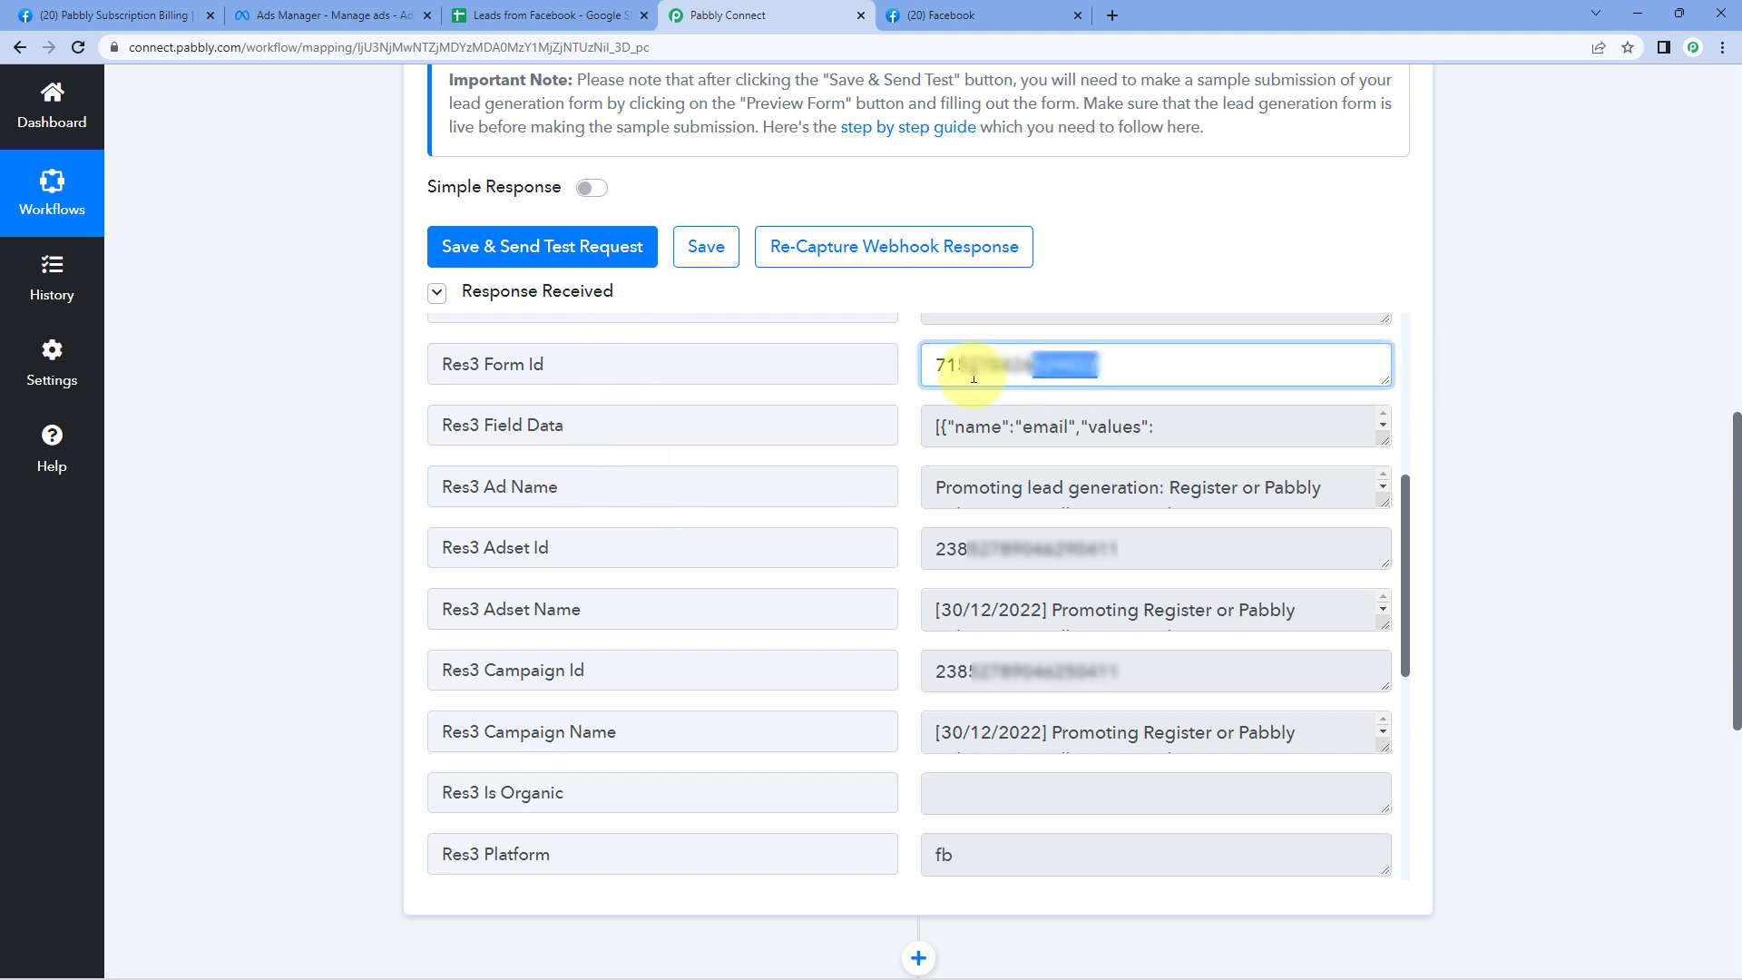
click(895, 377)
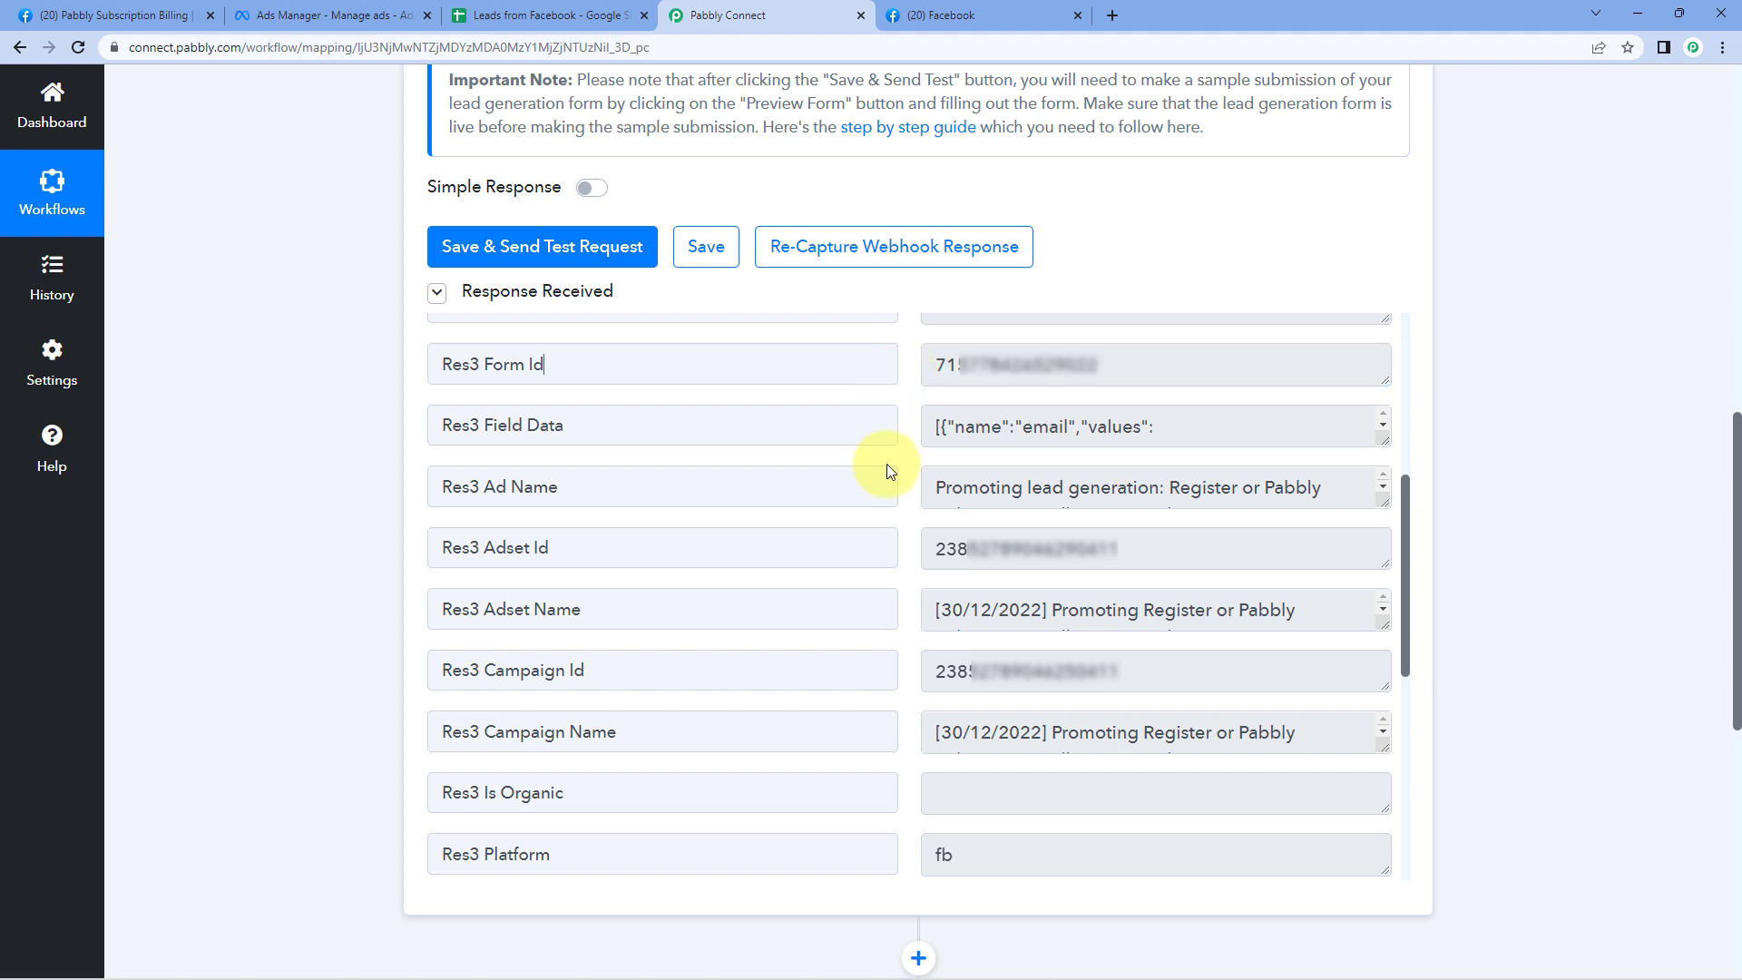
drag(1383, 499, 1381, 524)
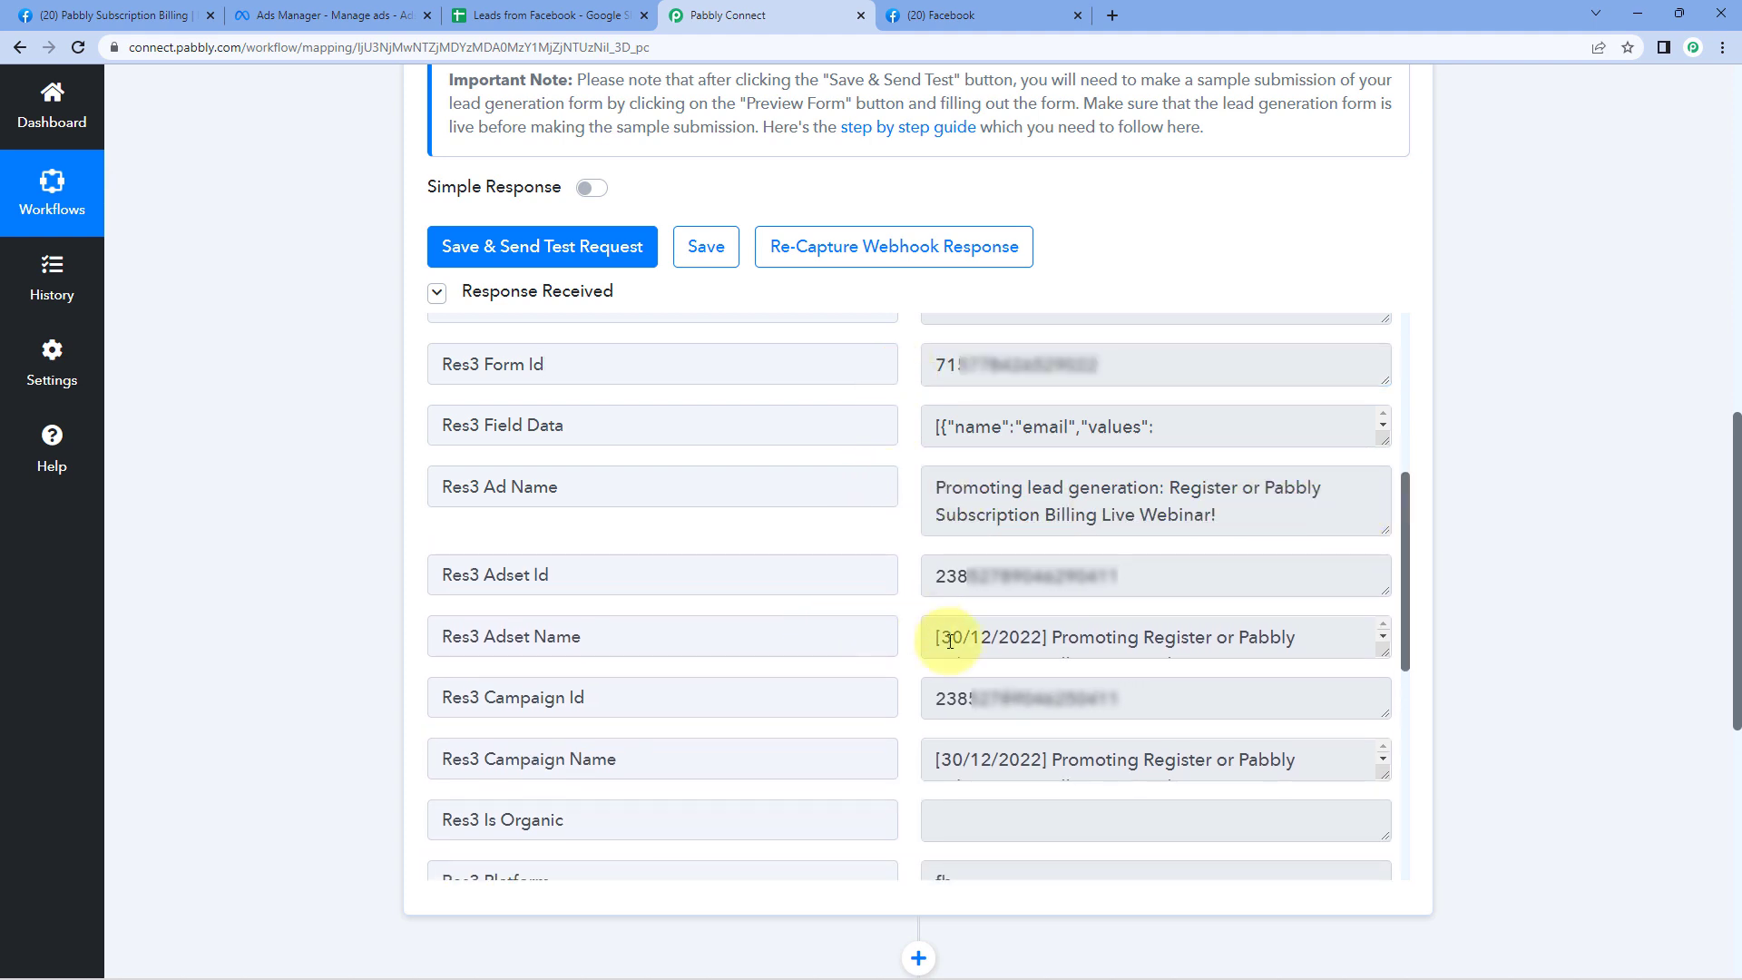
click(1186, 696)
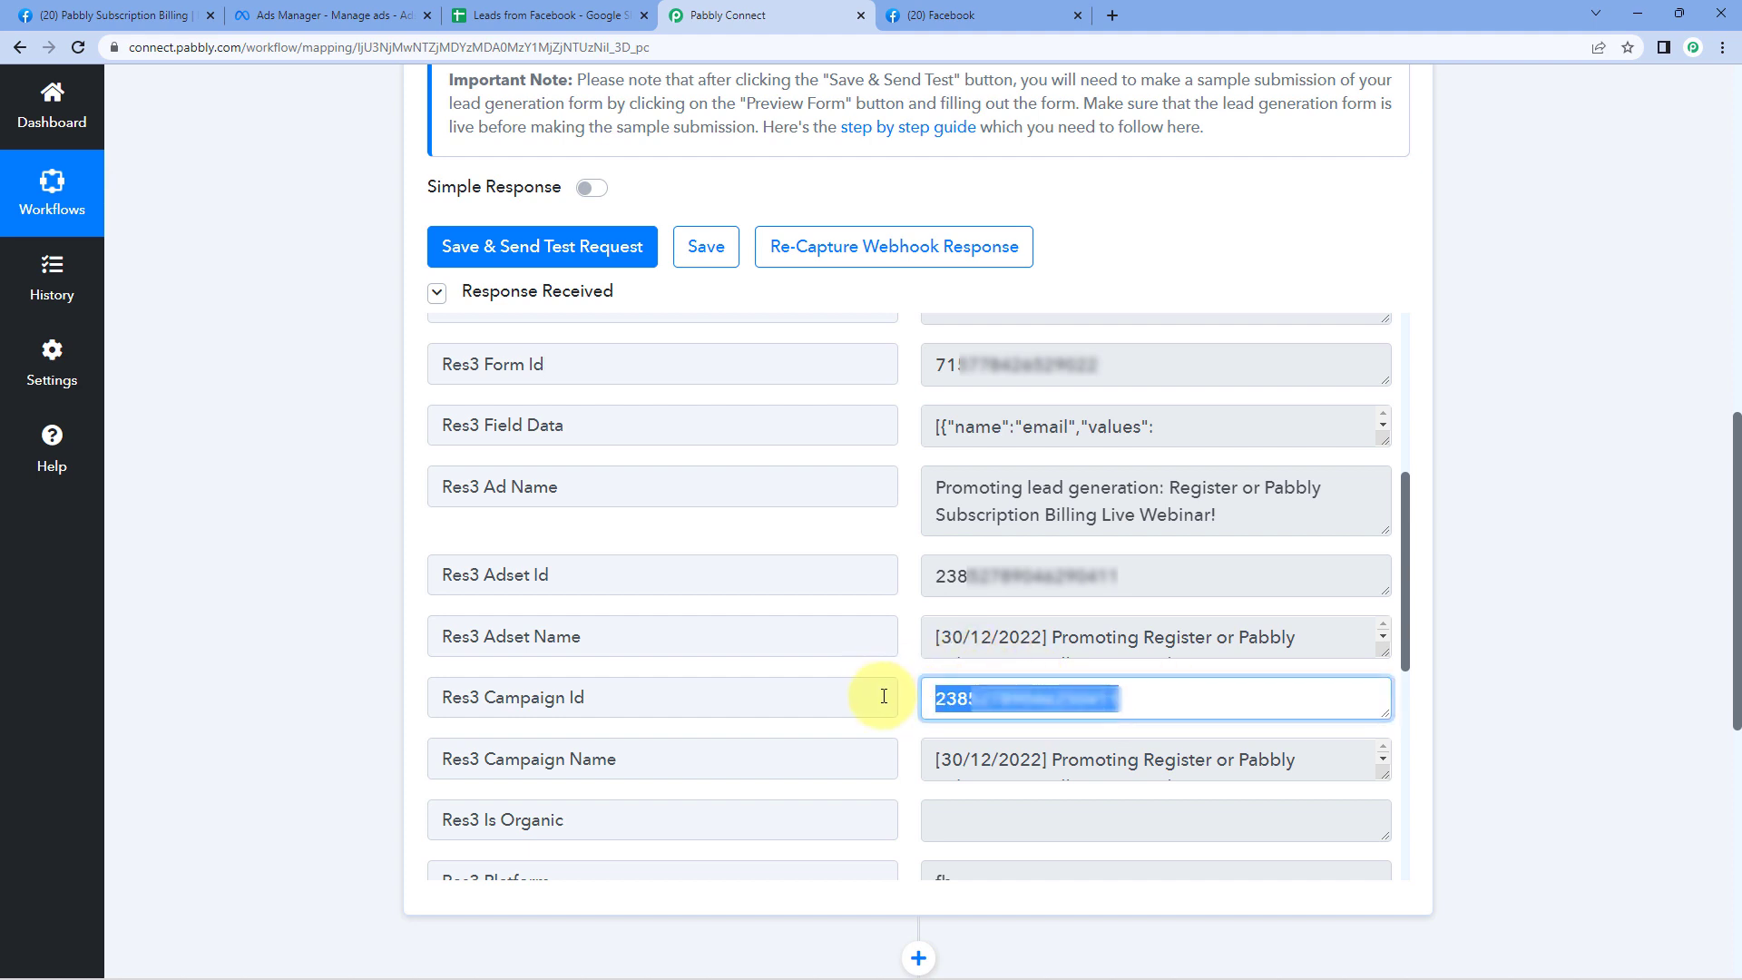
click(1241, 759)
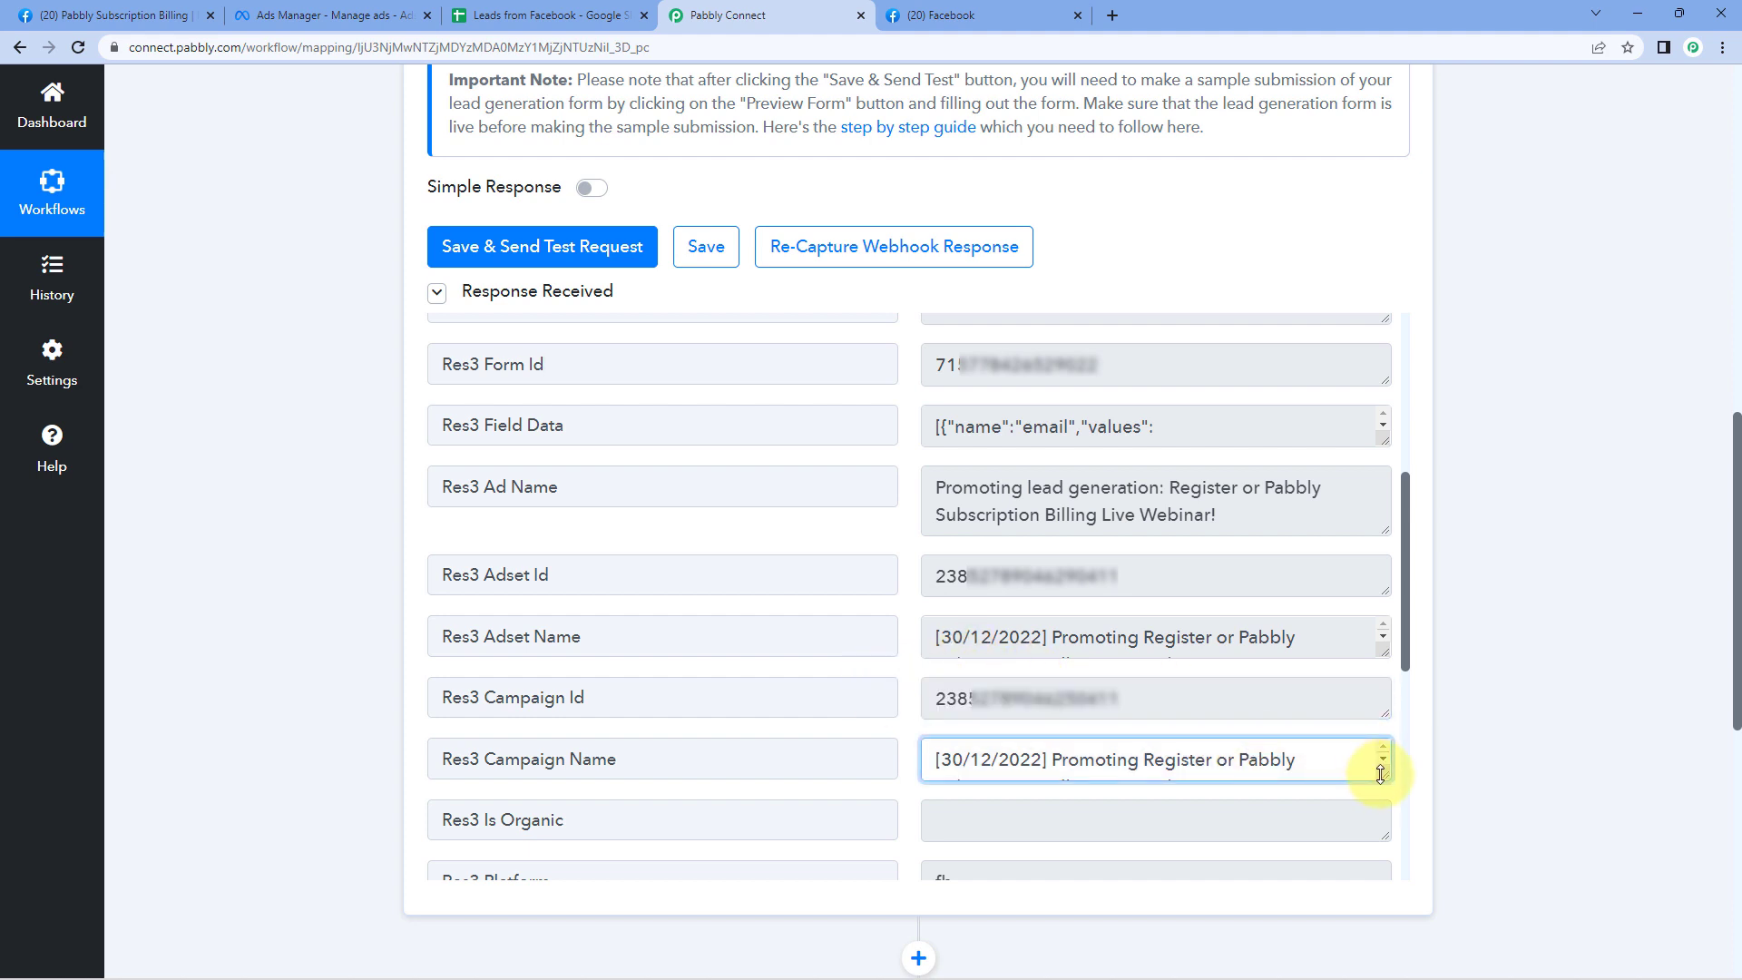
drag(1380, 773, 1380, 805)
click(1096, 637)
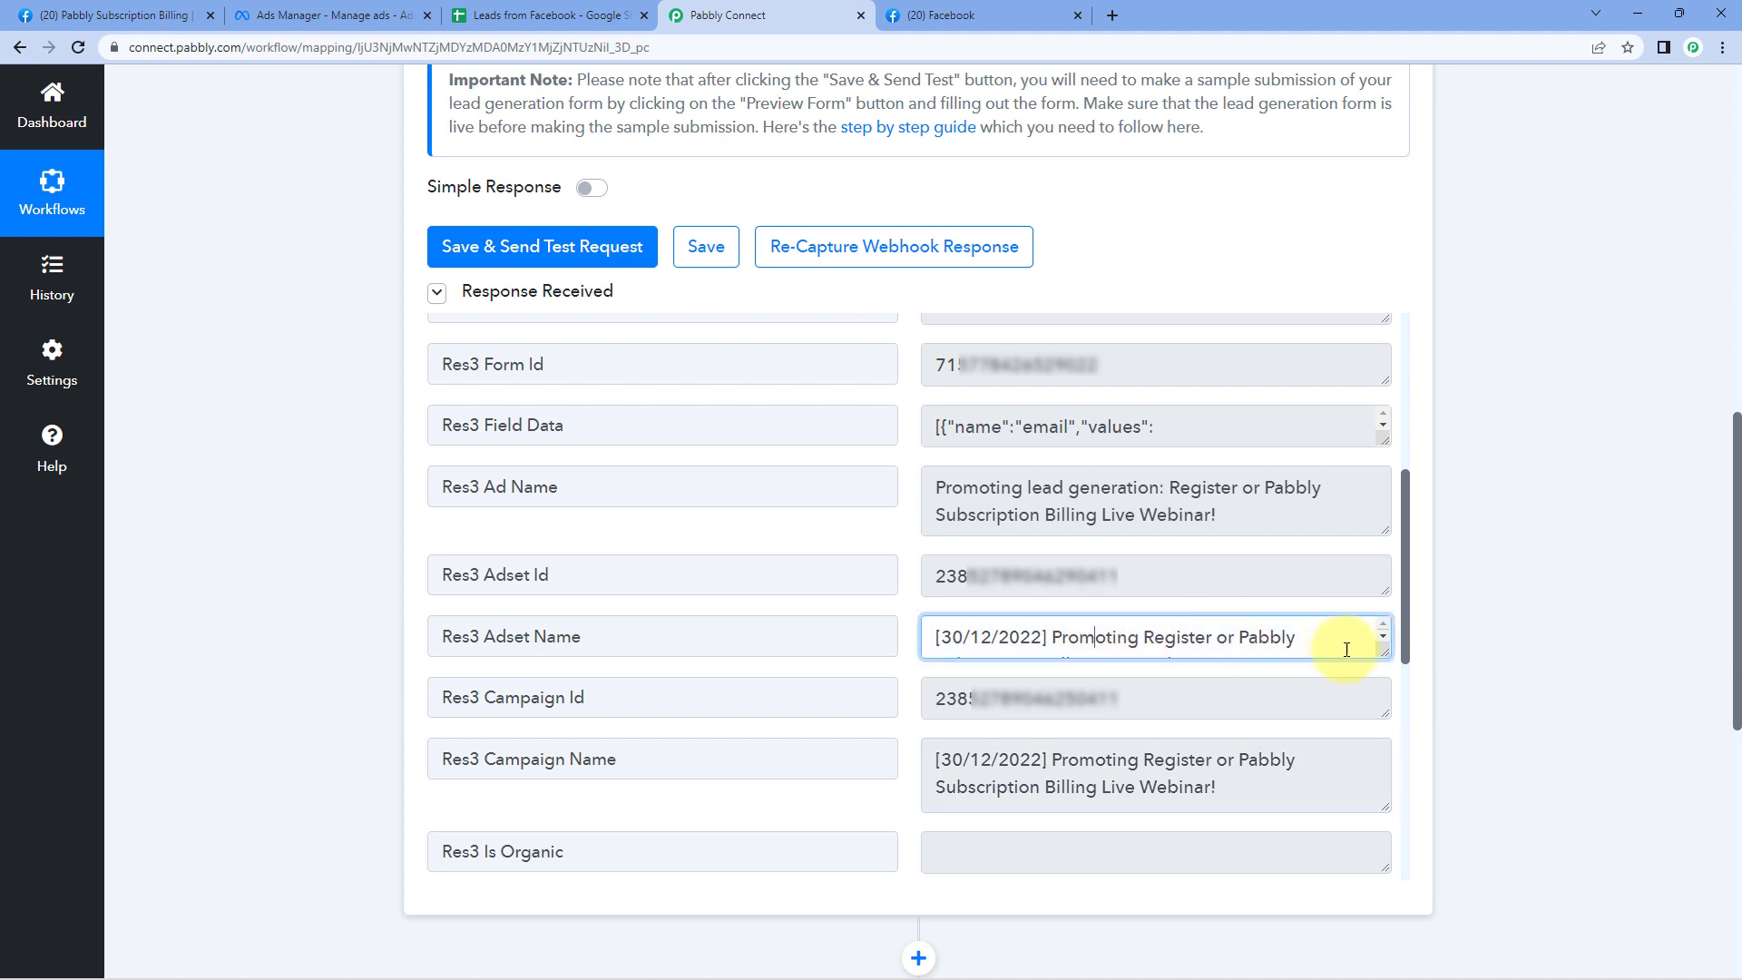
click(911, 461)
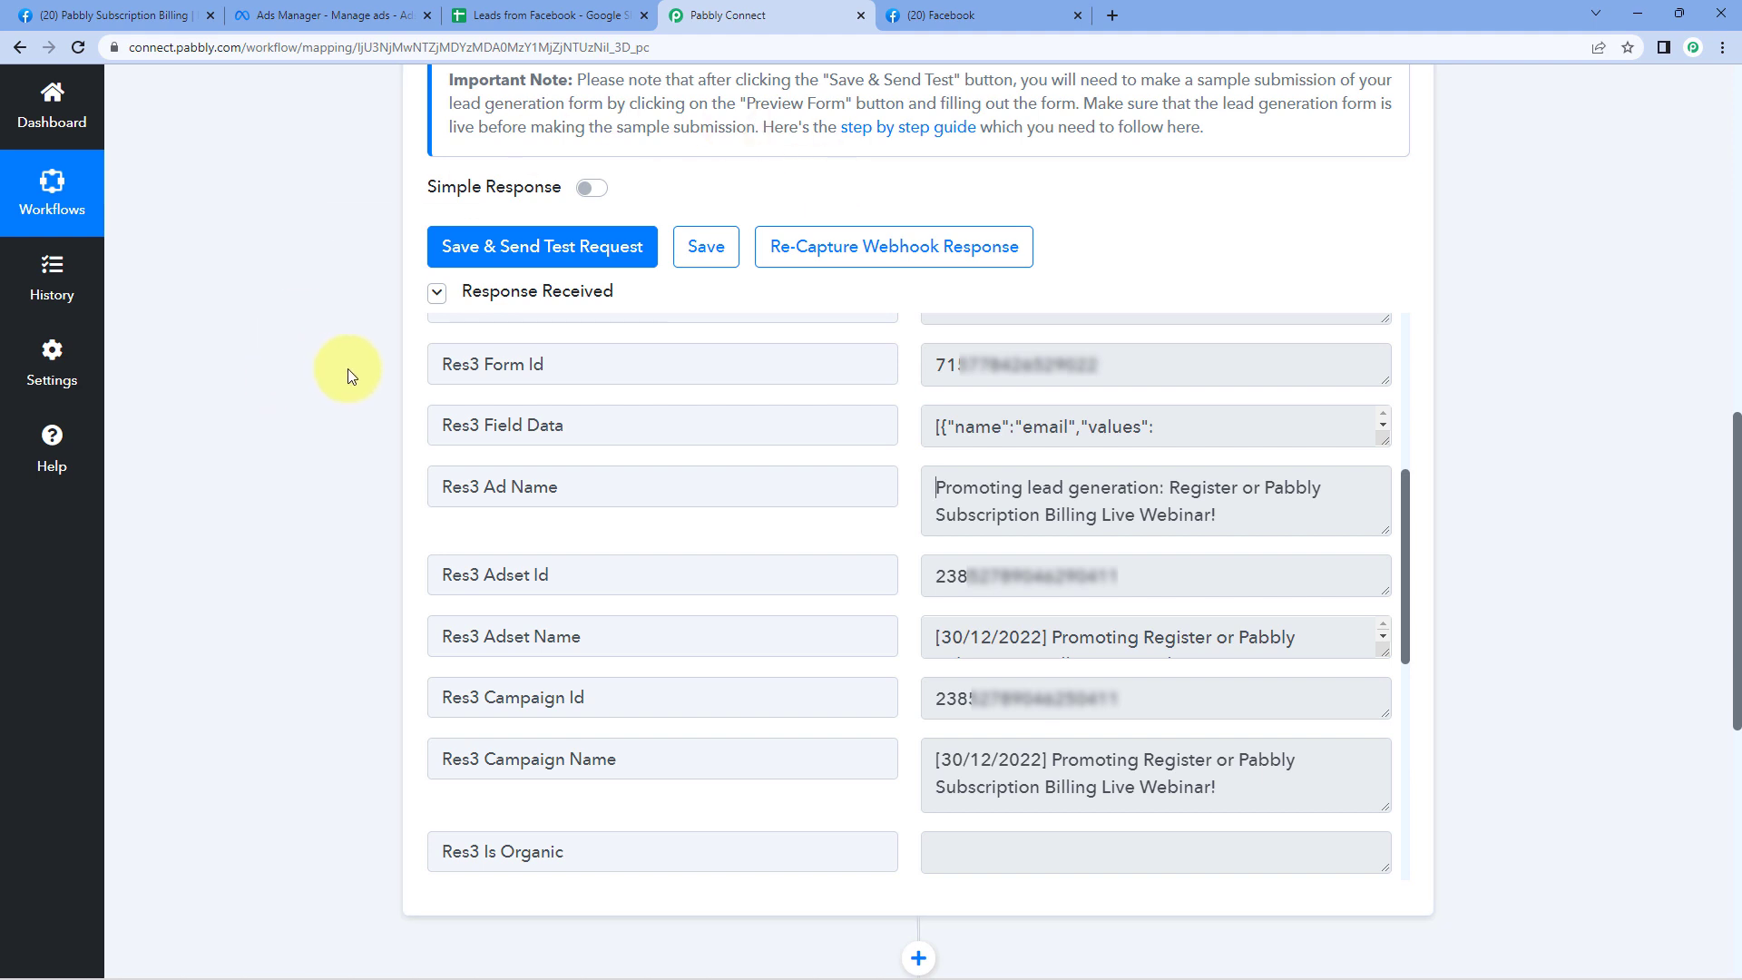
- Search for Google Sheets and choose it as the app for the workflow's second step
scroll(349, 368, down, 8)
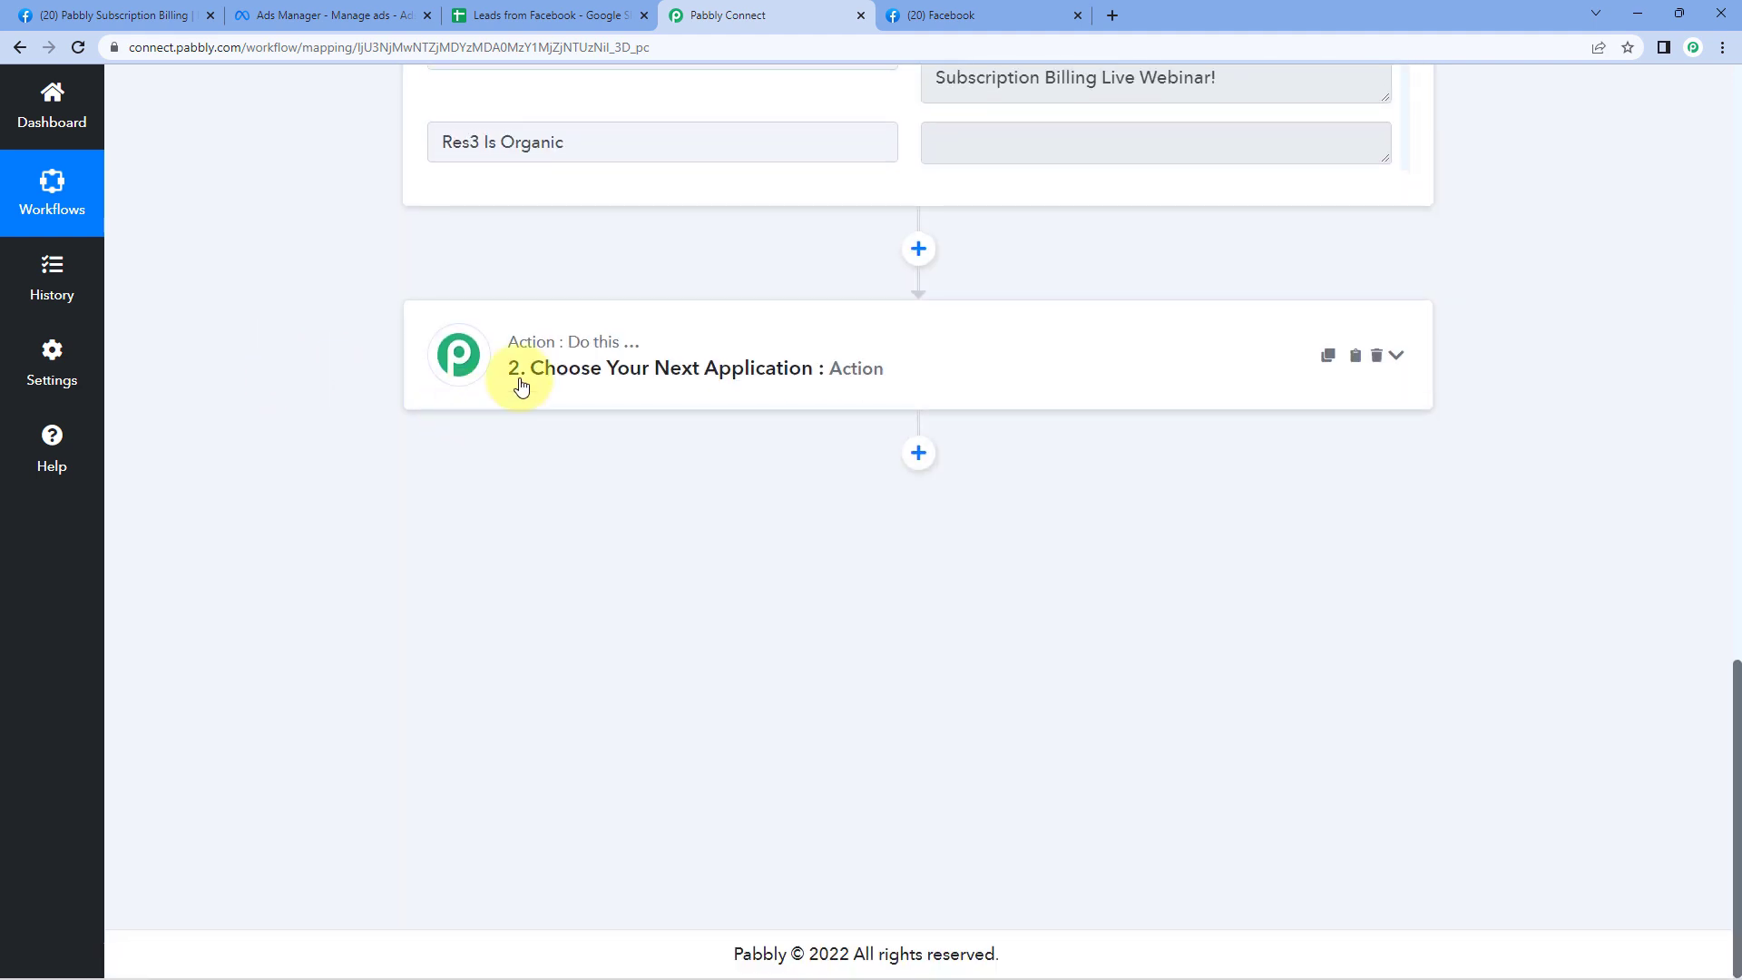
click(817, 338)
scroll(348, 367, down, 1)
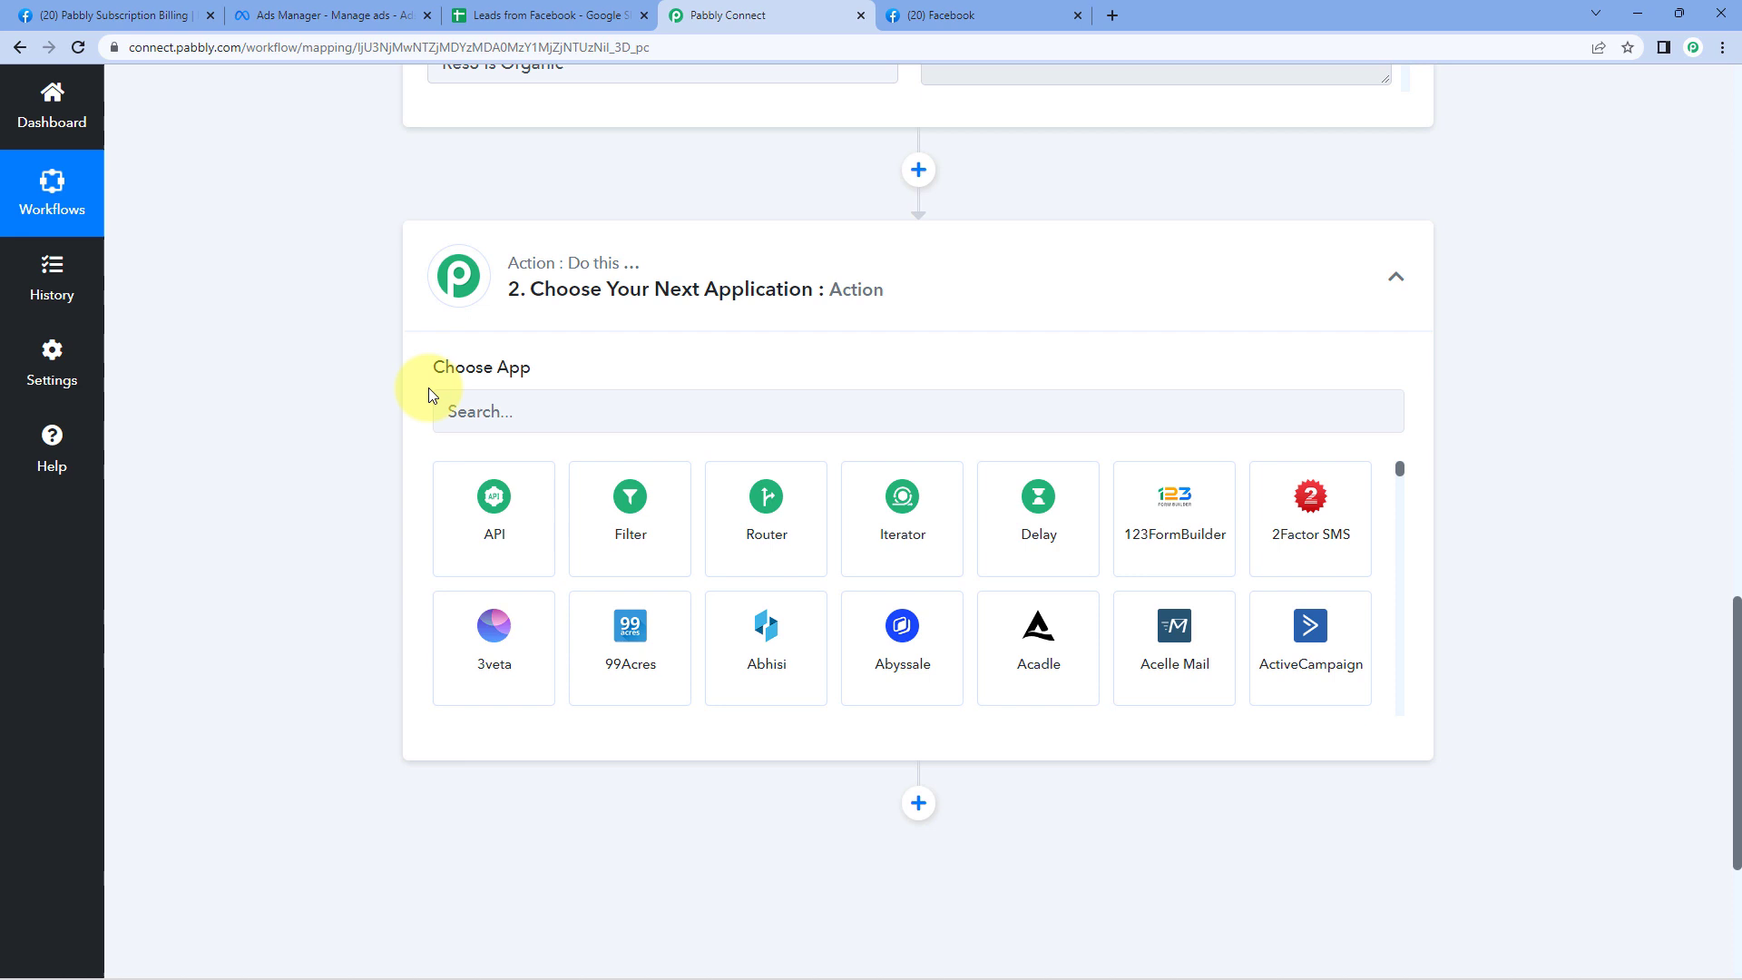
click(551, 394)
text(Google She)
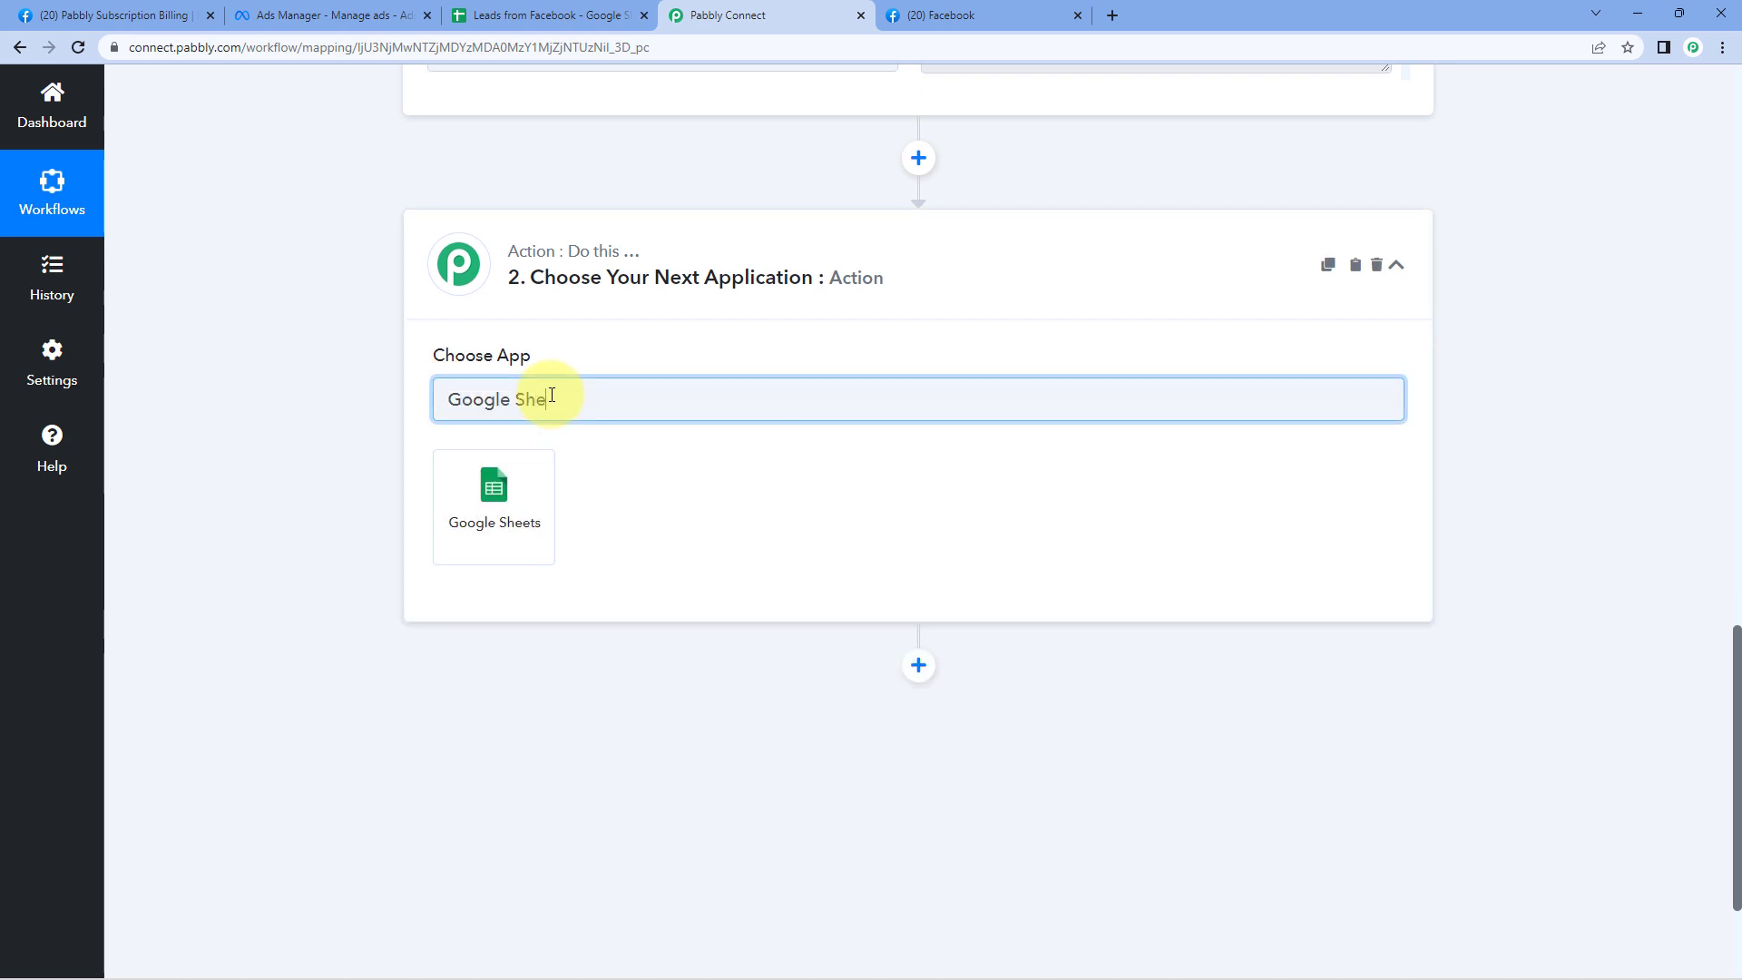
text(ets)
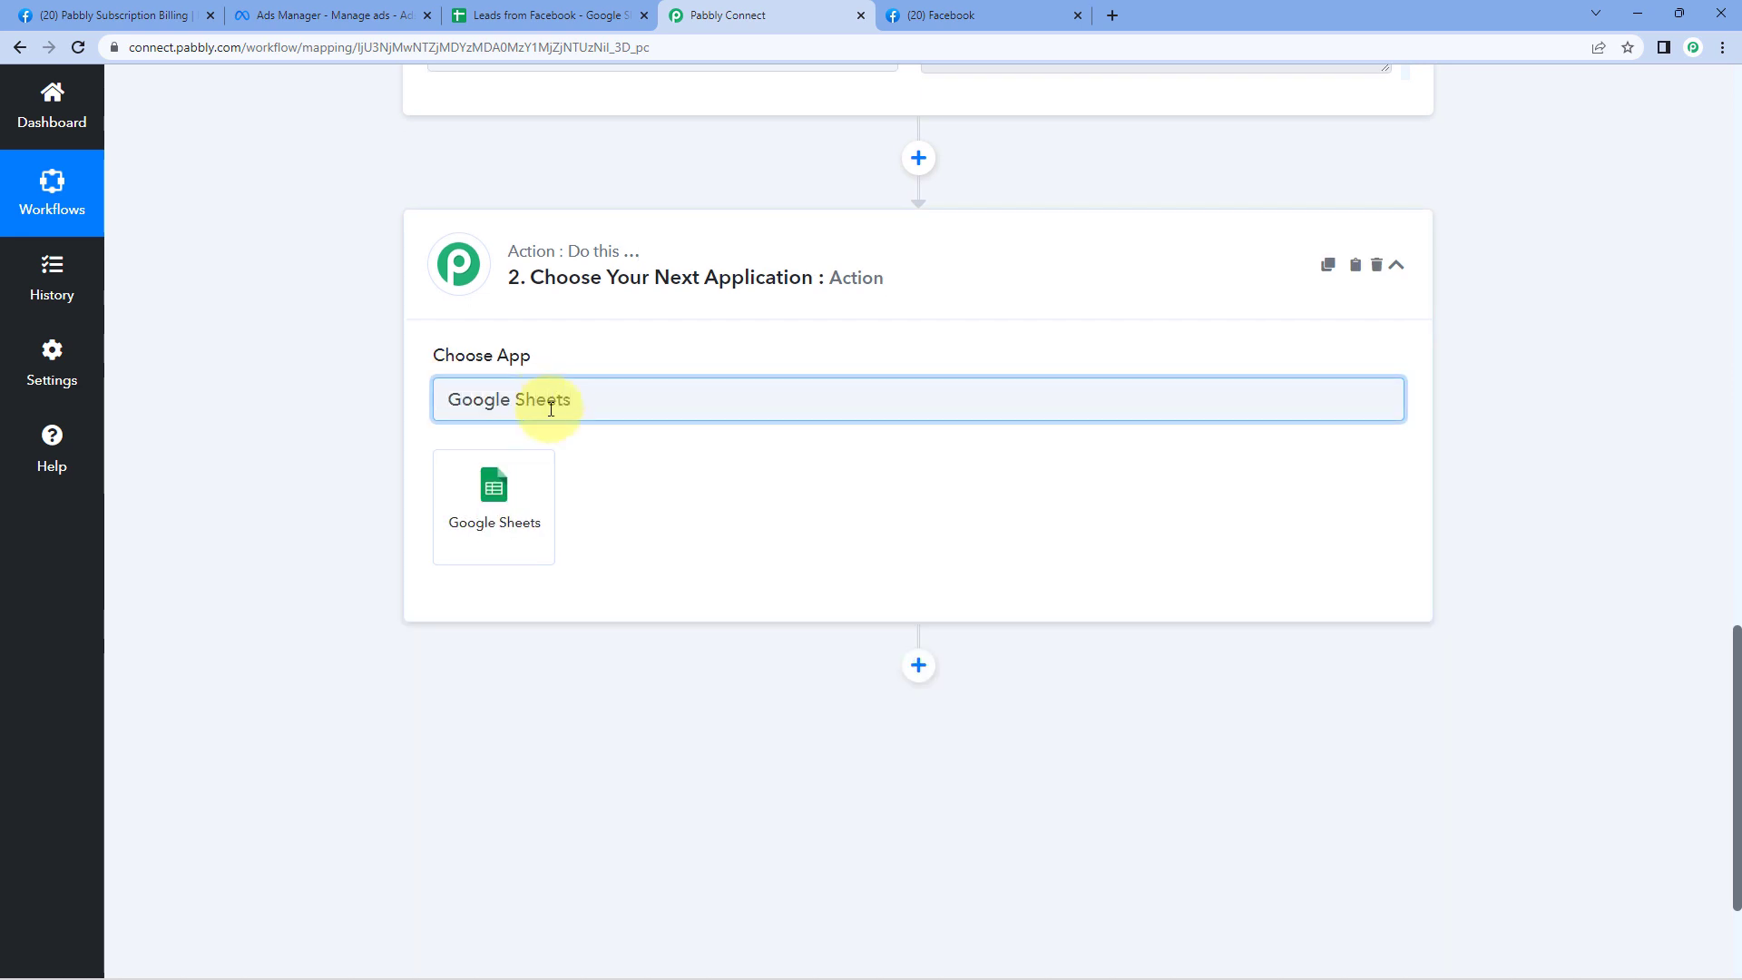
click(516, 523)
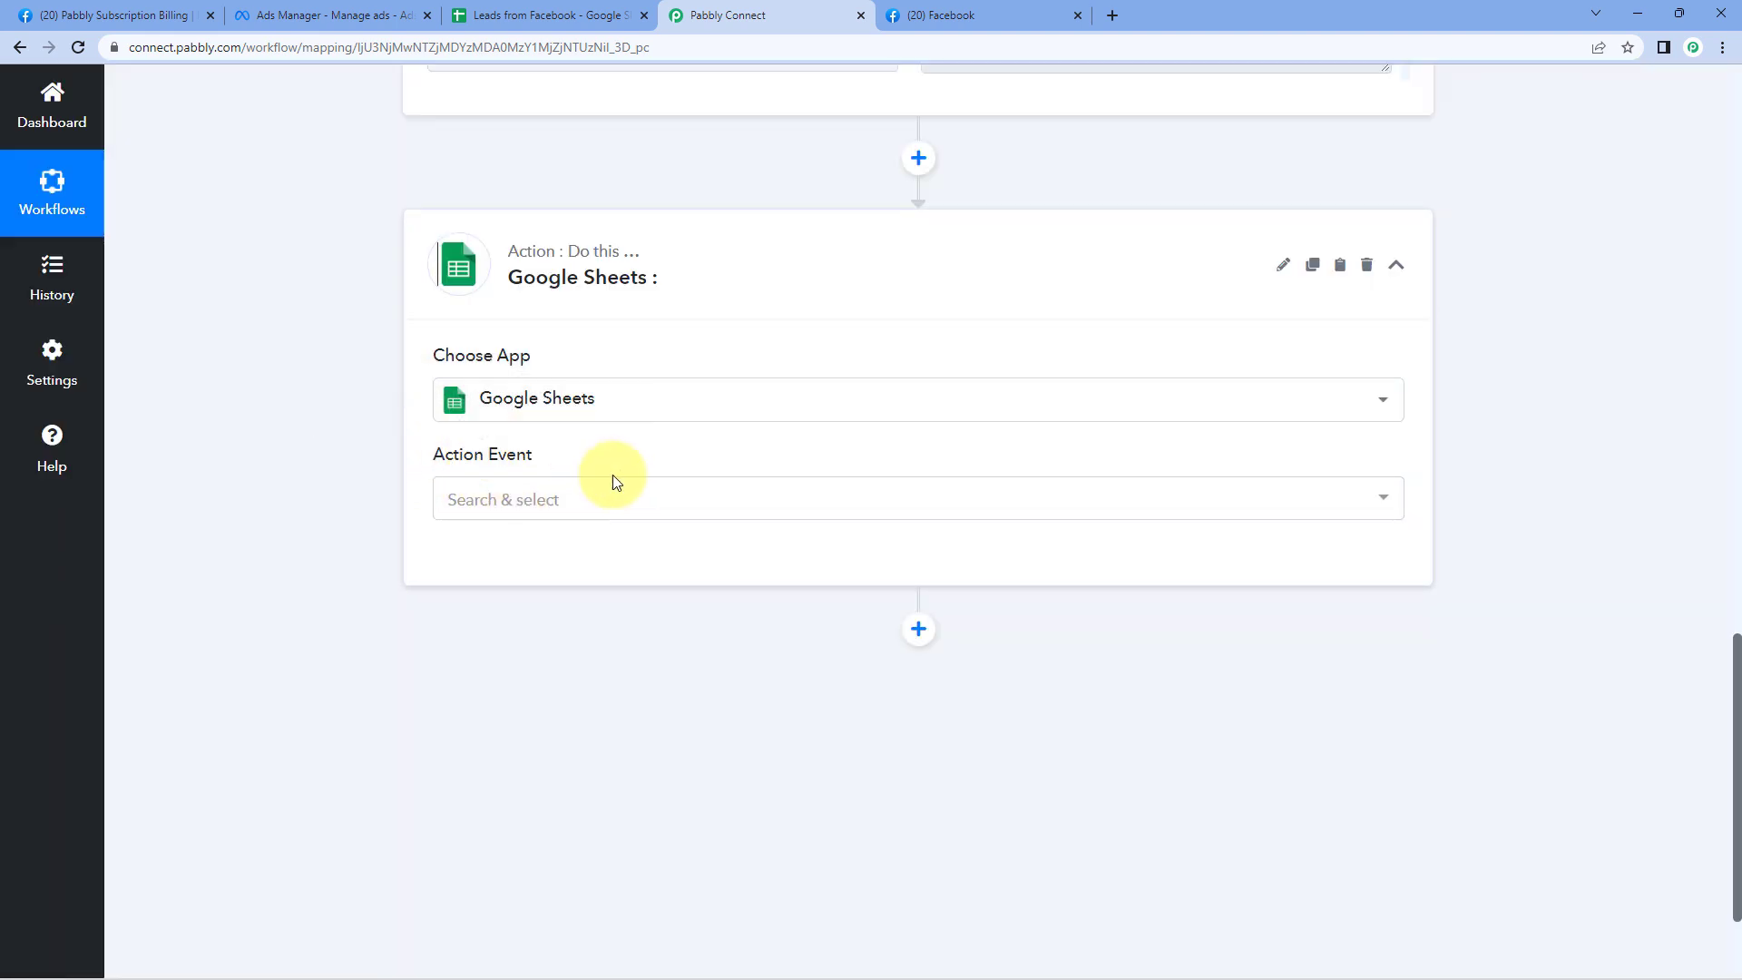
- Set the action event to Add New Row and choose to add a new Google Sheets connection
click(584, 498)
click(585, 610)
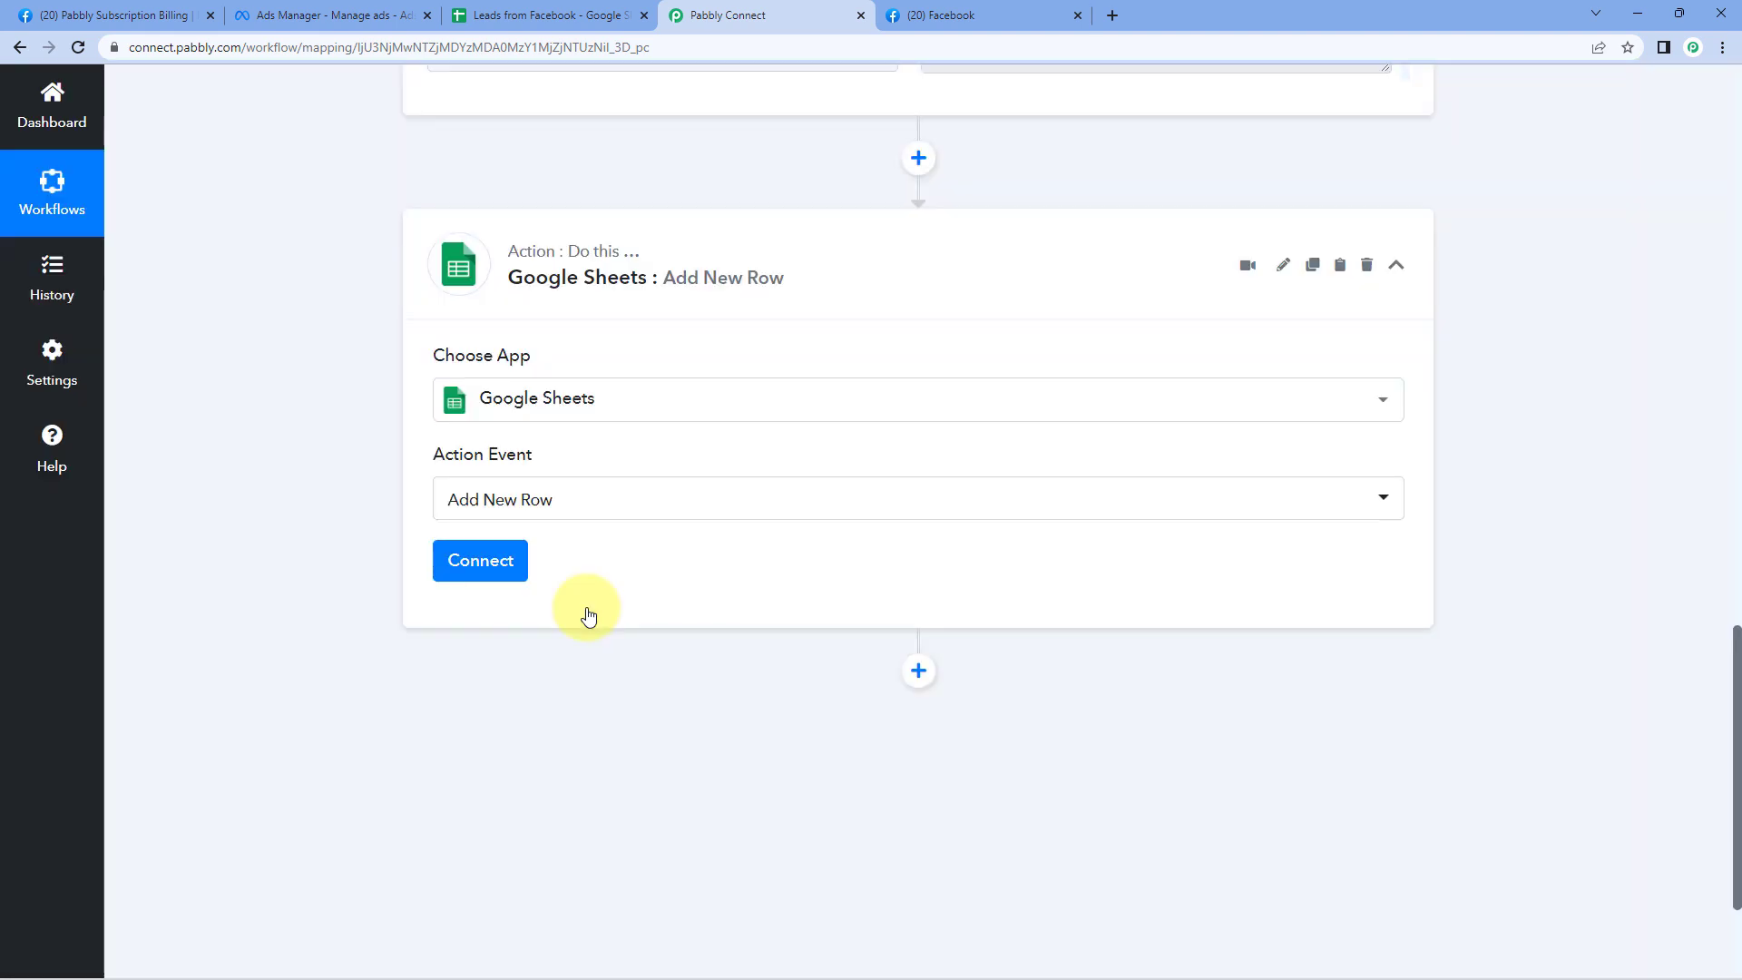
click(515, 570)
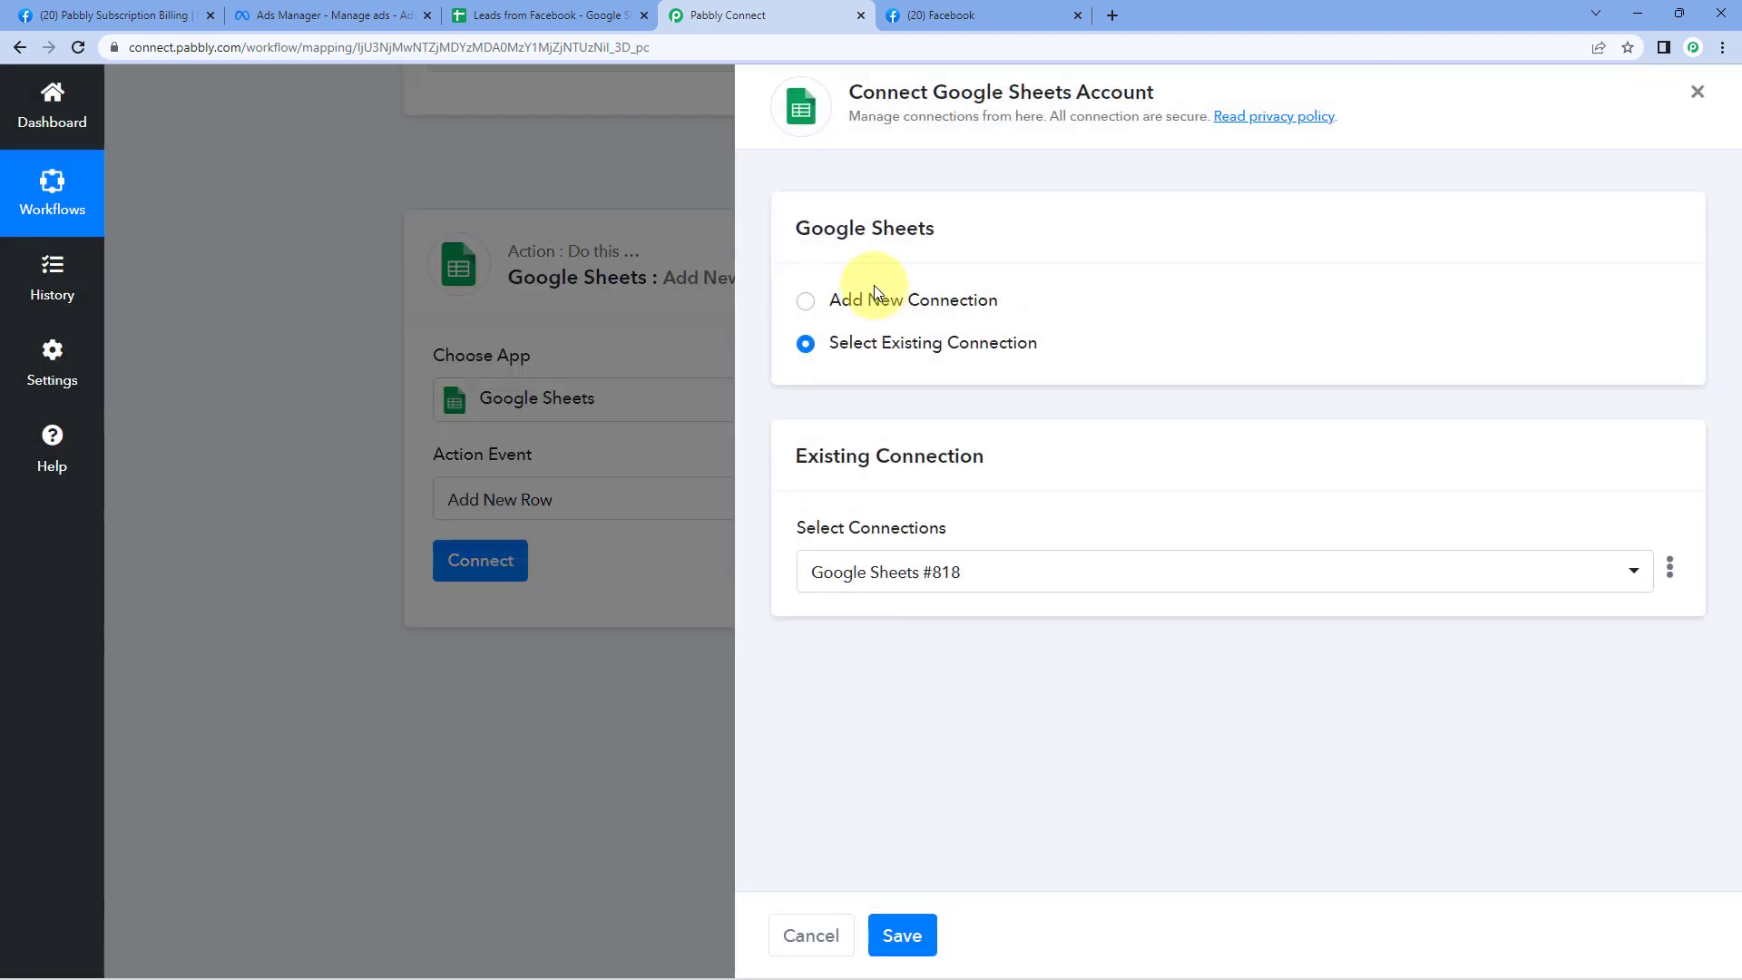
click(805, 301)
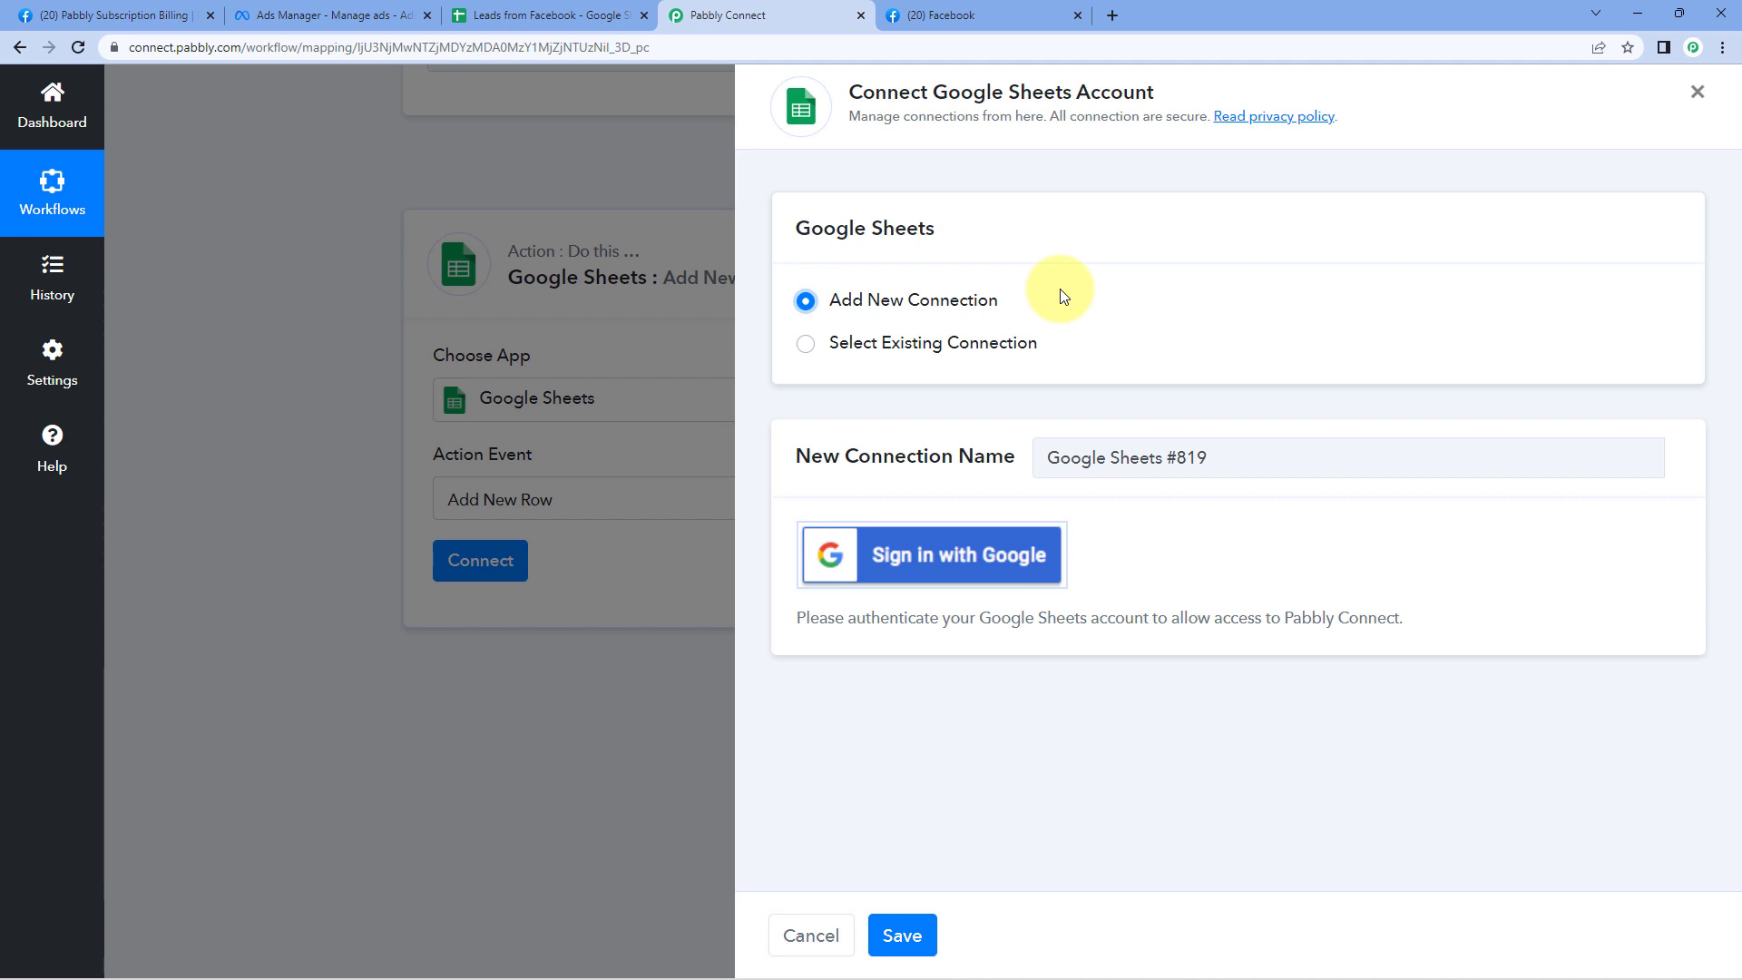
- Sign in with the Pabbly Google account and grant Pabbly Connect Sheets access to authorize the connection
click(921, 581)
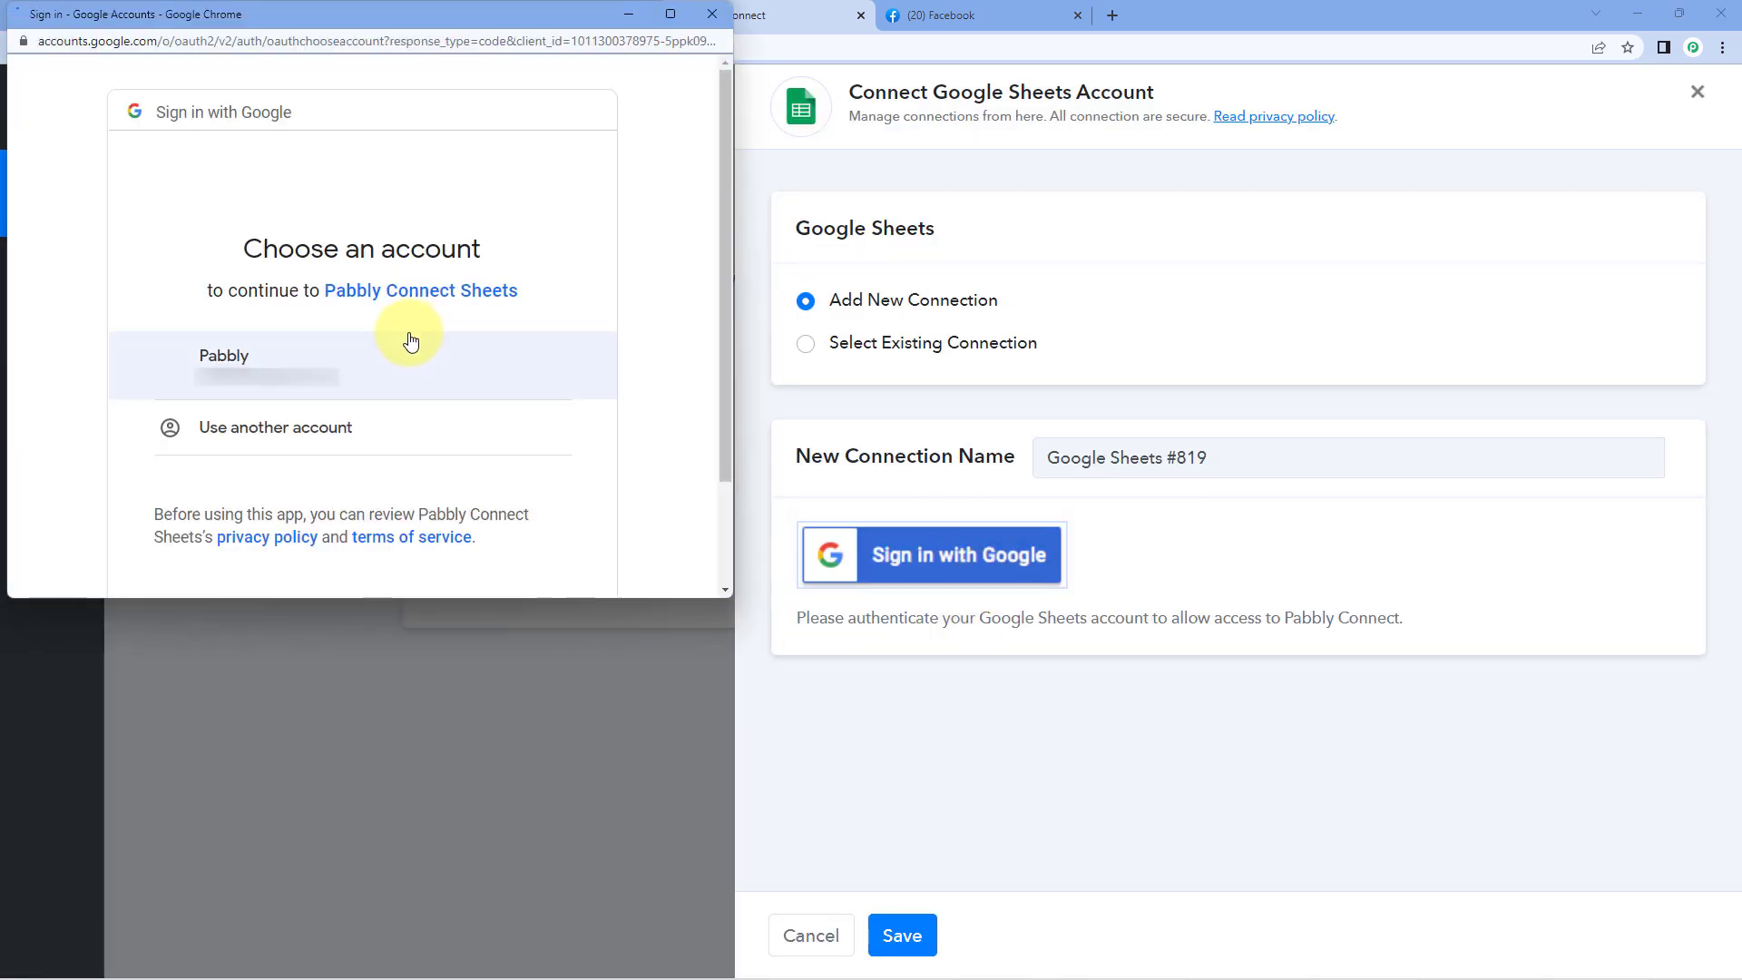
click(393, 354)
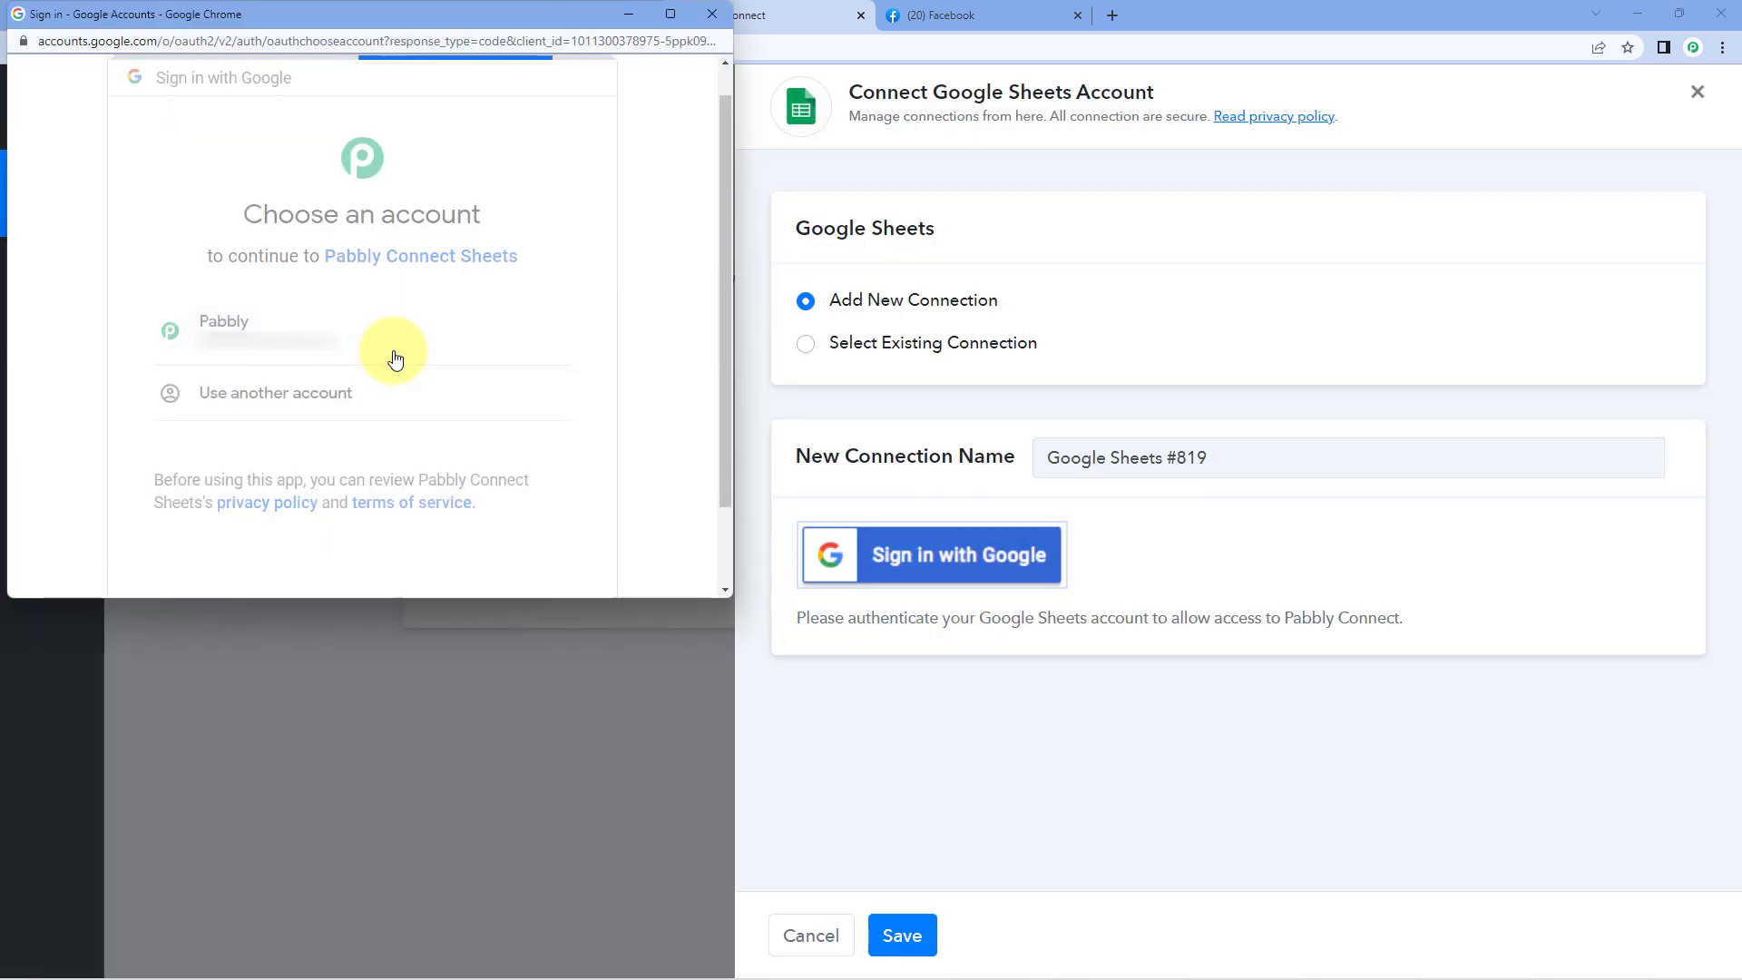
scroll(396, 357, down, 3)
scroll(393, 357, down, 2)
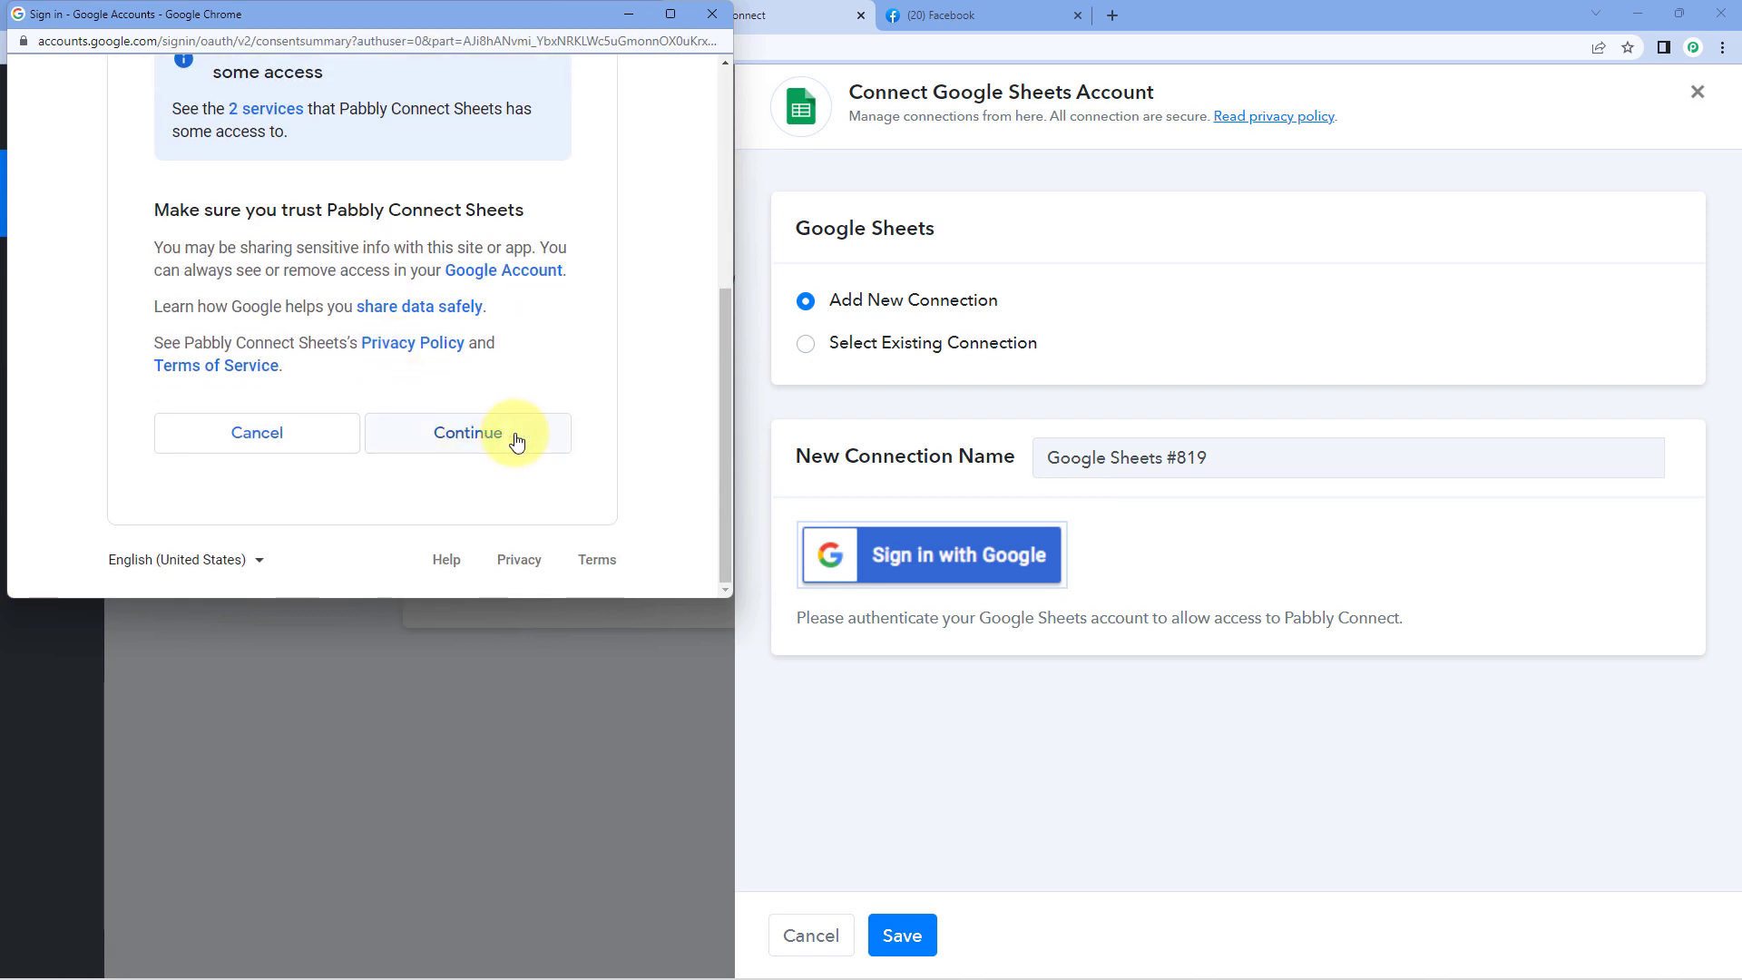
click(537, 430)
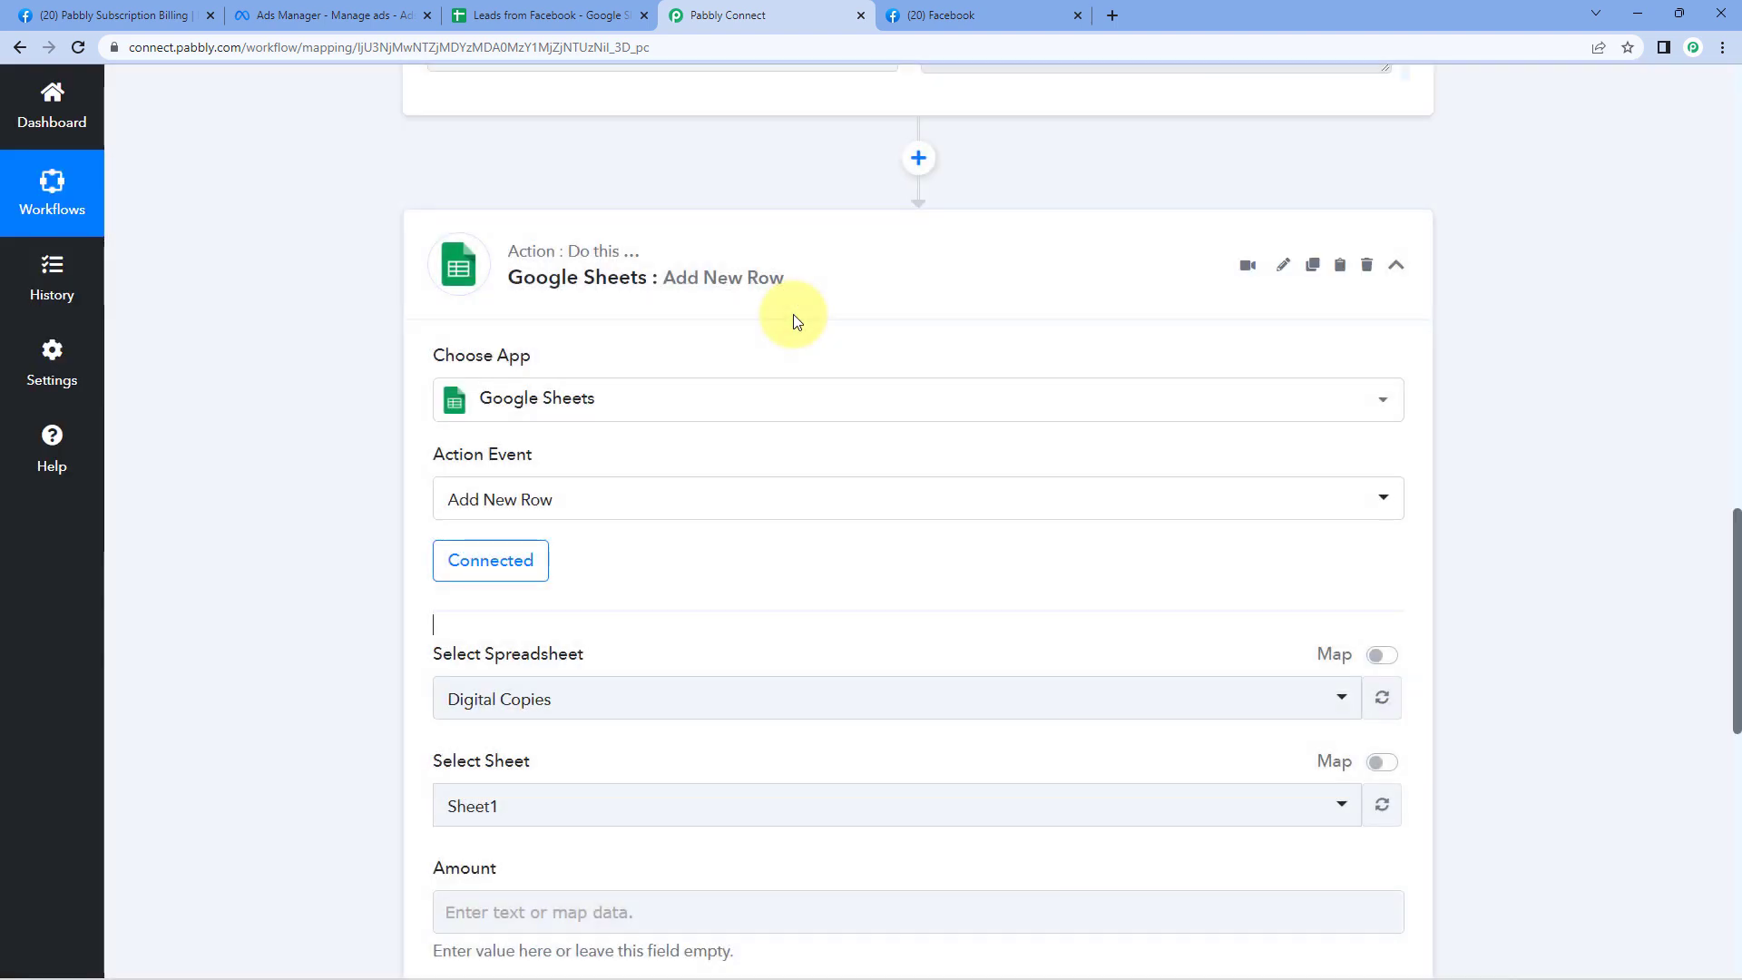
- Check the column headers in the lead spreadsheet and select Leads from Facebook as the action's spreadsheet
scroll(323, 448, down, 4)
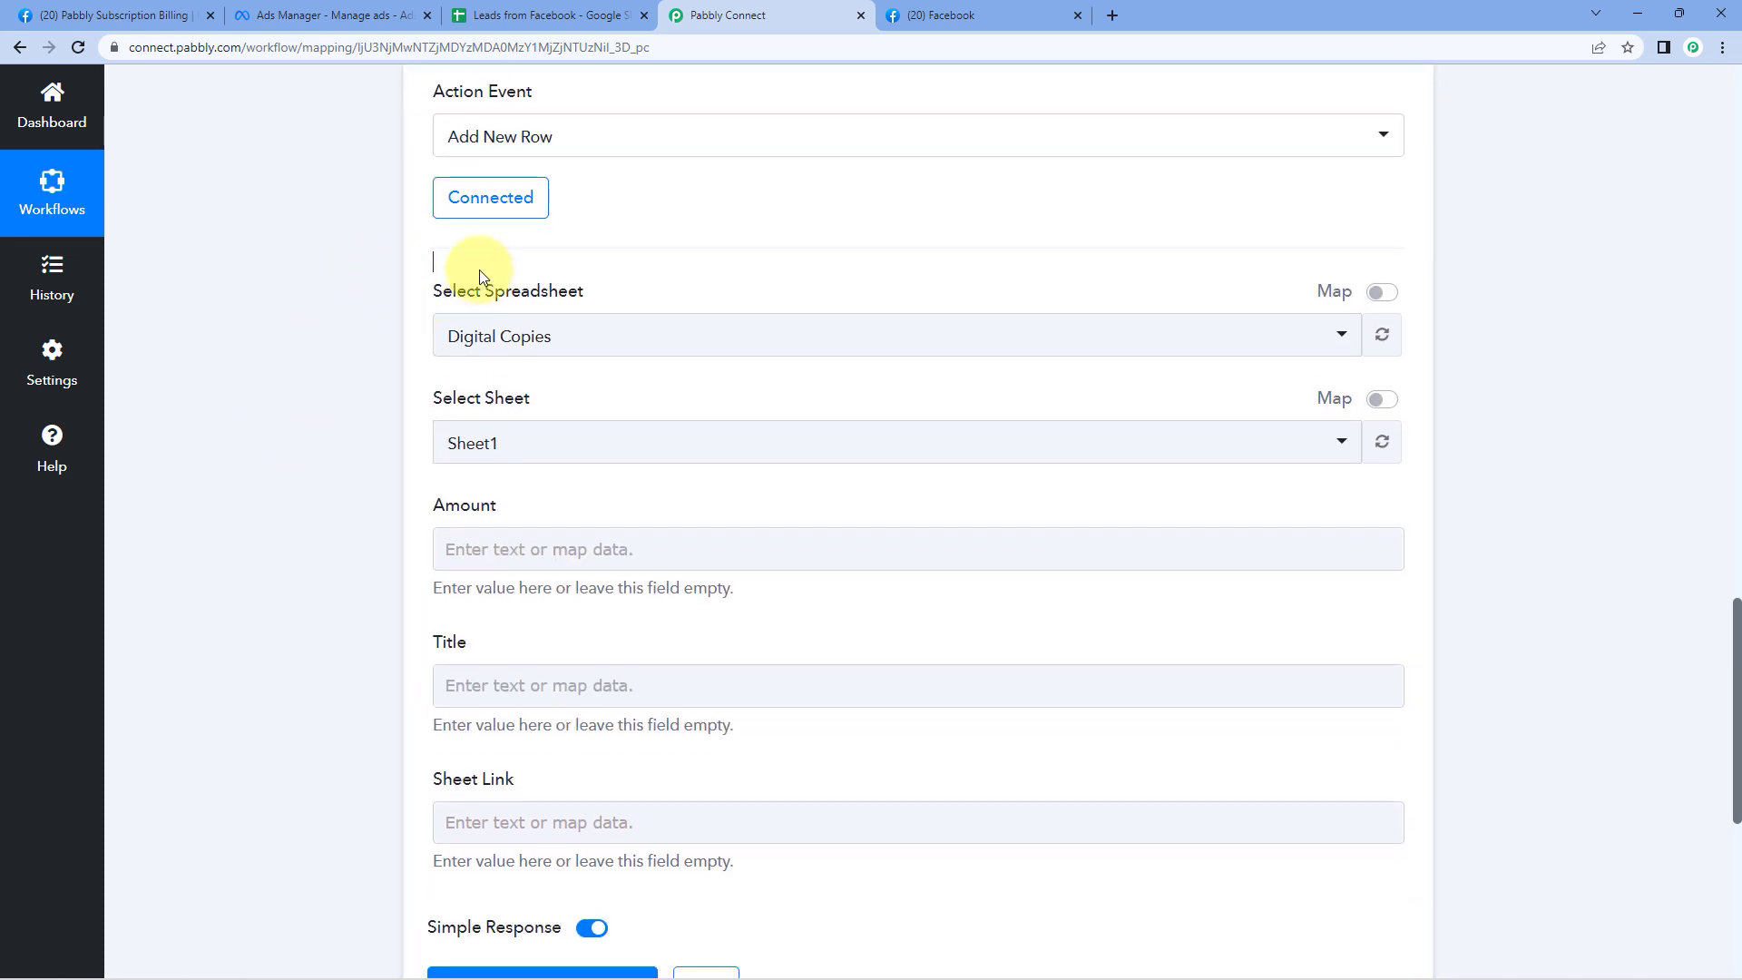
click(778, 332)
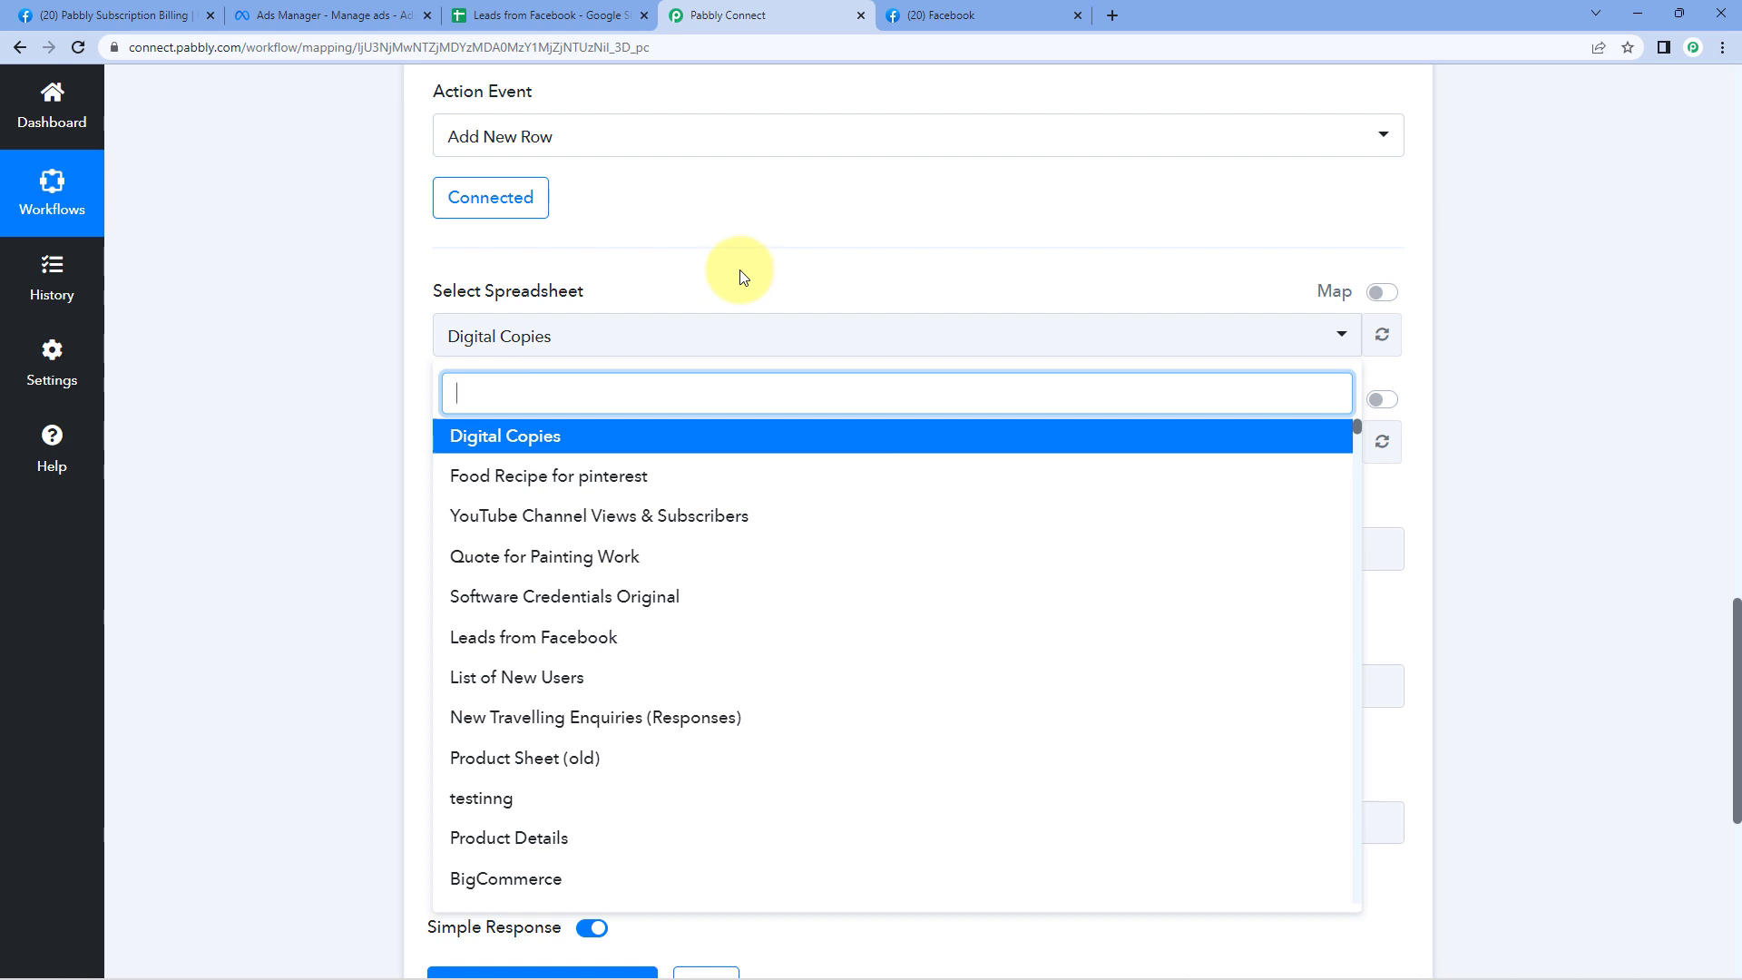
scroll(659, 499, down, 6)
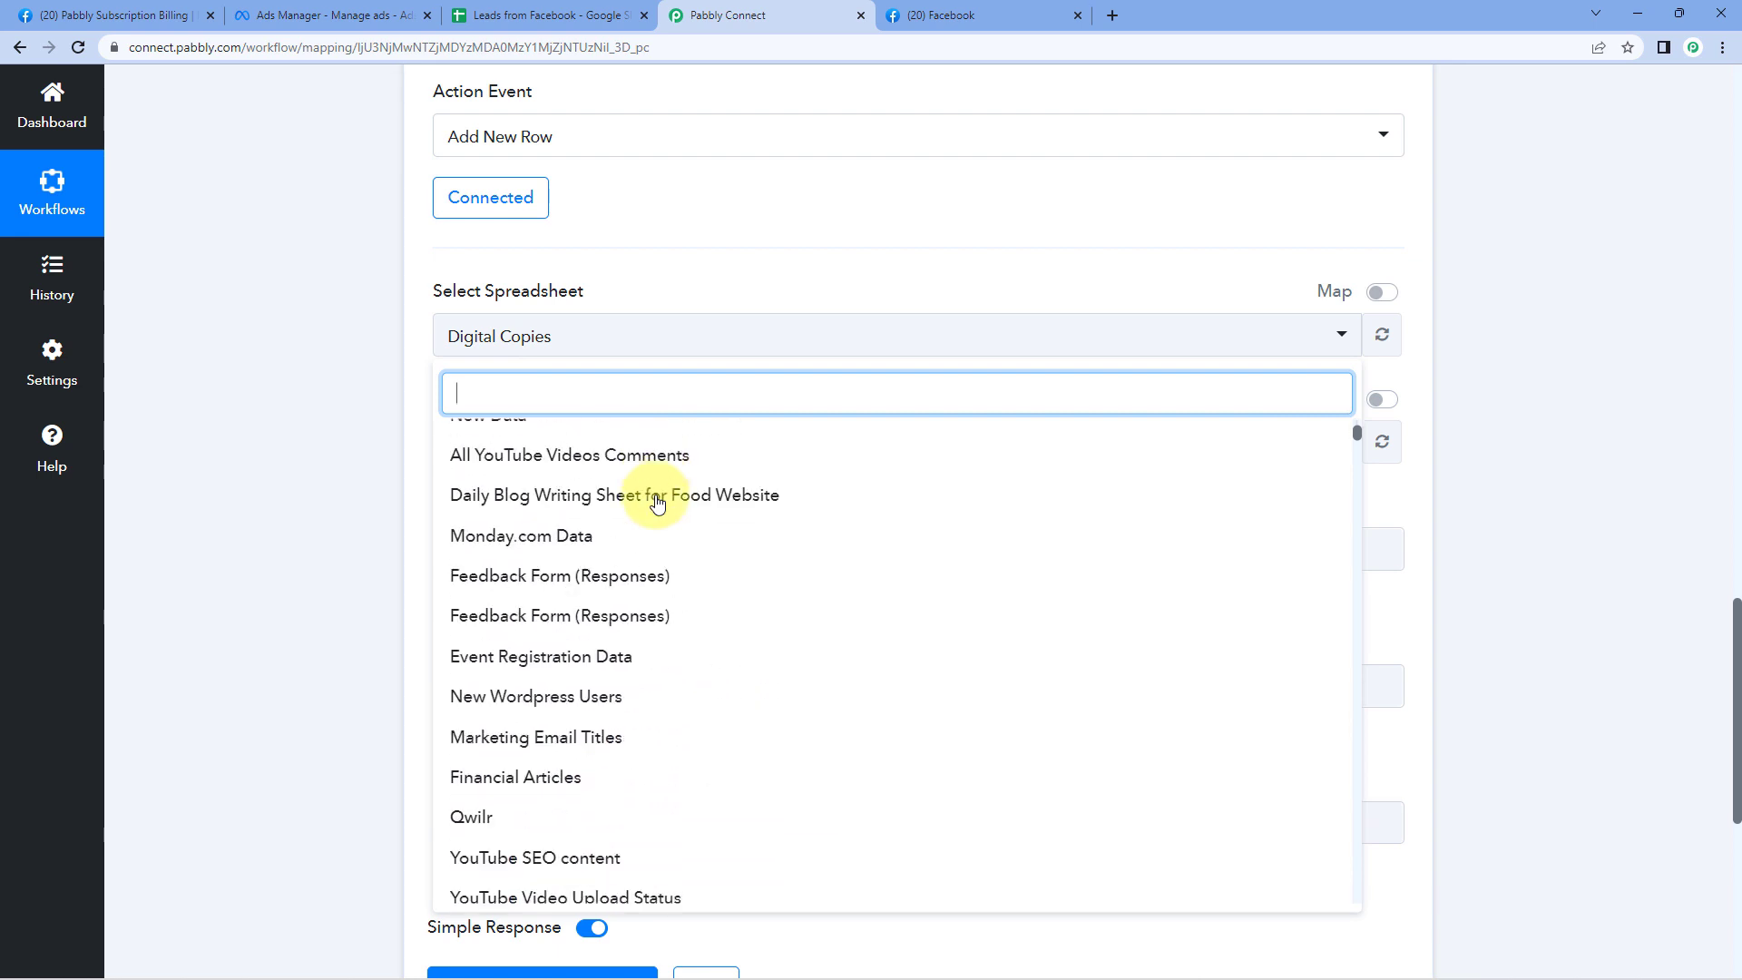
scroll(657, 503, up, 1)
scroll(649, 481, up, 5)
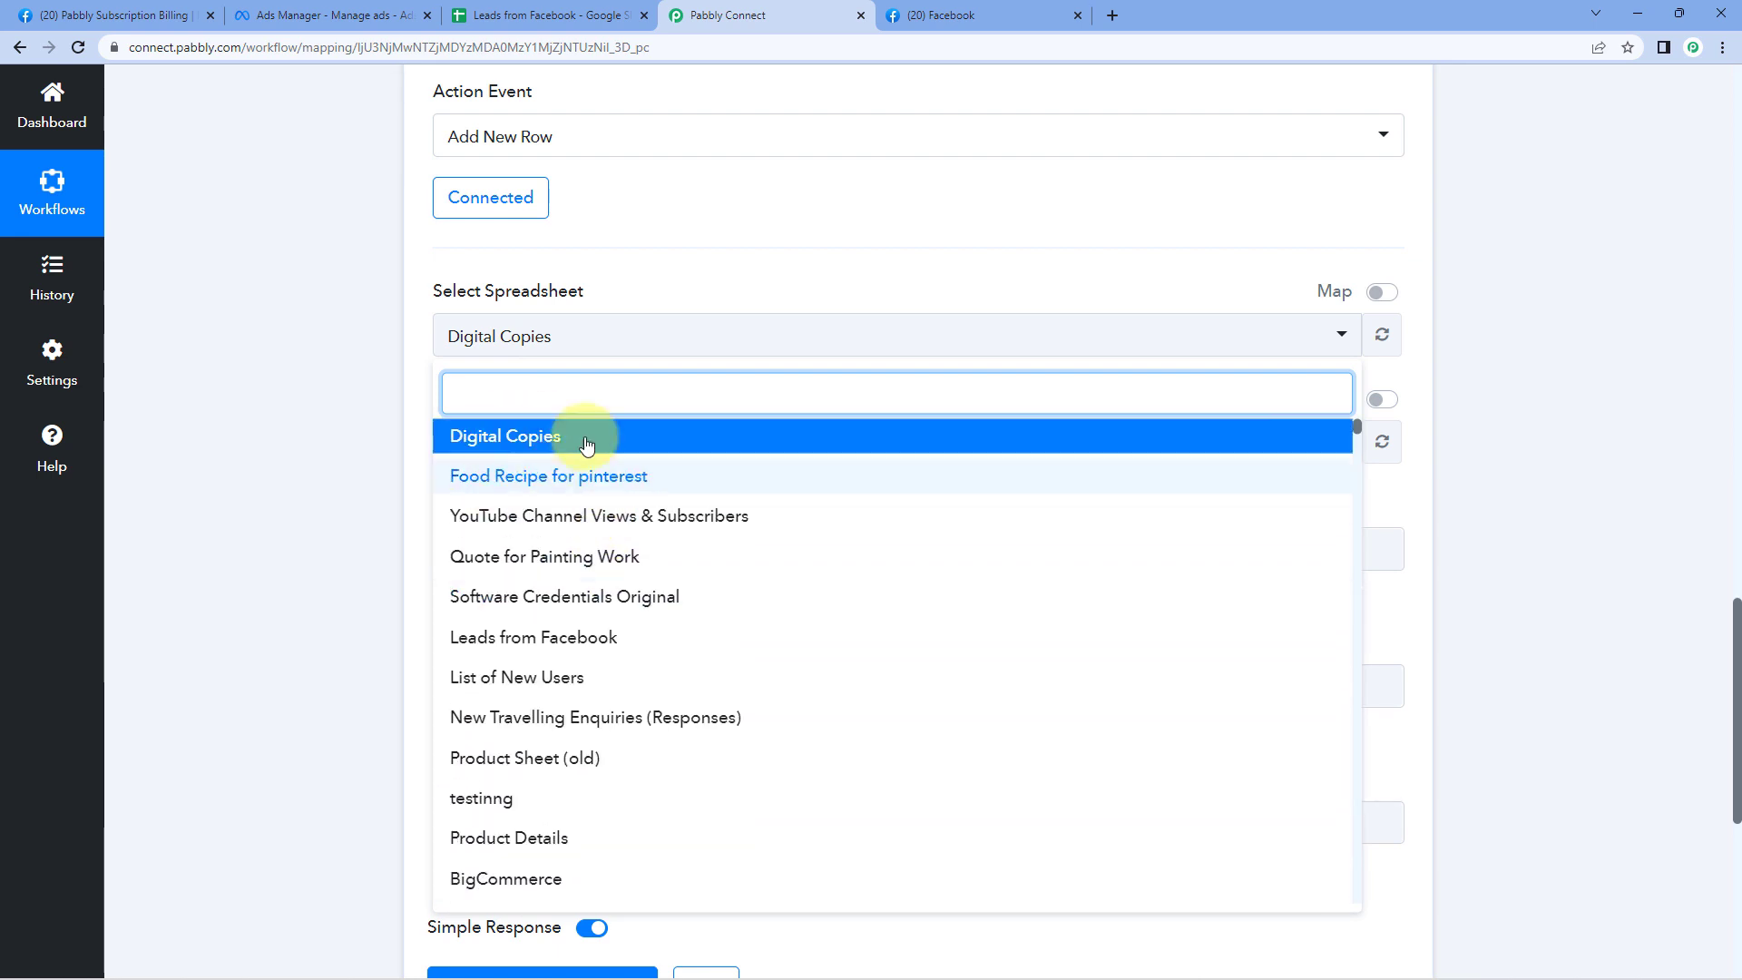
click(574, 11)
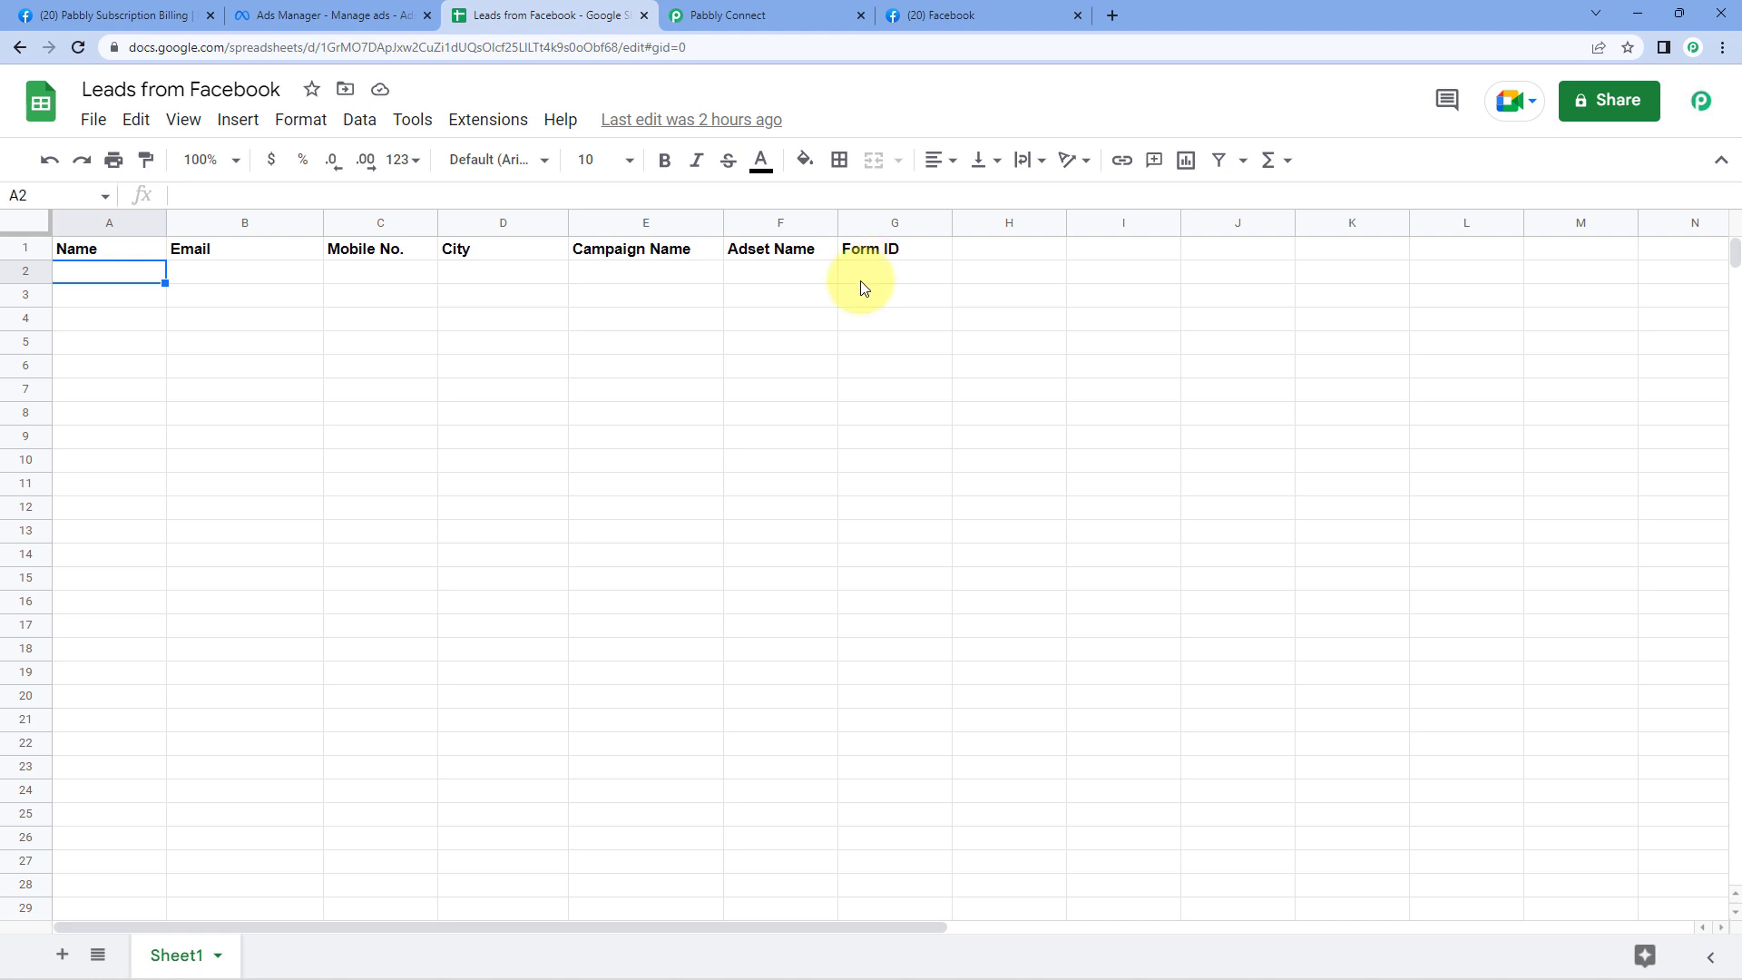
click(790, 12)
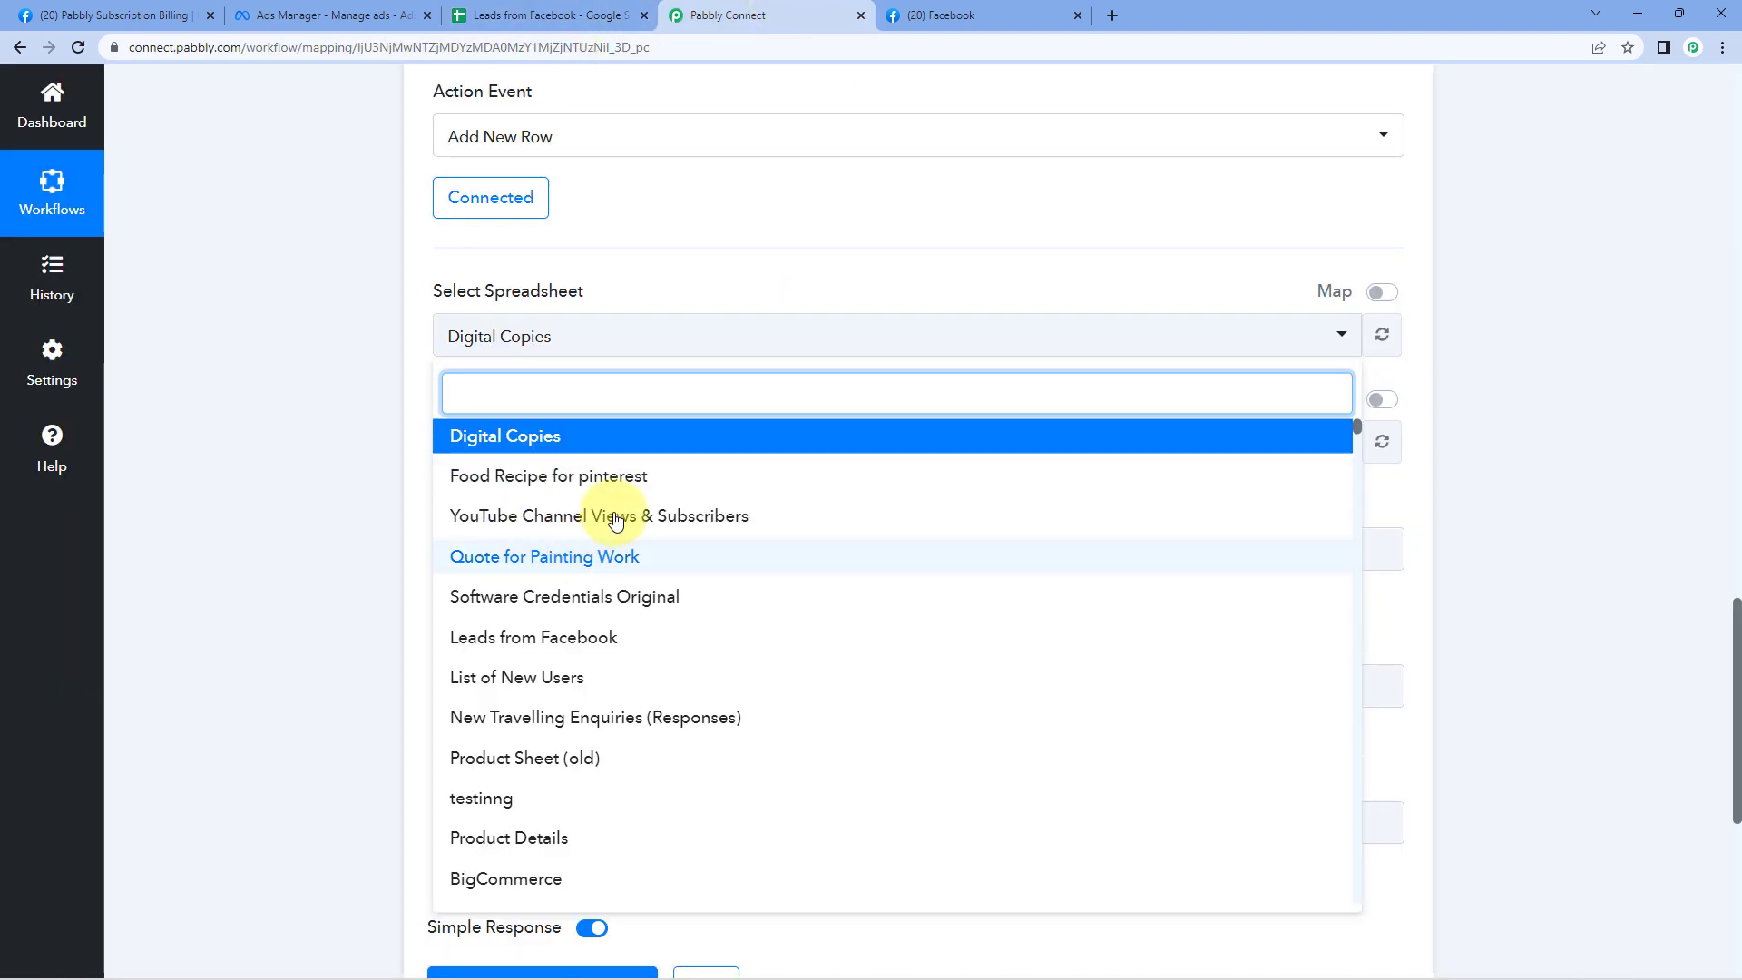
click(504, 639)
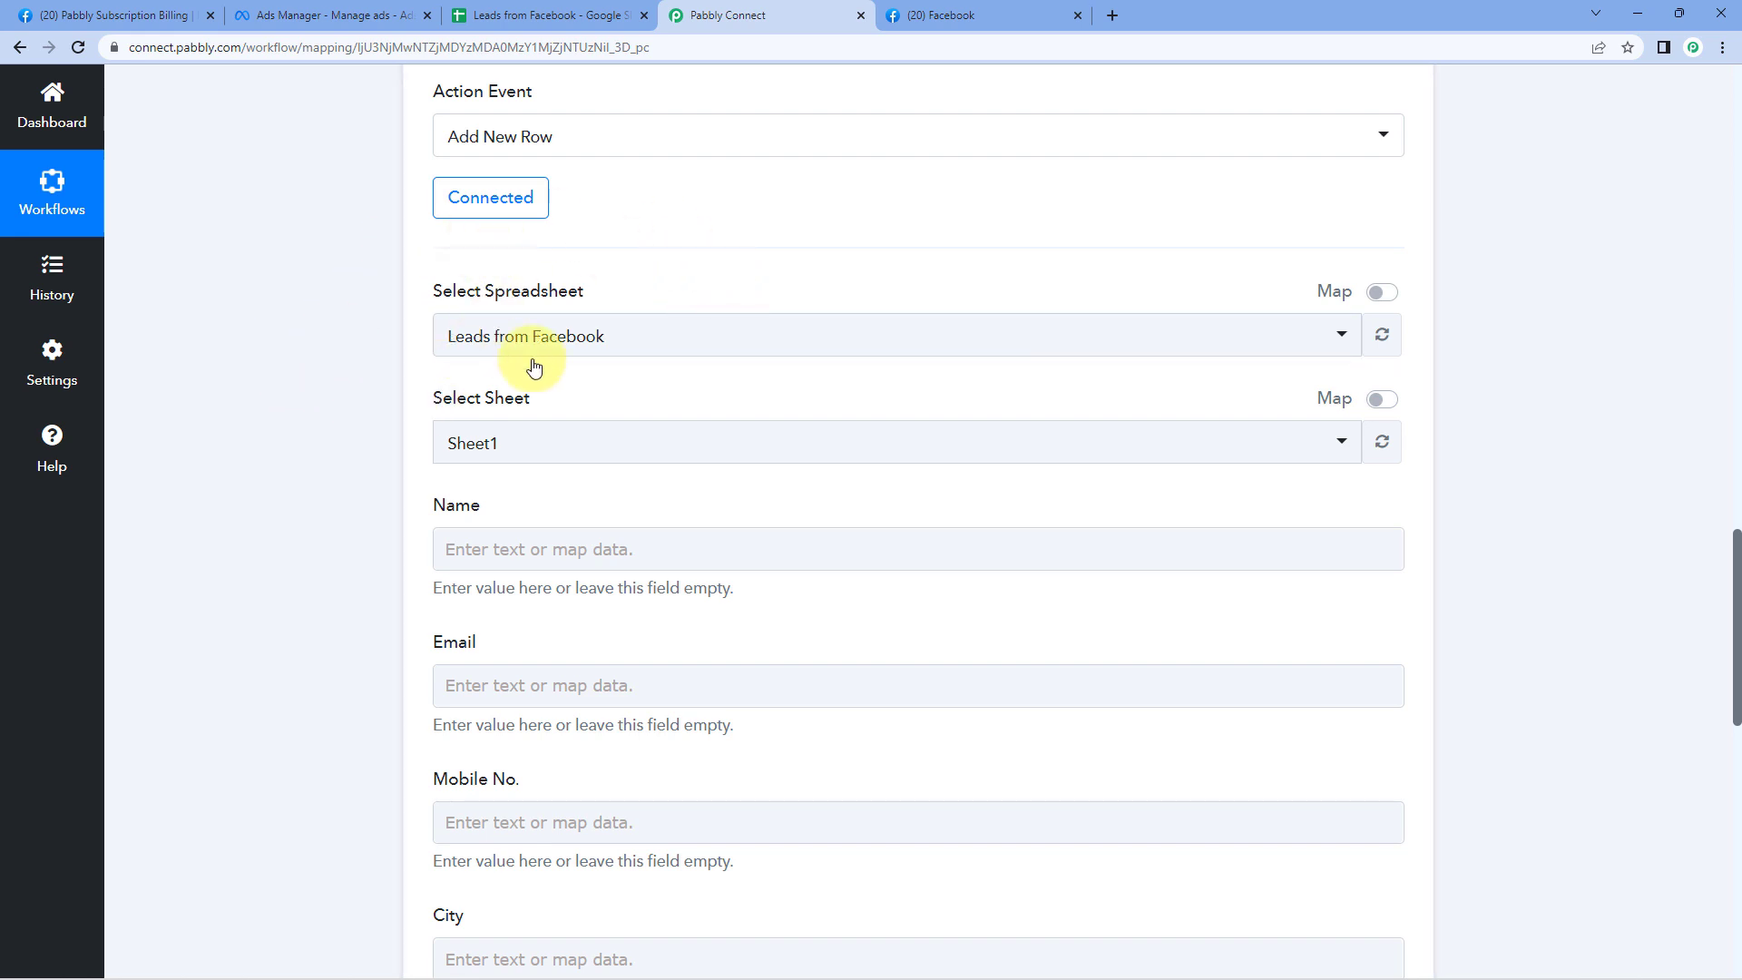
- Check the sheet name in the Leads from Facebook spreadsheet and select Sheet1 as the target sheet
scroll(322, 345, down, 1)
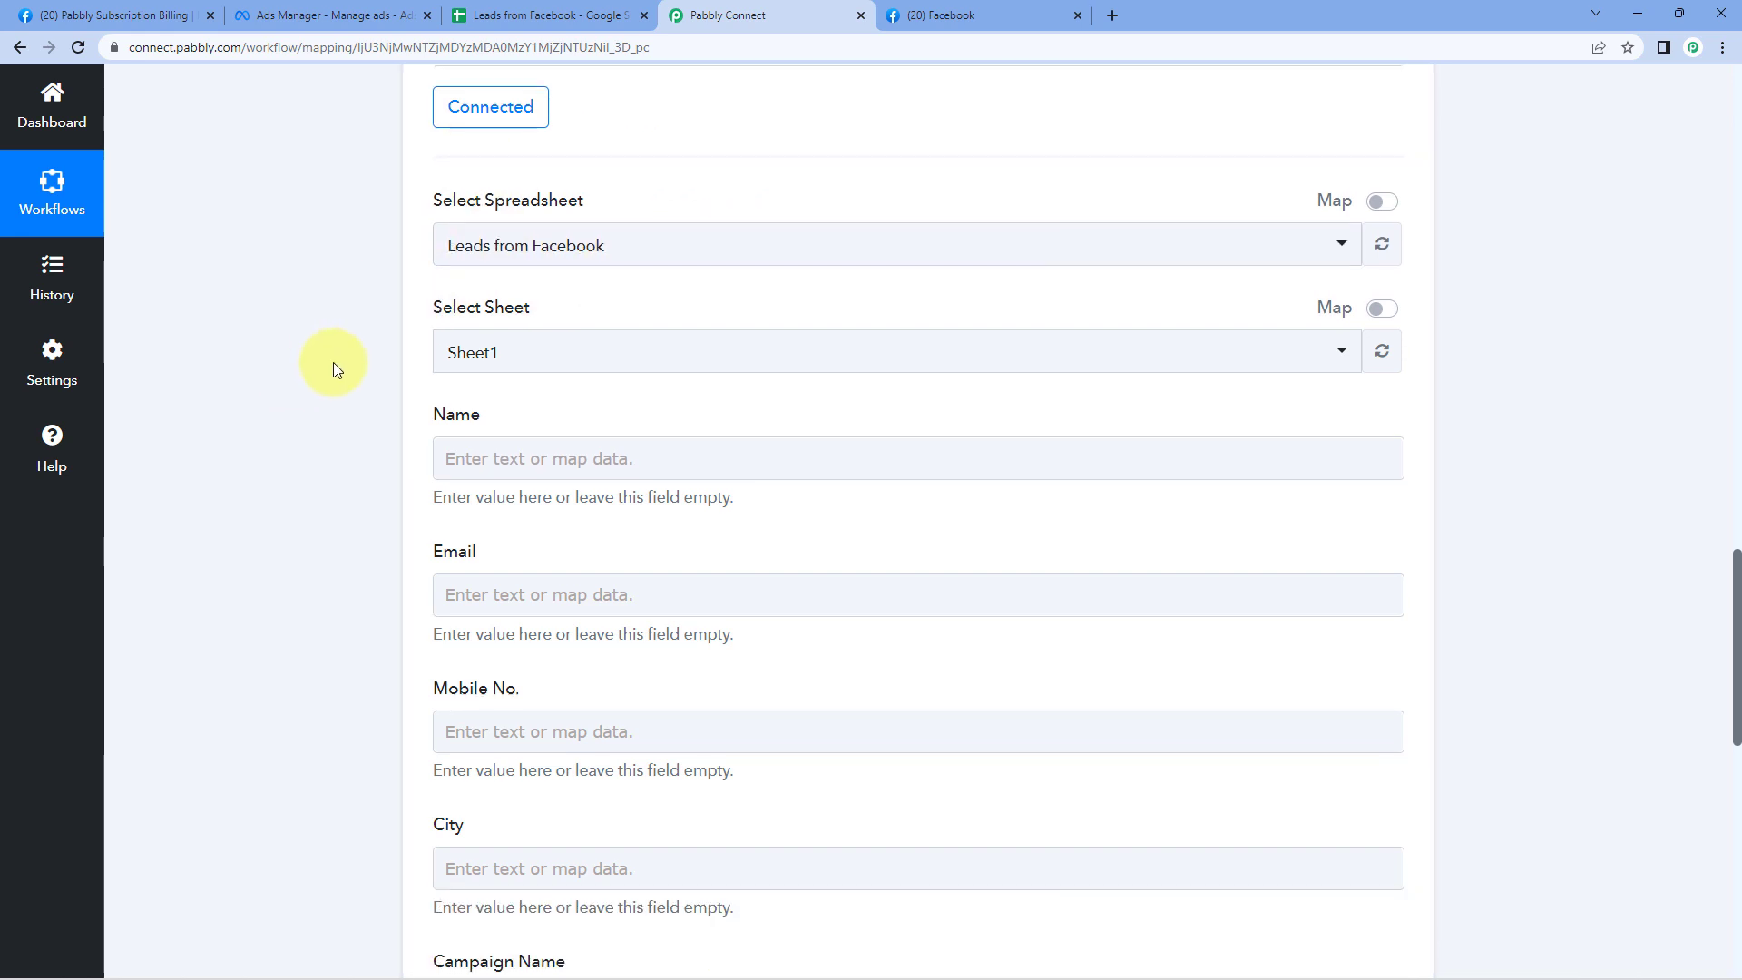
click(458, 5)
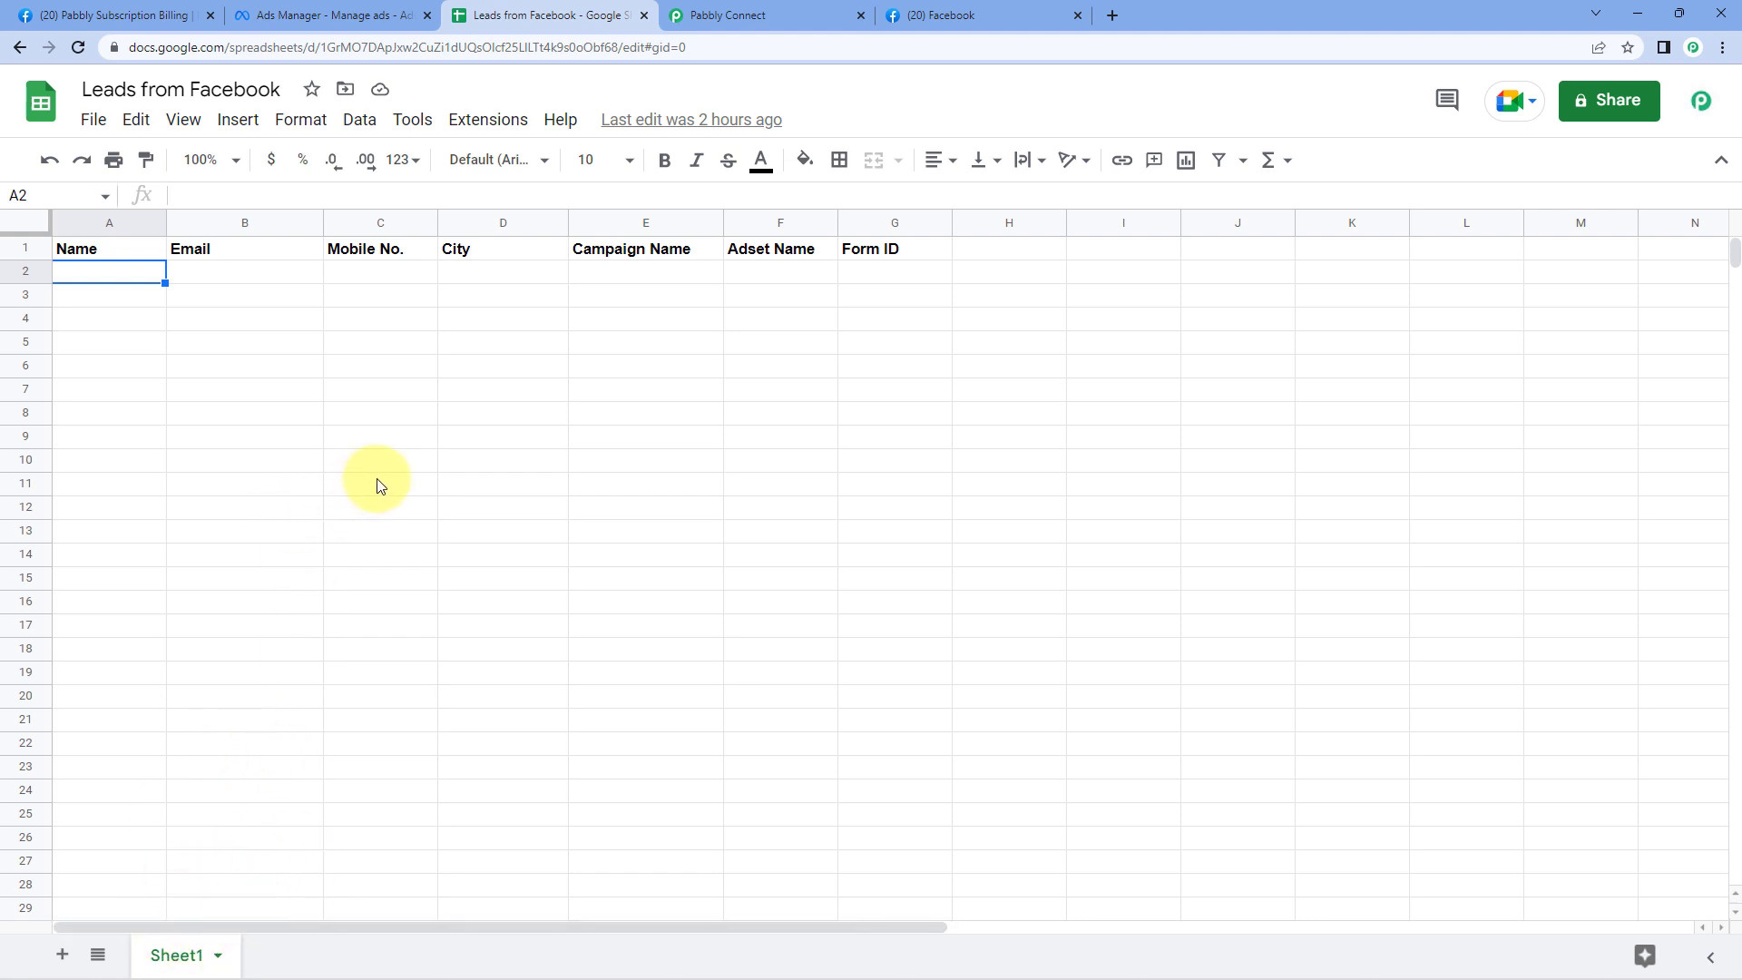
click(763, 22)
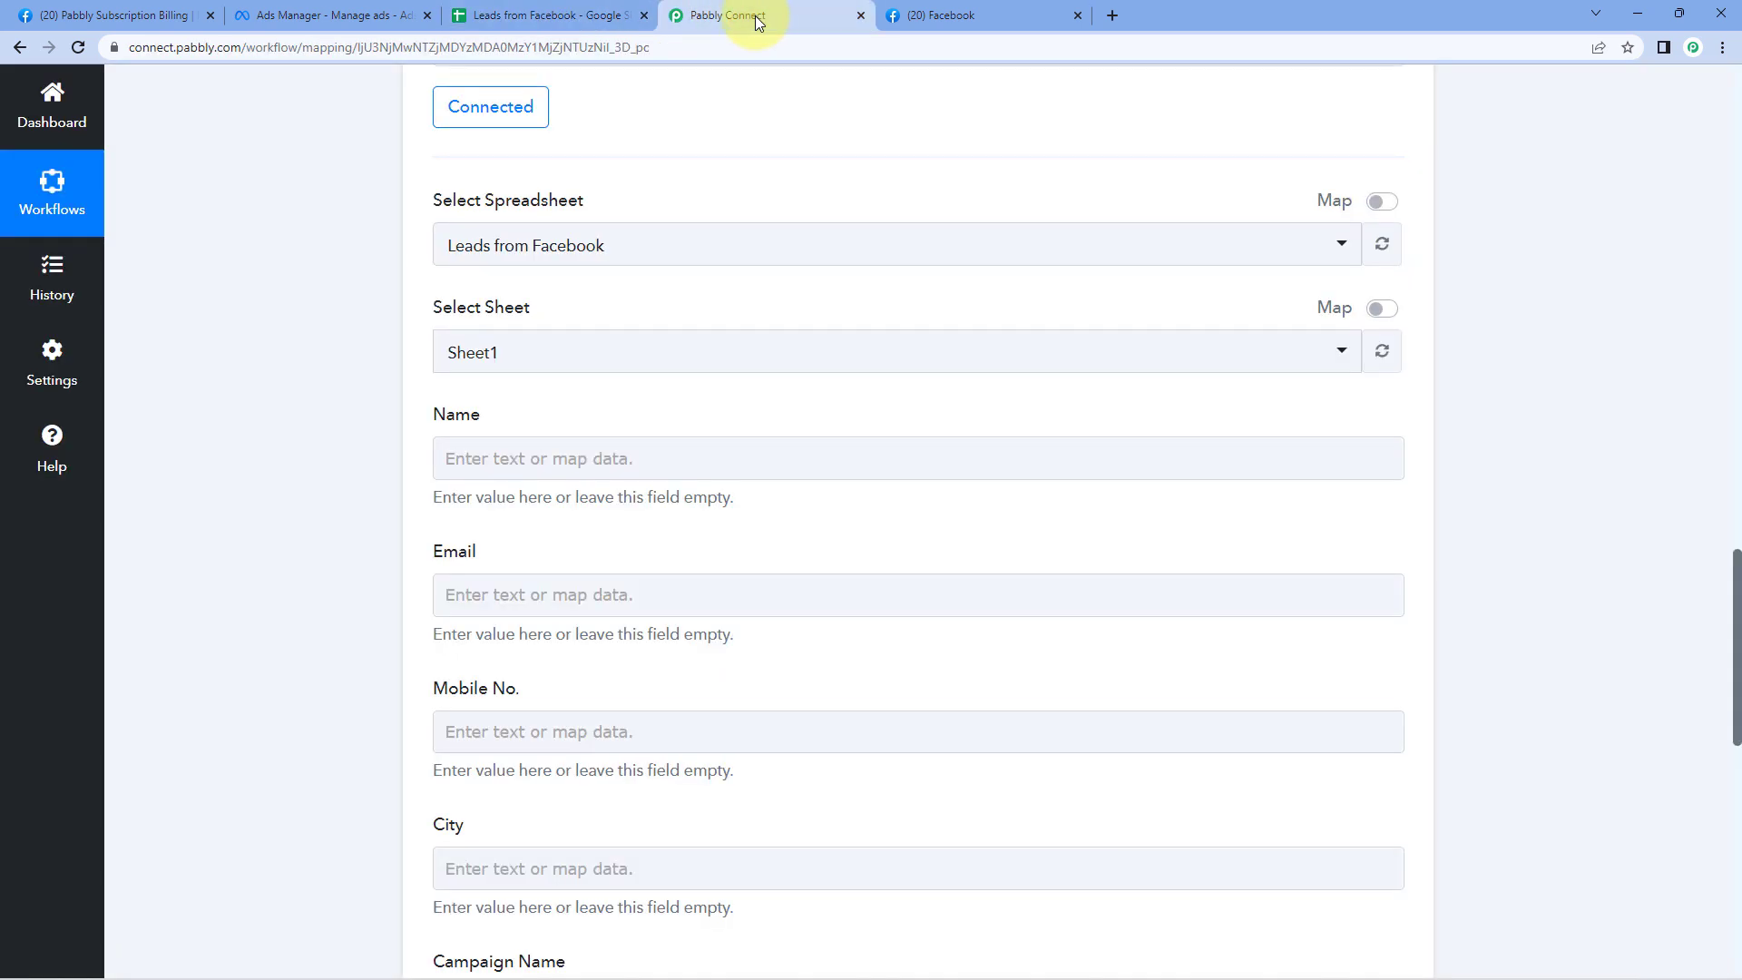
click(569, 360)
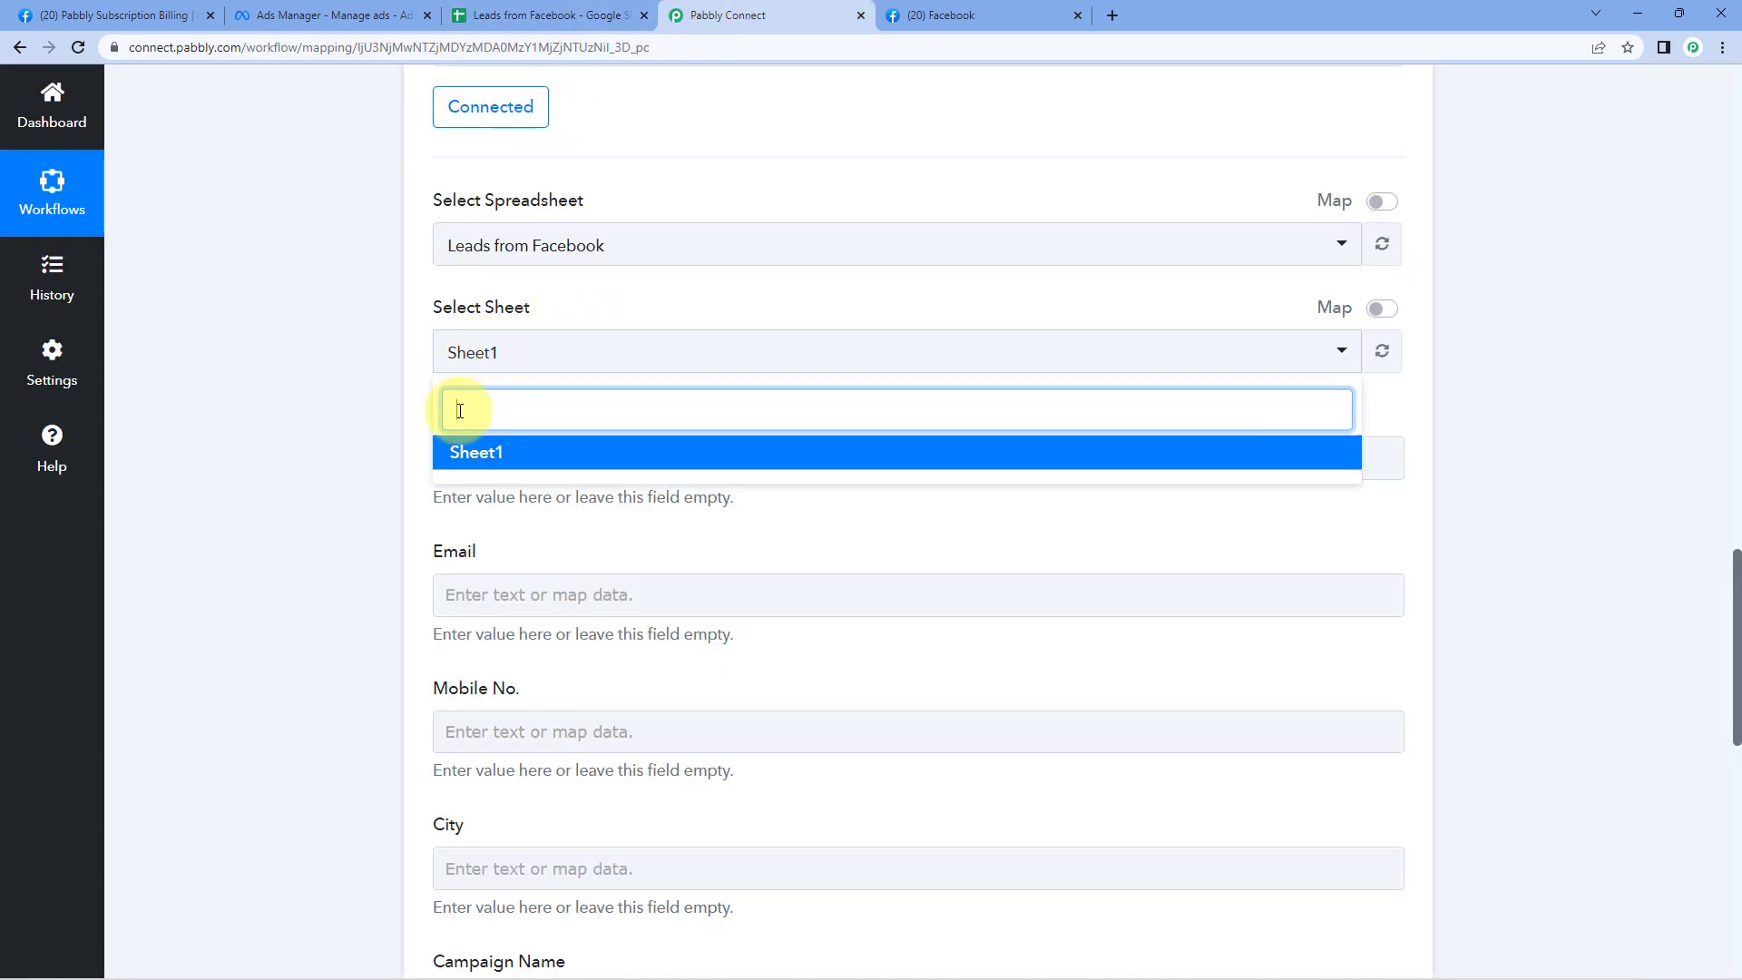
click(510, 452)
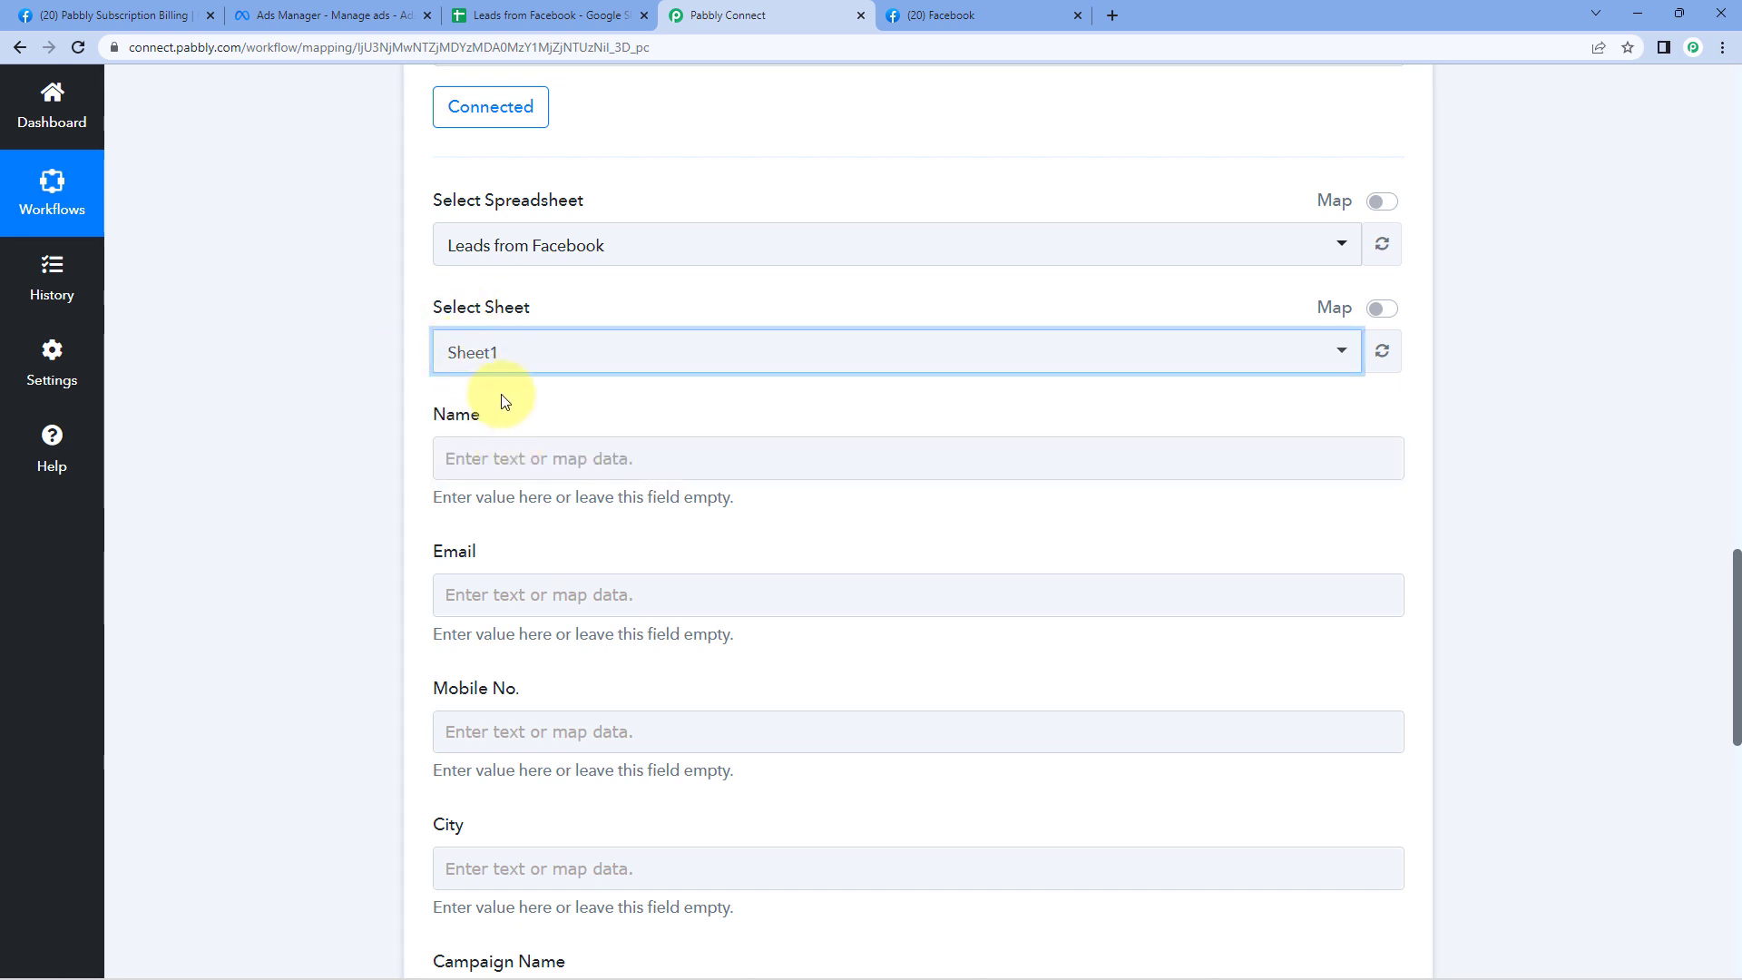
- Compare the action's mapping fields, from Name through Form ID, with the column headers in the Leads from Facebook sheet
scroll(505, 405, down, 2)
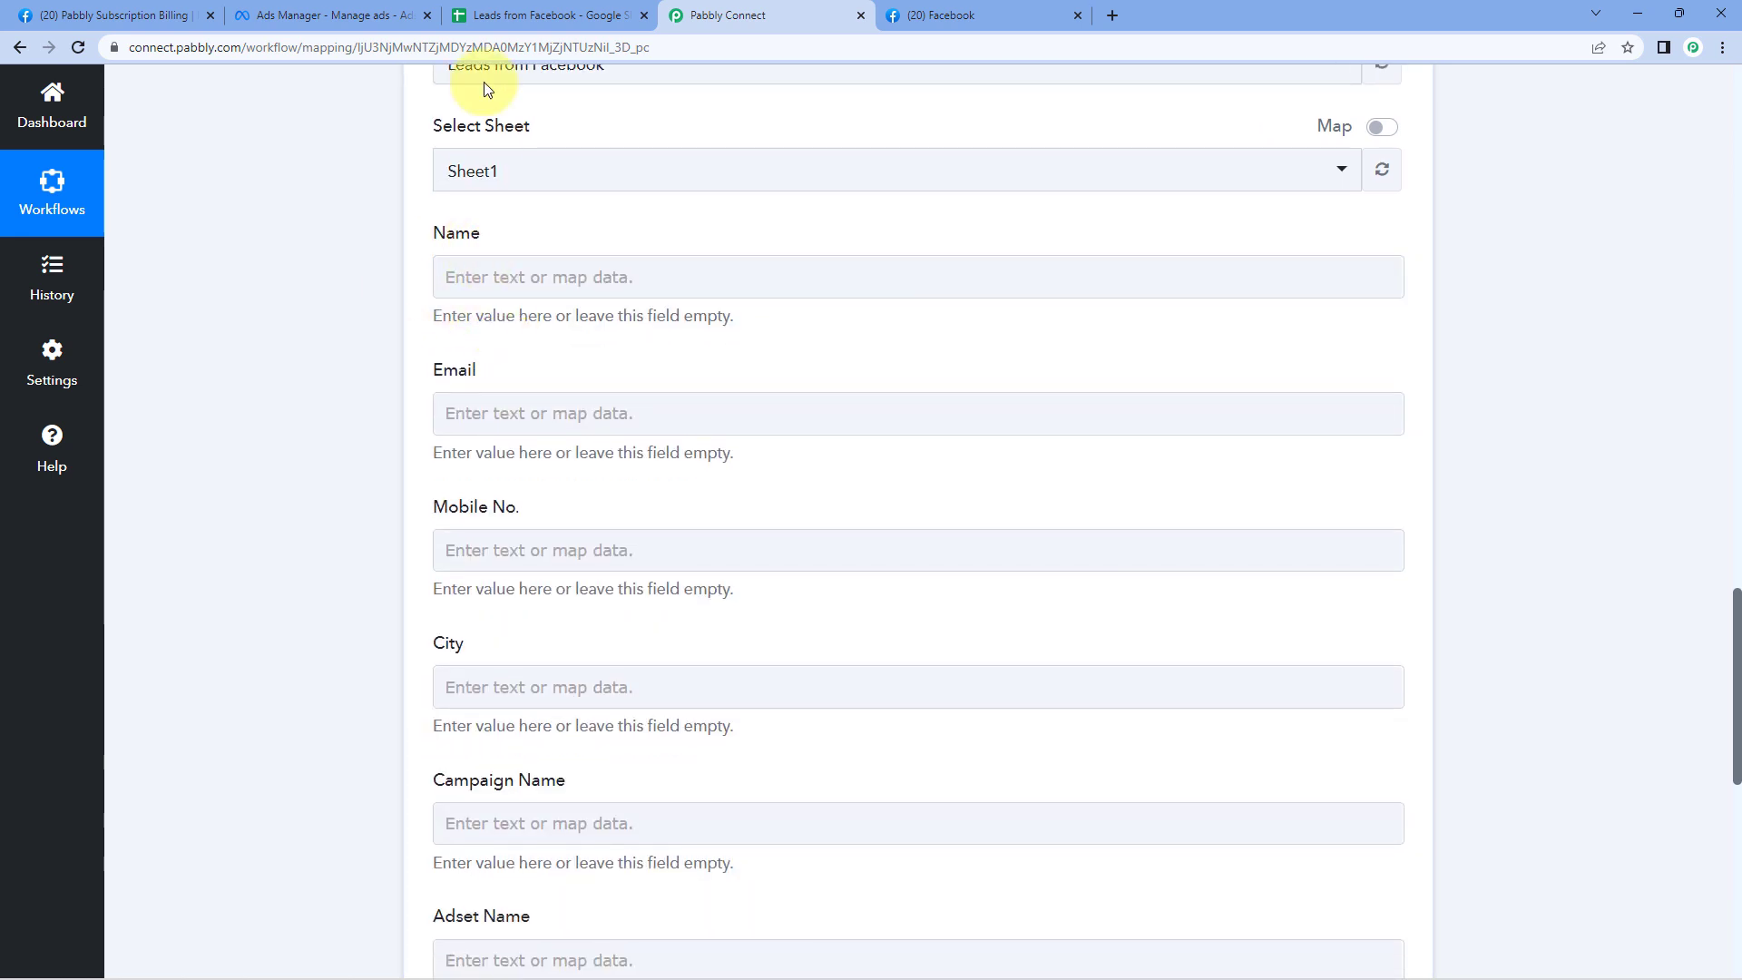
click(522, 11)
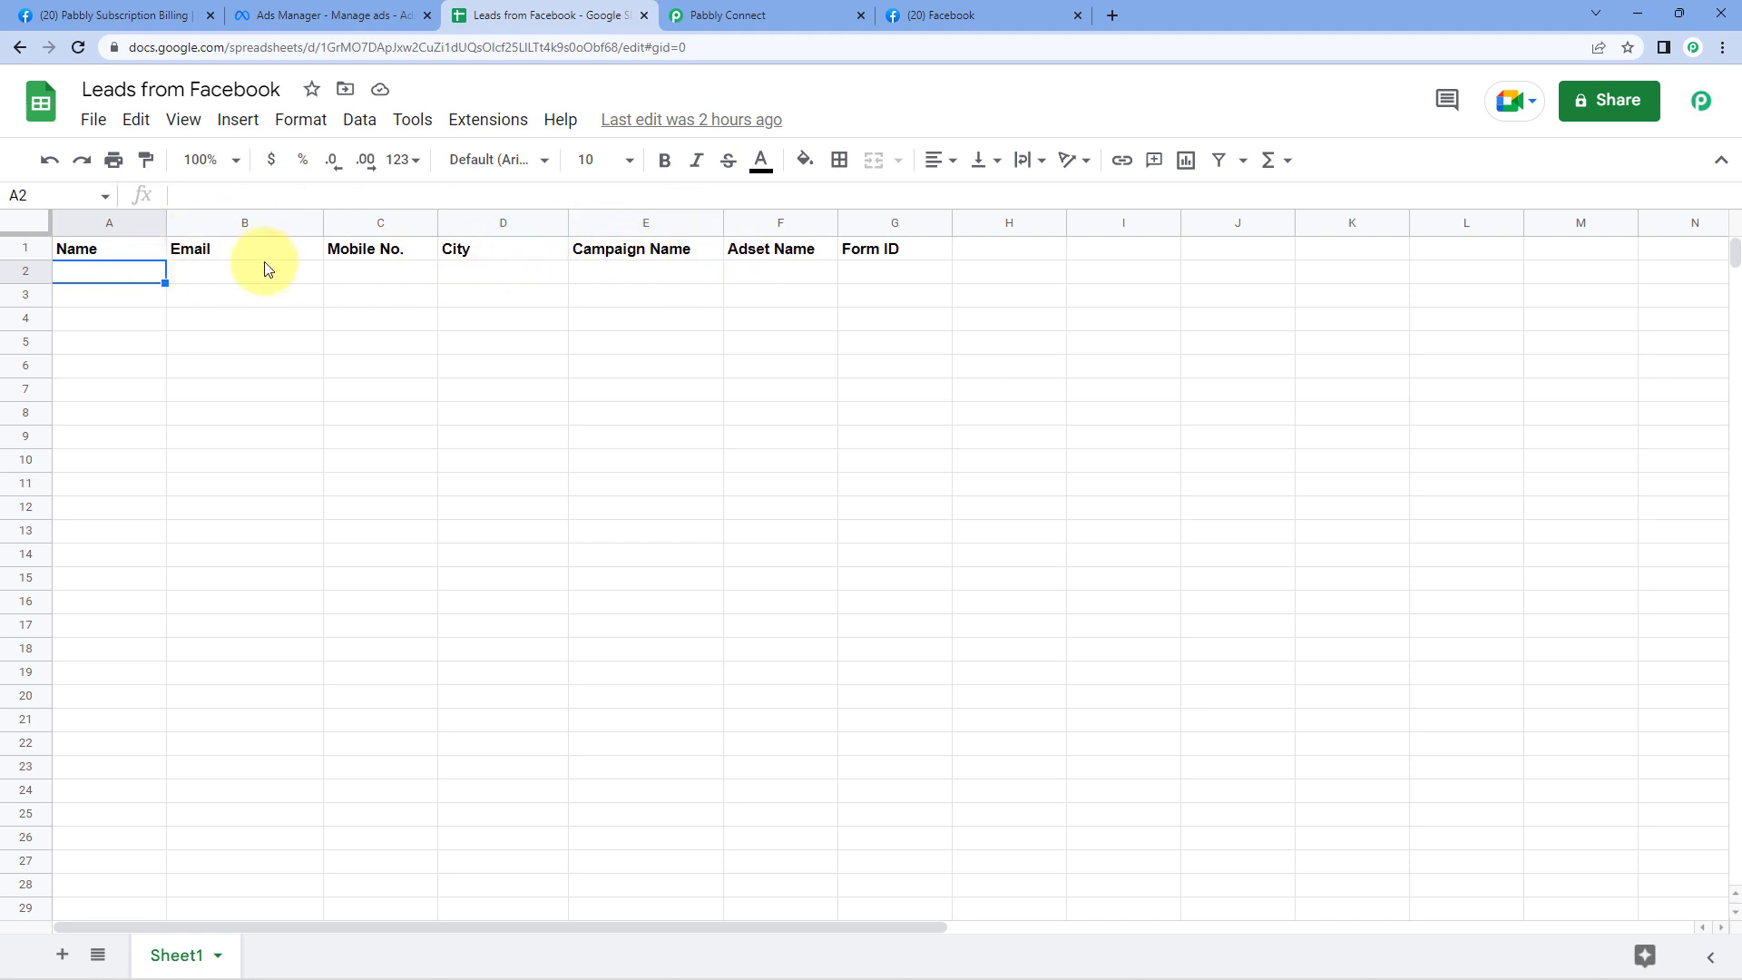
click(724, 11)
scroll(401, 299, down, 4)
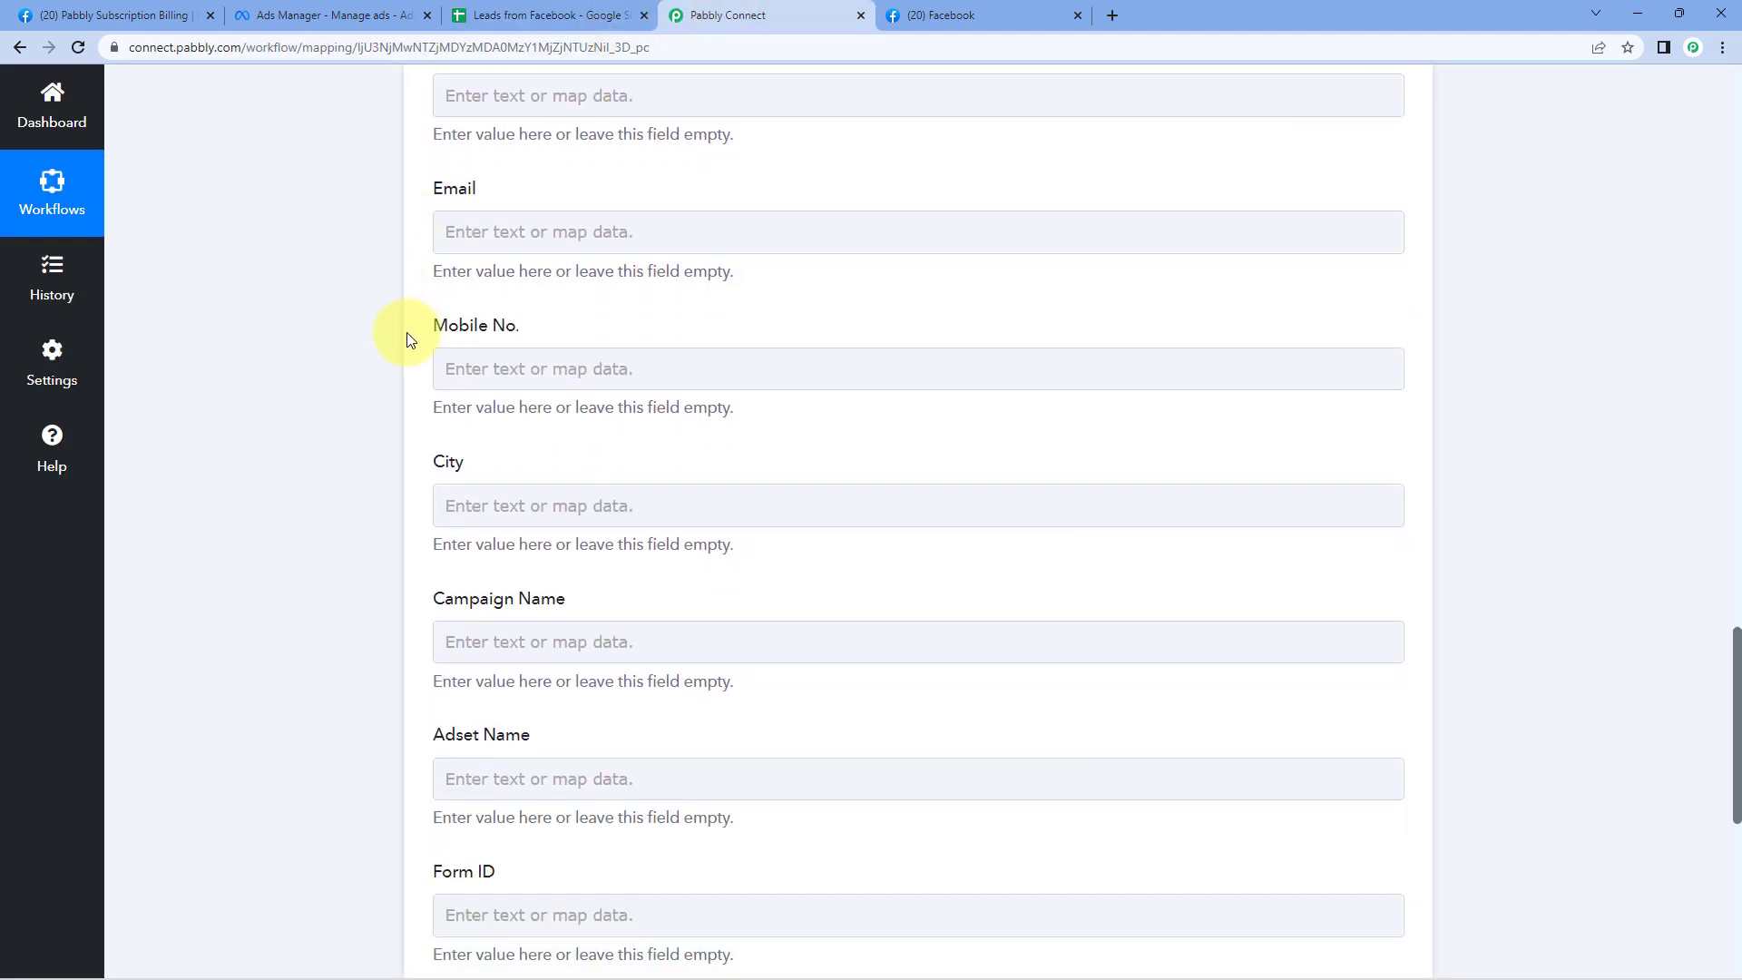
scroll(404, 339, up, 5)
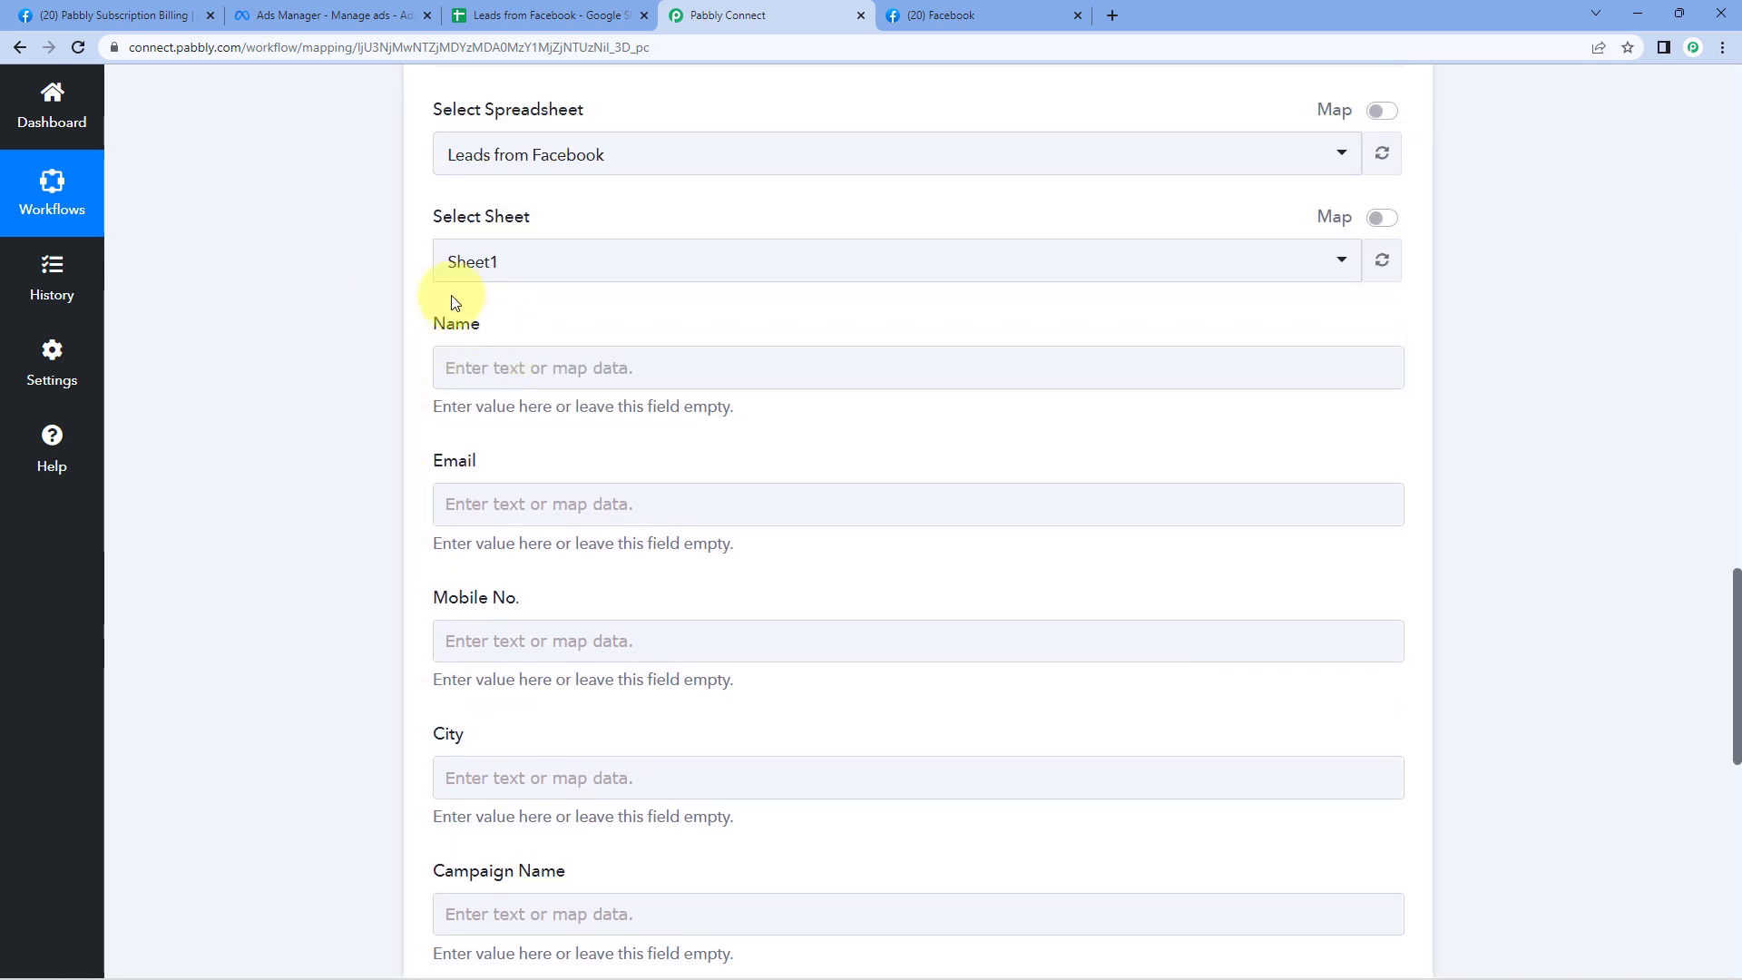
click(498, 11)
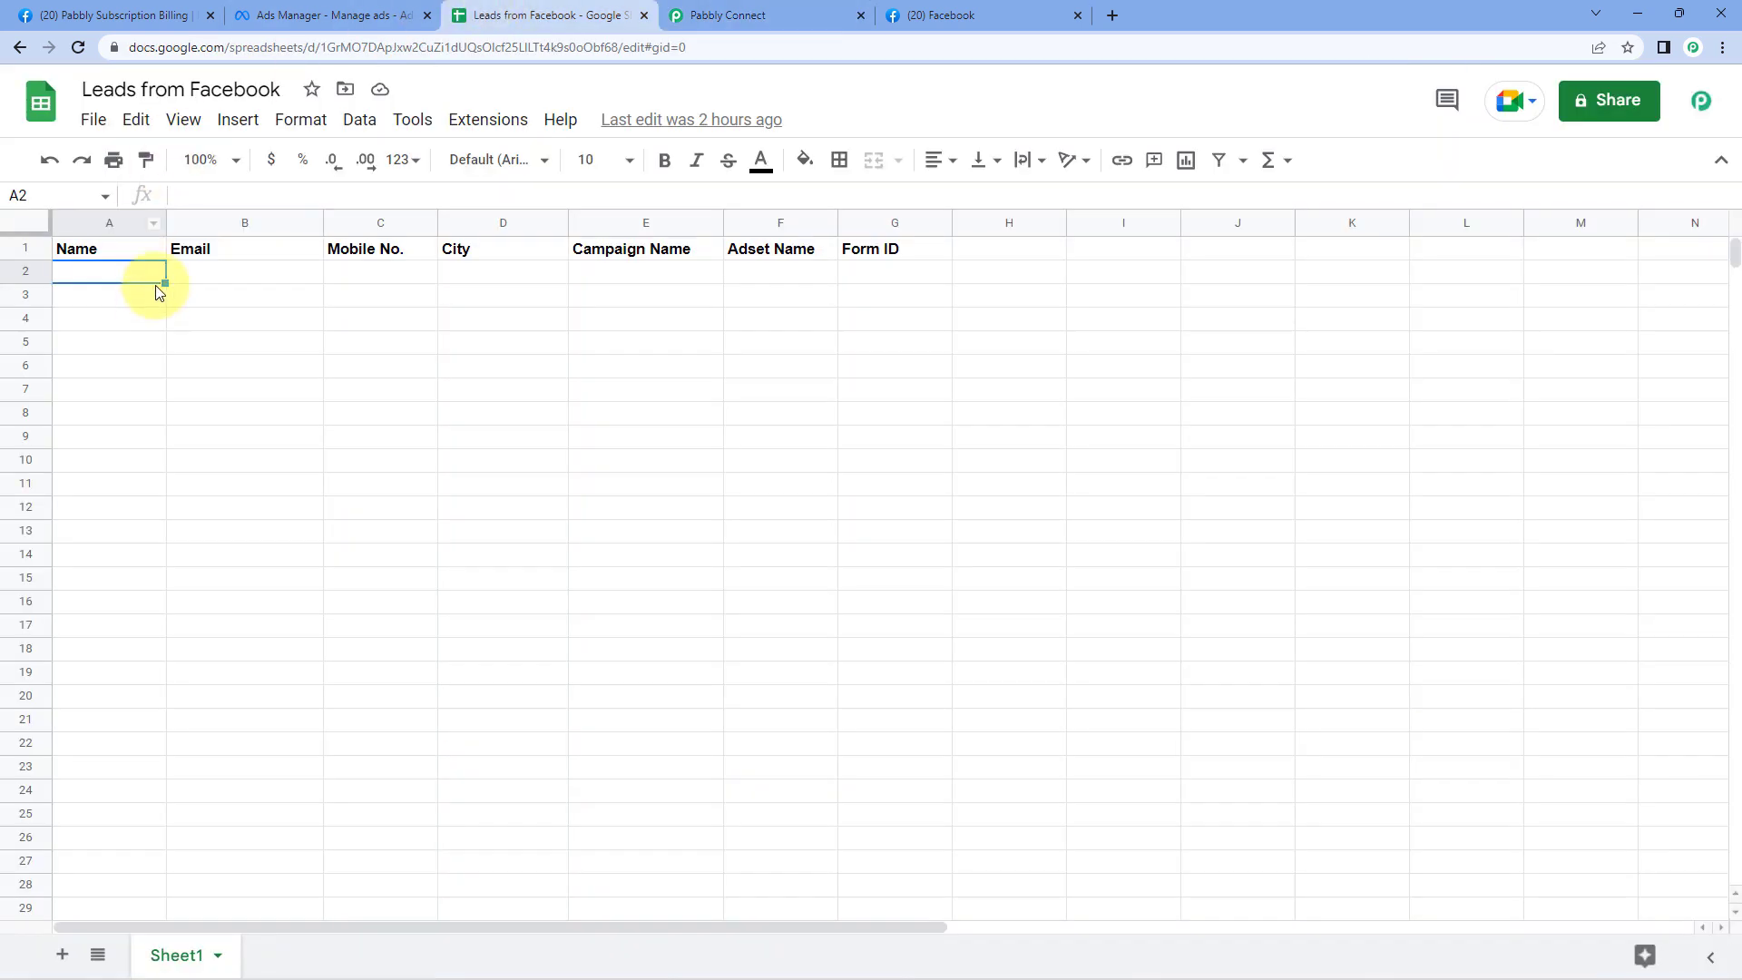
click(735, 14)
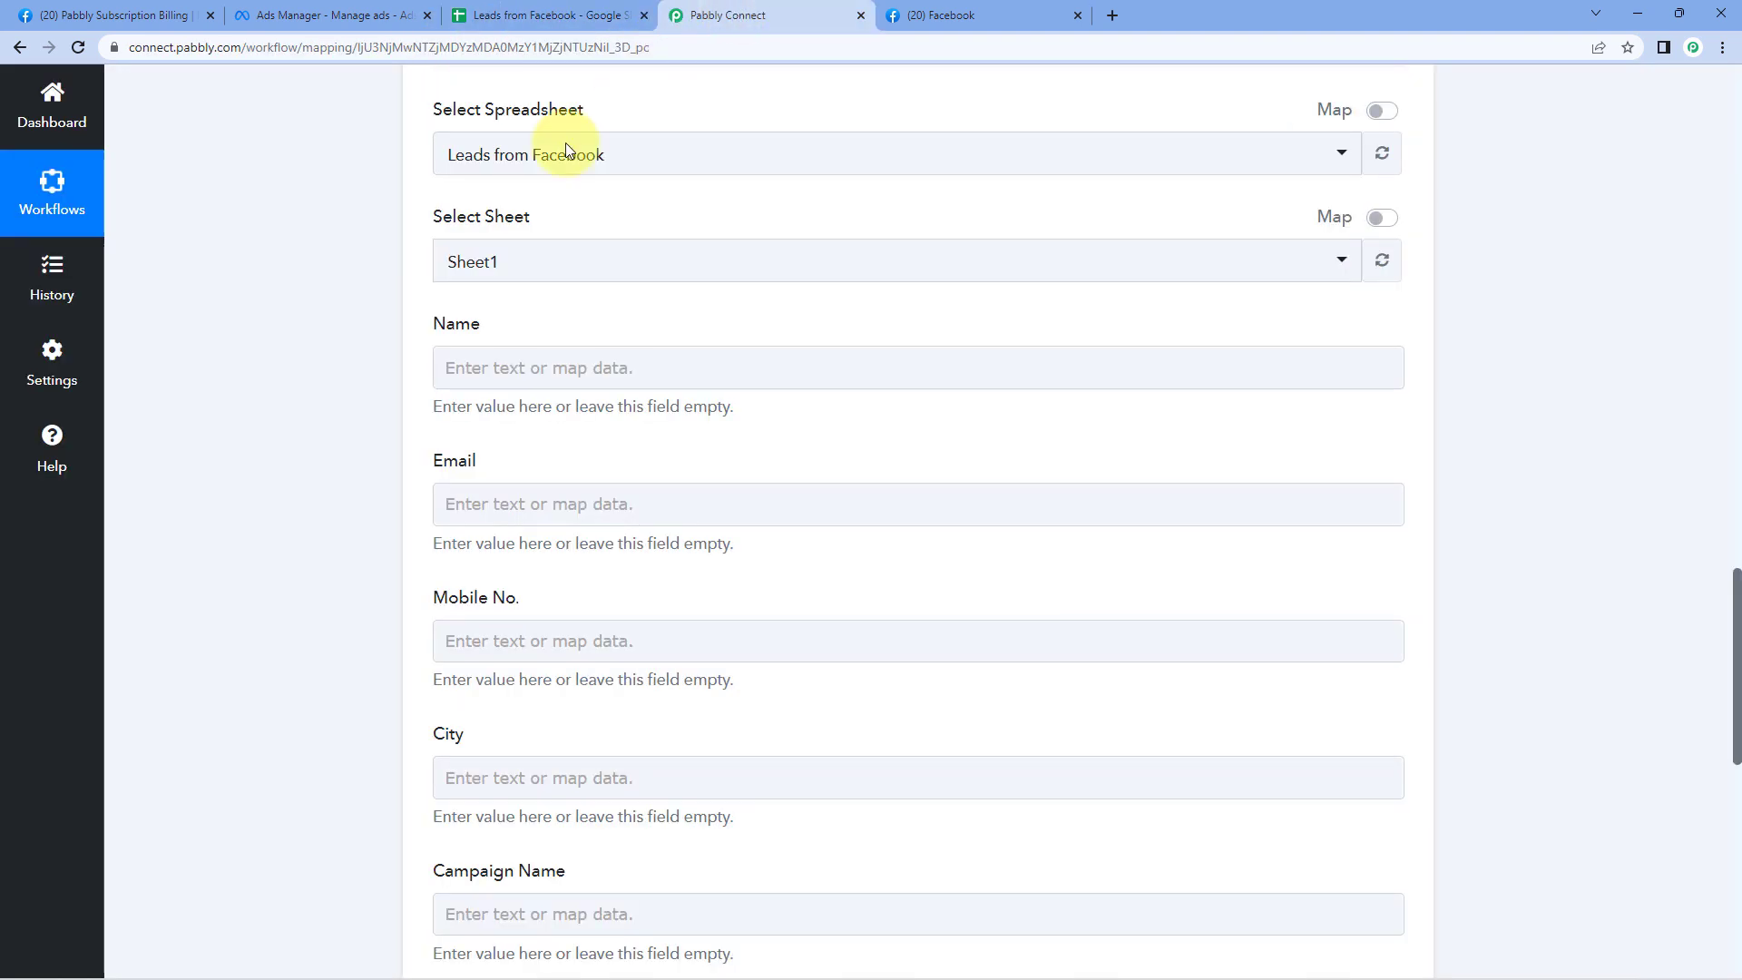
- Map the Name field to Res4 Full Name from the Facebook Lead Ads trigger response
click(521, 372)
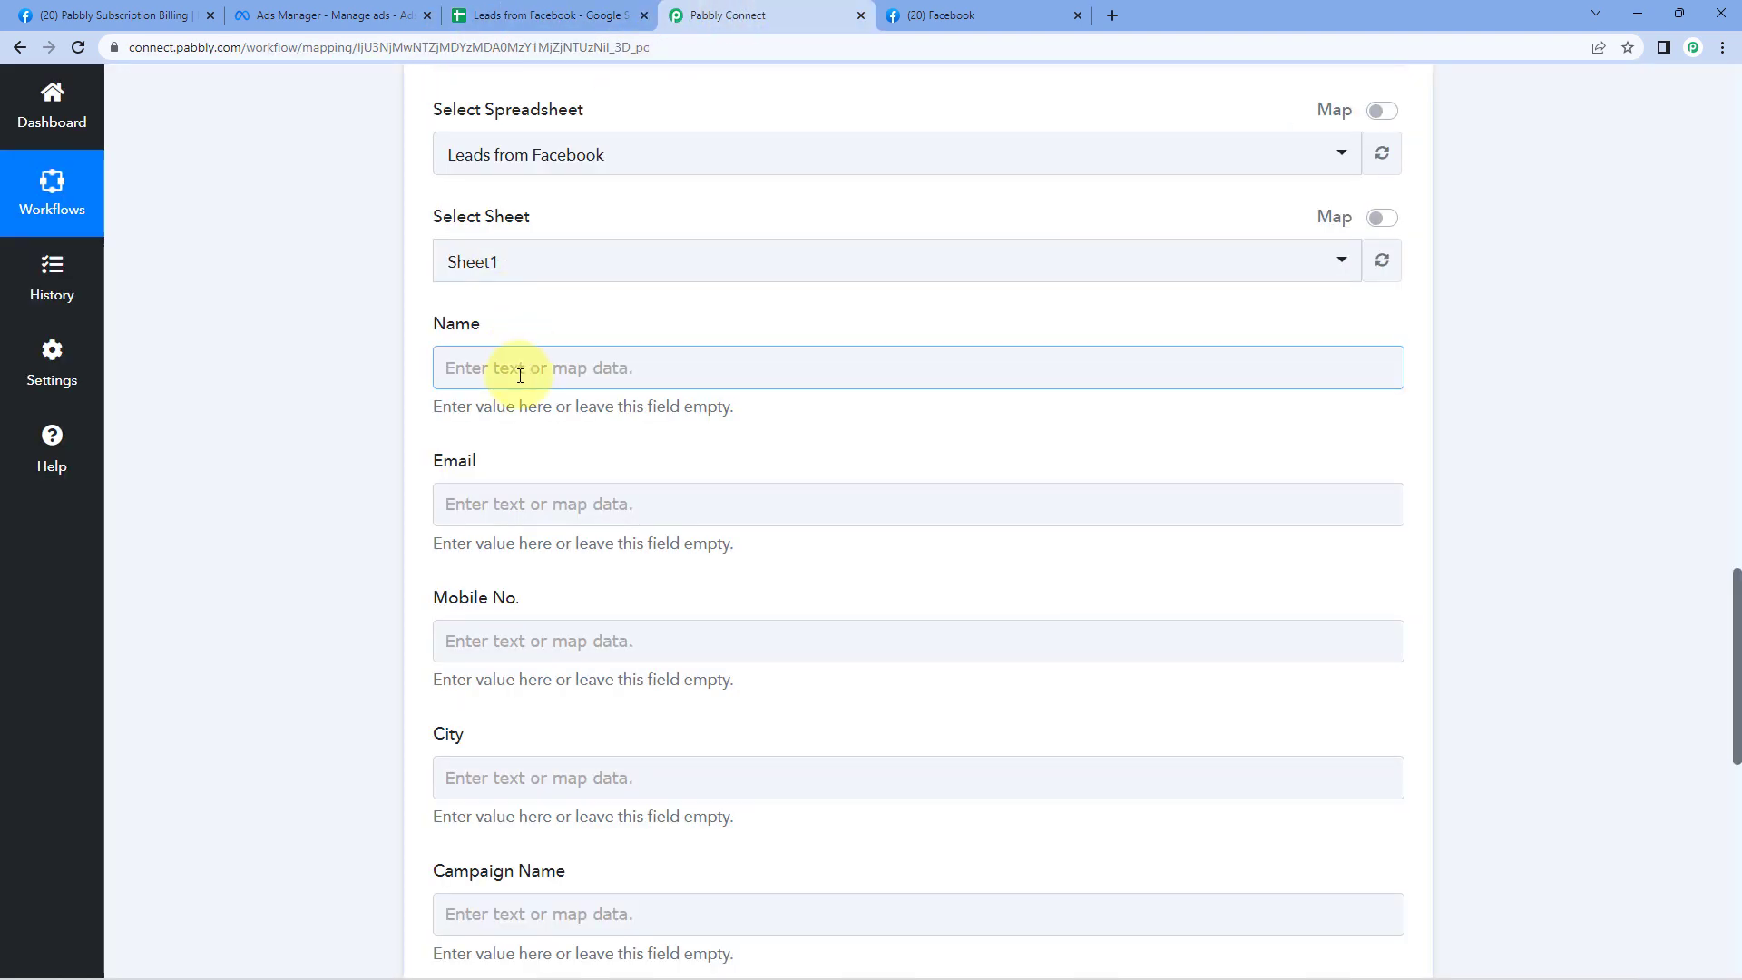
click(475, 343)
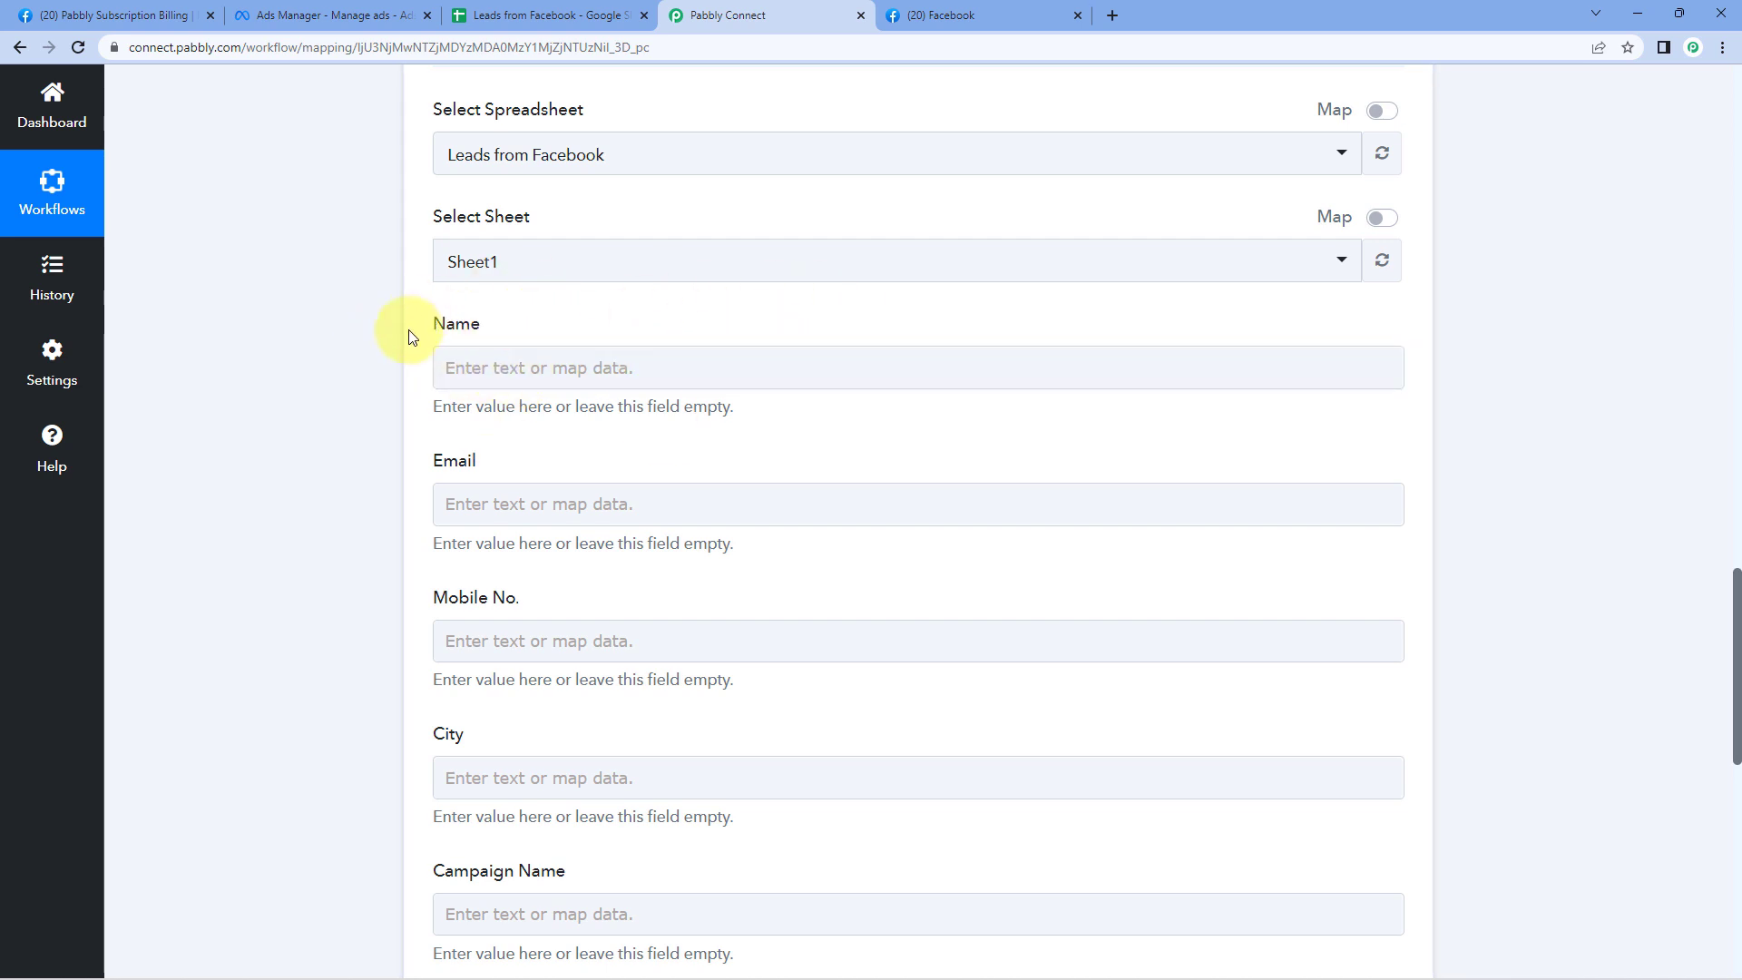
scroll(381, 339, down, 1)
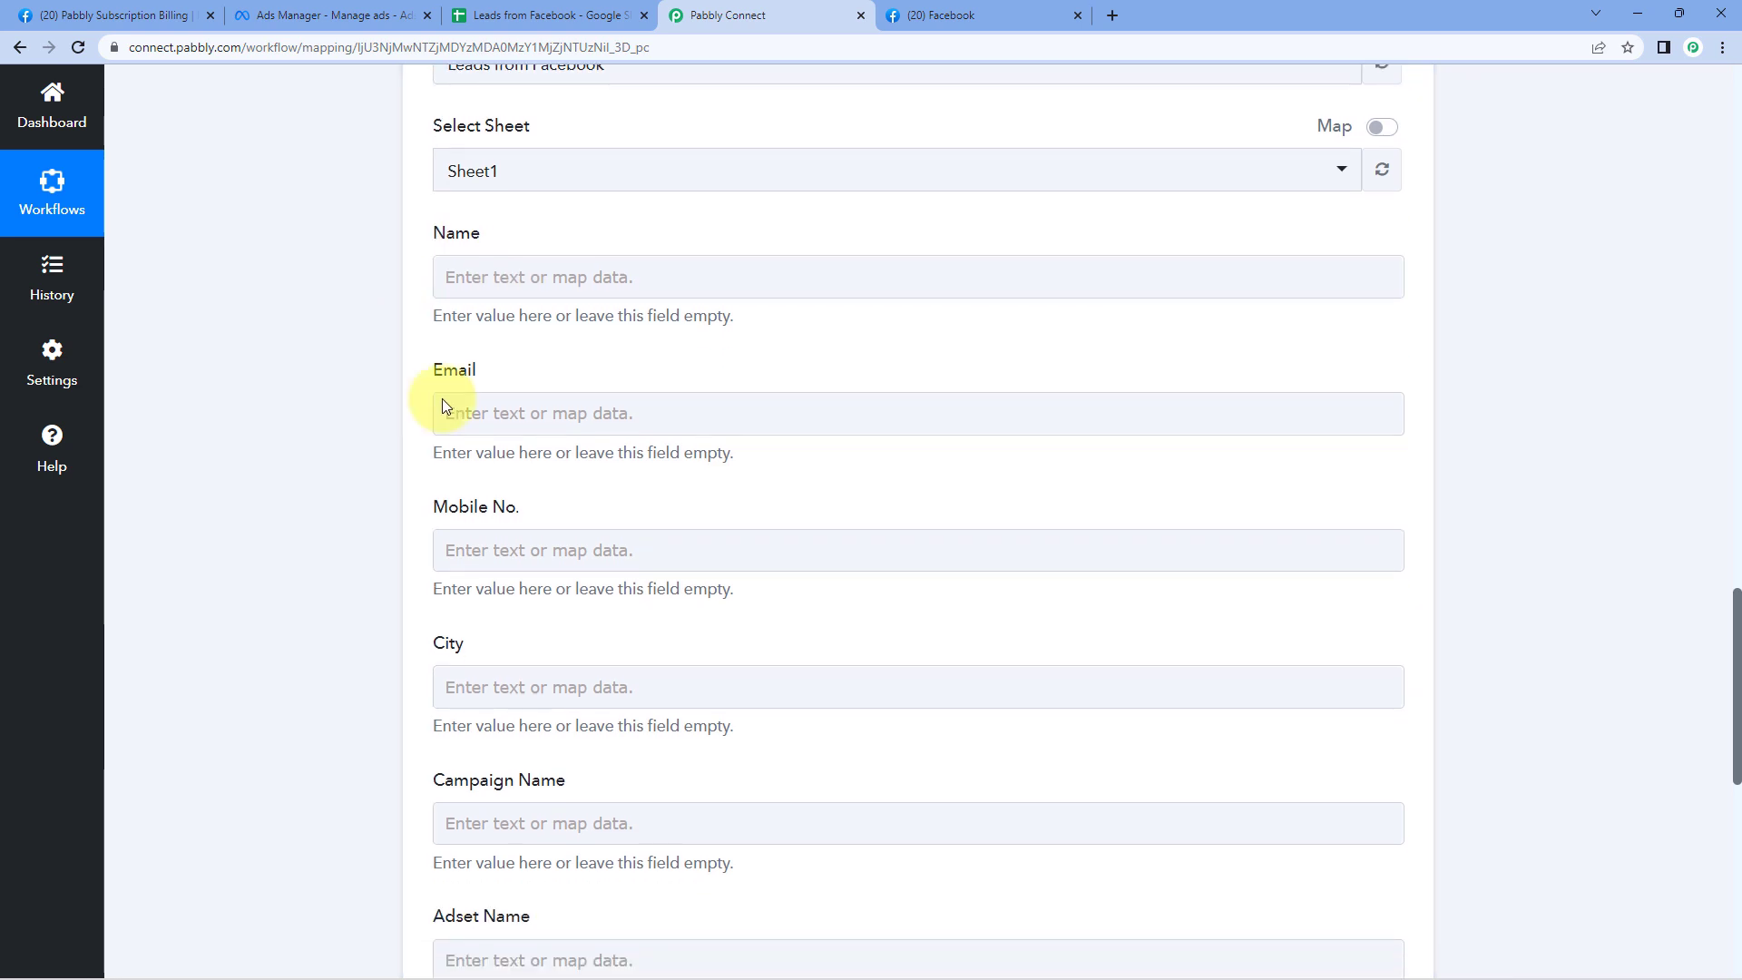
click(468, 277)
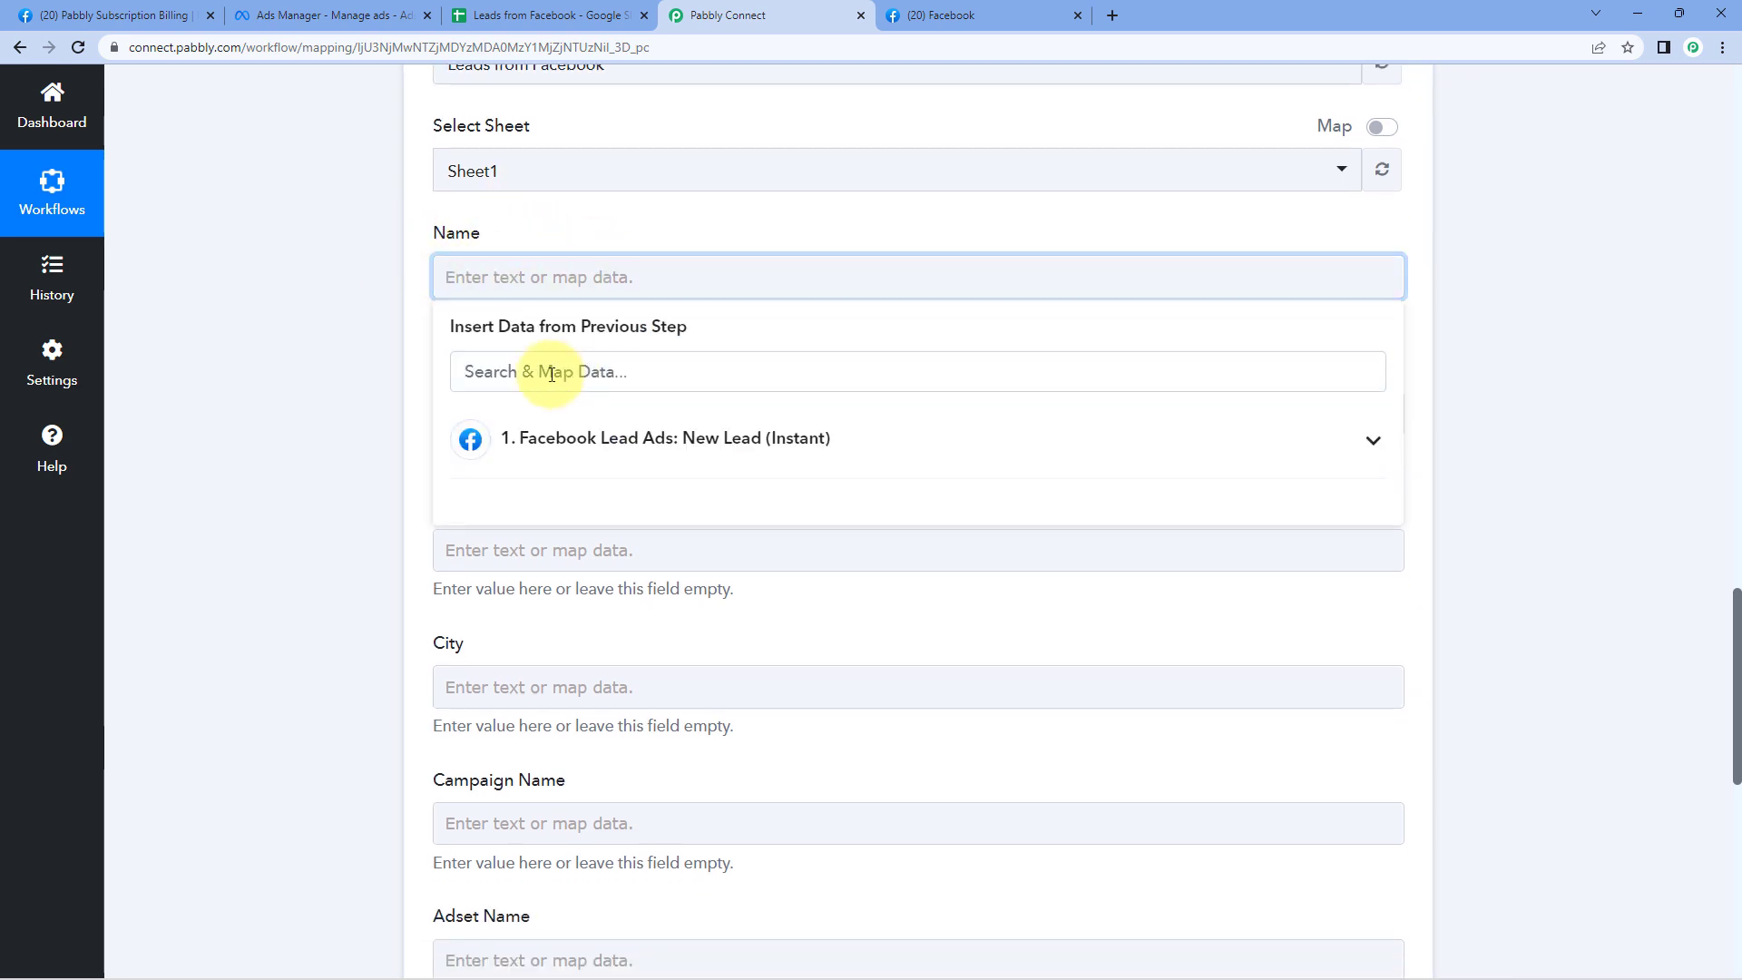
click(789, 440)
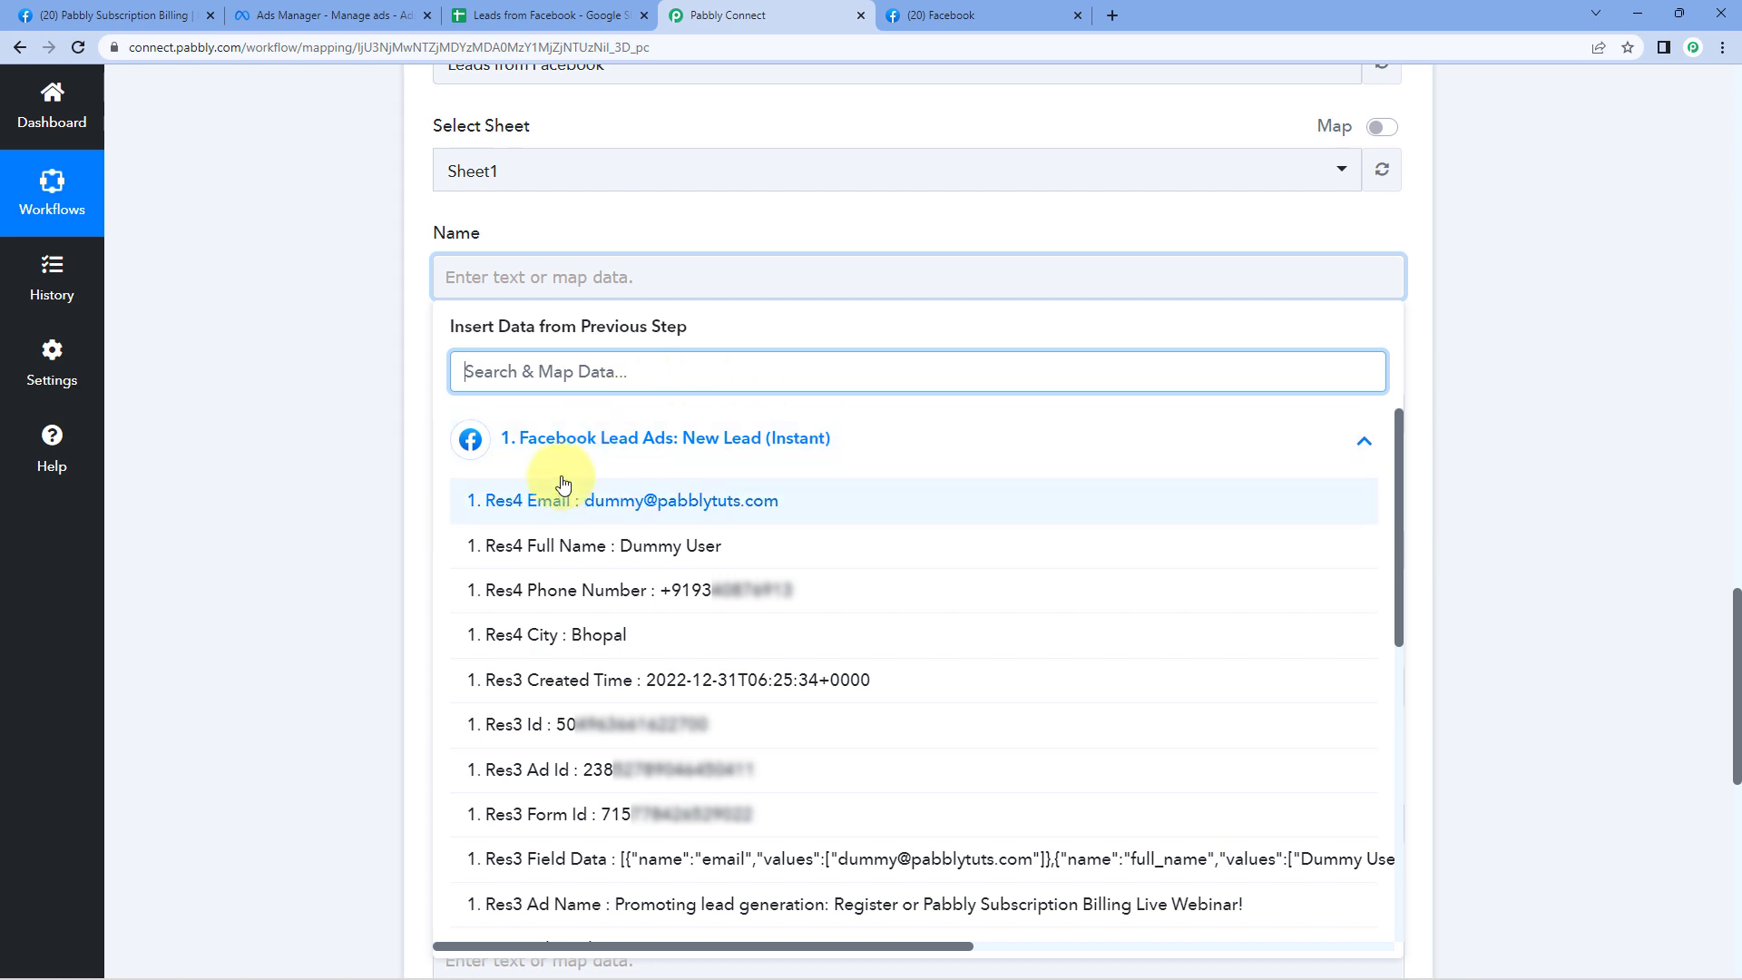
click(581, 551)
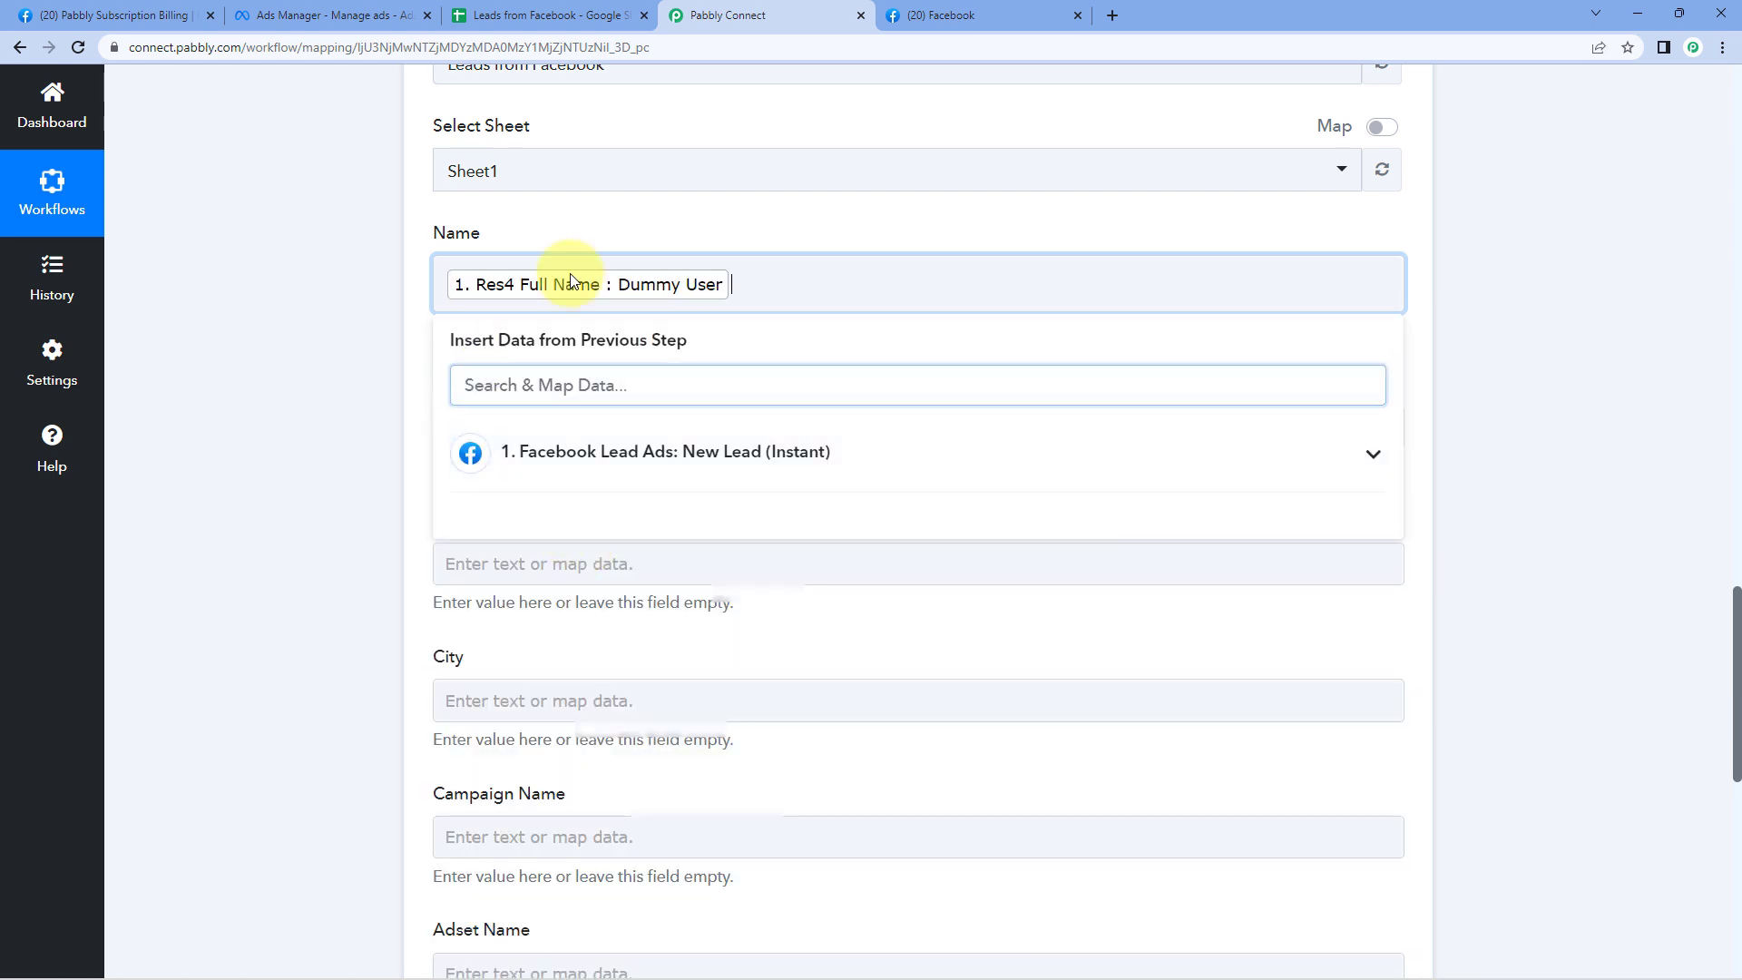
click(634, 214)
- Map the Email field to Res4 Email from the Facebook Lead Ads trigger response
scroll(352, 315, down, 3)
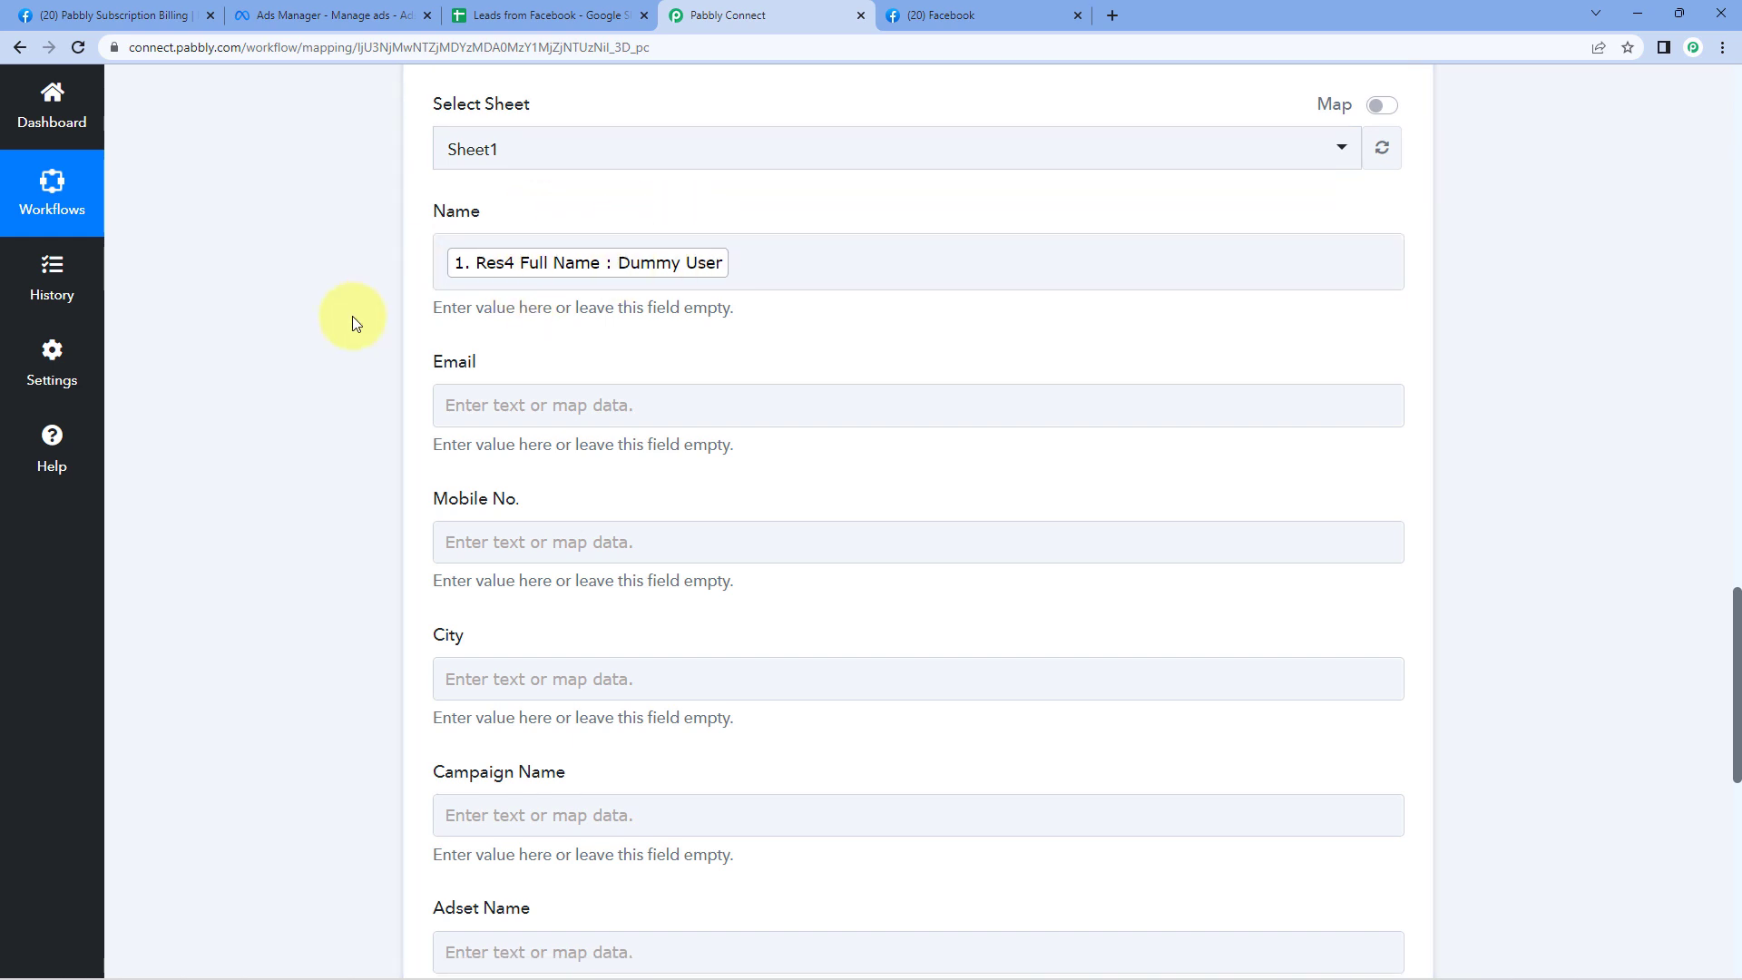
click(539, 136)
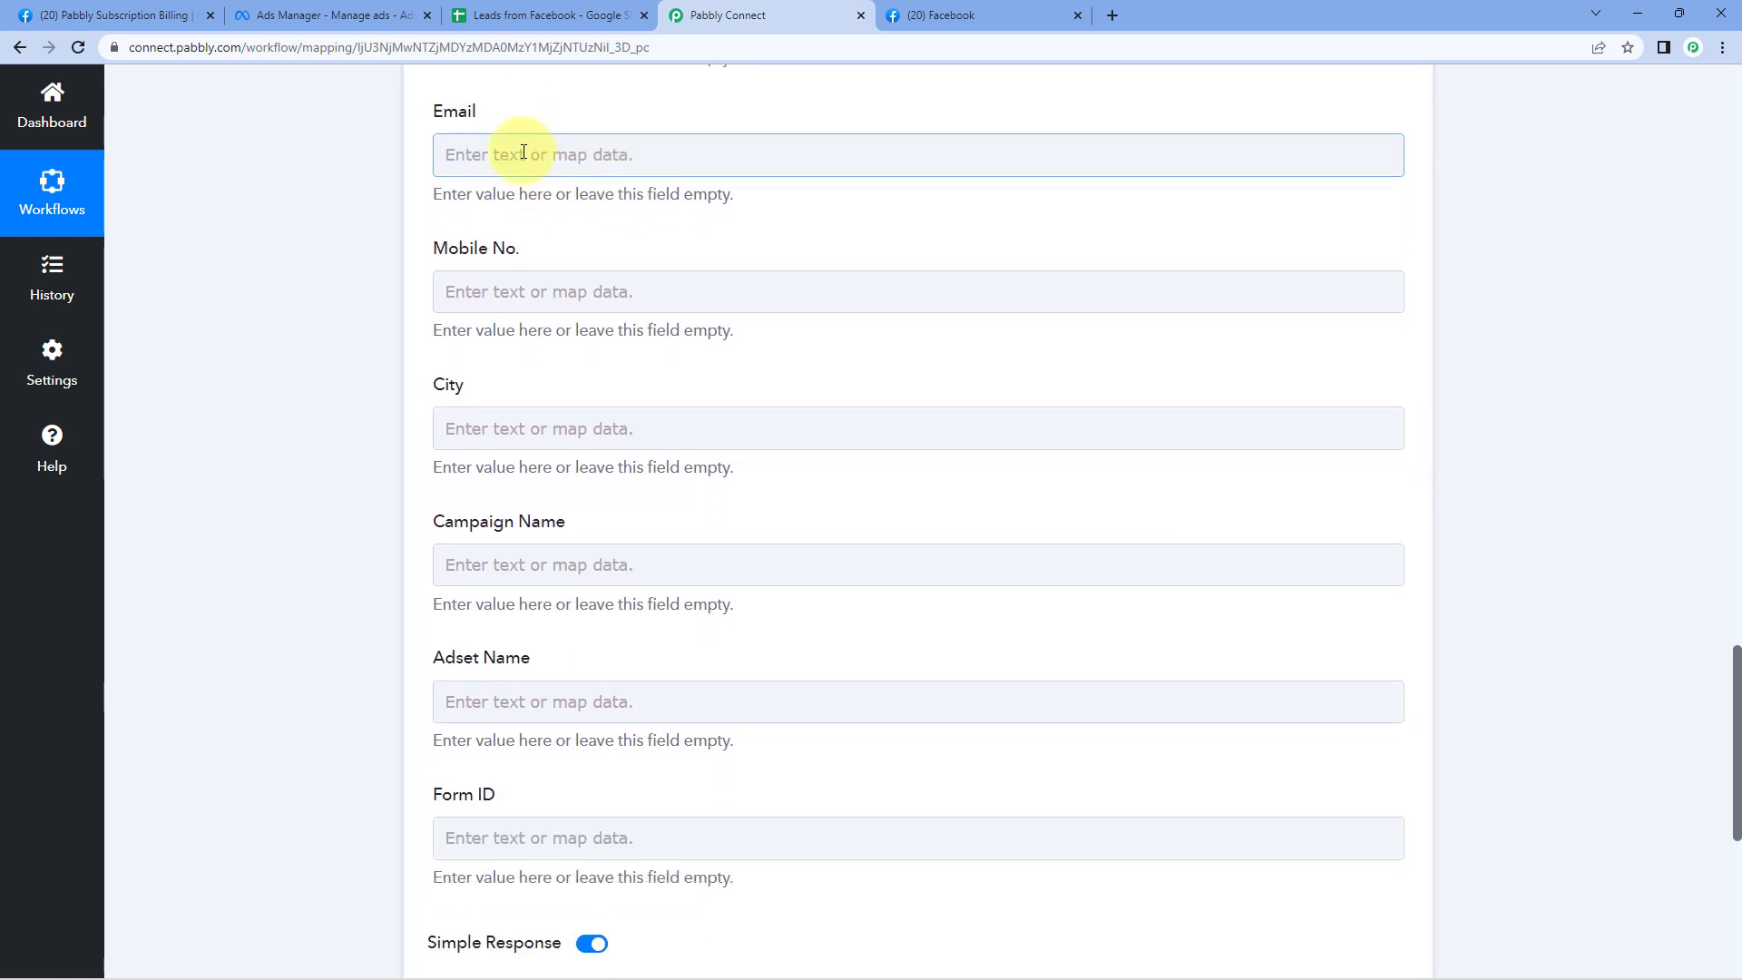
click(523, 152)
click(591, 322)
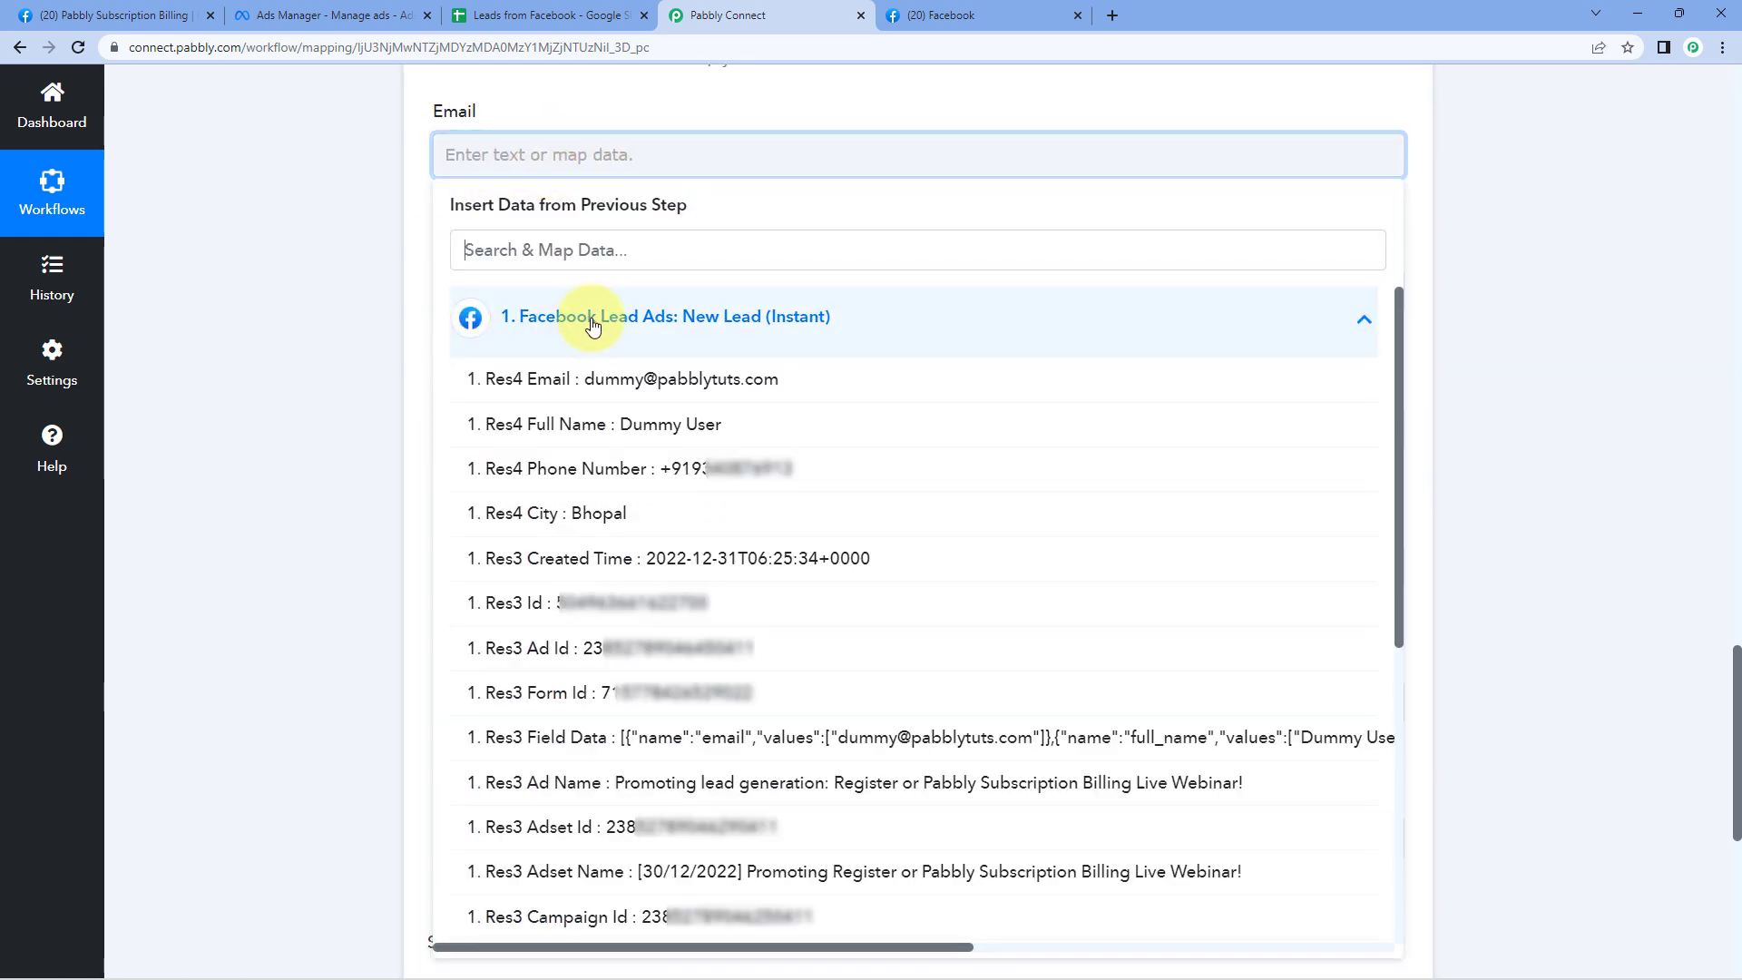
click(635, 397)
click(421, 286)
- Map the Mobile No. field to Res4 Phone Number from the Facebook Lead Ads trigger response
click(538, 310)
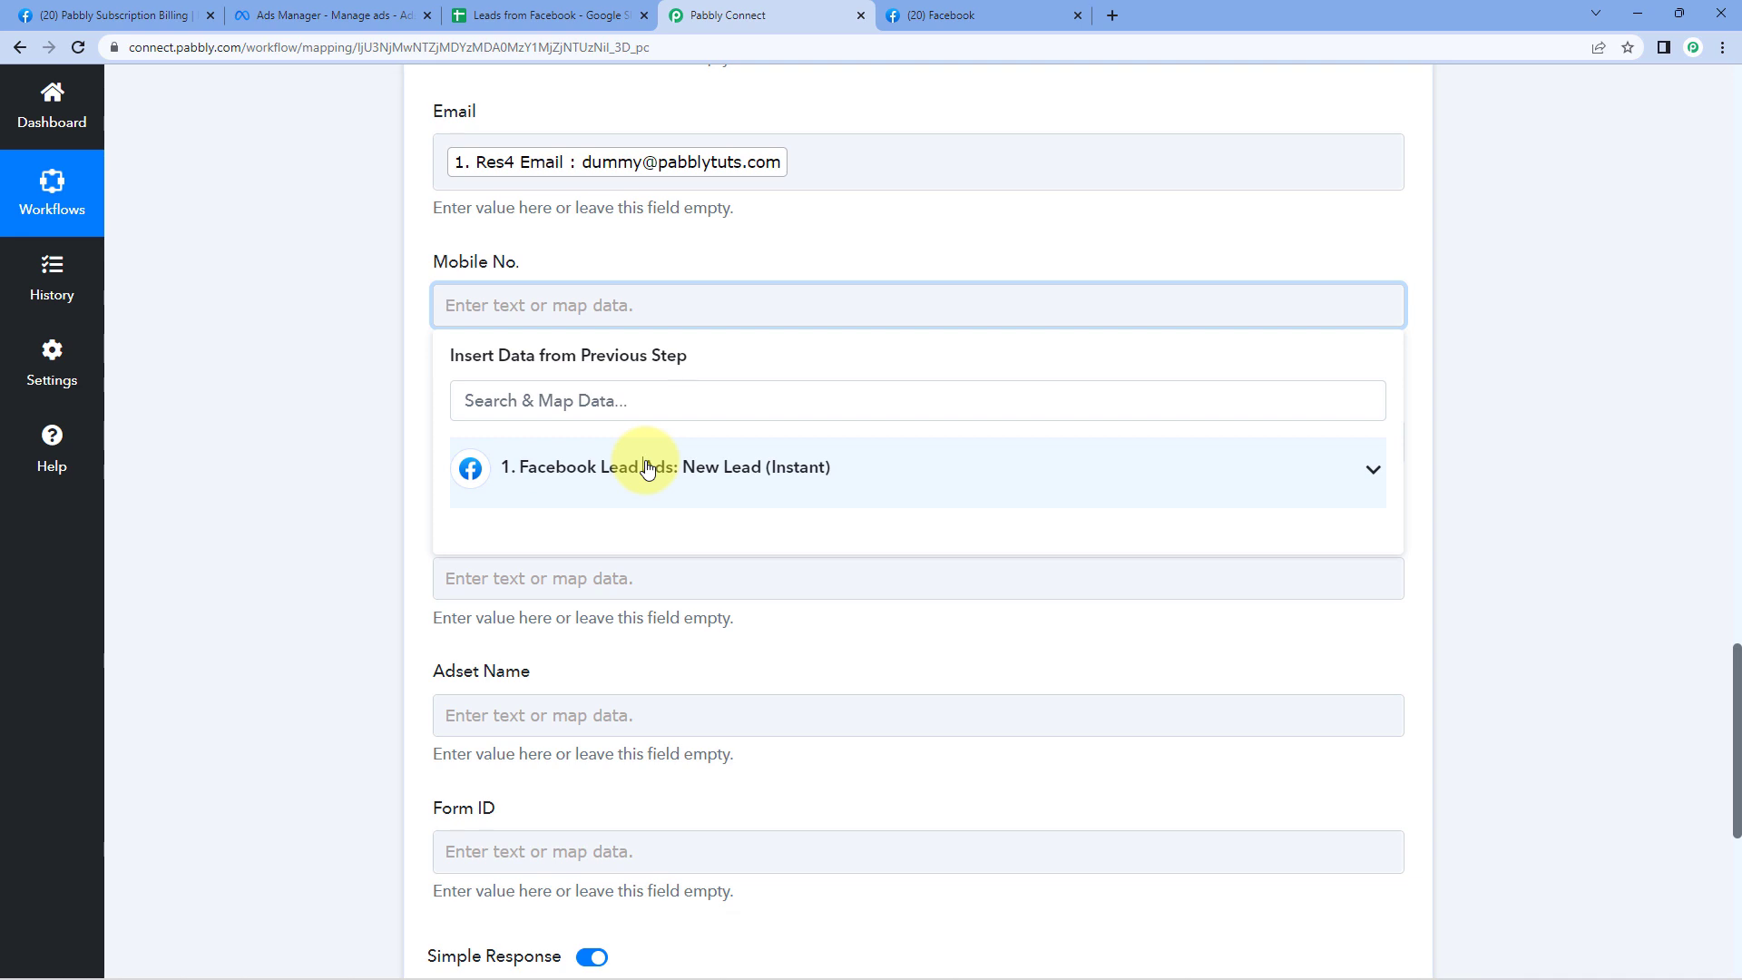
click(646, 468)
click(652, 608)
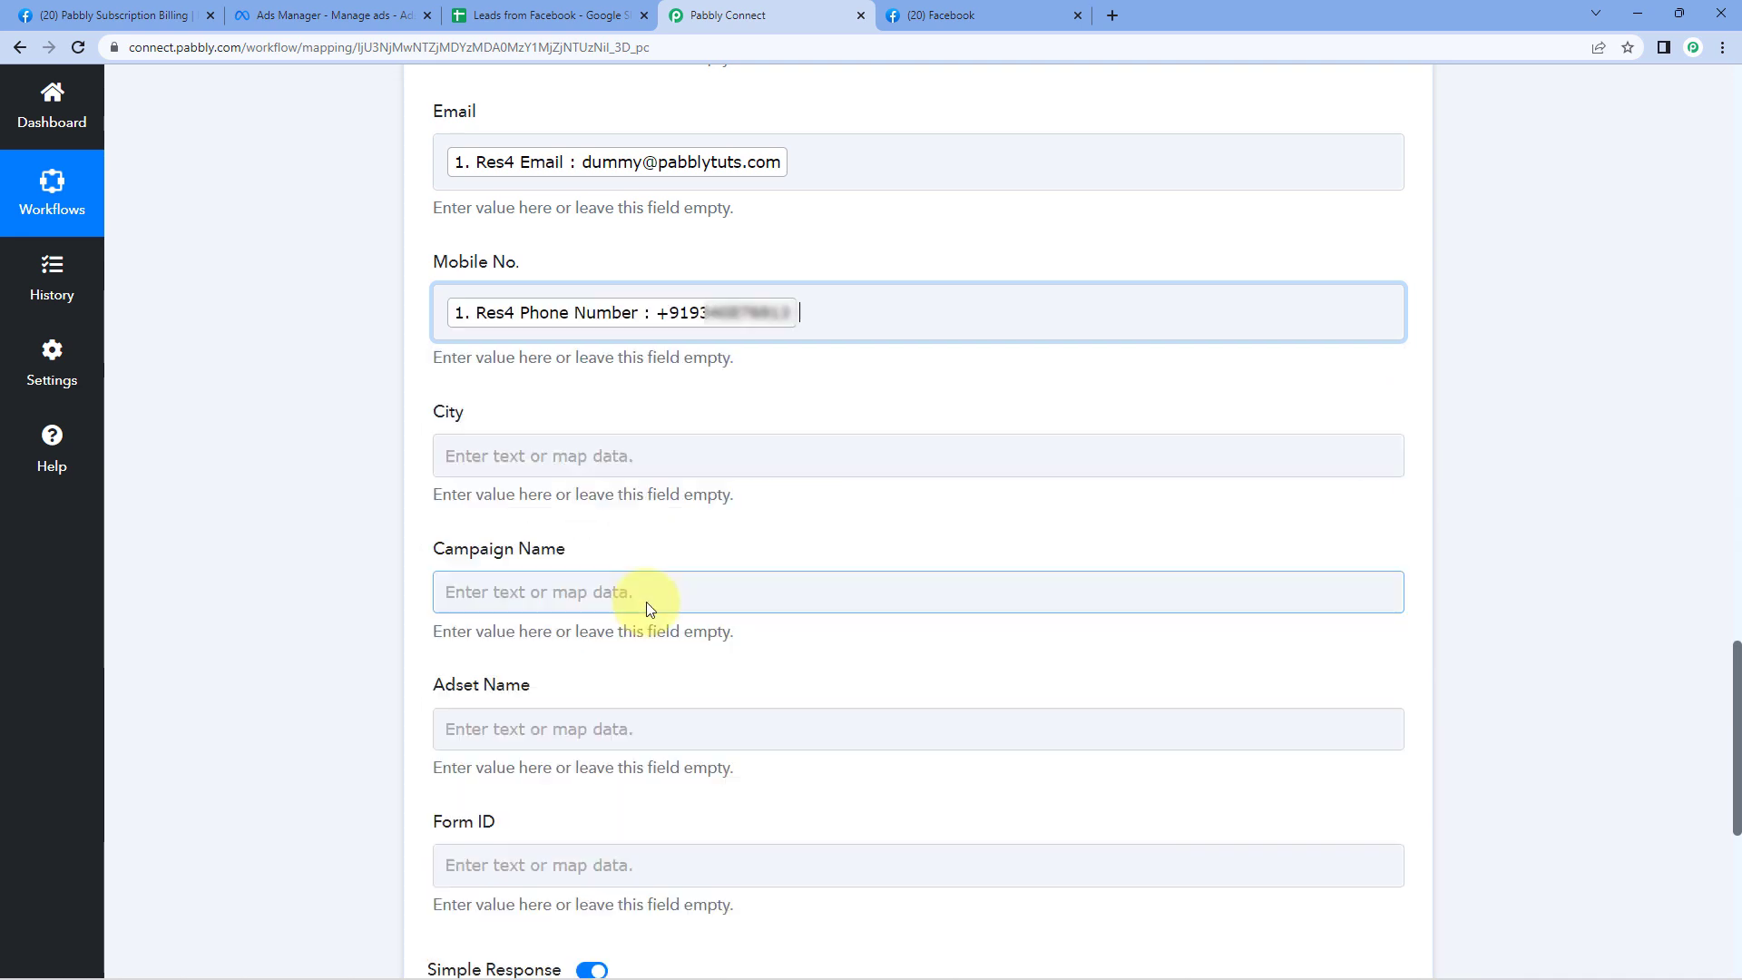
click(389, 384)
- Map the City field to Res4 City from the Facebook Lead Ads trigger response
scroll(345, 361, down, 4)
scroll(345, 361, up, 1)
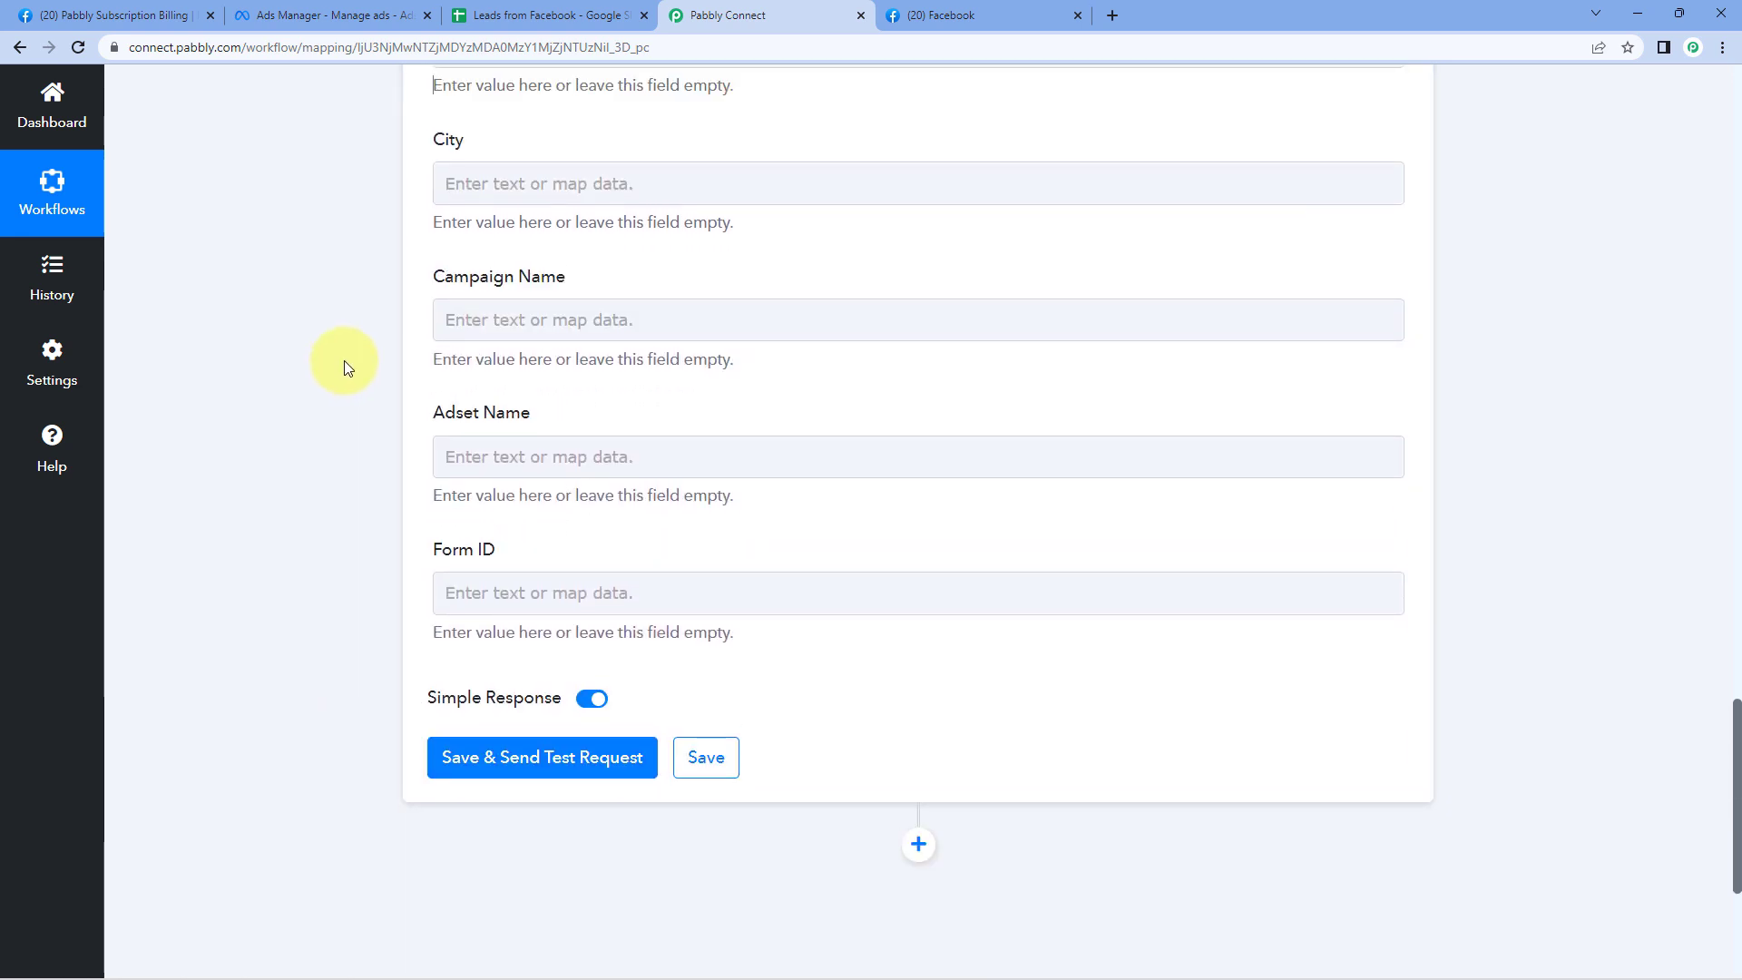
click(514, 180)
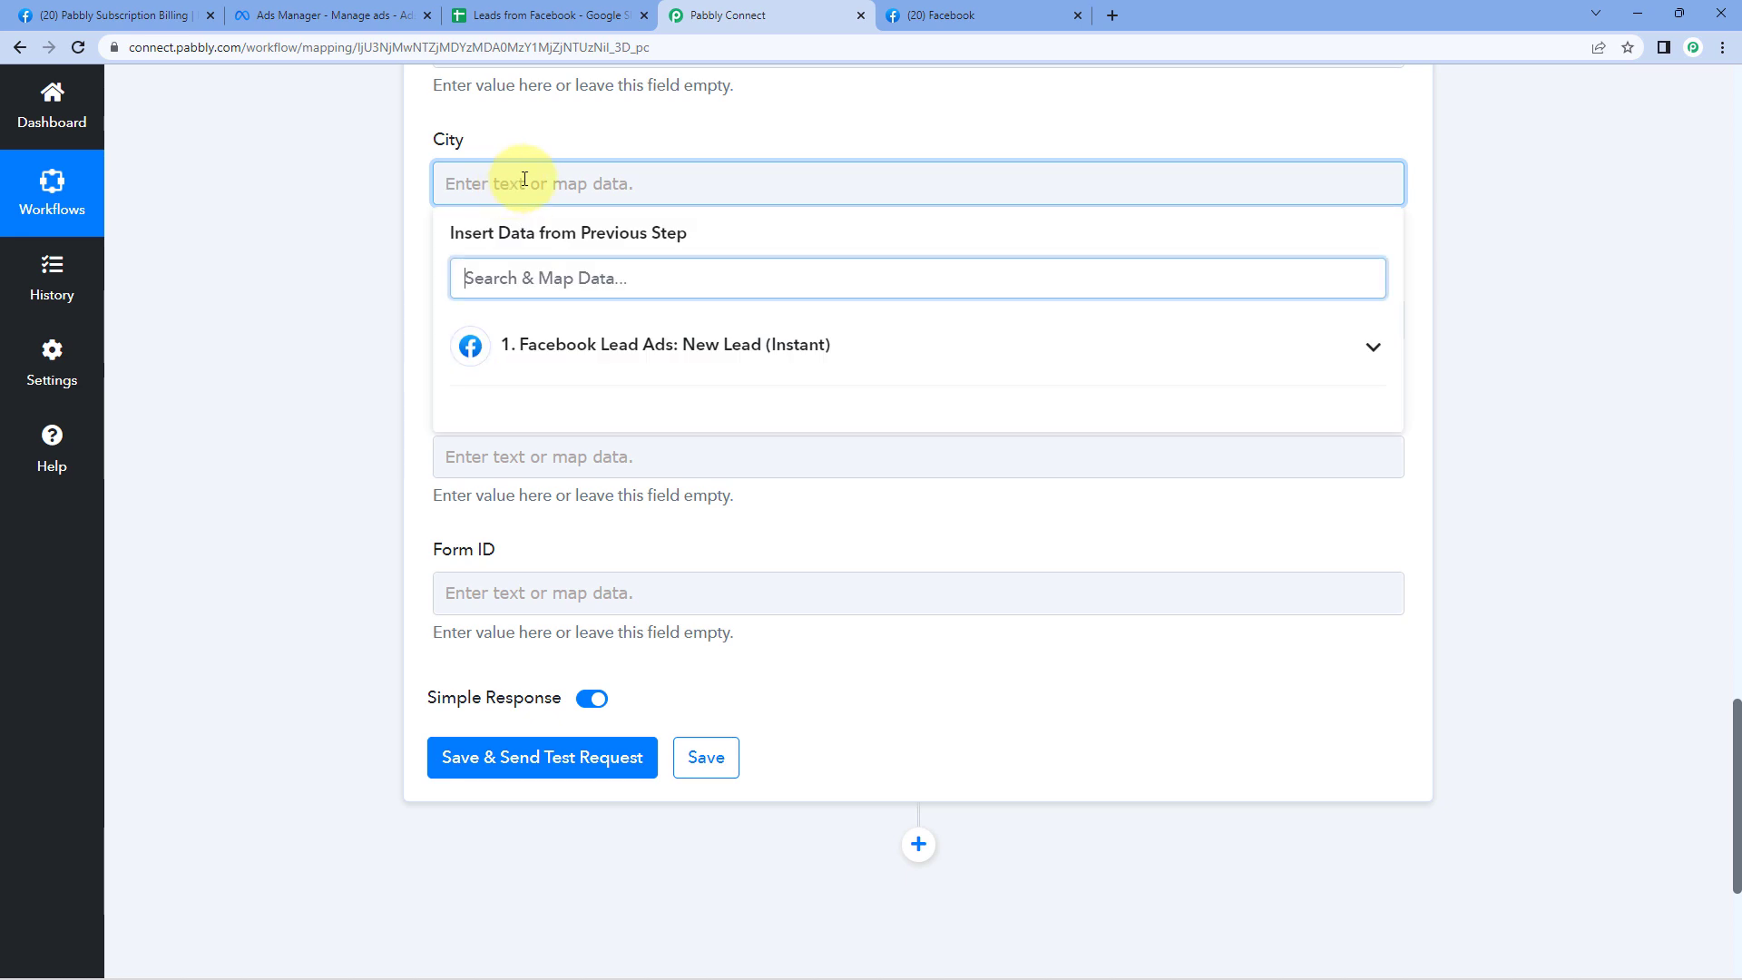
click(638, 354)
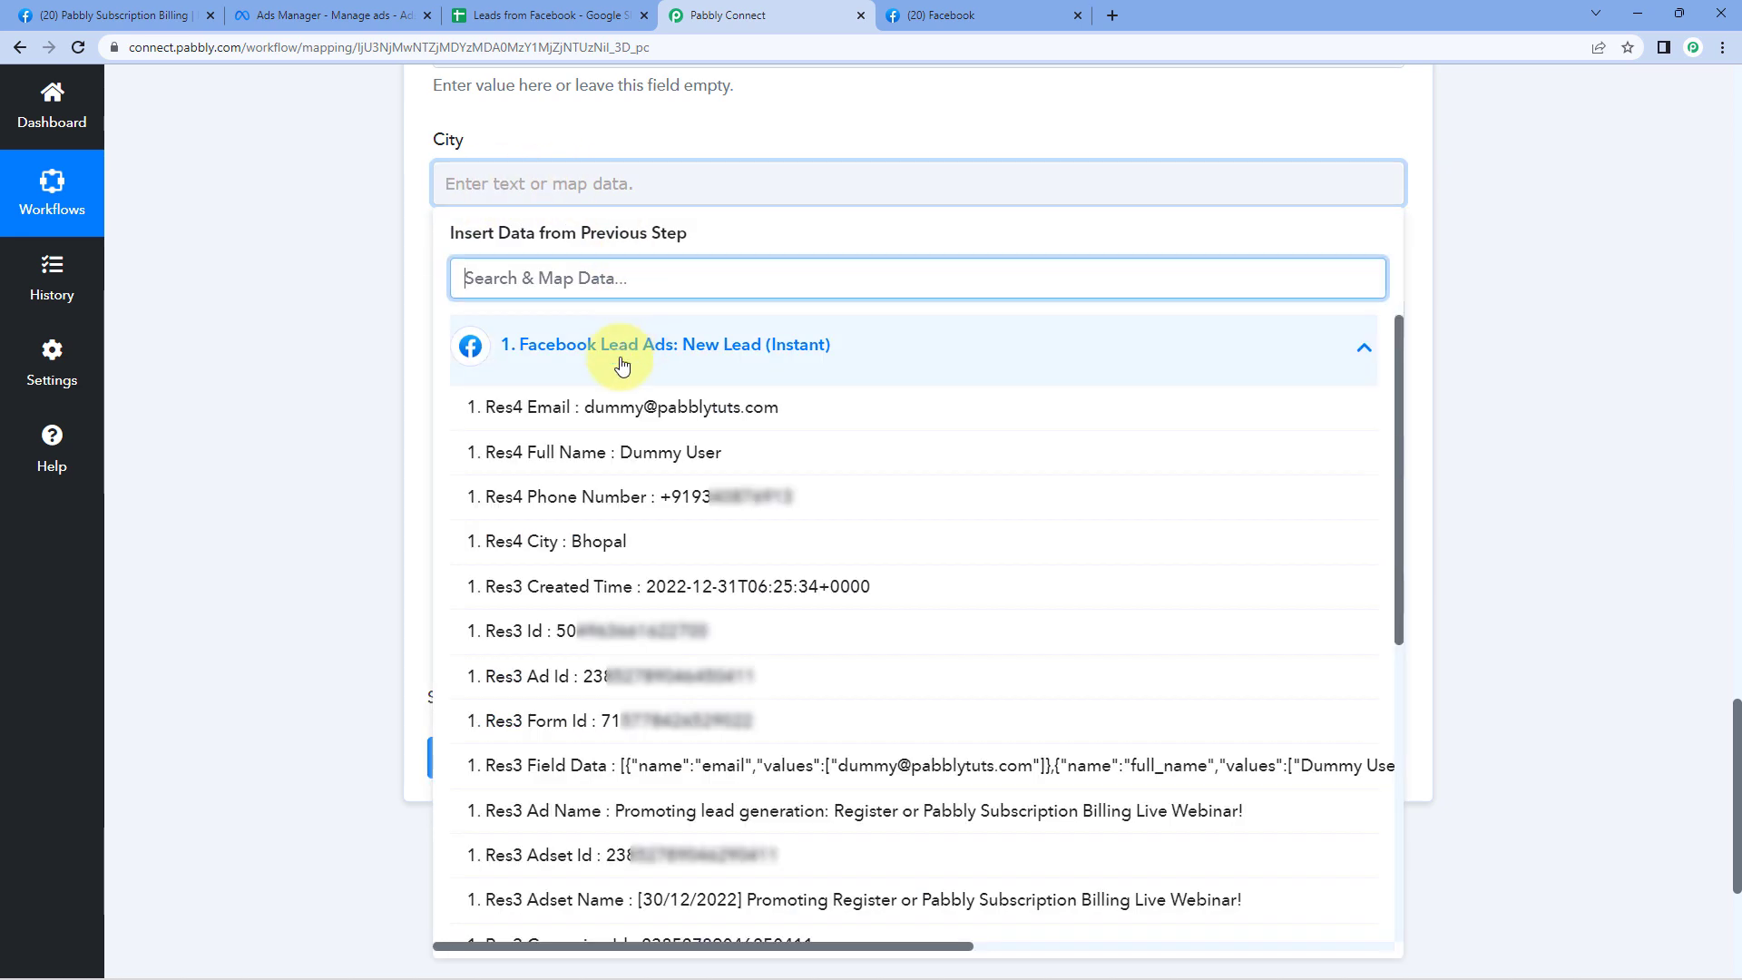
click(673, 533)
click(400, 373)
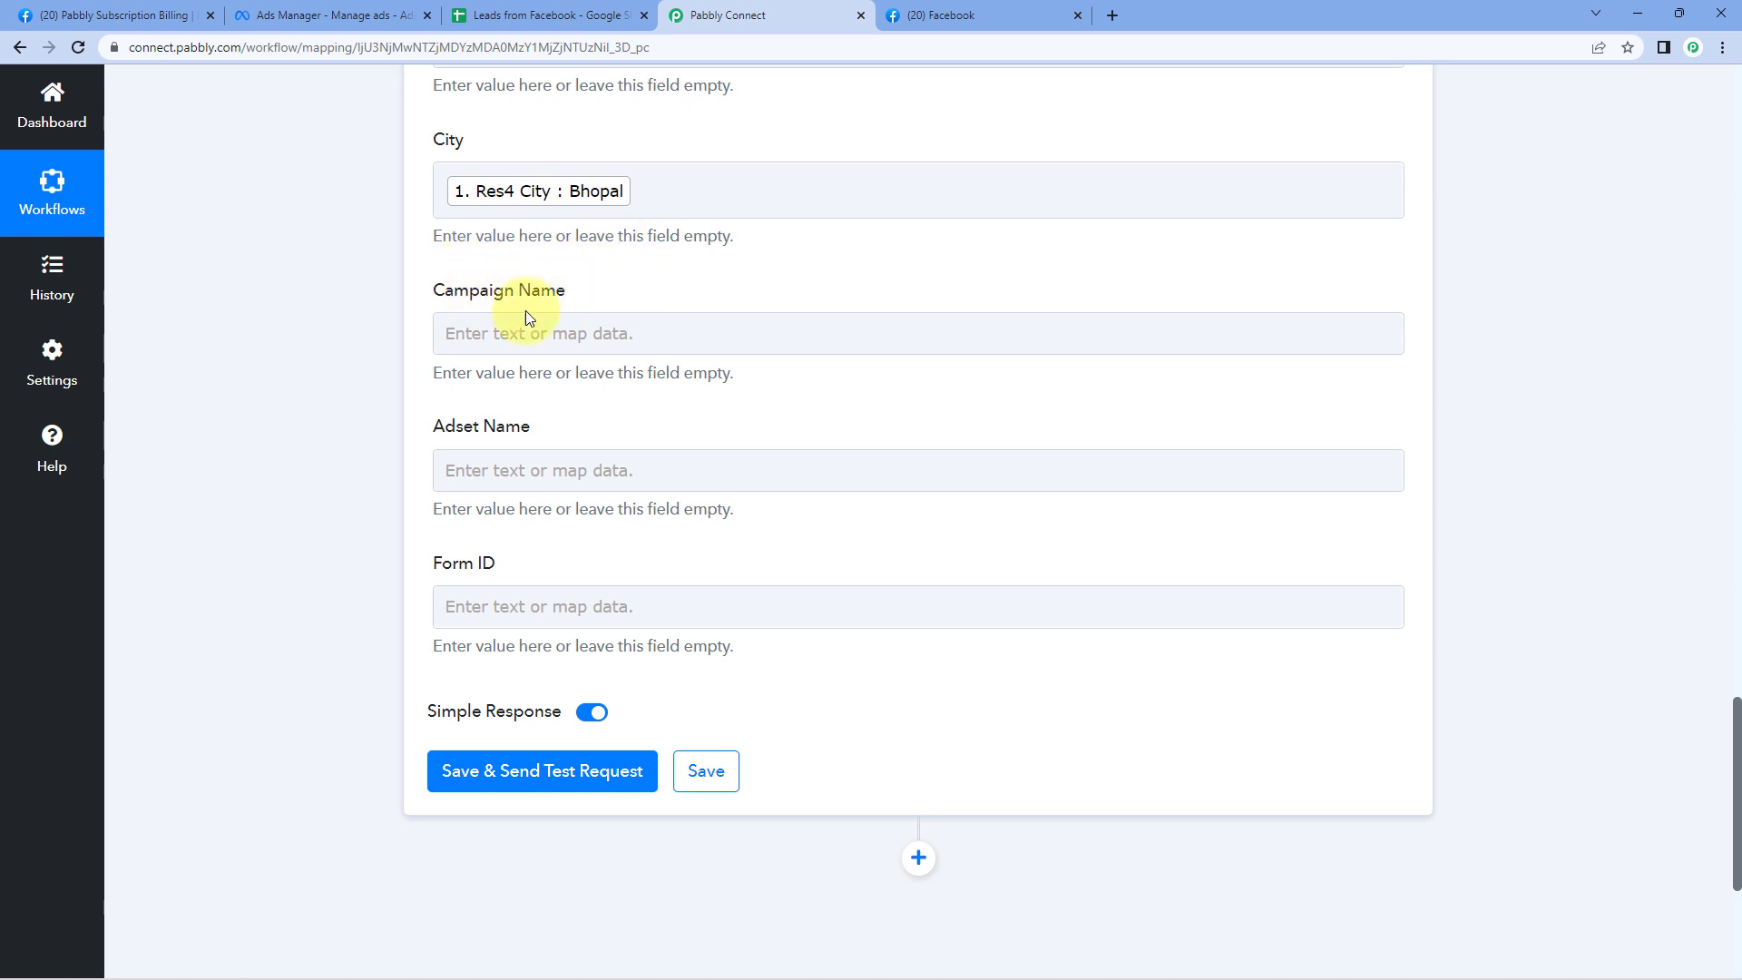
- Check the column headers in the Leads from Facebook sheet and map the Campaign Name field to Res3 Campaign Name from the trigger response
click(509, 14)
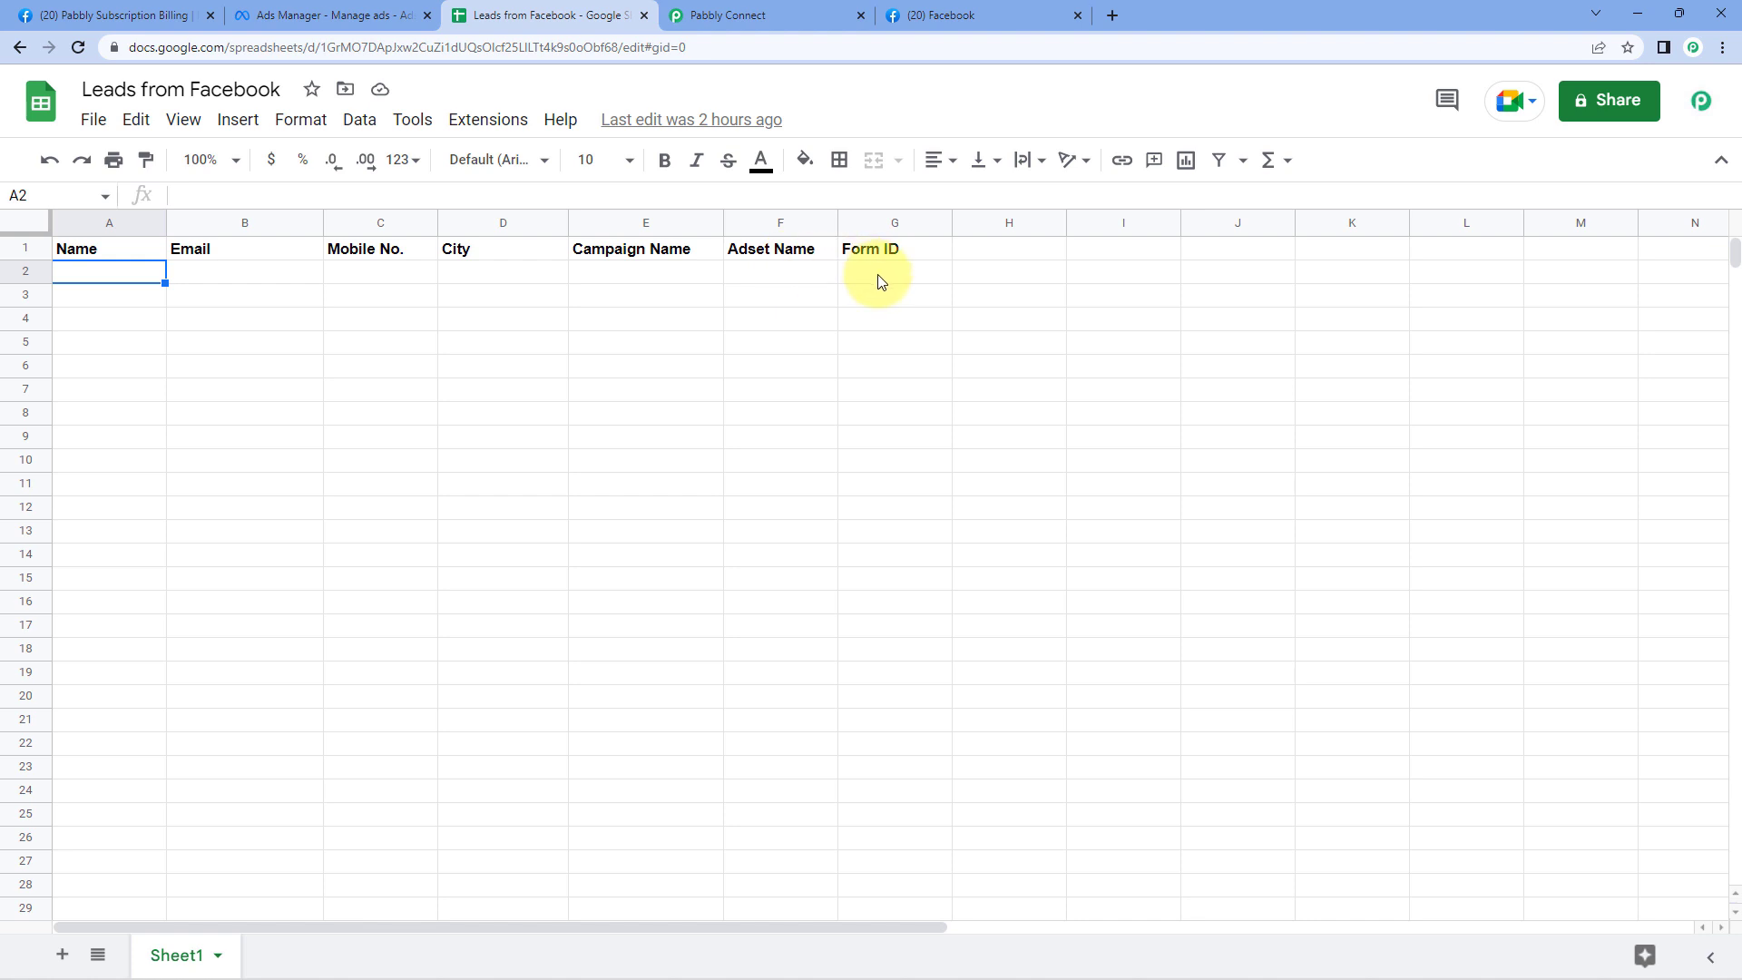
click(797, 13)
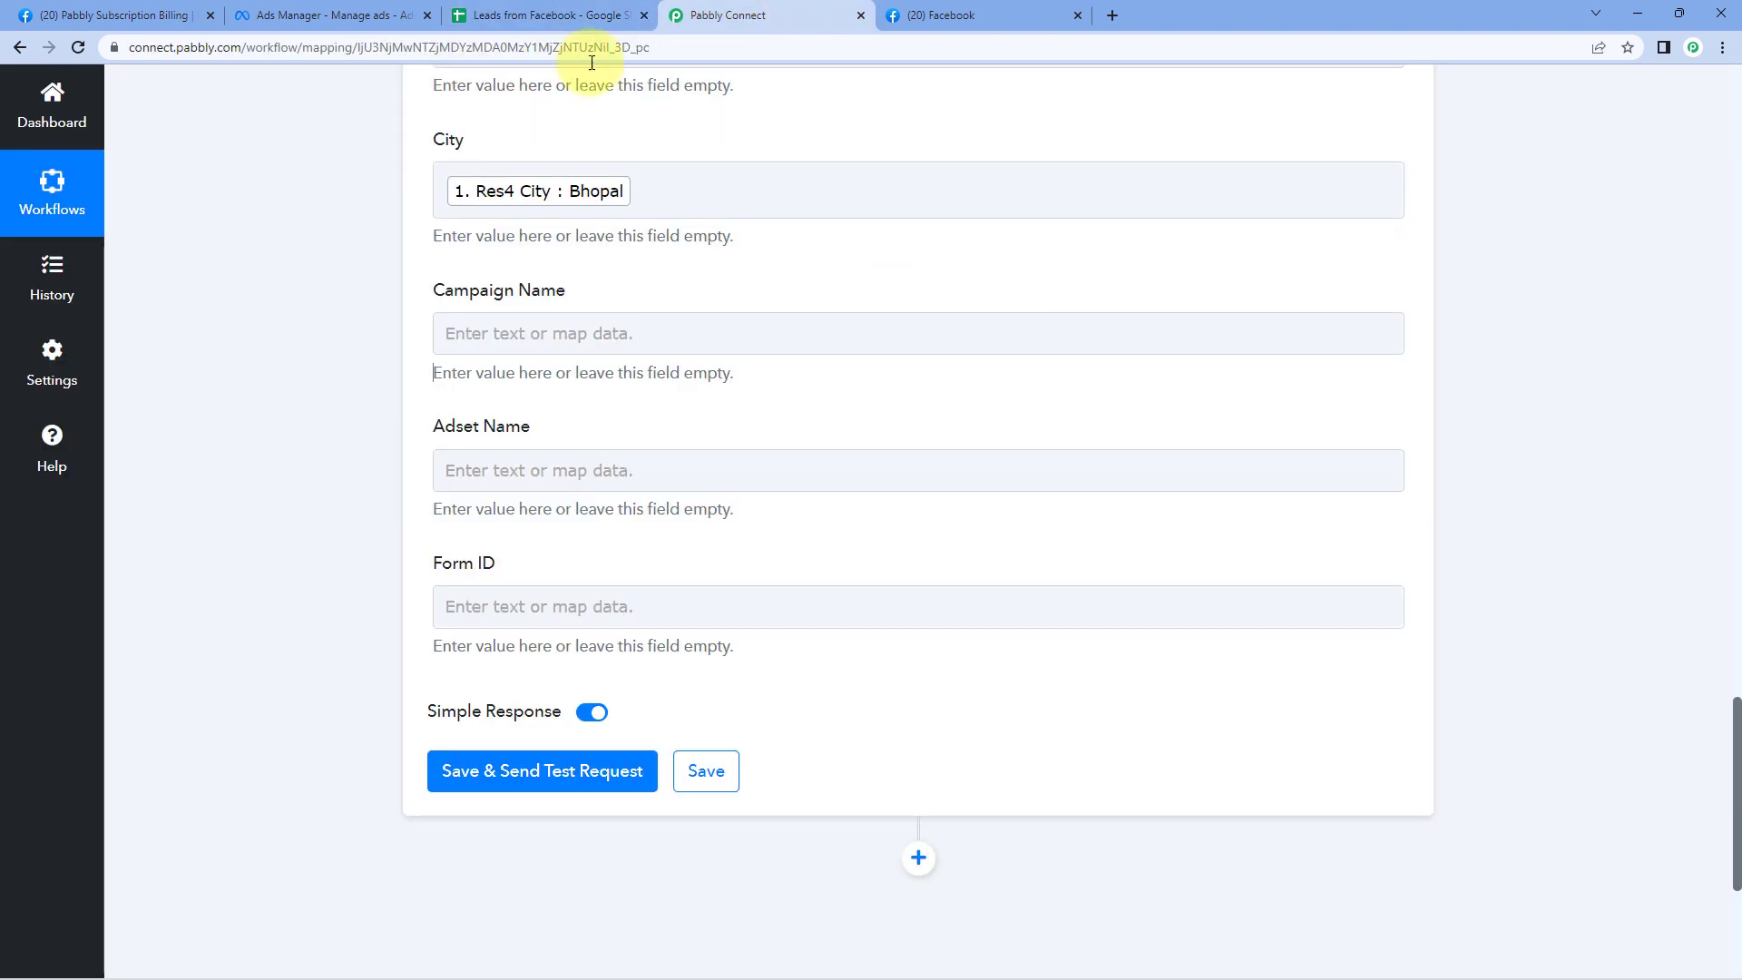
click(561, 331)
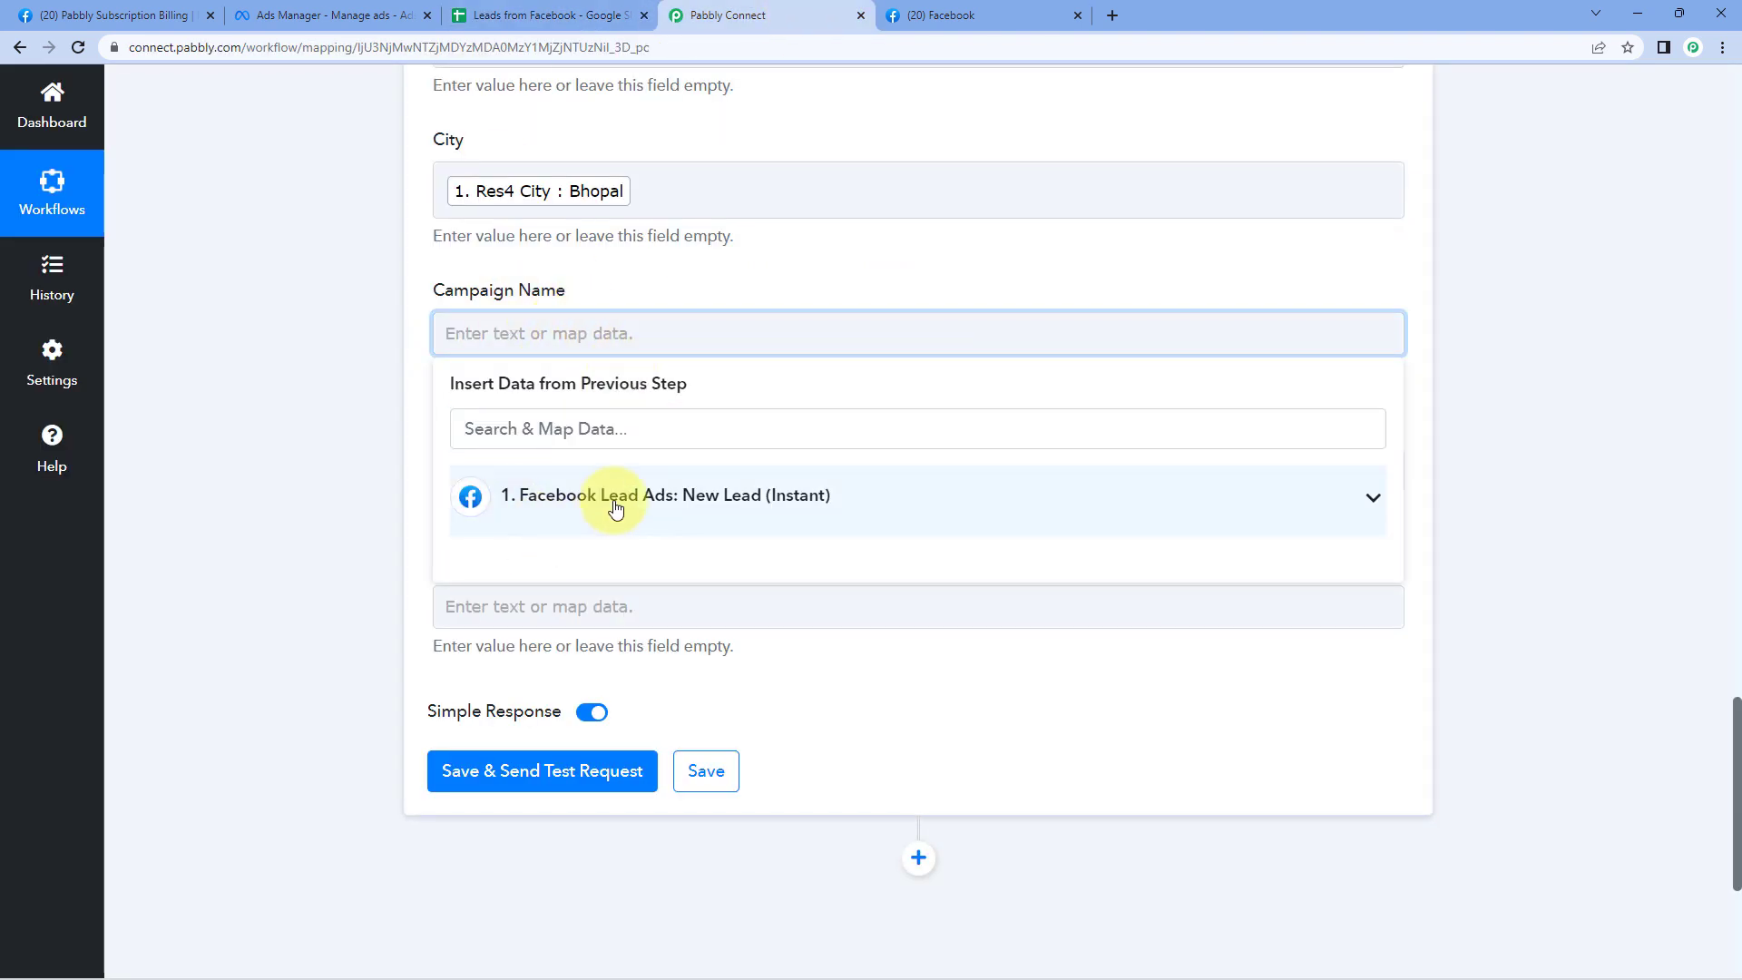
click(669, 502)
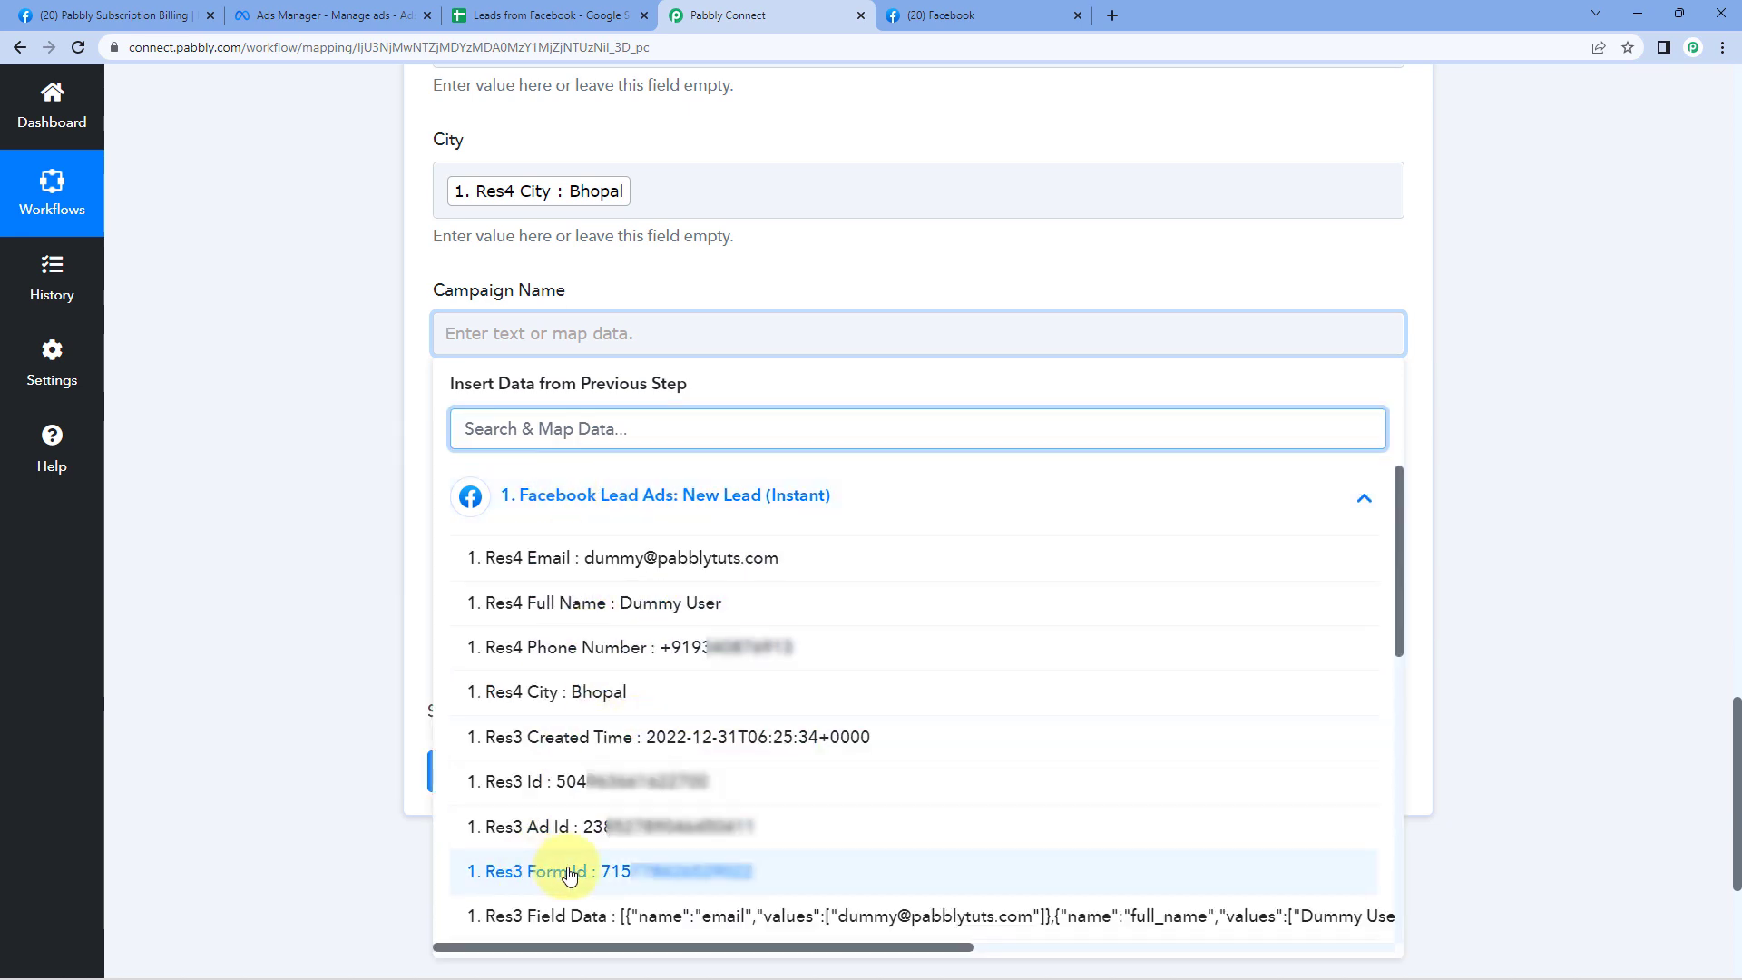
scroll(601, 782, down, 3)
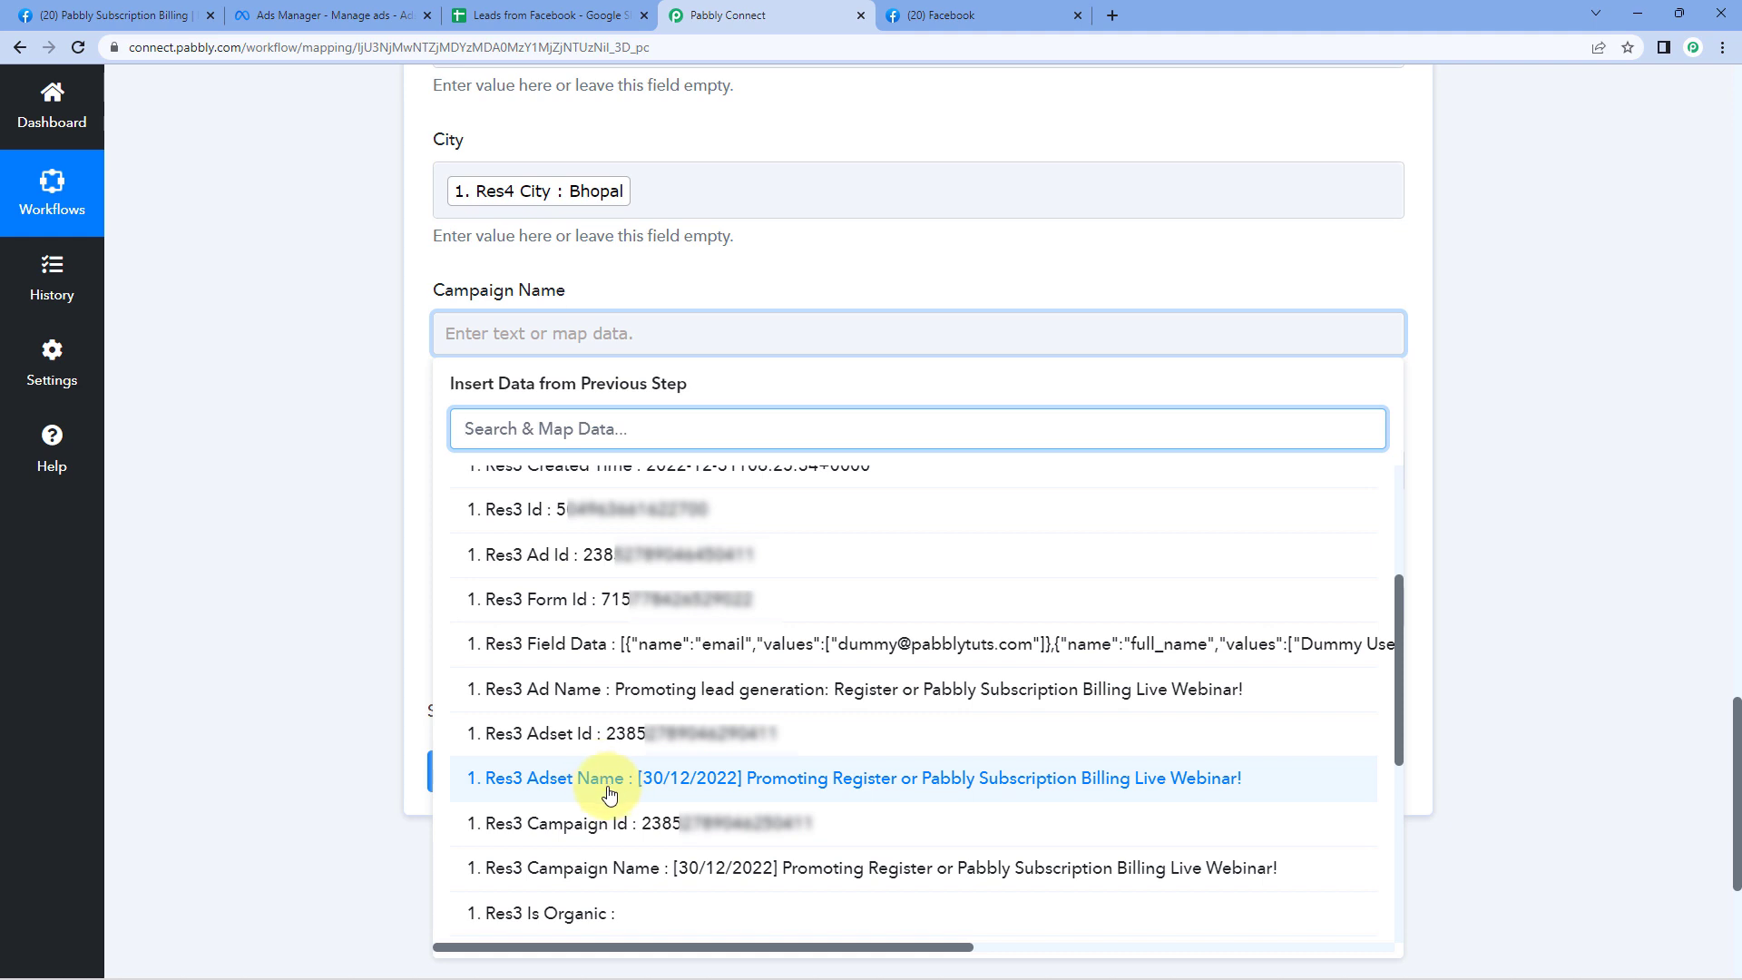
click(596, 877)
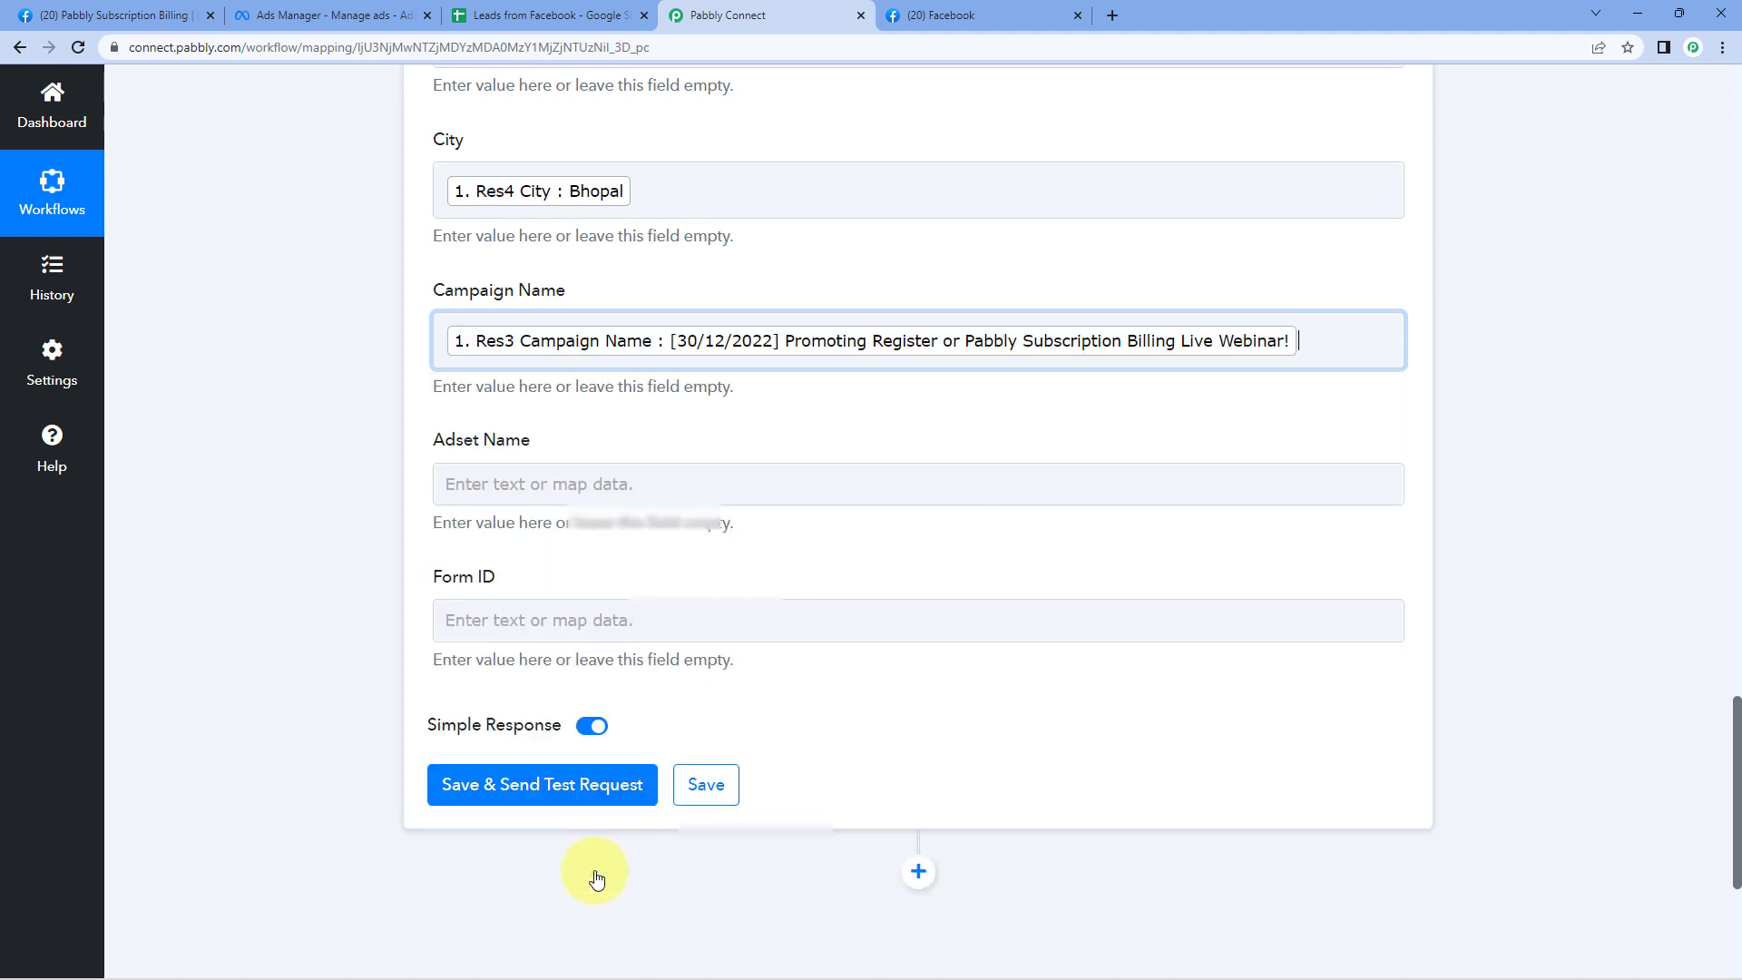
click(326, 504)
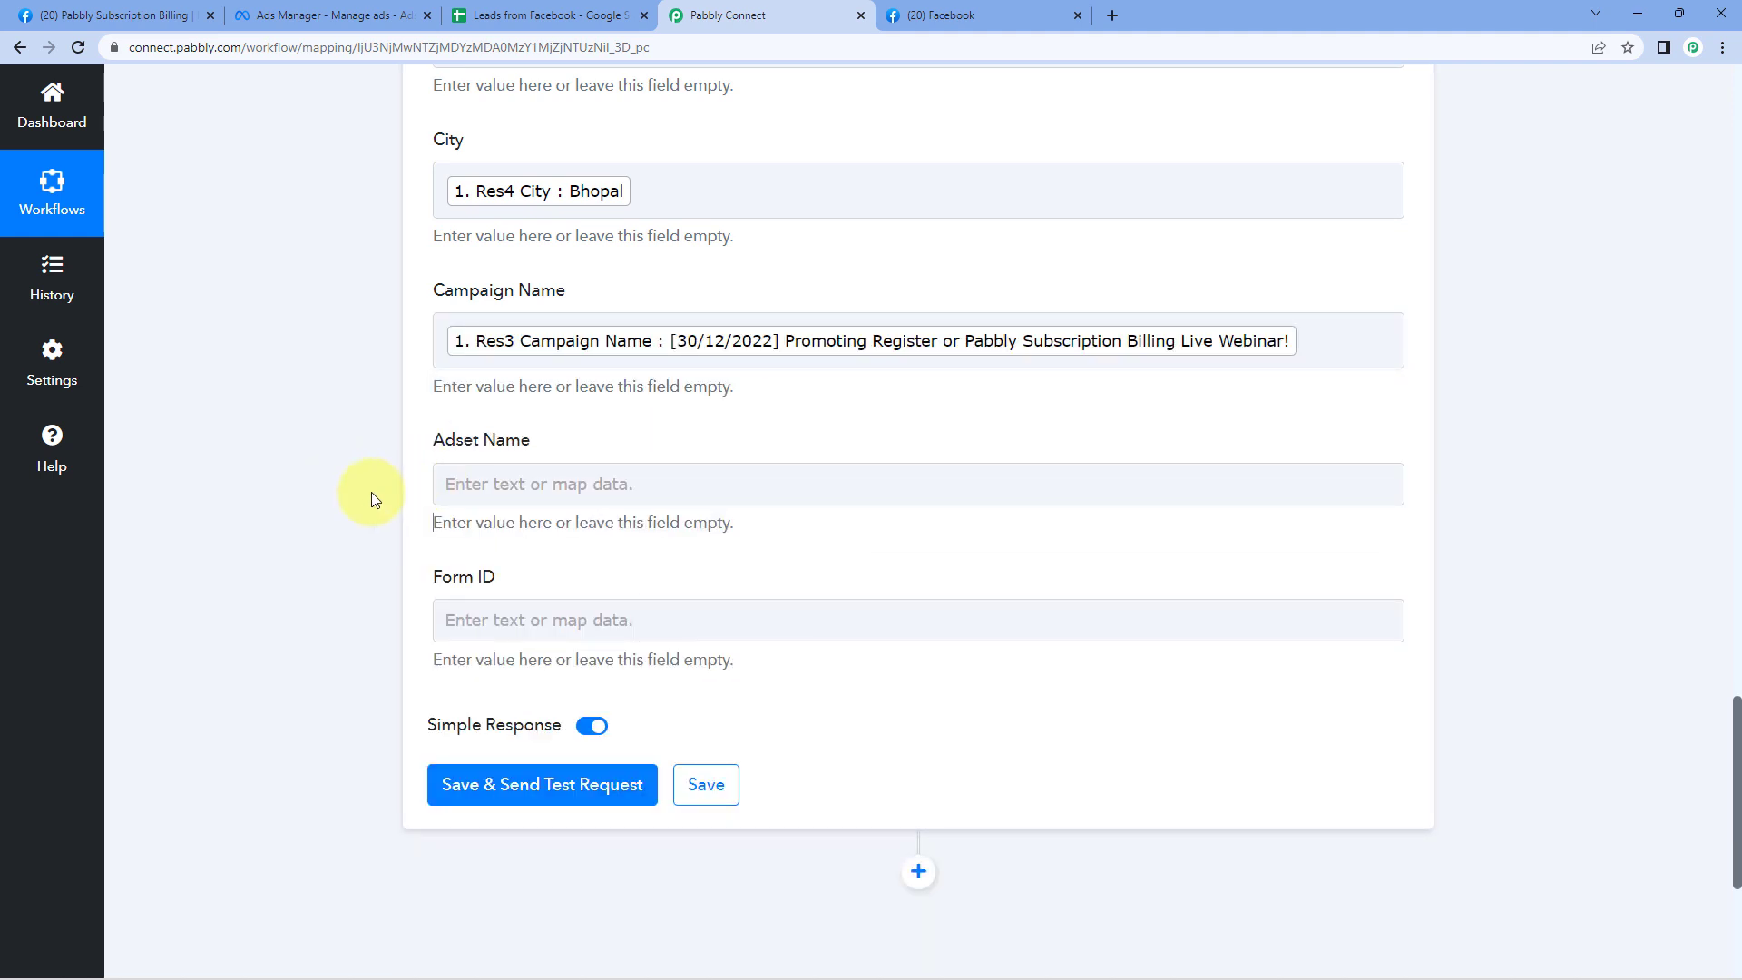
- Map the Adset Name field to Res3 Adset Name from the Facebook Lead Ads trigger response
click(474, 491)
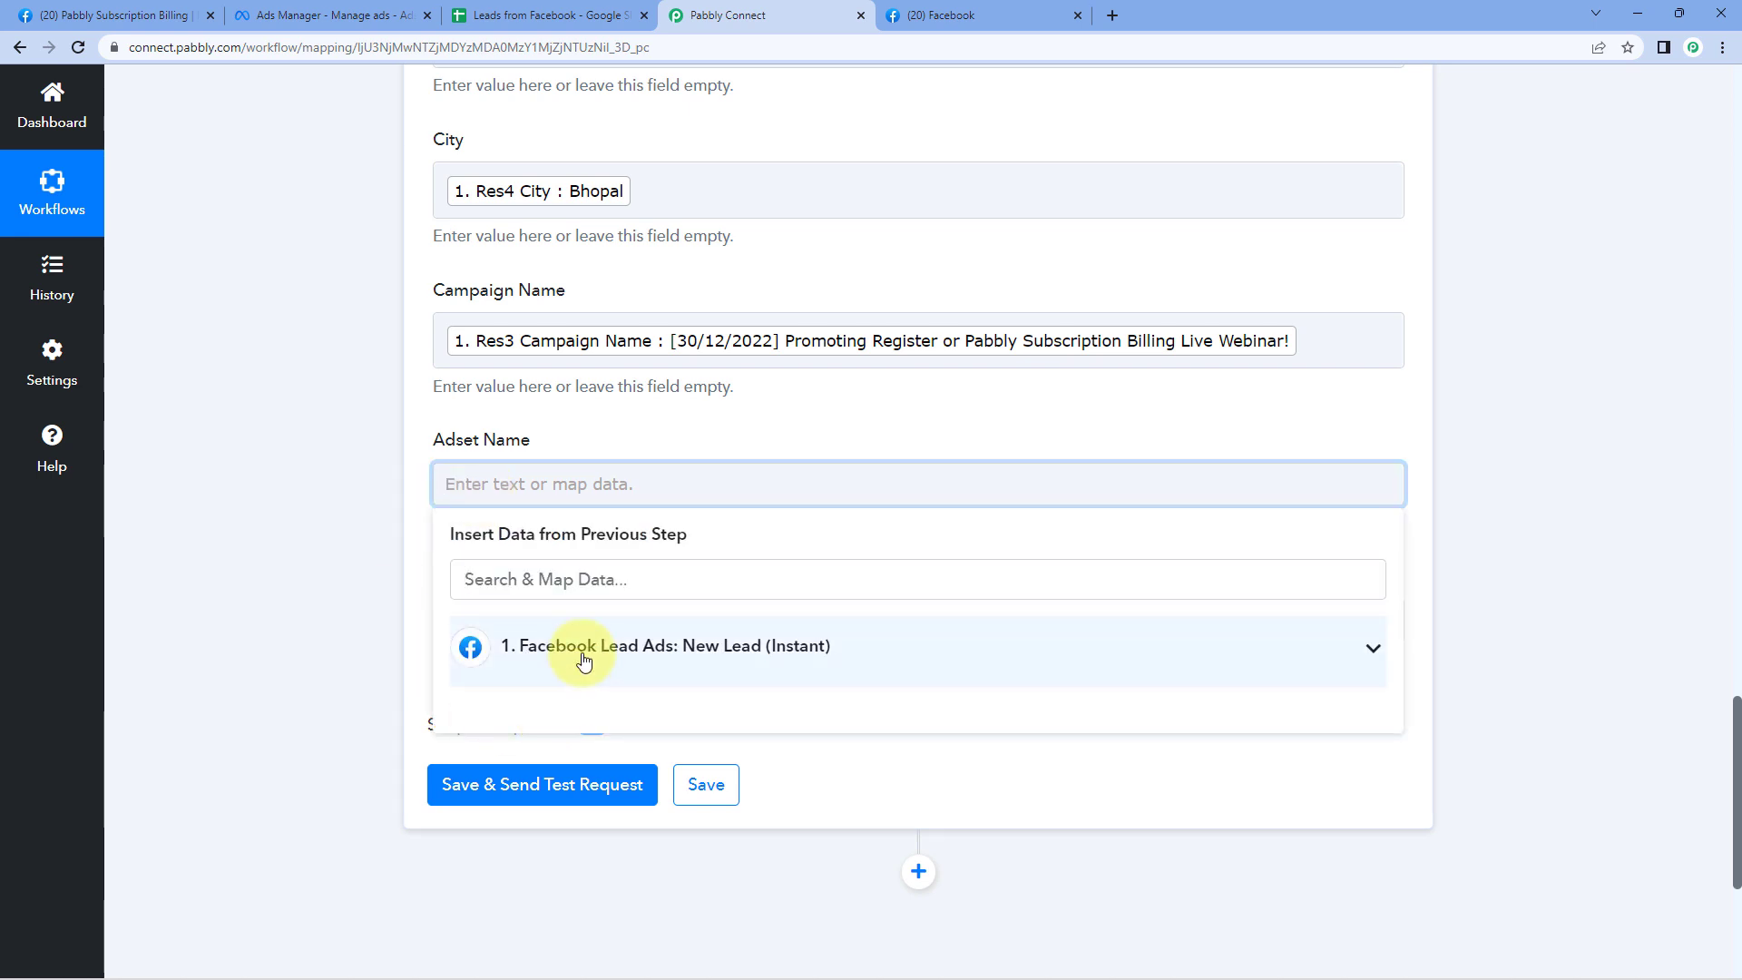
click(585, 650)
scroll(581, 757, down, 5)
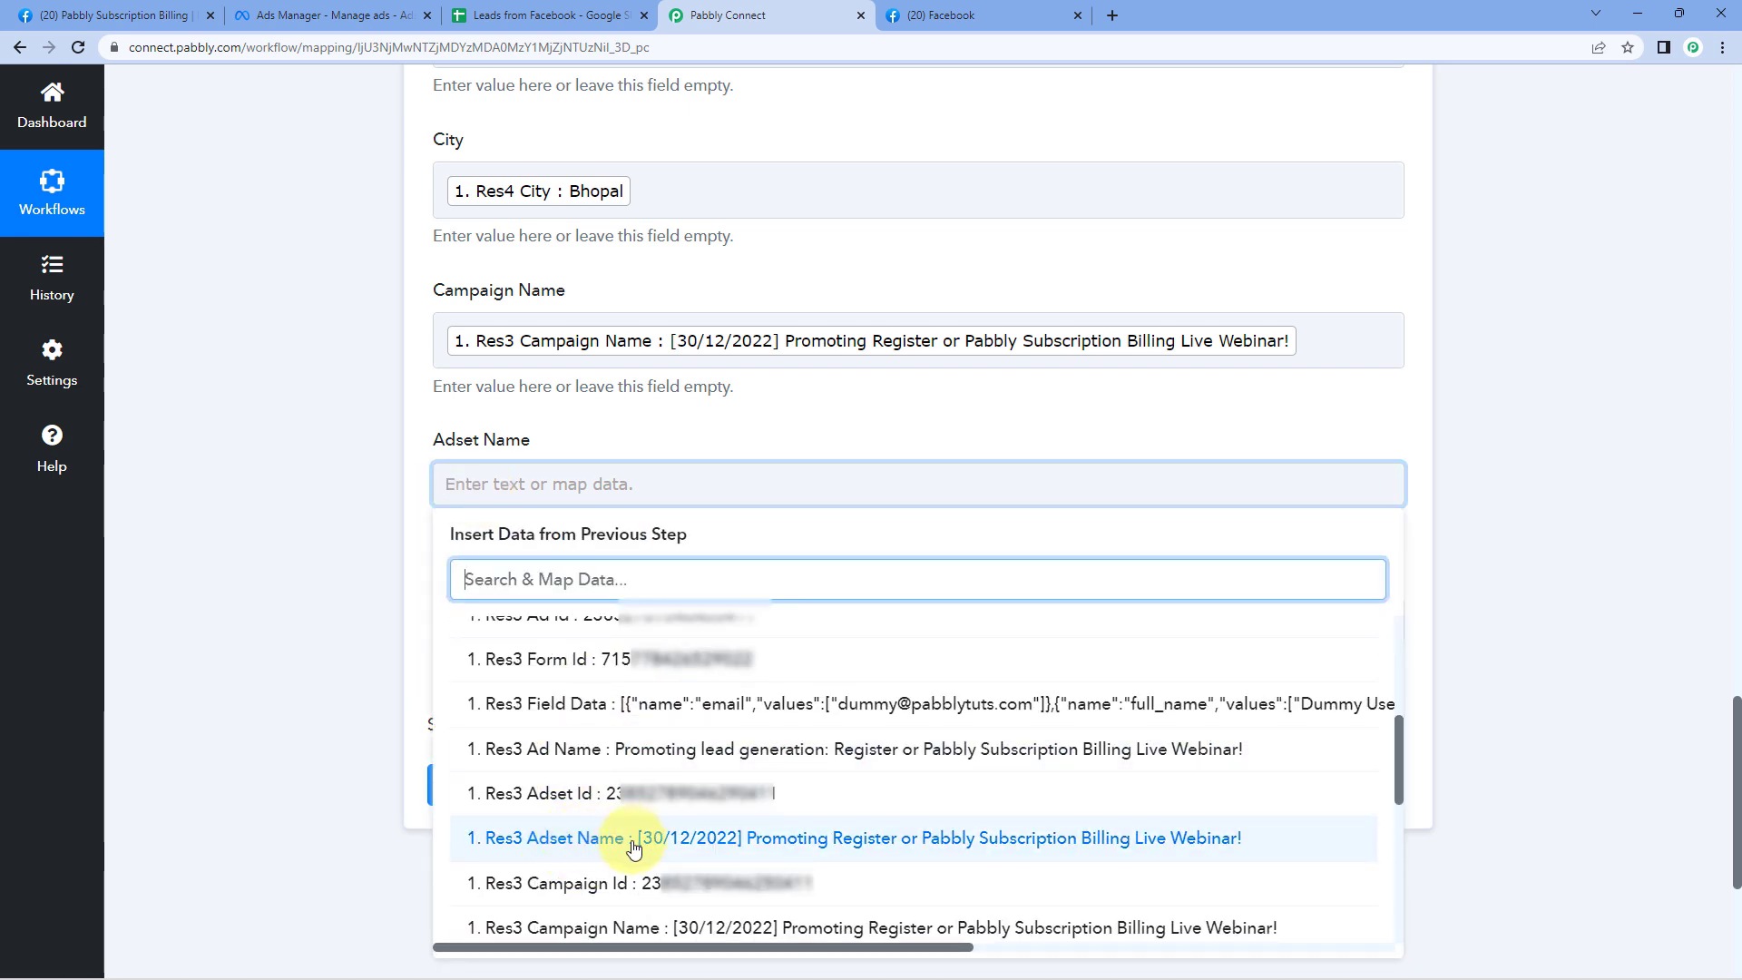
click(581, 837)
click(387, 530)
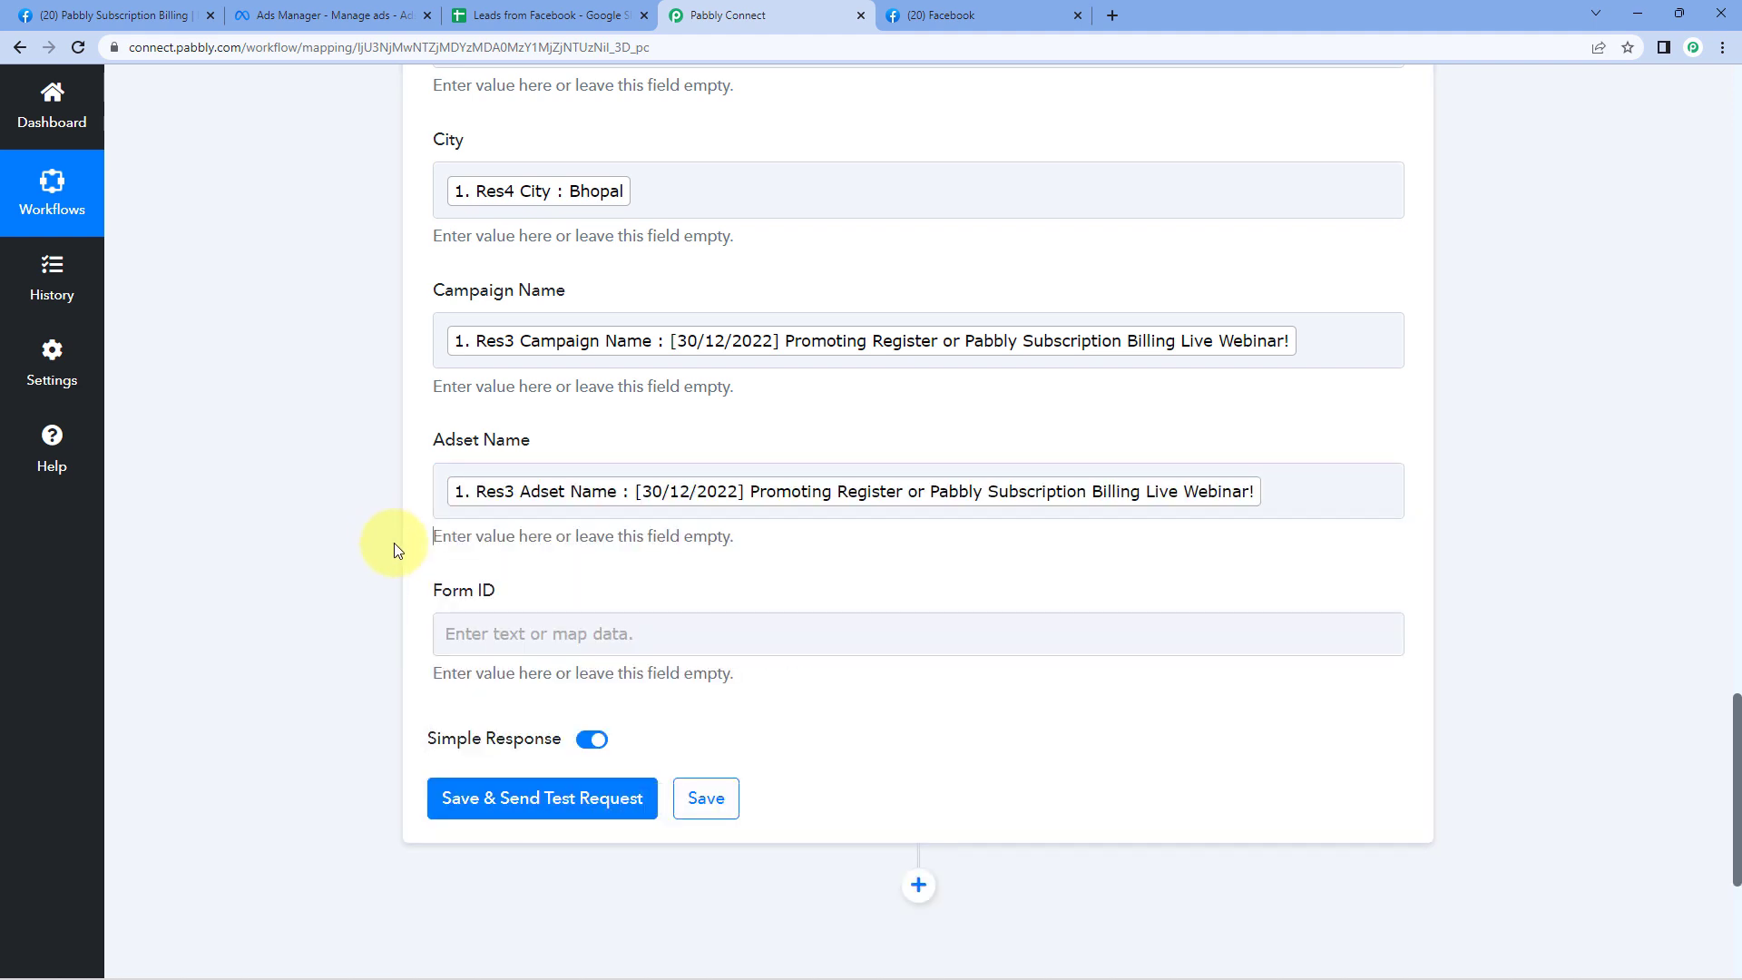
- Map the Form ID field to Res3 Form Id from the Facebook Lead Ads trigger response
click(501, 648)
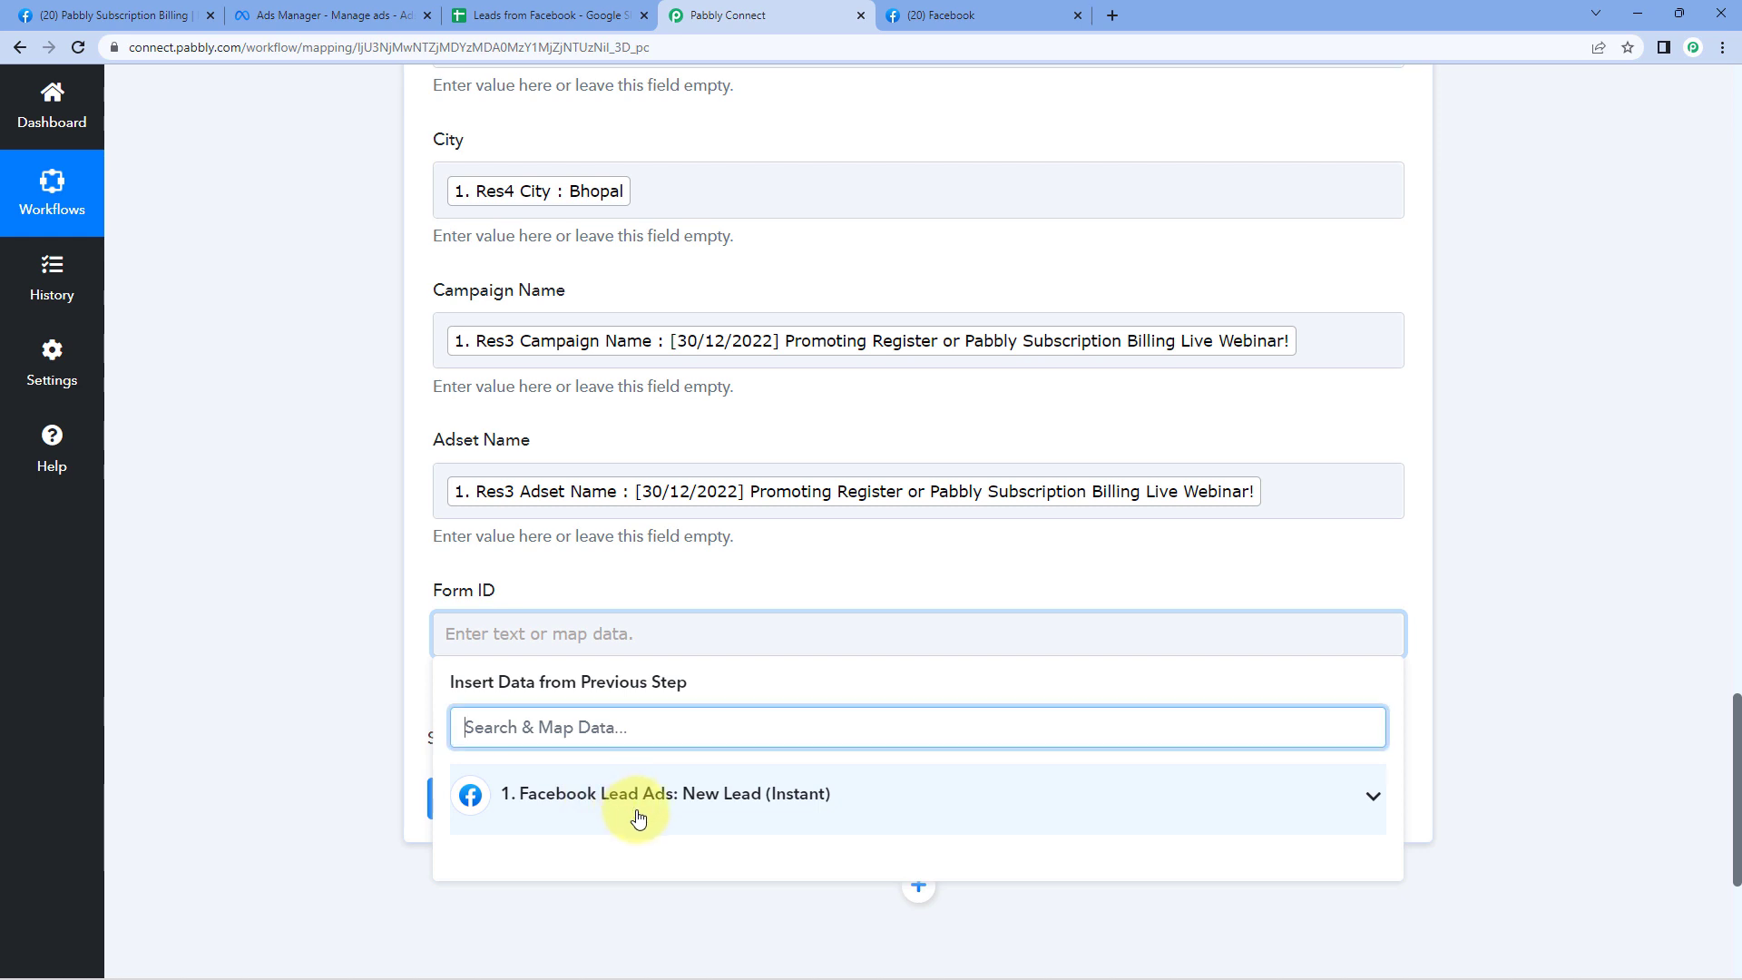
click(638, 816)
scroll(626, 817, down, 5)
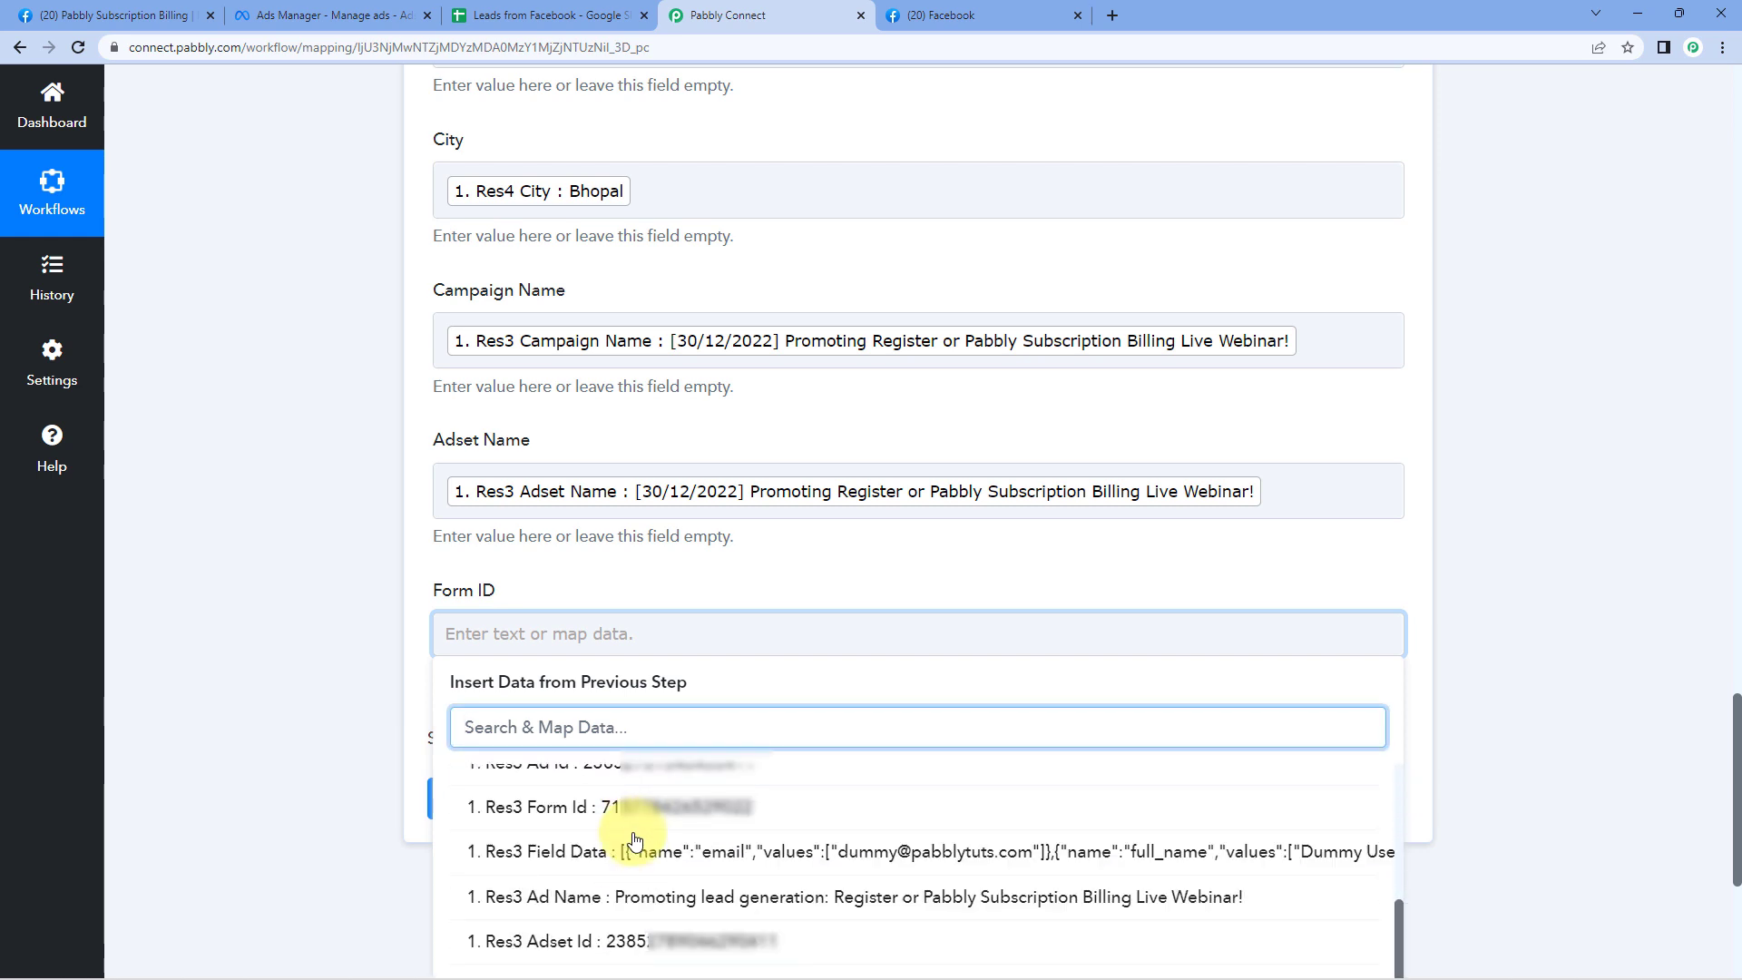
click(518, 808)
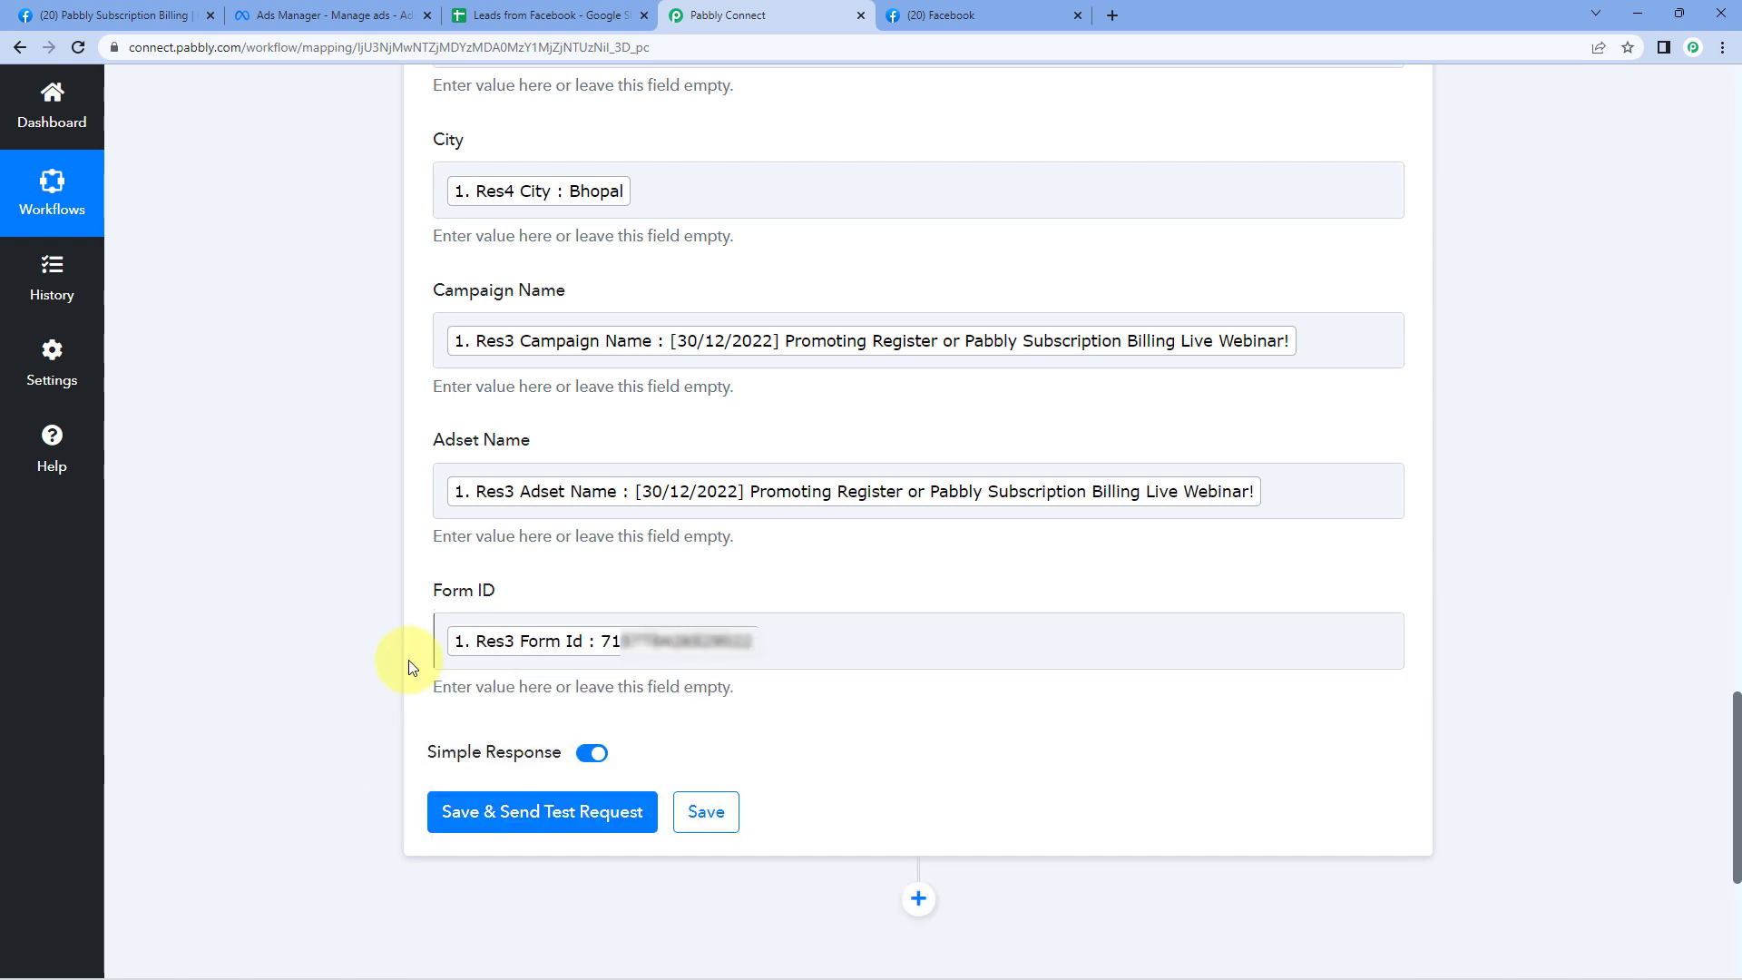
- Save the Google Sheets action, send a test request, and review the response received
click(555, 830)
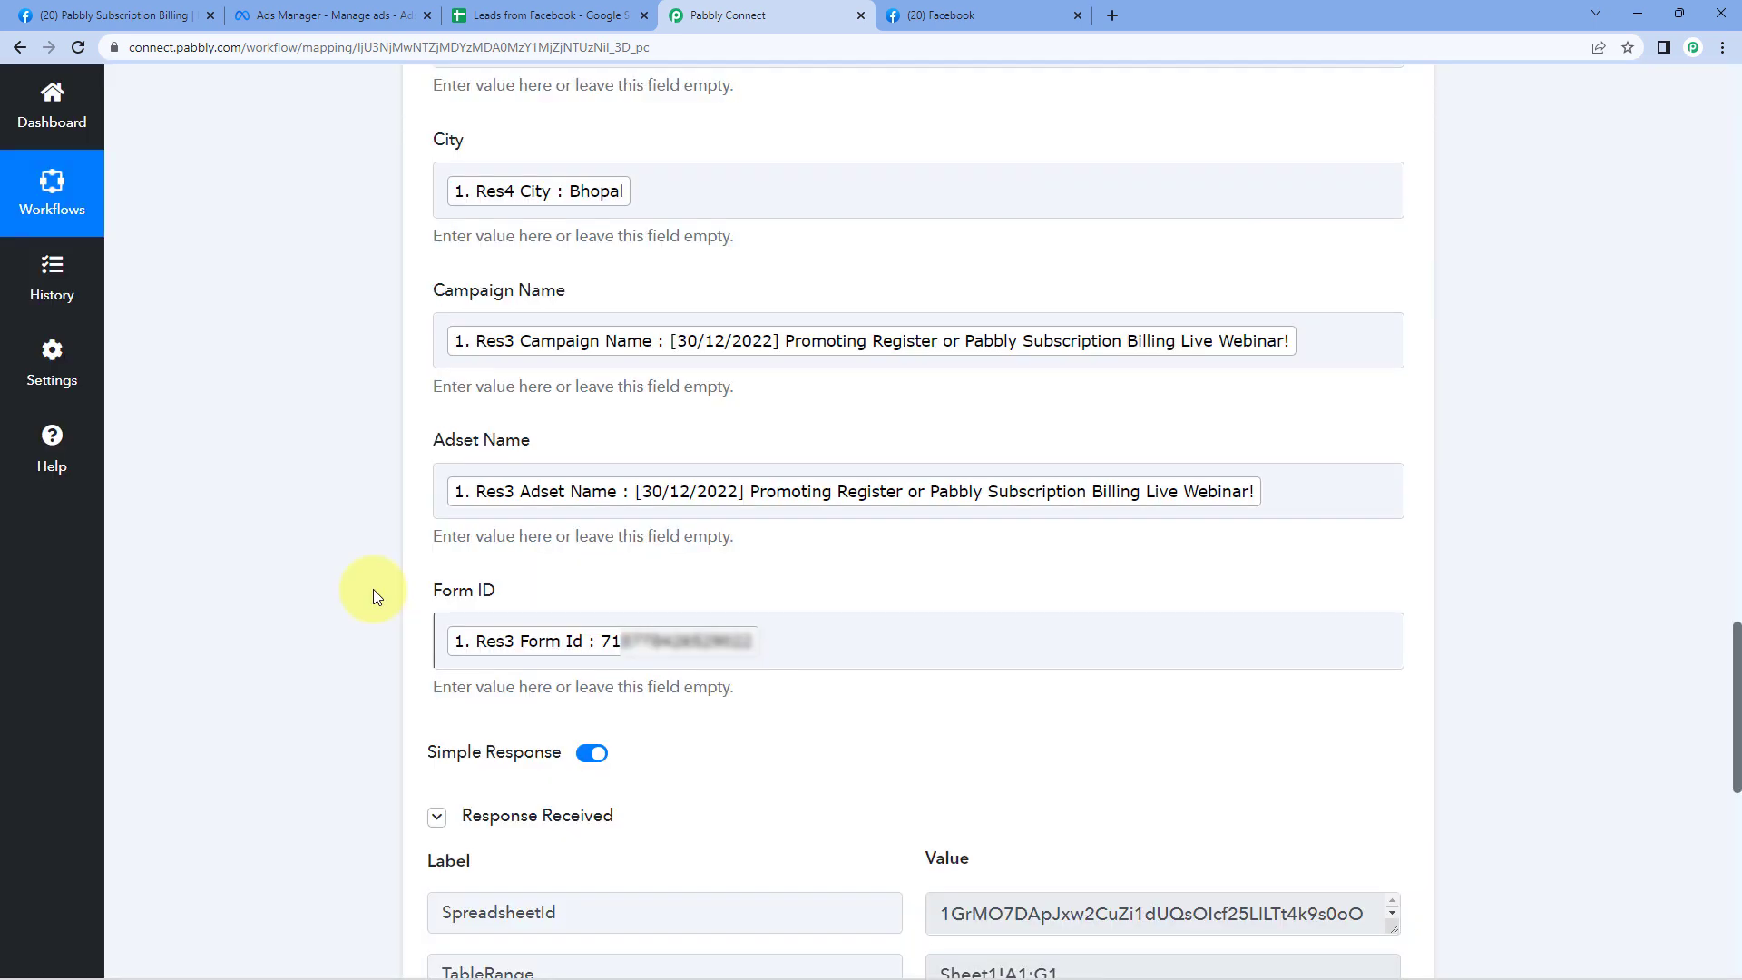
scroll(373, 596, down, 1)
scroll(373, 596, down, 6)
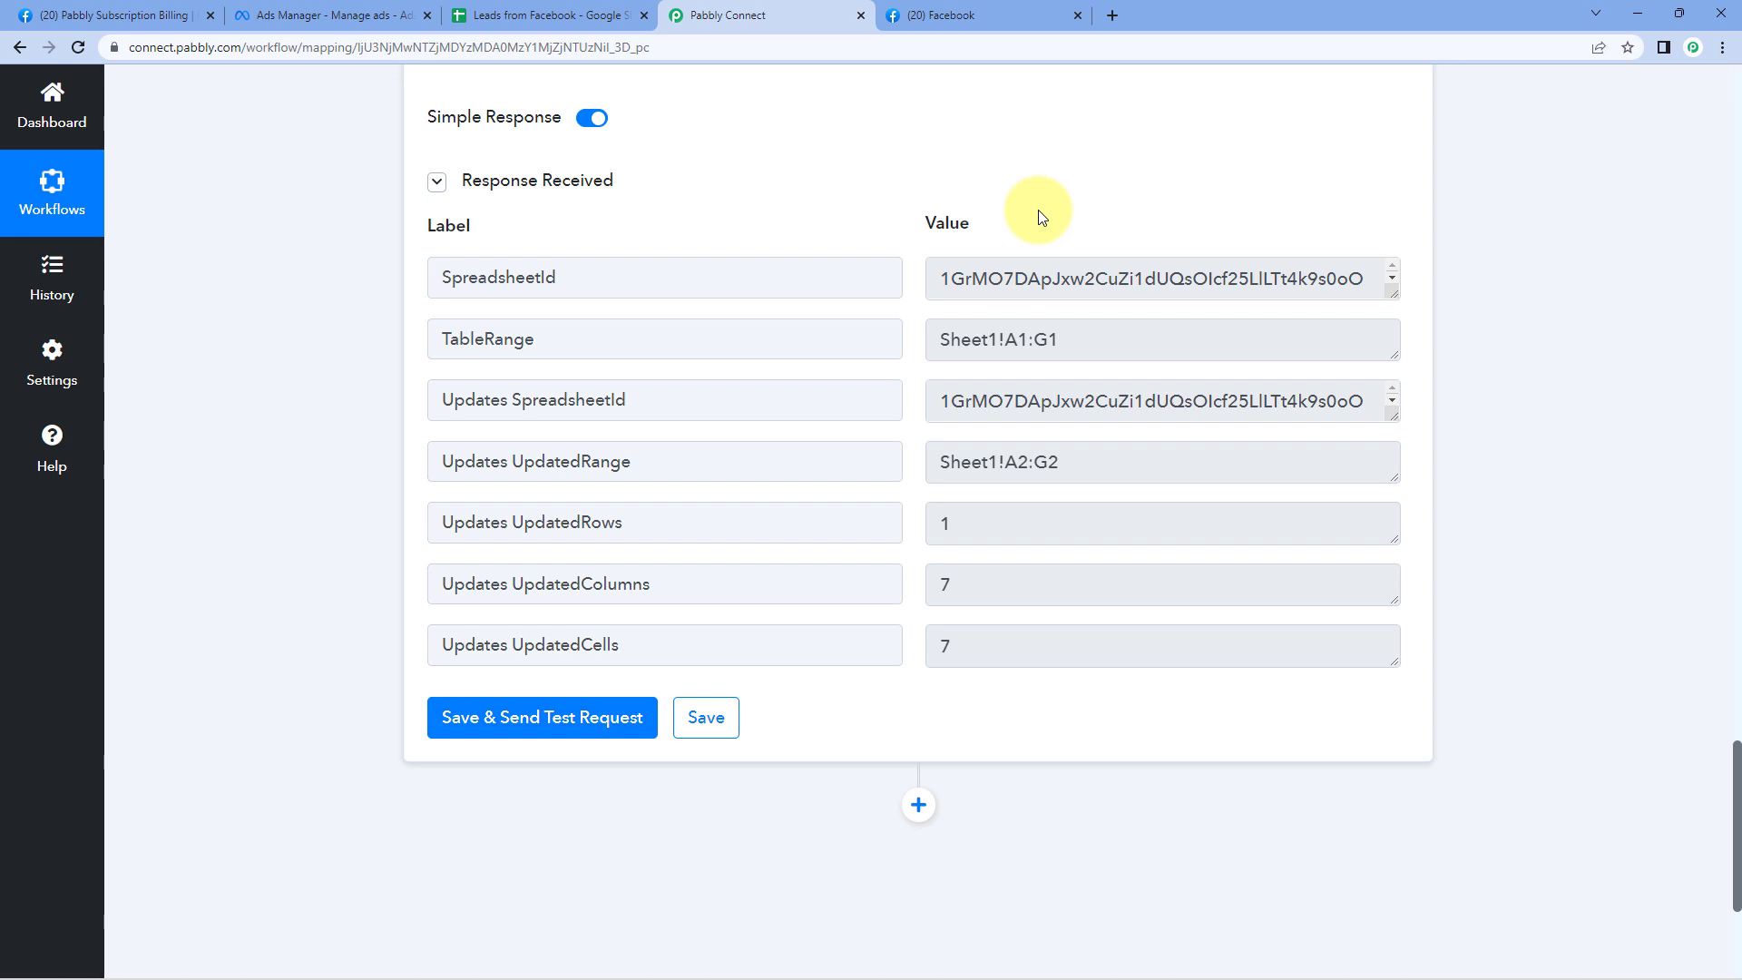
scroll(1035, 207, up, 5)
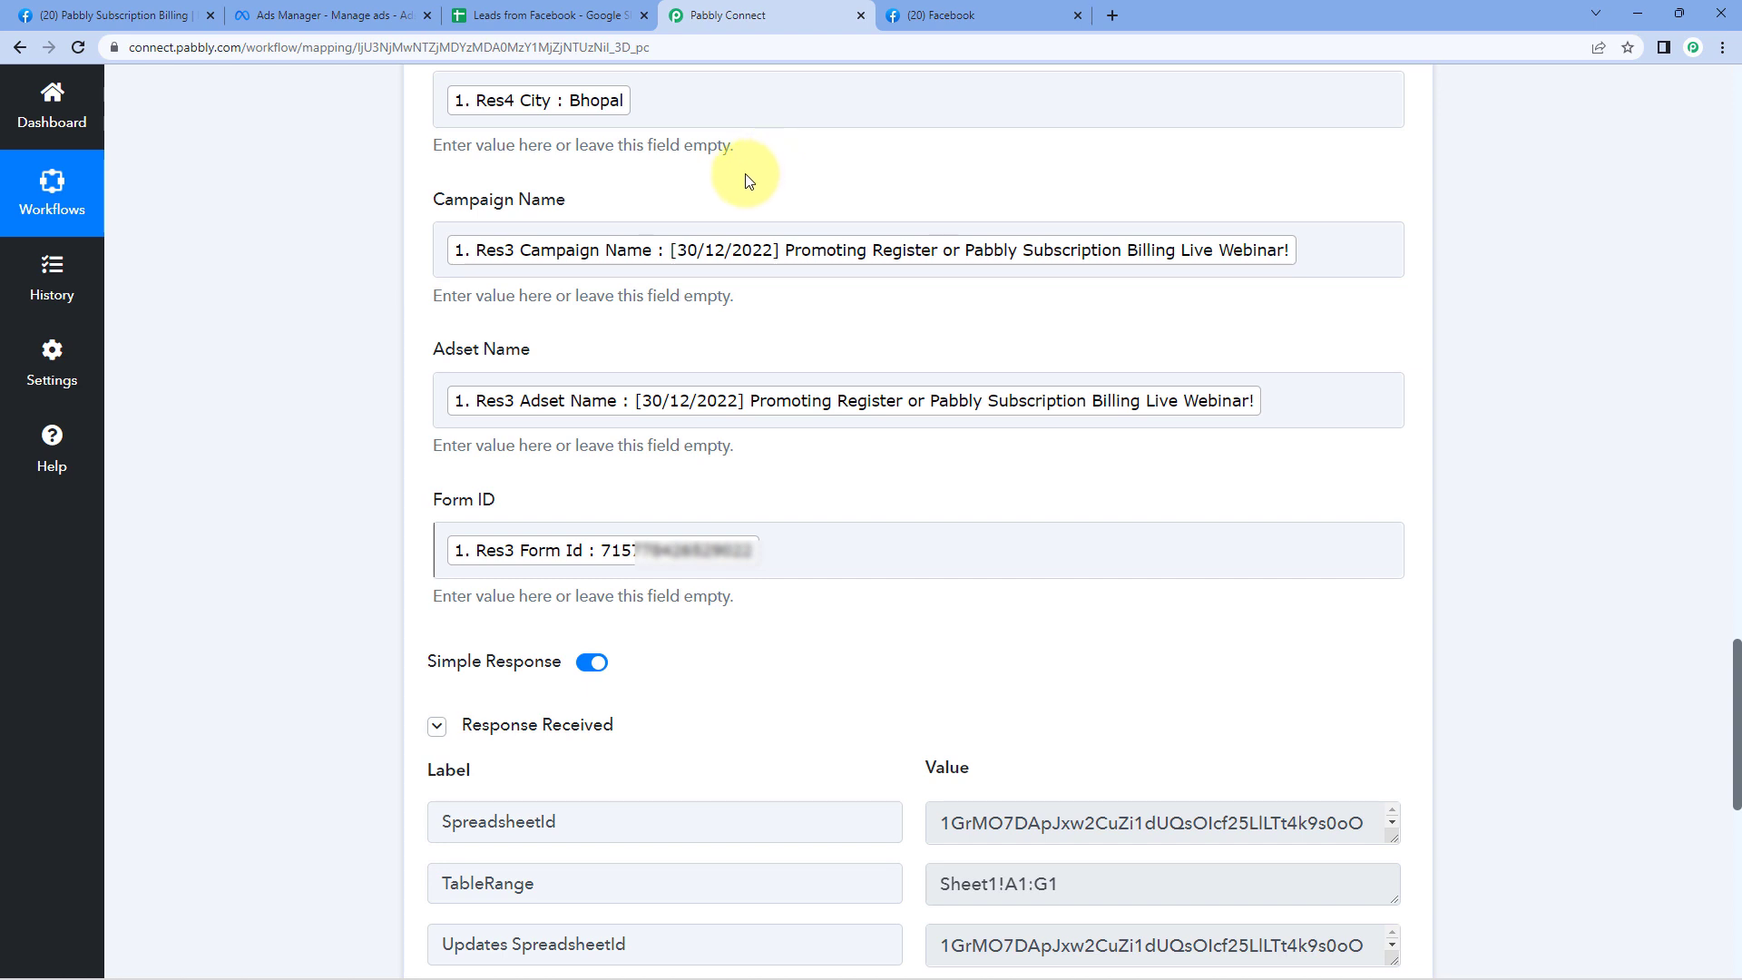
- In the Leads from Facebook sheet, remove bold formatting from row 2 and widen the Email and Mobile No. columns
click(543, 16)
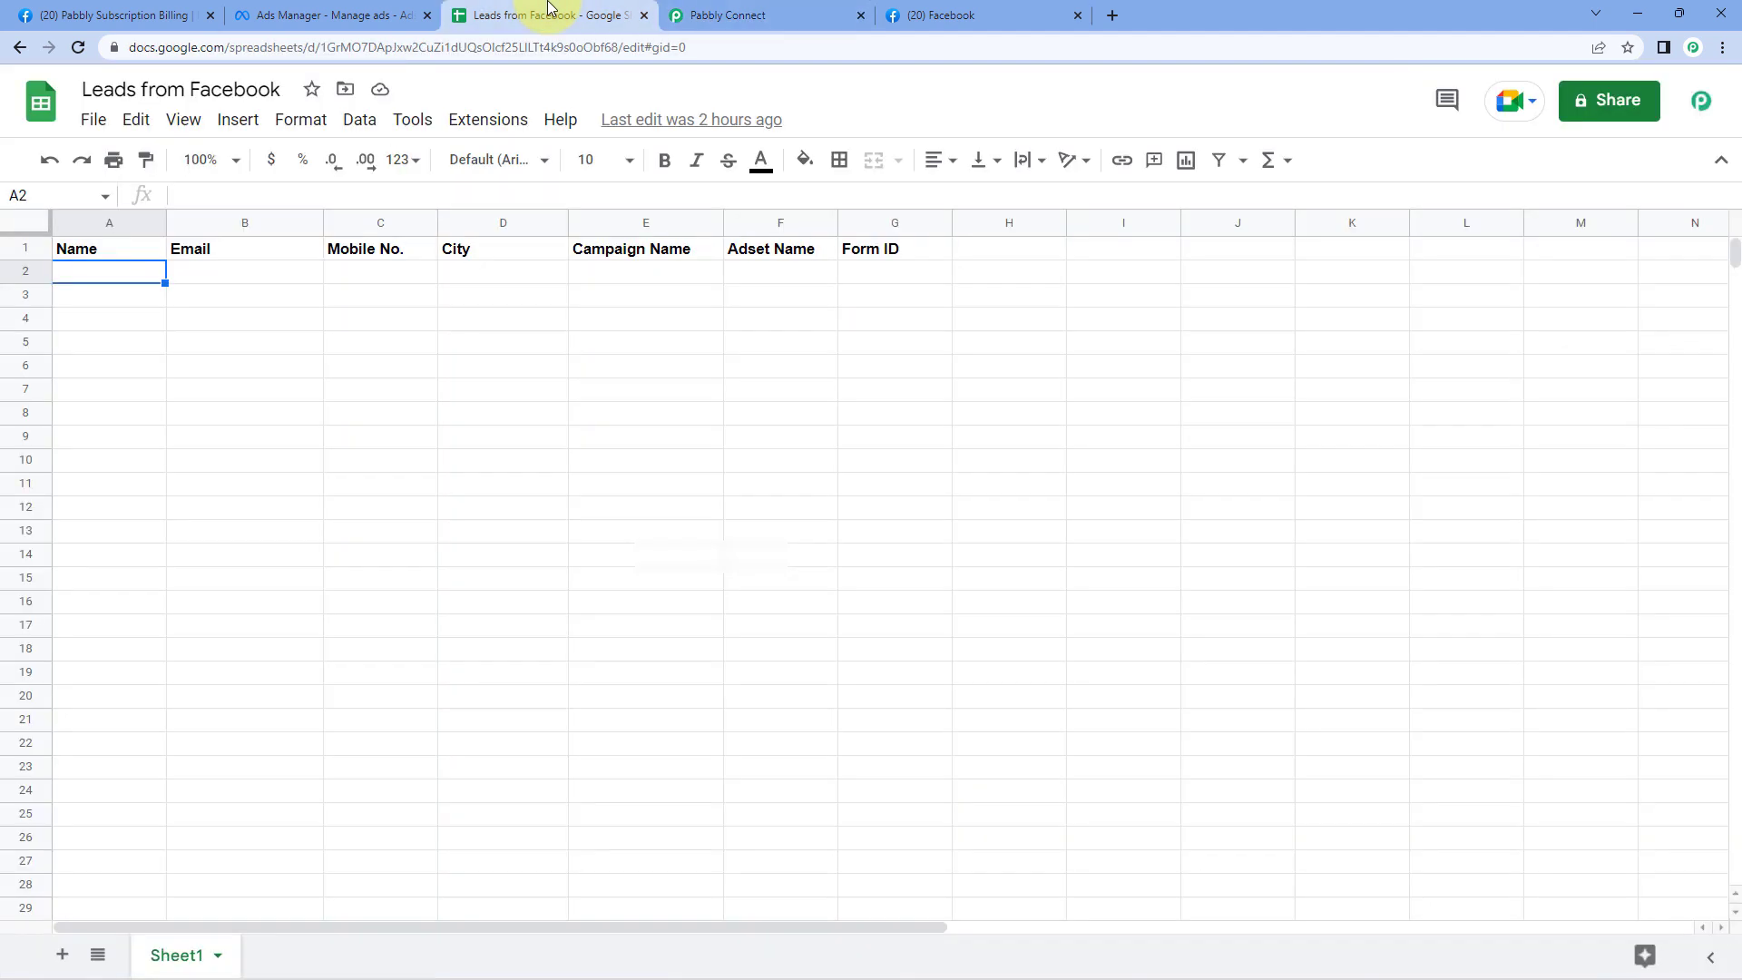
click(26, 271)
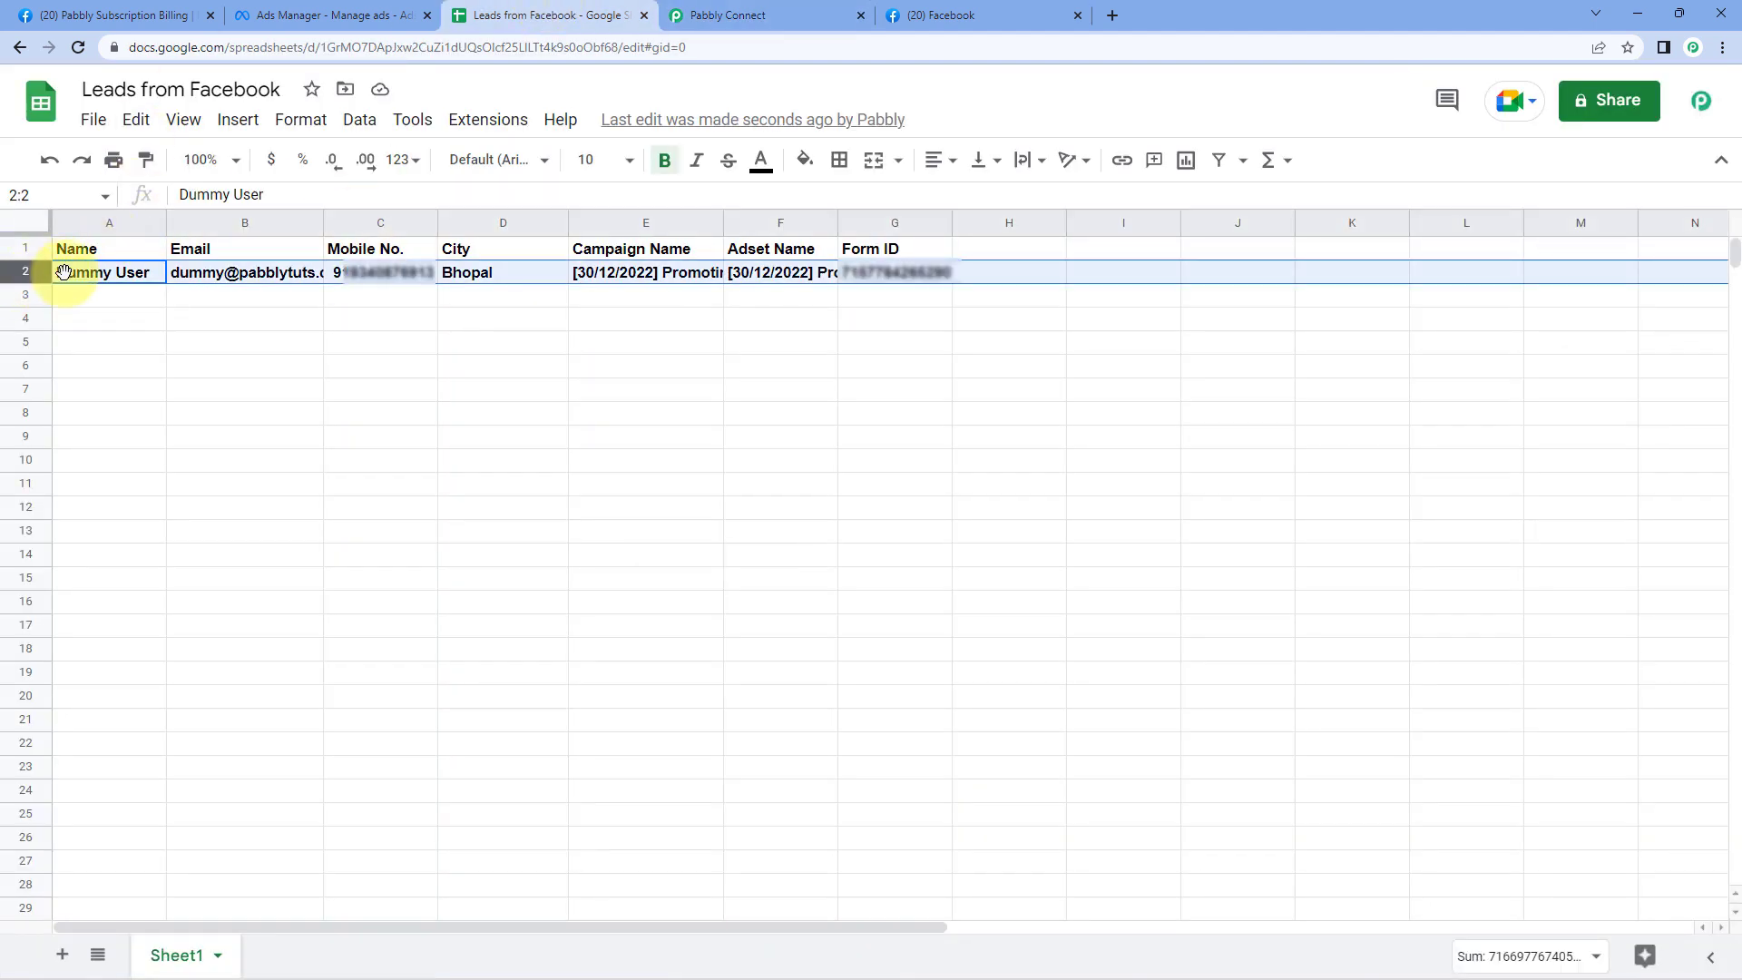
key(ctrl+b)
drag(323, 222, 369, 223)
drag(481, 222, 530, 222)
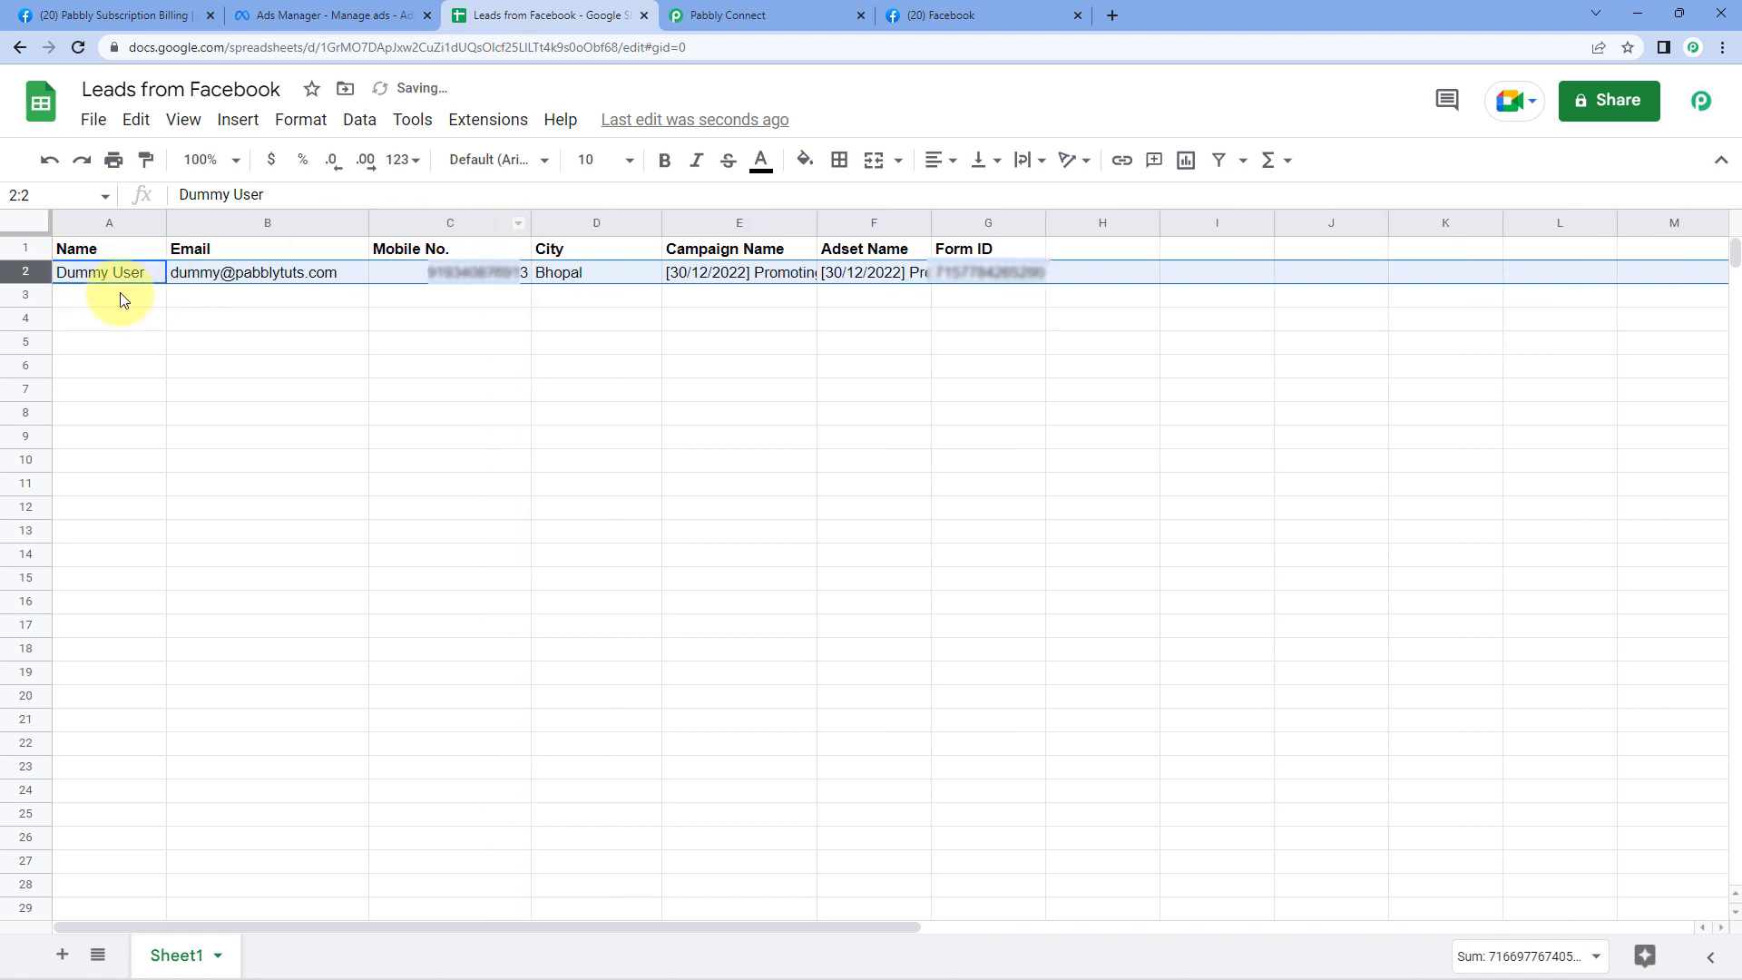
click(137, 295)
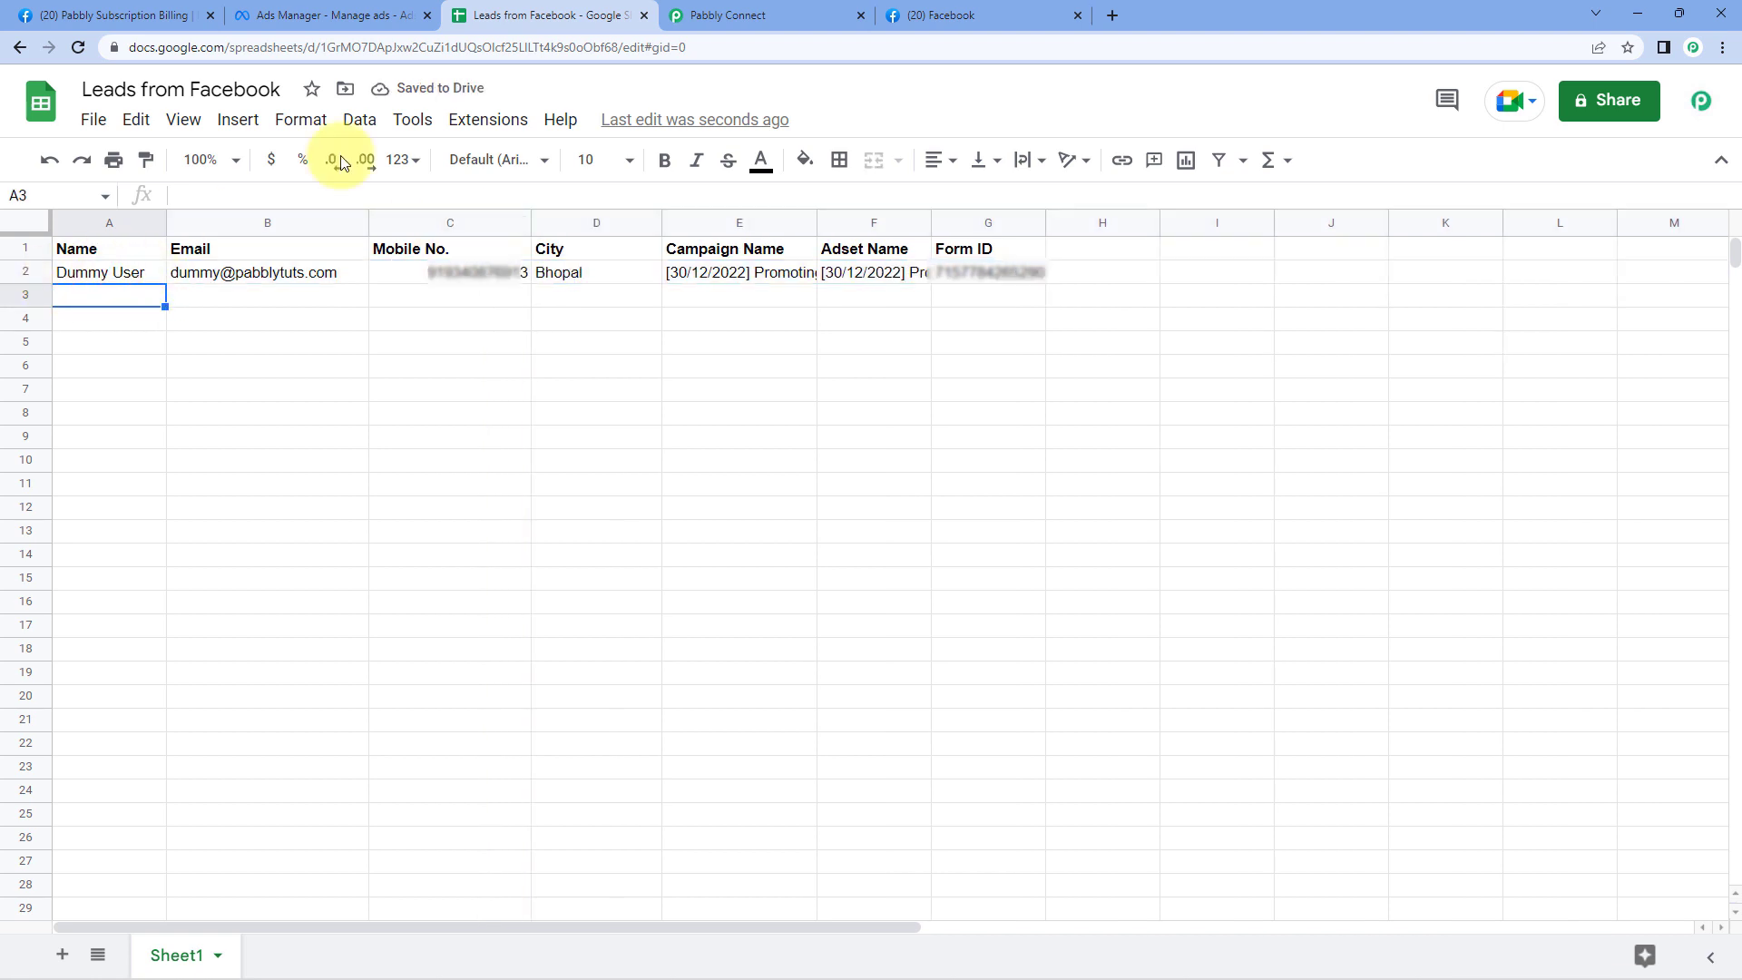
- Revisit the Pabbly Subscription Billing ad on Facebook, and widen the sheet's Adset Name and Campaign Name columns
click(943, 16)
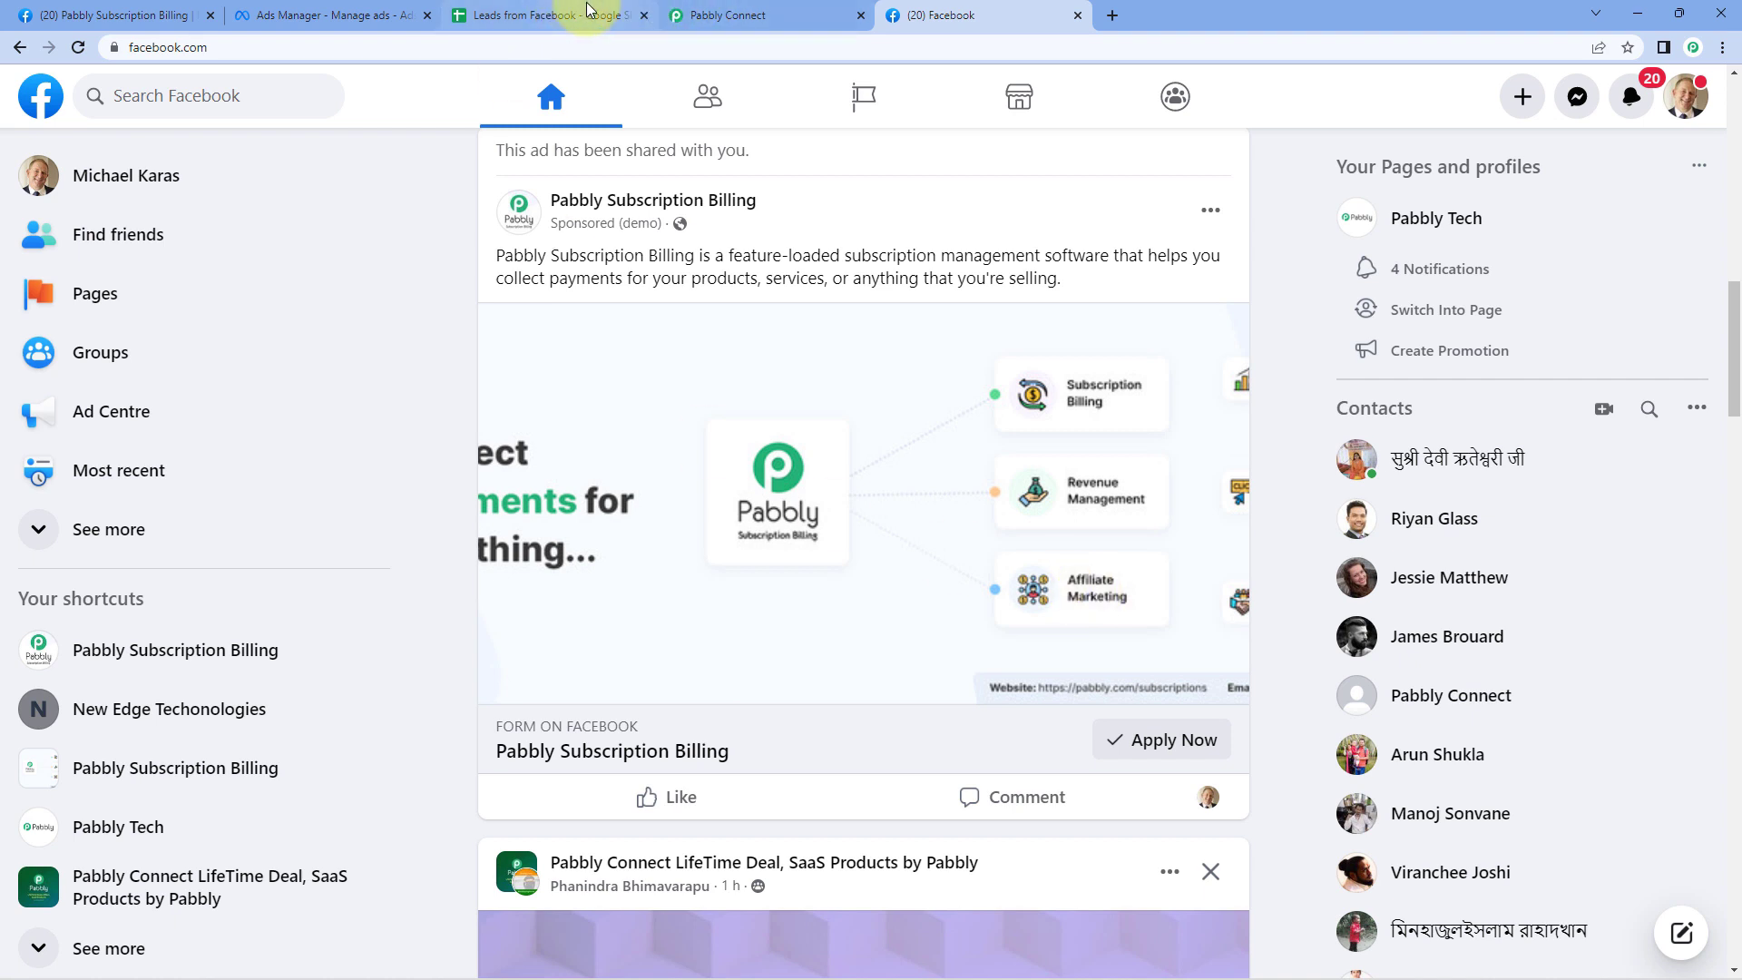
click(549, 15)
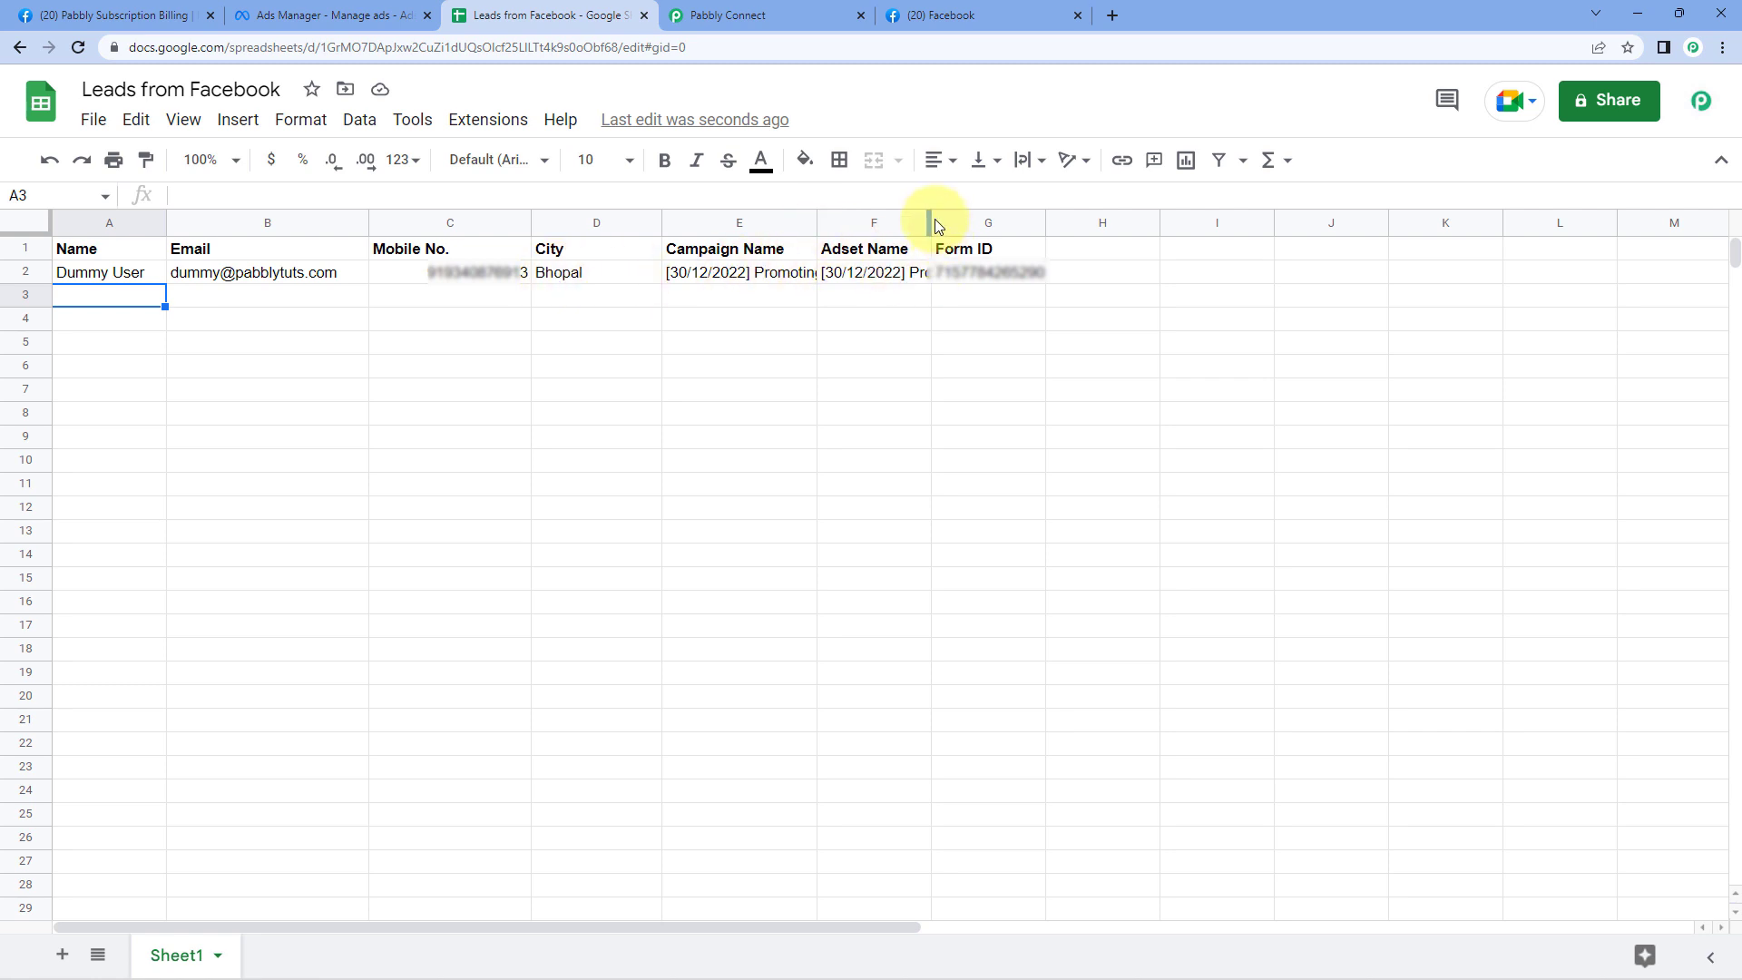
drag(931, 223, 1005, 227)
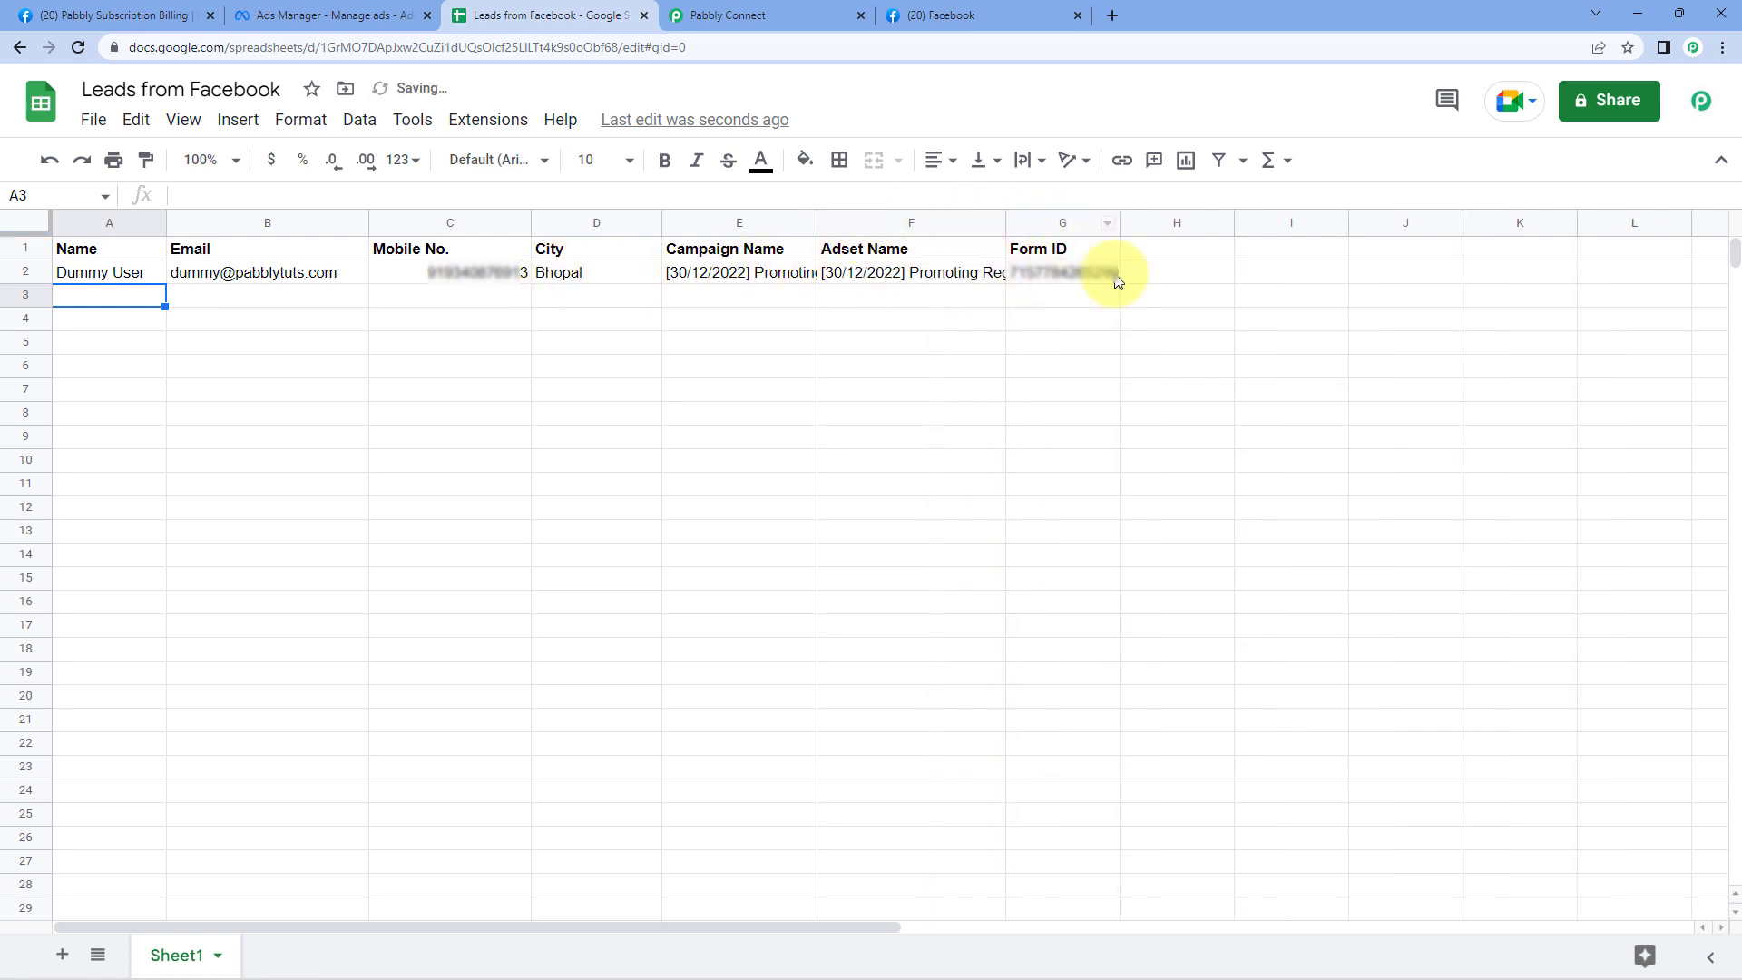
drag(816, 222, 900, 222)
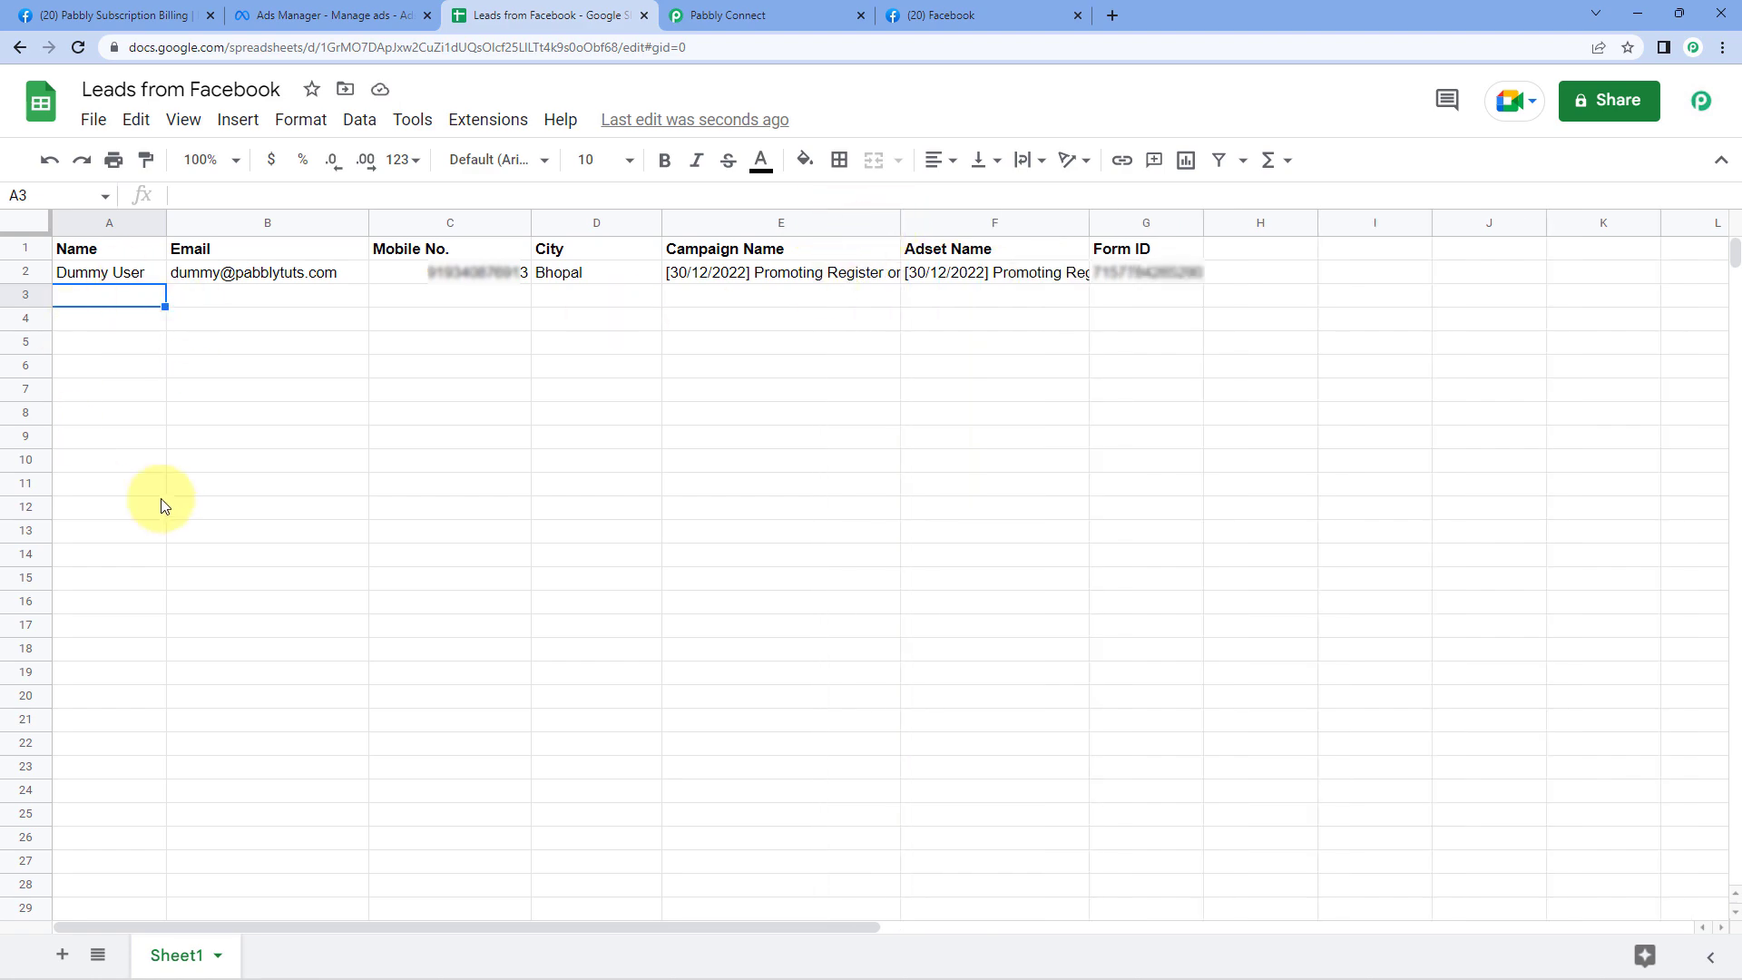
- Return to the Pabbly Connect workflow and collapse the Facebook Lead Ads trigger and Google Sheets action steps
click(765, 15)
scroll(1597, 409, up, 5)
scroll(1552, 444, up, 15)
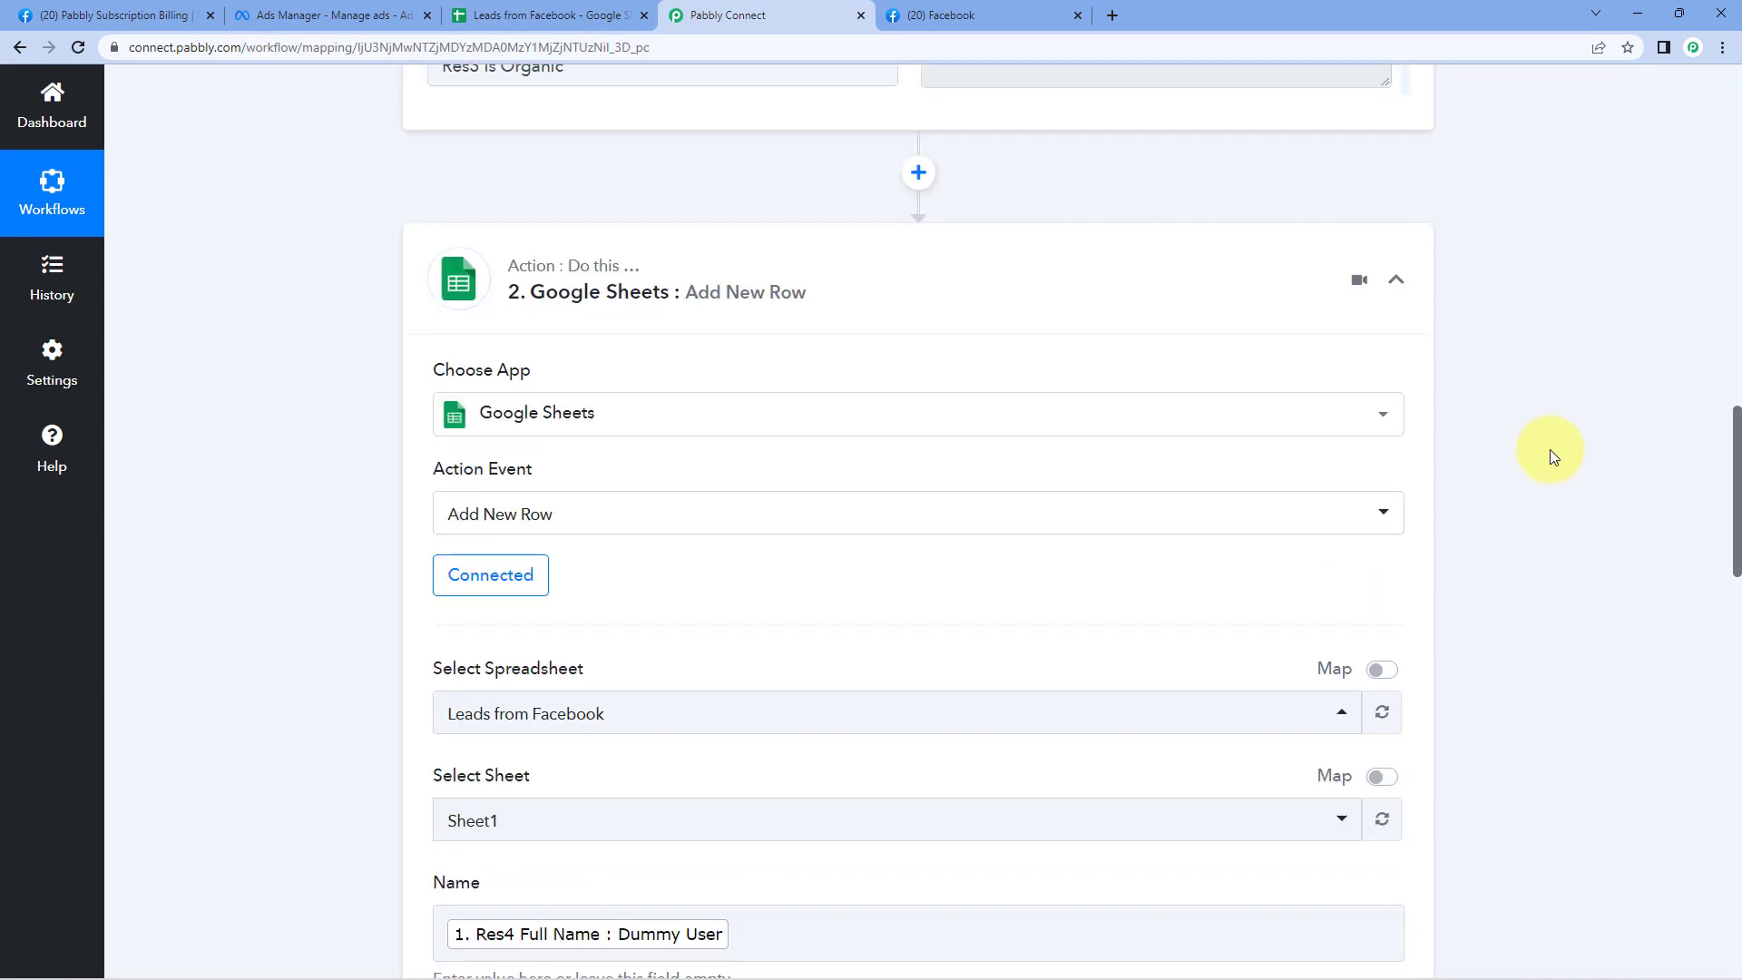
scroll(1501, 446, up, 5)
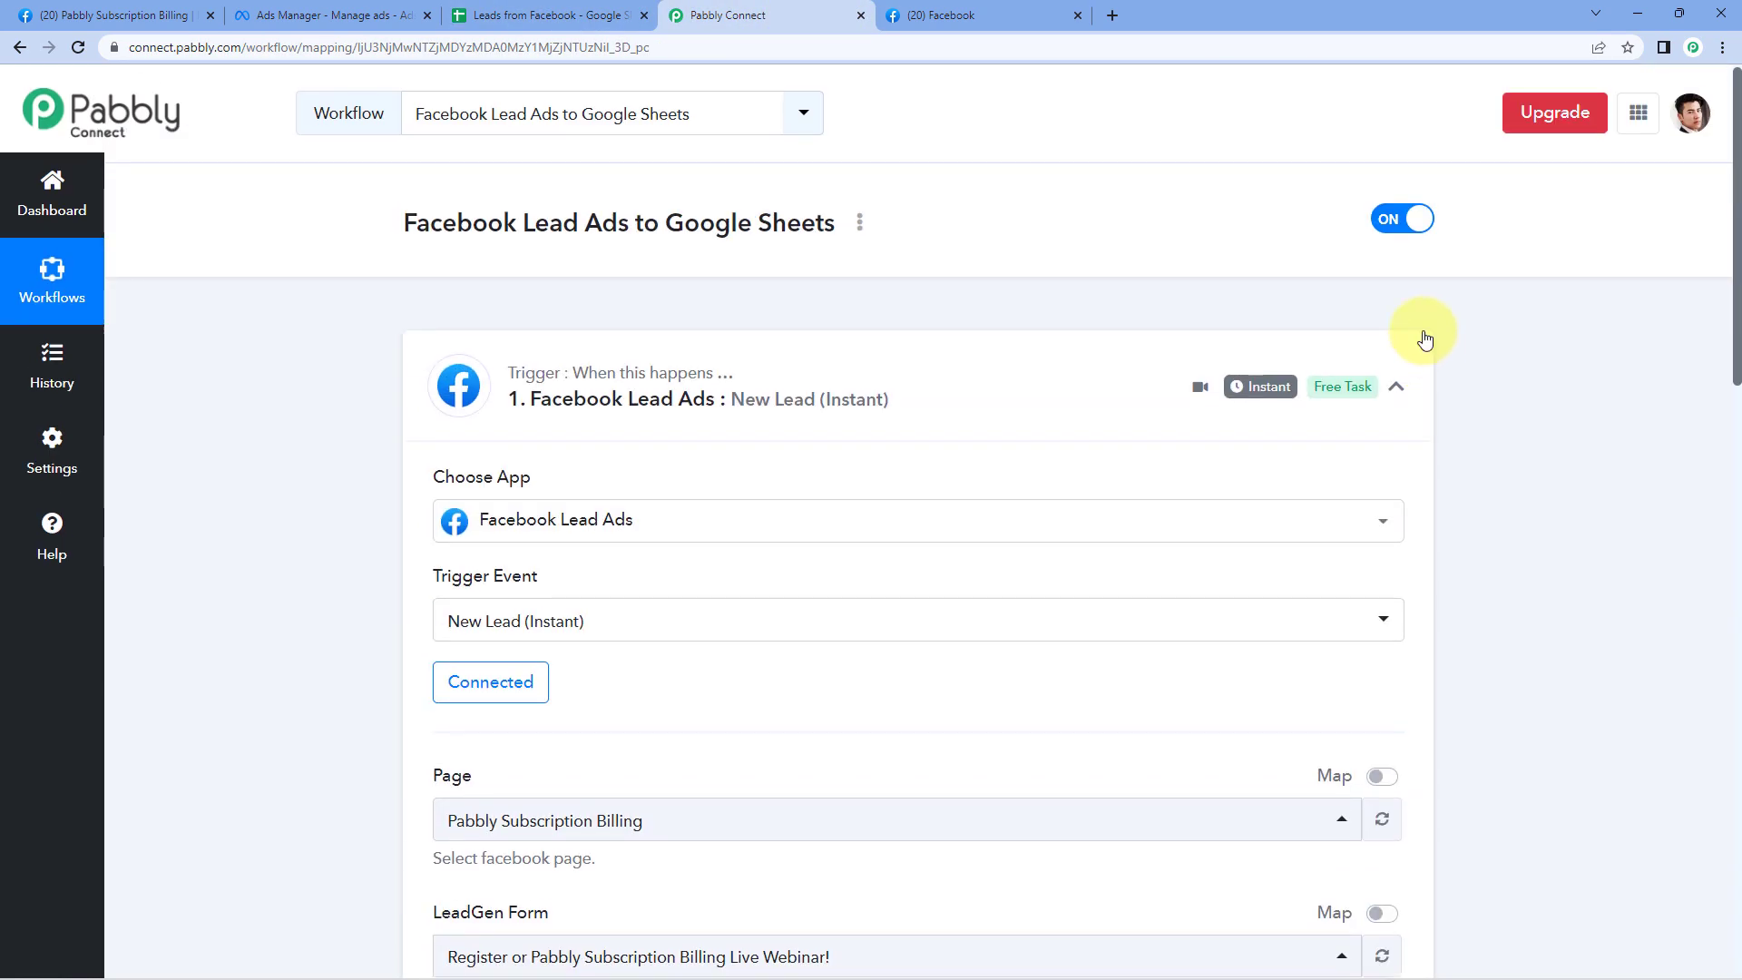
click(1396, 383)
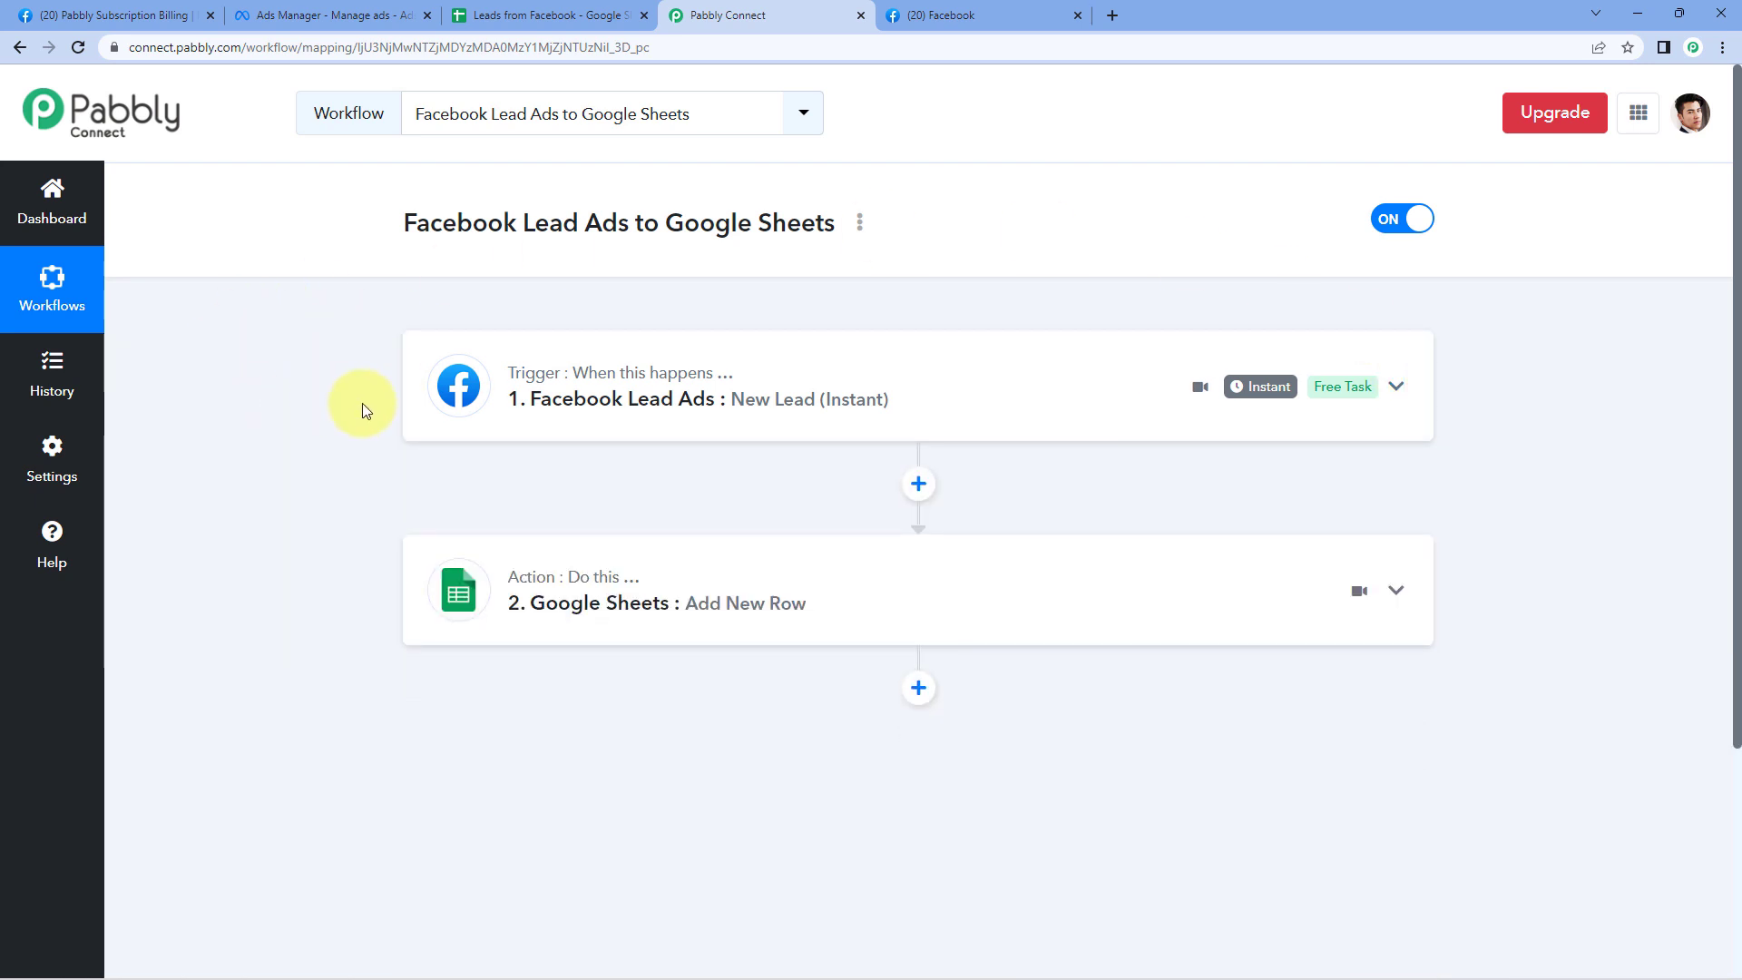